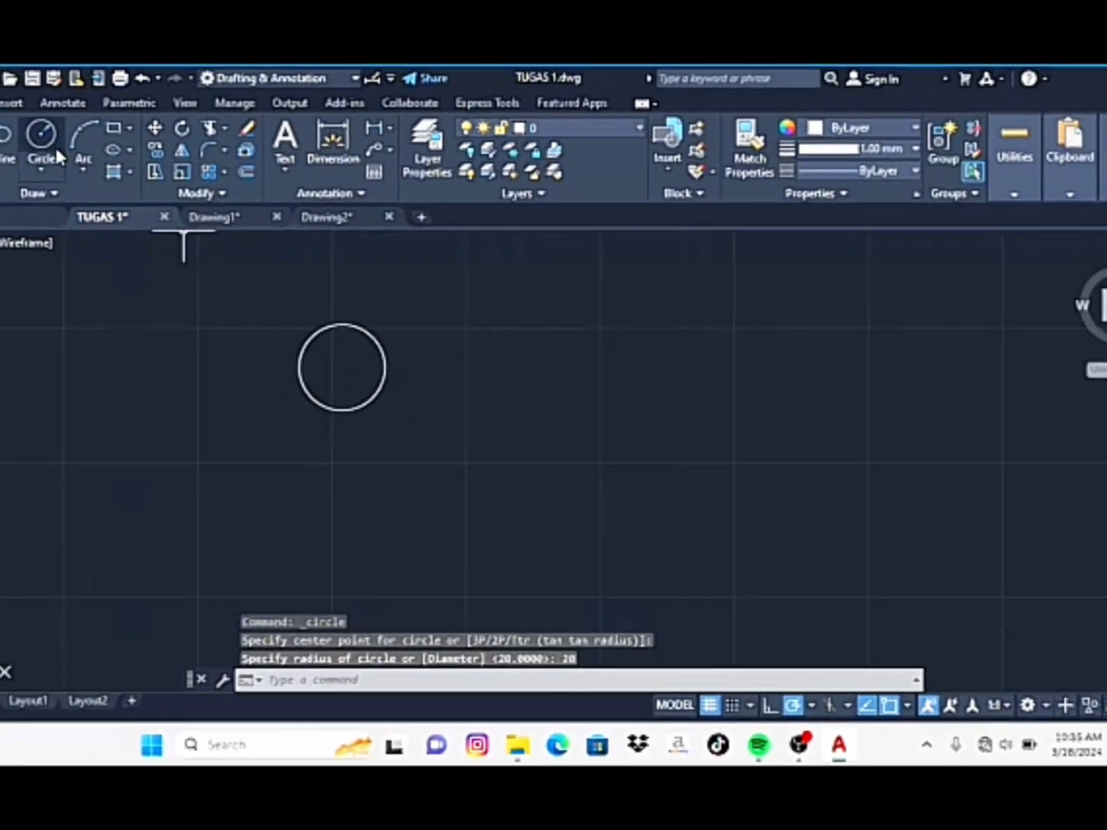
Draw three concentric circles of radius 20, 15 and 7
{"action": "key", "text": "Return"}
{"action": "left_click", "coordinate": [332, 366]}
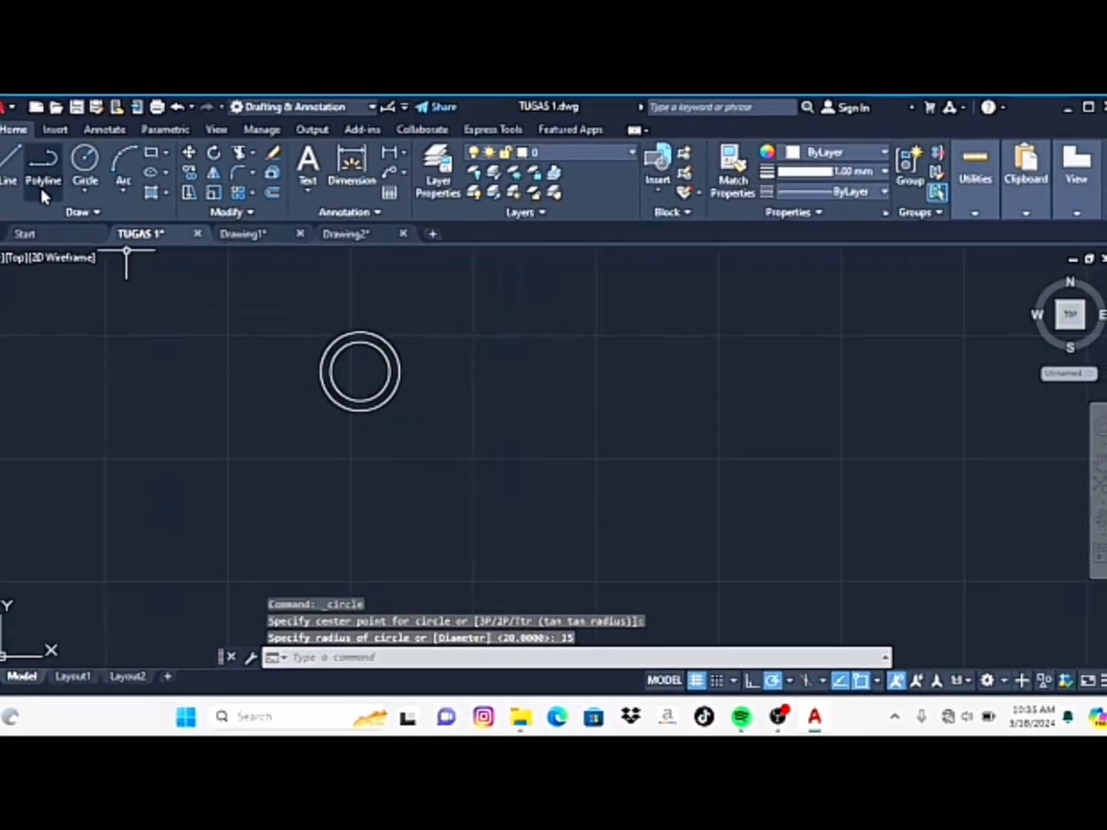
{"action": "key", "text": "Return"}
{"action": "left_click", "coordinate": [359, 371]}
{"action": "type", "text": "7"}
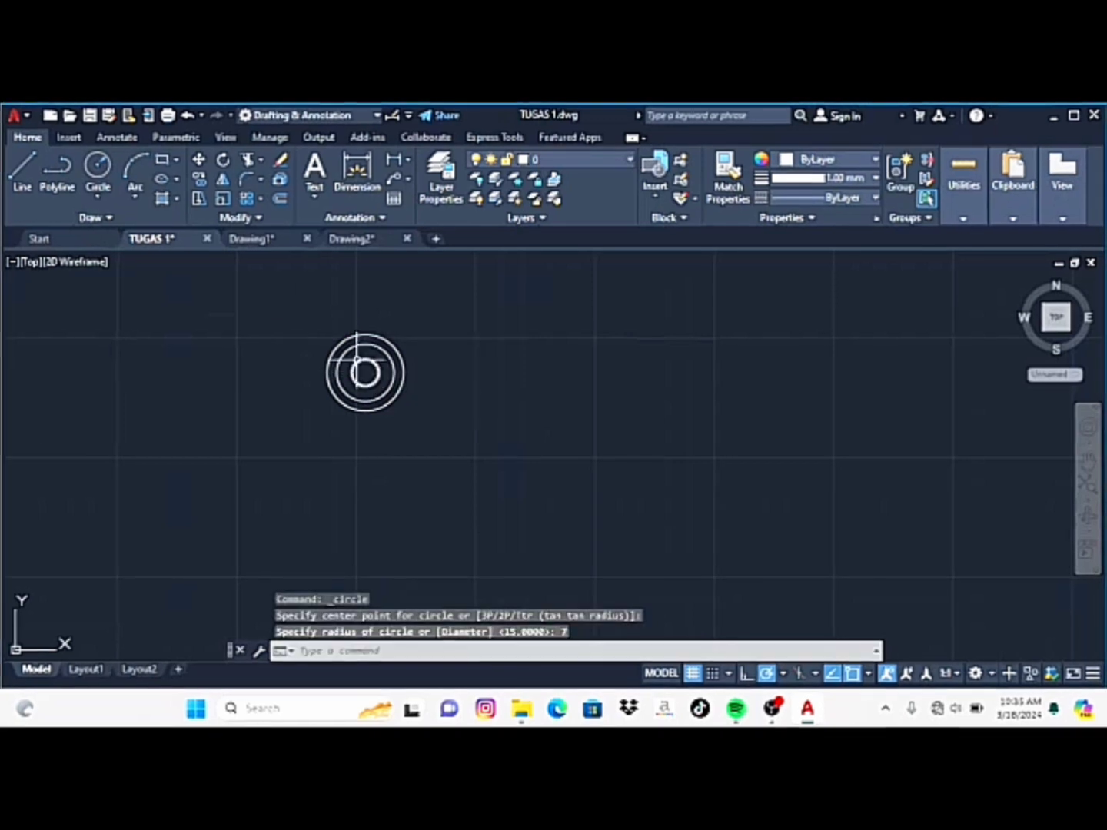
Draw a radius-30 circle 71 units to the right with a concentric radius-15 circle inside
{"action": "left_click", "coordinate": [101, 173]}
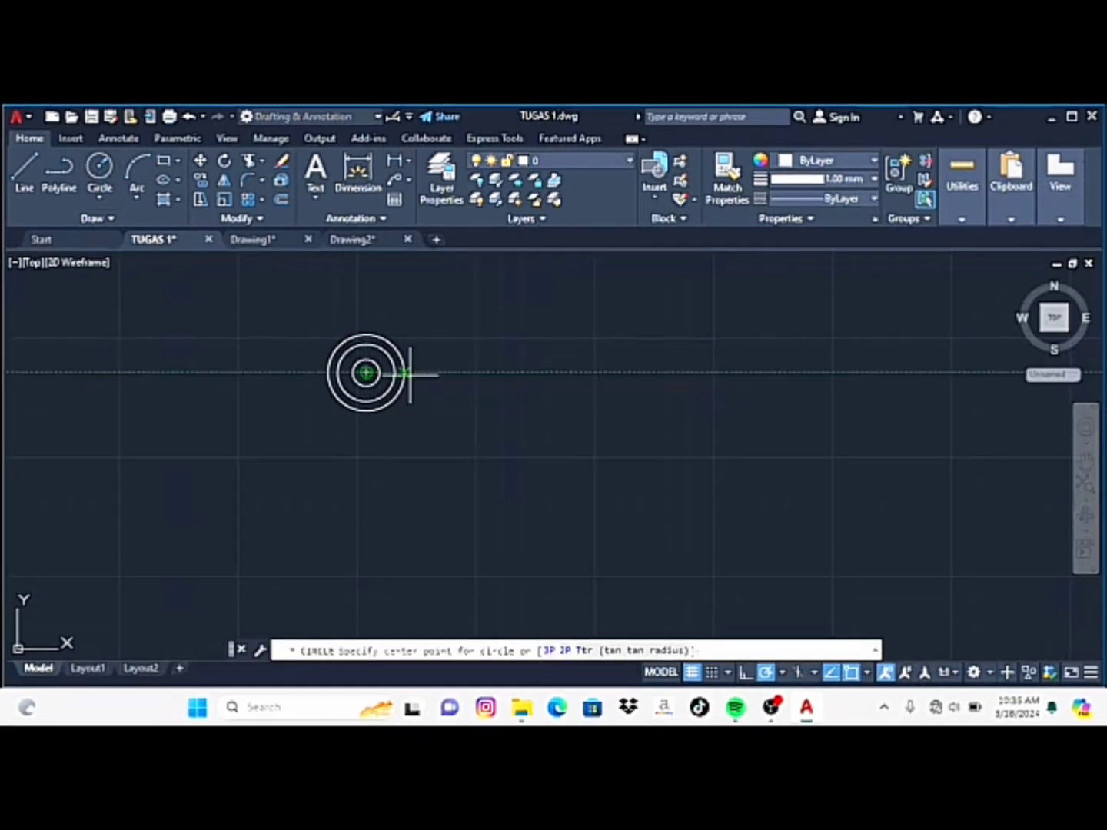
{"action": "key", "text": "Return"}
{"action": "type", "text": "30"}
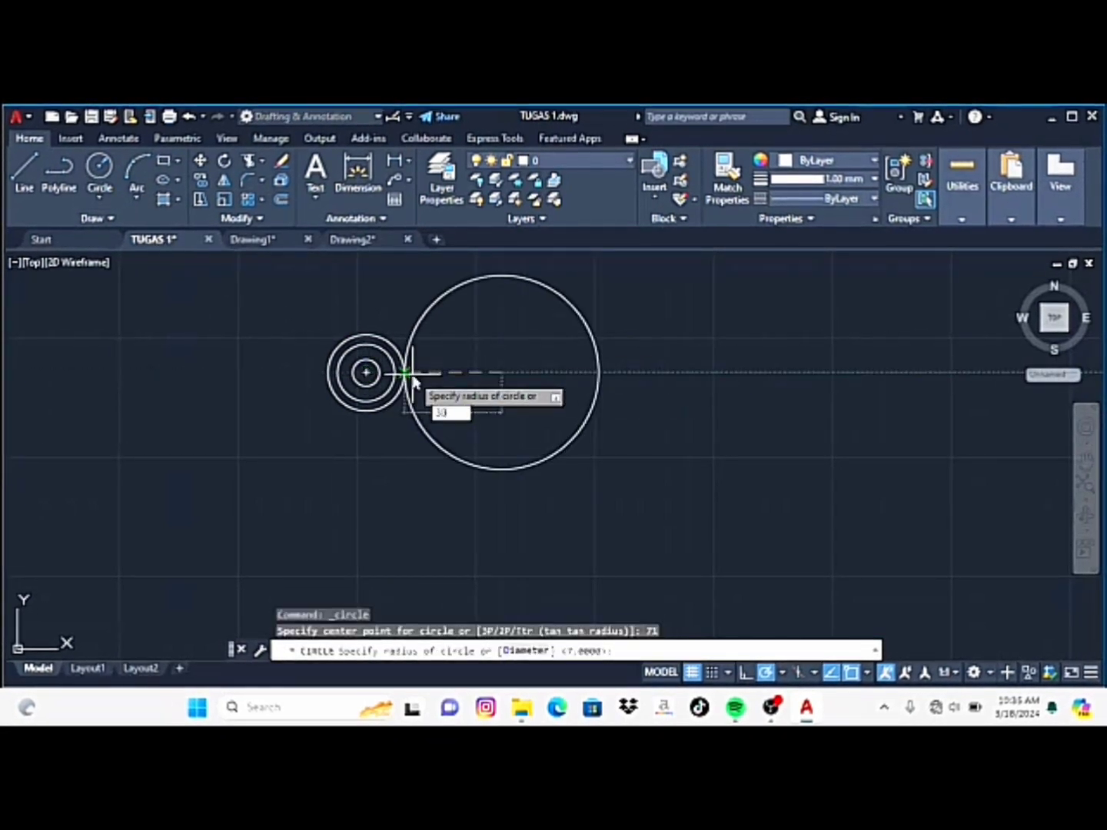
{"action": "key", "text": "Return"}
{"action": "key", "text": "Return"}
{"action": "left_click", "coordinate": [501, 372]}
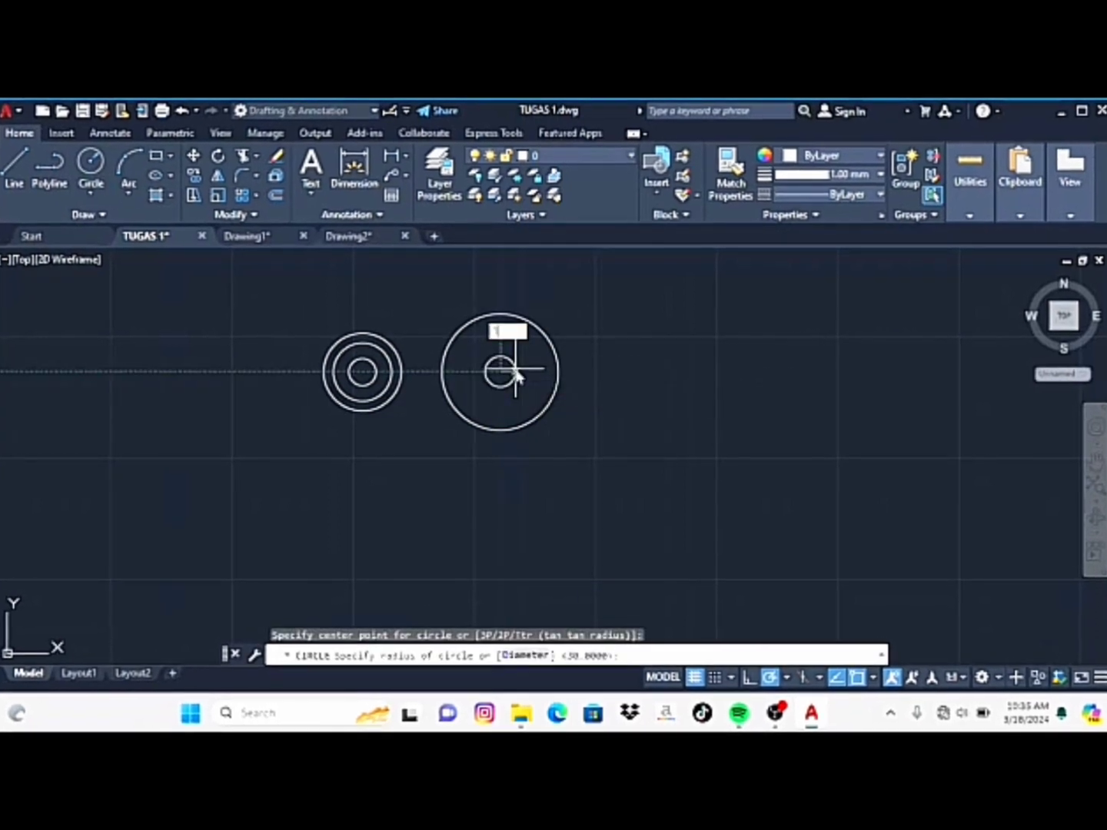
{"action": "type", "text": "5"}
{"action": "key", "text": "Return"}
Copy the left concentric circles a short distance to the right
{"action": "type", "text": "co"}
{"action": "key", "text": "Return"}
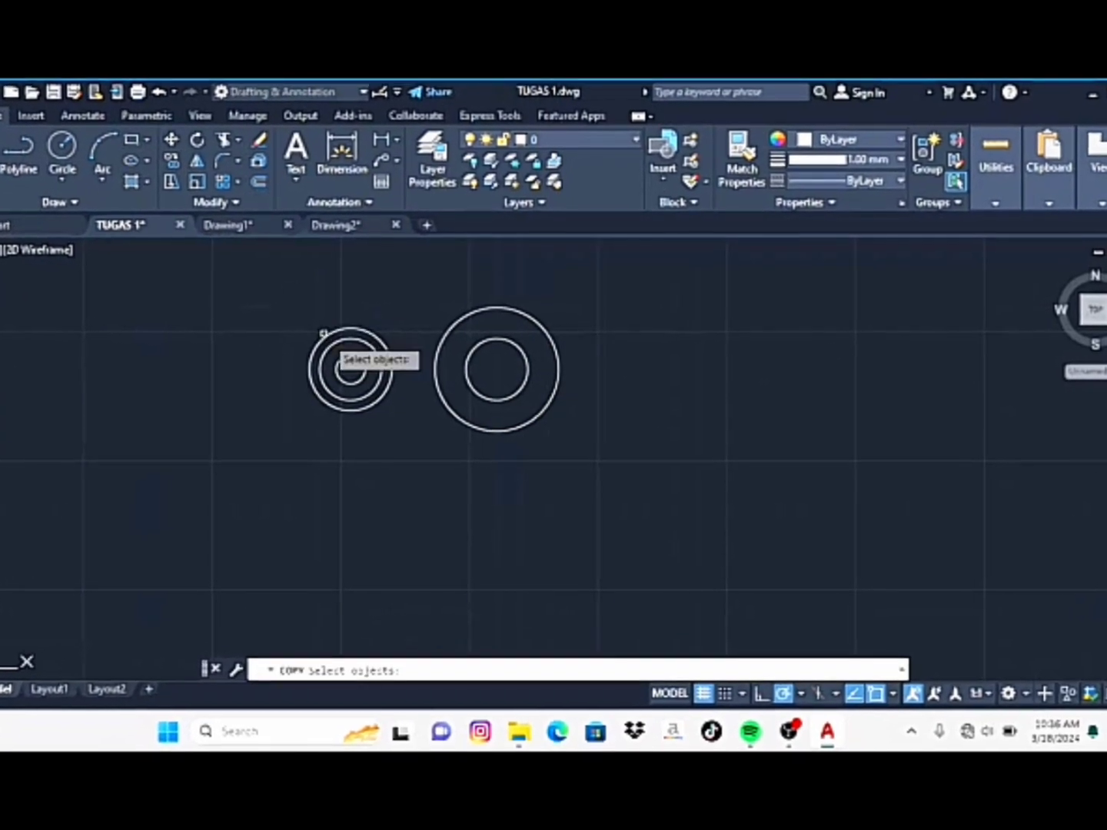
{"action": "left_click", "coordinate": [322, 336]}
{"action": "left_click", "coordinate": [338, 361]}
{"action": "key", "text": "Return"}
{"action": "left_click", "coordinate": [349, 369]}
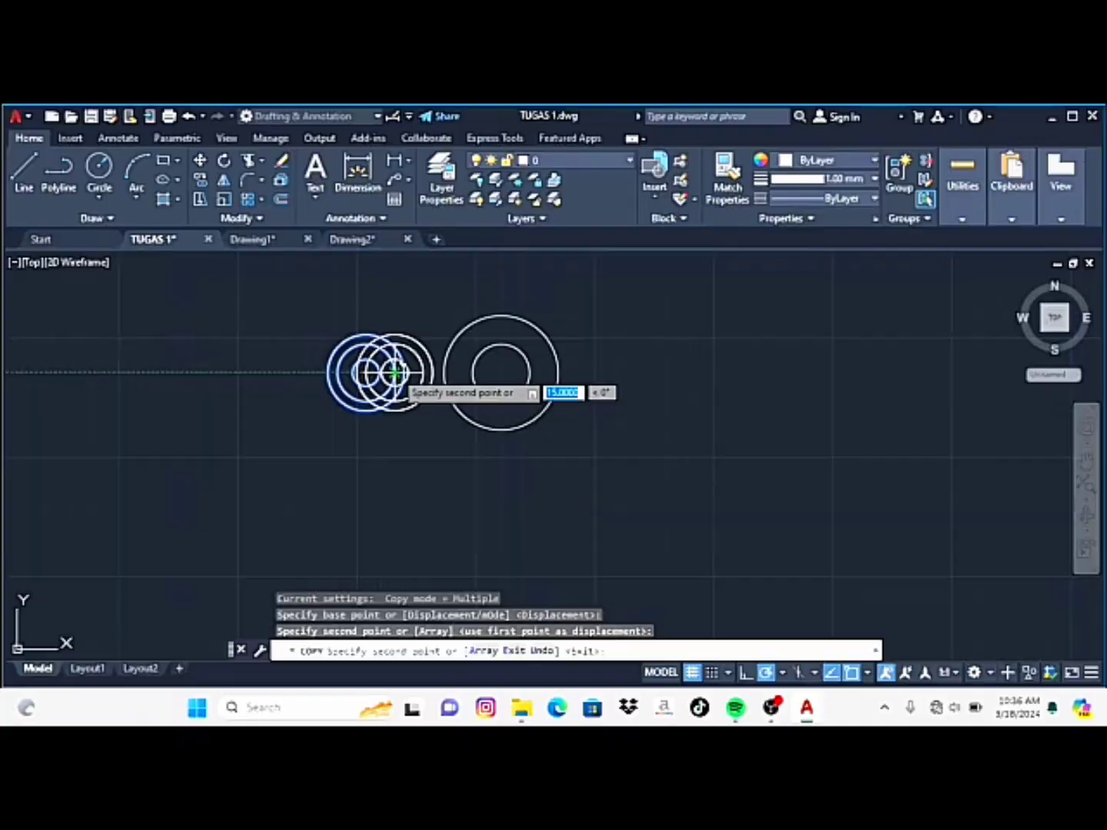
{"action": "left_click", "coordinate": [350, 355]}
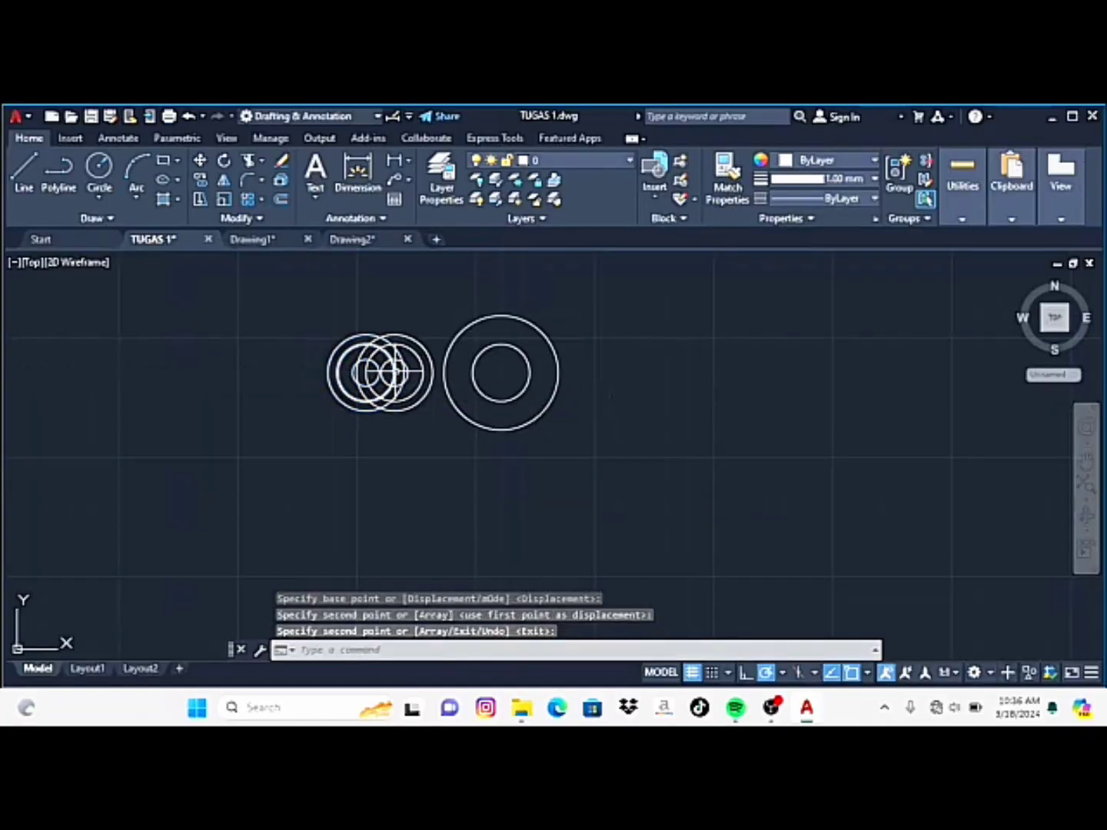
Draw top and bottom lines from the left circles to the big circle
{"action": "left_click", "coordinate": [18, 169]}
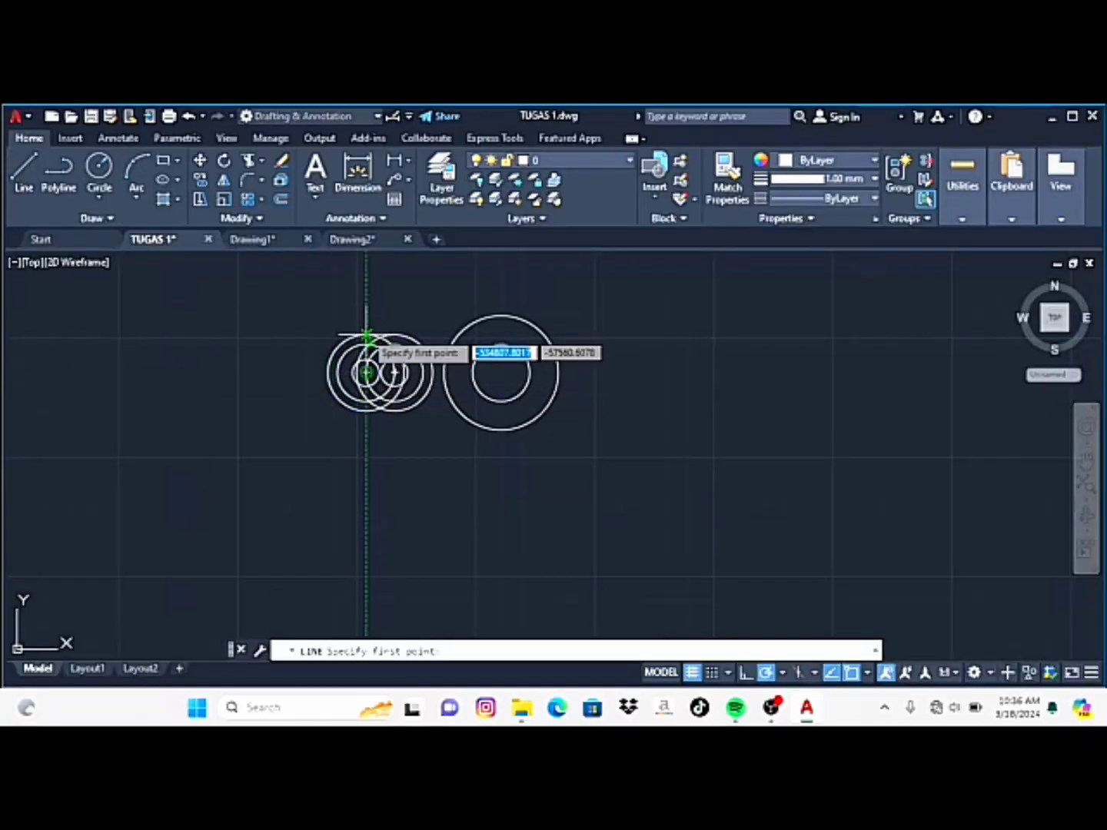
{"action": "left_click", "coordinate": [458, 335]}
{"action": "key", "text": "Return"}
{"action": "left_click", "coordinate": [37, 174]}
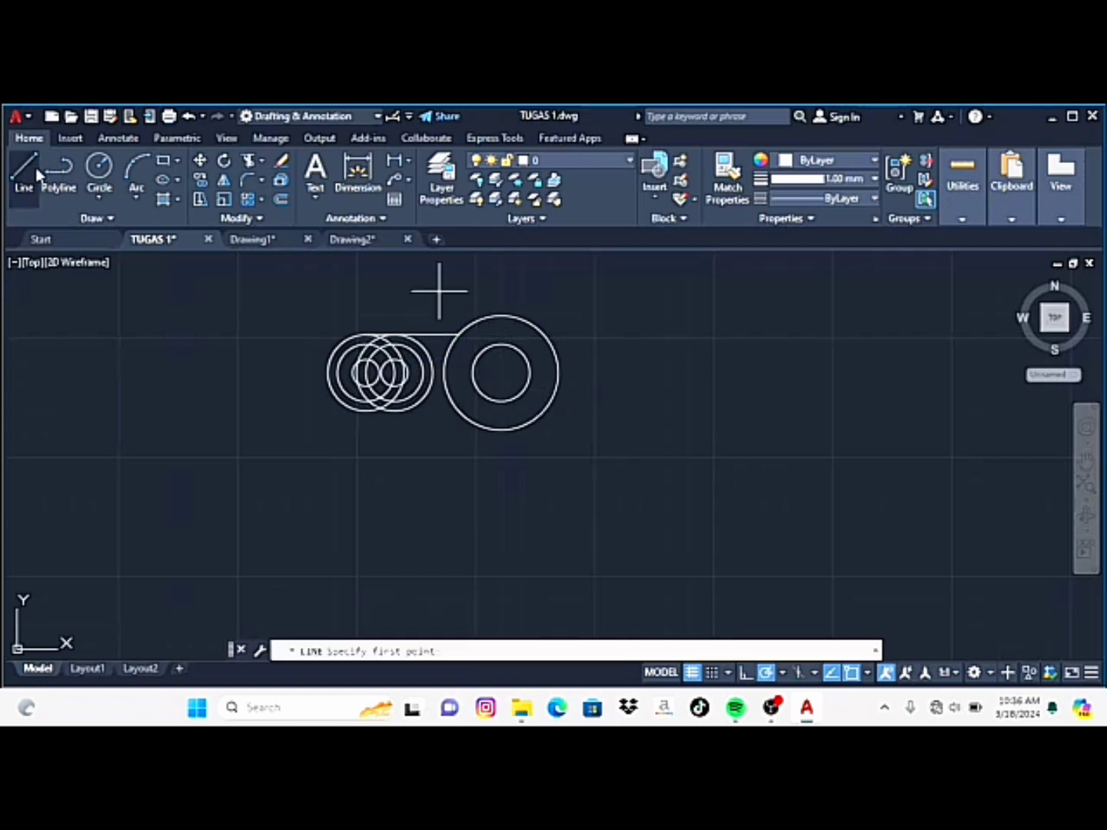
{"action": "left_click", "coordinate": [459, 411]}
{"action": "key", "text": "Return"}
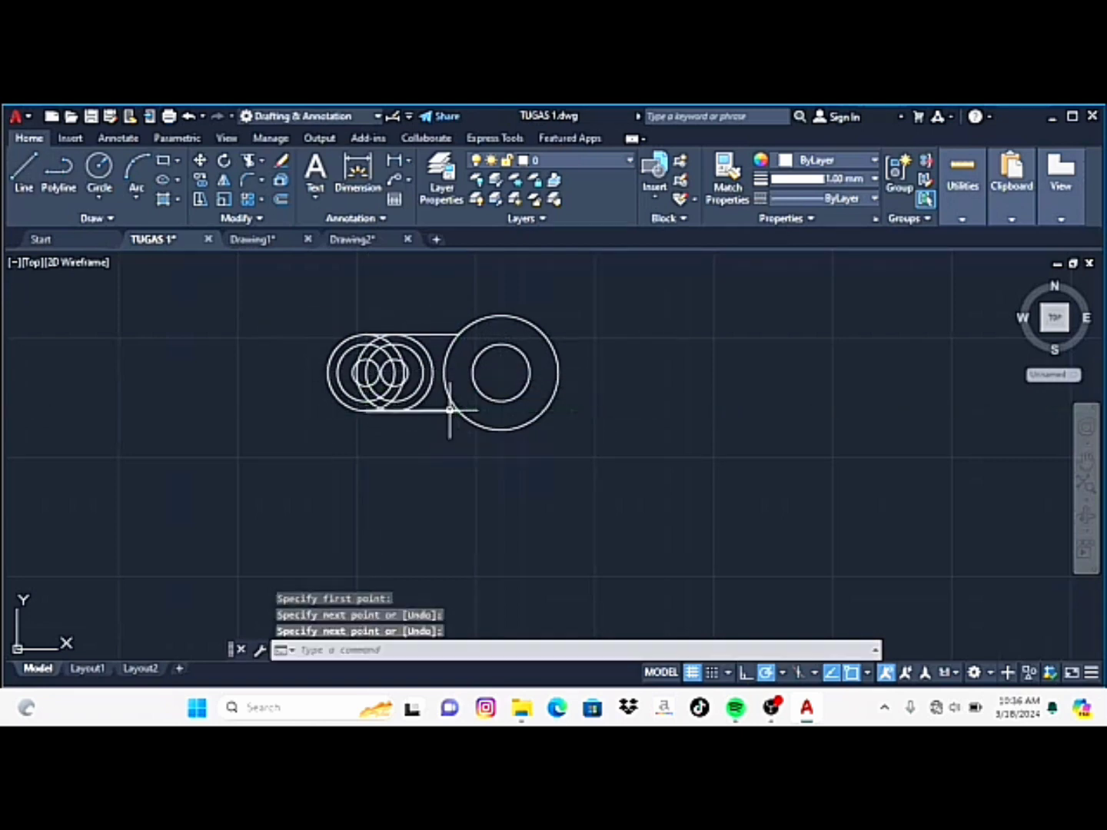
Undo a mistaken line and draw connecting lines between the left circles and the copies
{"action": "left_click", "coordinate": [31, 170]}
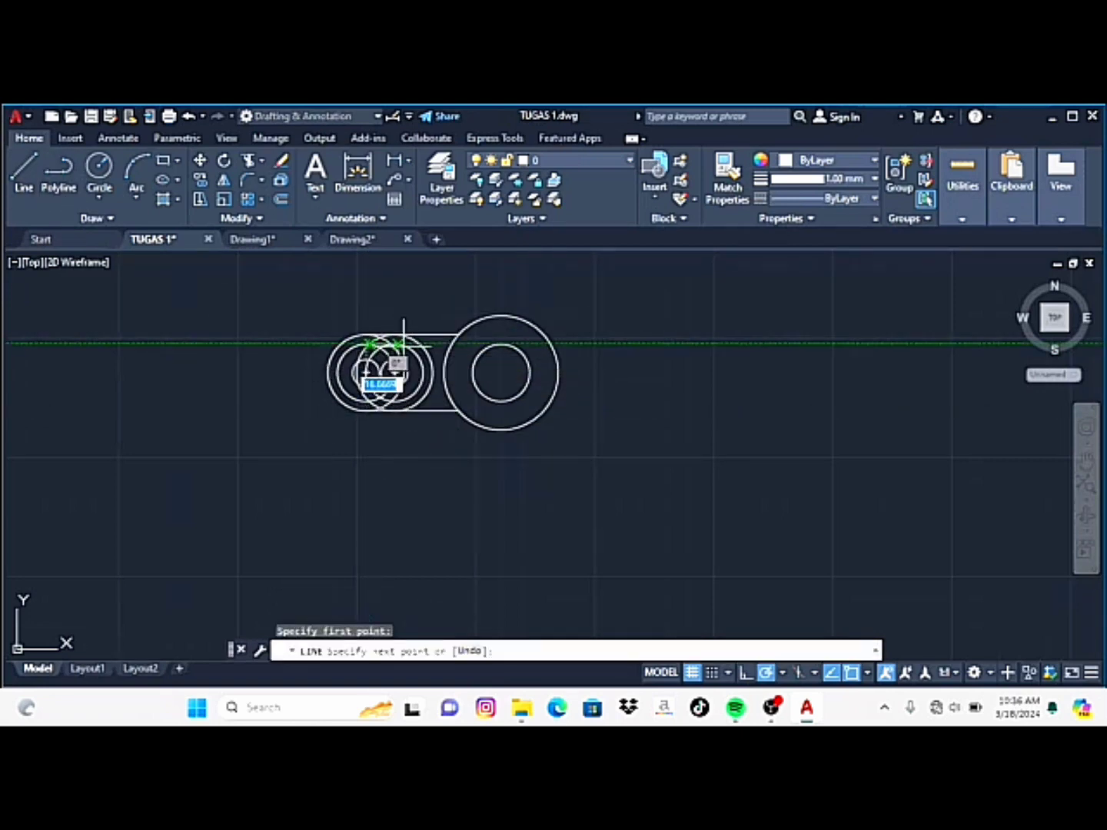
{"action": "left_click", "coordinate": [186, 117]}
{"action": "left_click", "coordinate": [30, 169]}
{"action": "scroll", "coordinate": [384, 329], "scroll_direction": "up", "scroll_amount": 3}
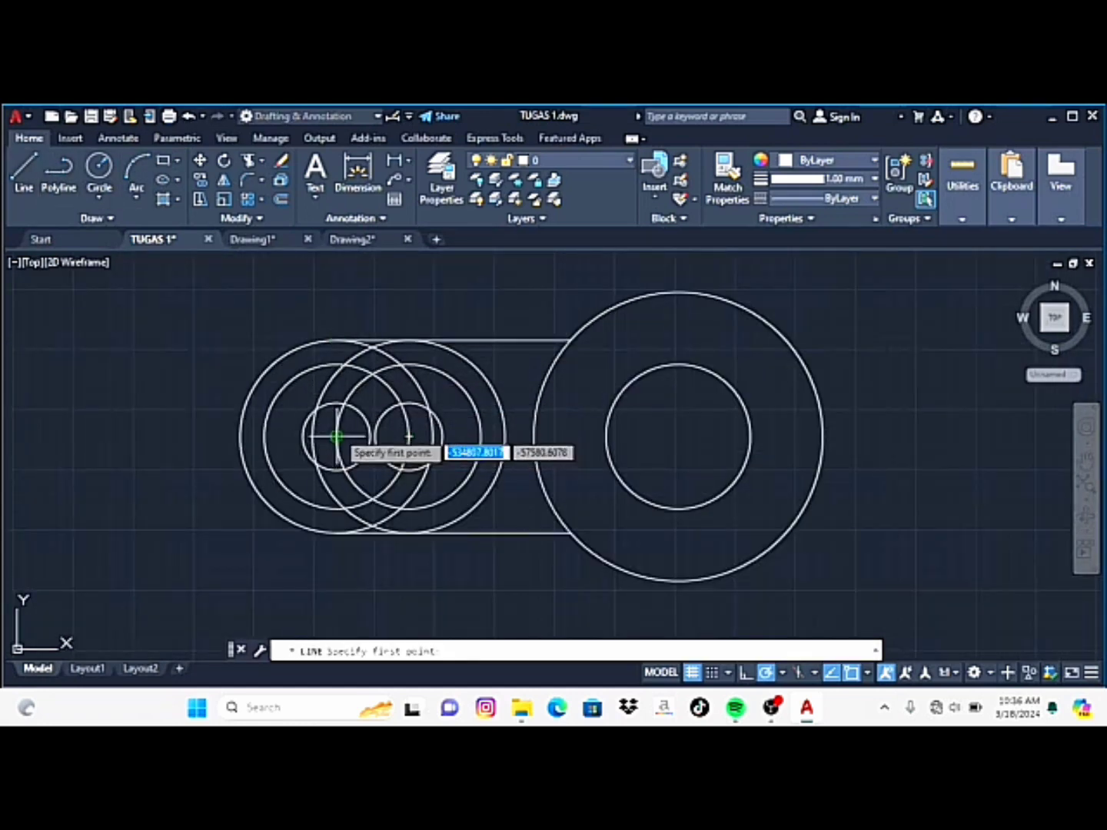
{"action": "left_click", "coordinate": [337, 365]}
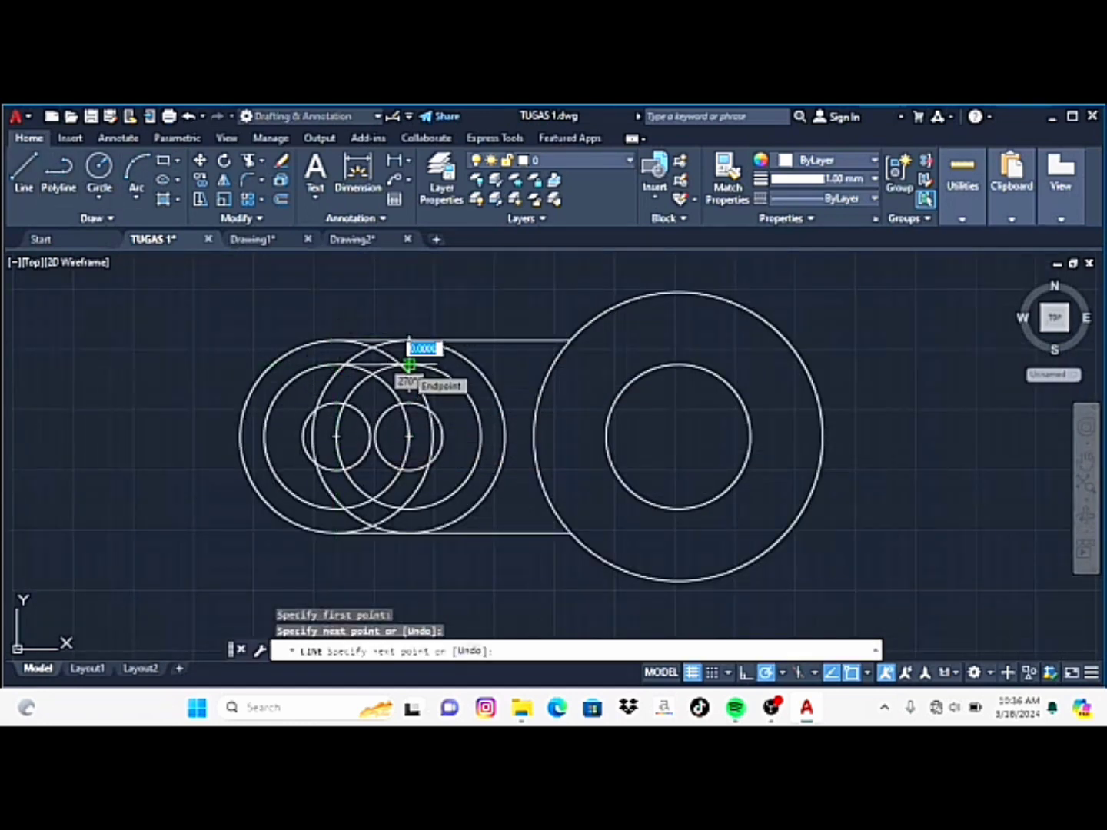
{"action": "left_click", "coordinate": [409, 365]}
{"action": "key", "text": "Return"}
{"action": "left_click", "coordinate": [25, 170]}
{"action": "left_click", "coordinate": [336, 434]}
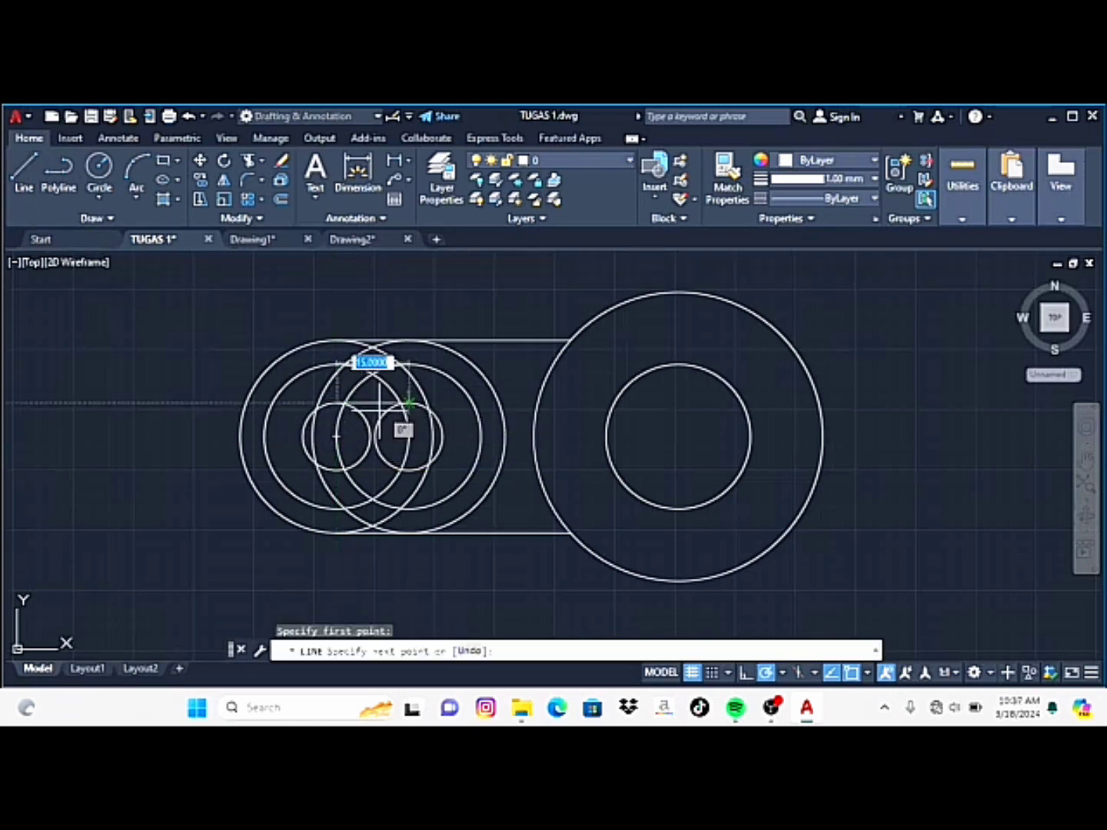
{"action": "left_click", "coordinate": [410, 402]}
{"action": "key", "text": "Return"}
Add a line along the small circles' bottoms and a short vertical segment below the left circle
{"action": "left_click", "coordinate": [24, 171]}
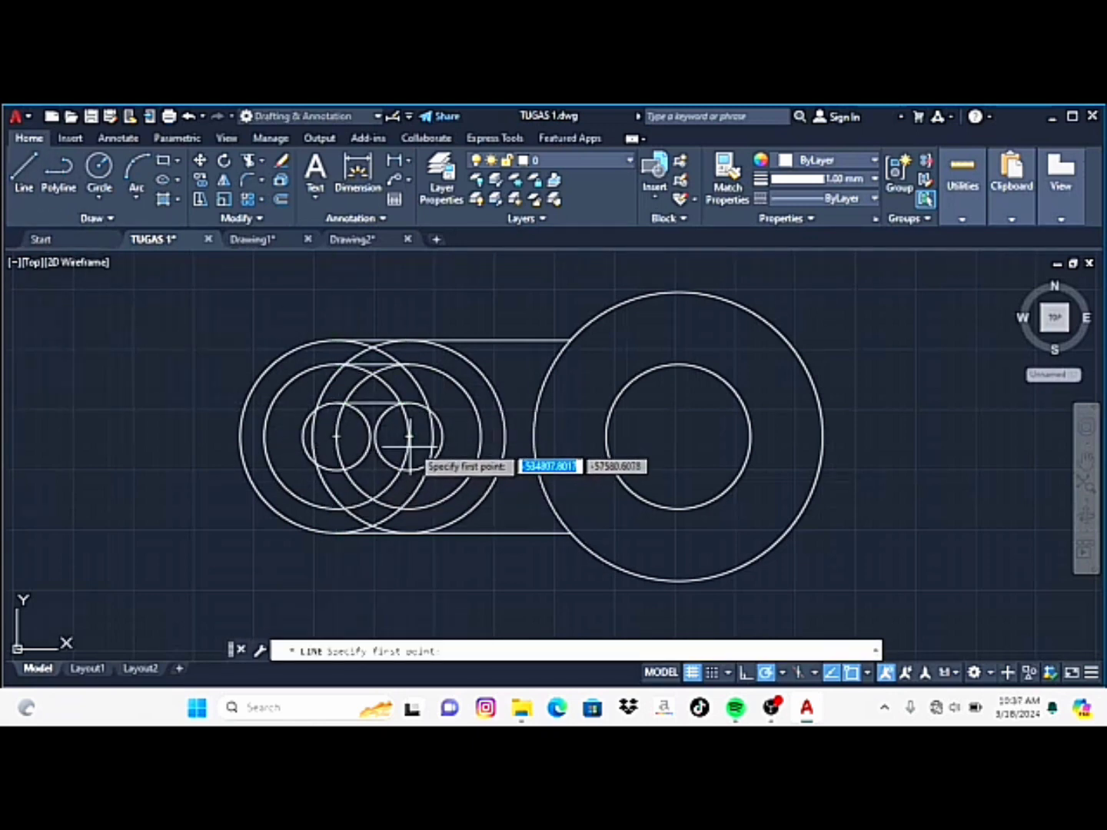
{"action": "left_click", "coordinate": [409, 470]}
{"action": "left_click", "coordinate": [337, 470]}
{"action": "key", "text": "Return"}
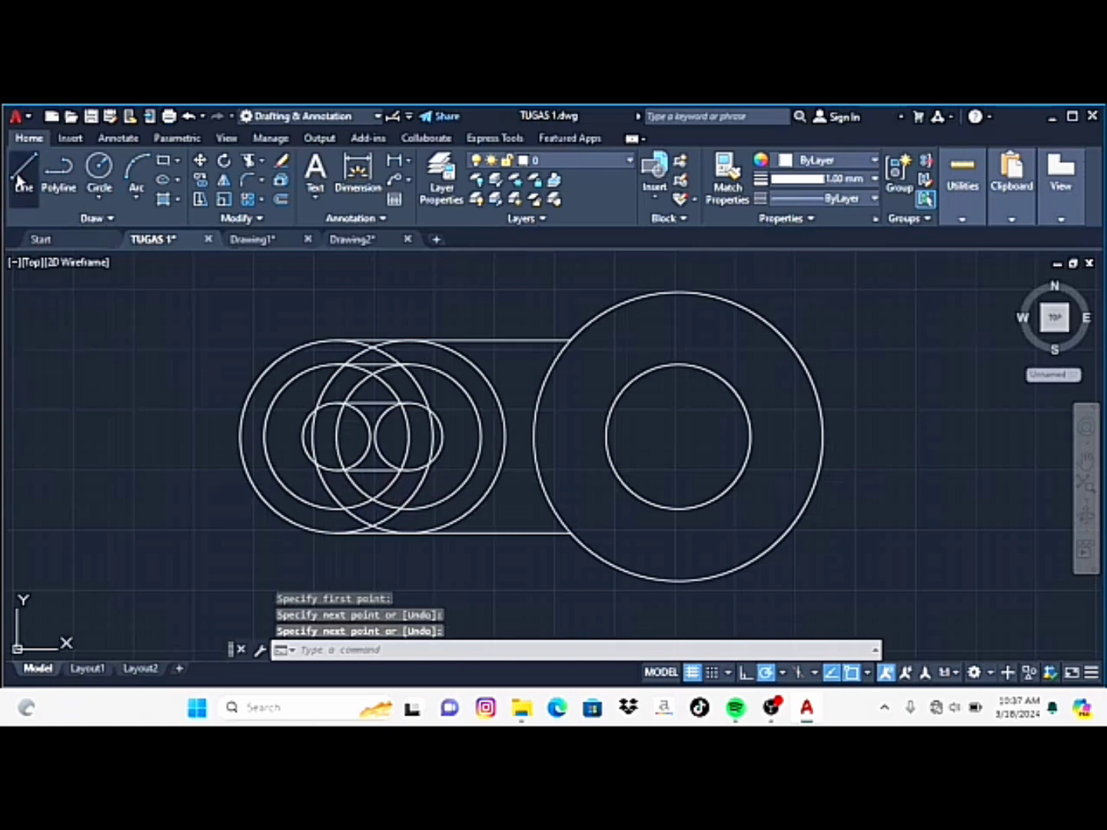
{"action": "left_click", "coordinate": [19, 179]}
{"action": "left_click", "coordinate": [336, 508]}
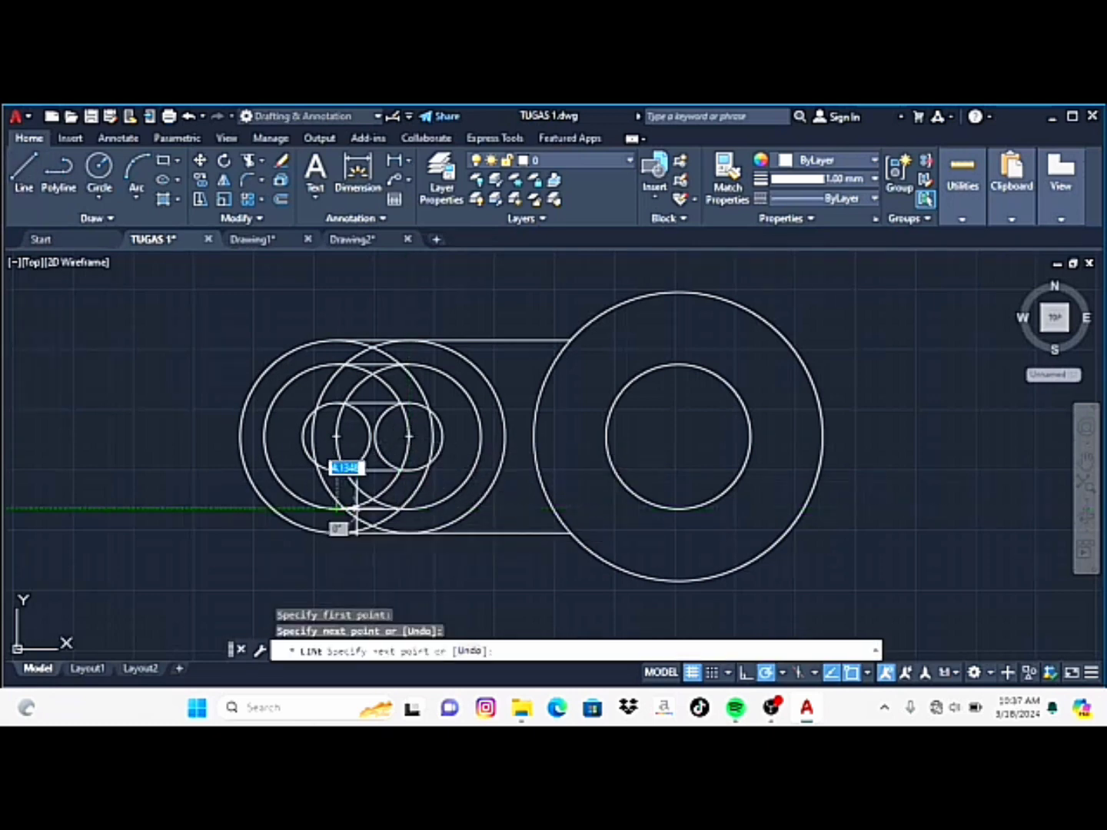
{"action": "left_click", "coordinate": [337, 471]}
{"action": "key", "text": "Return"}
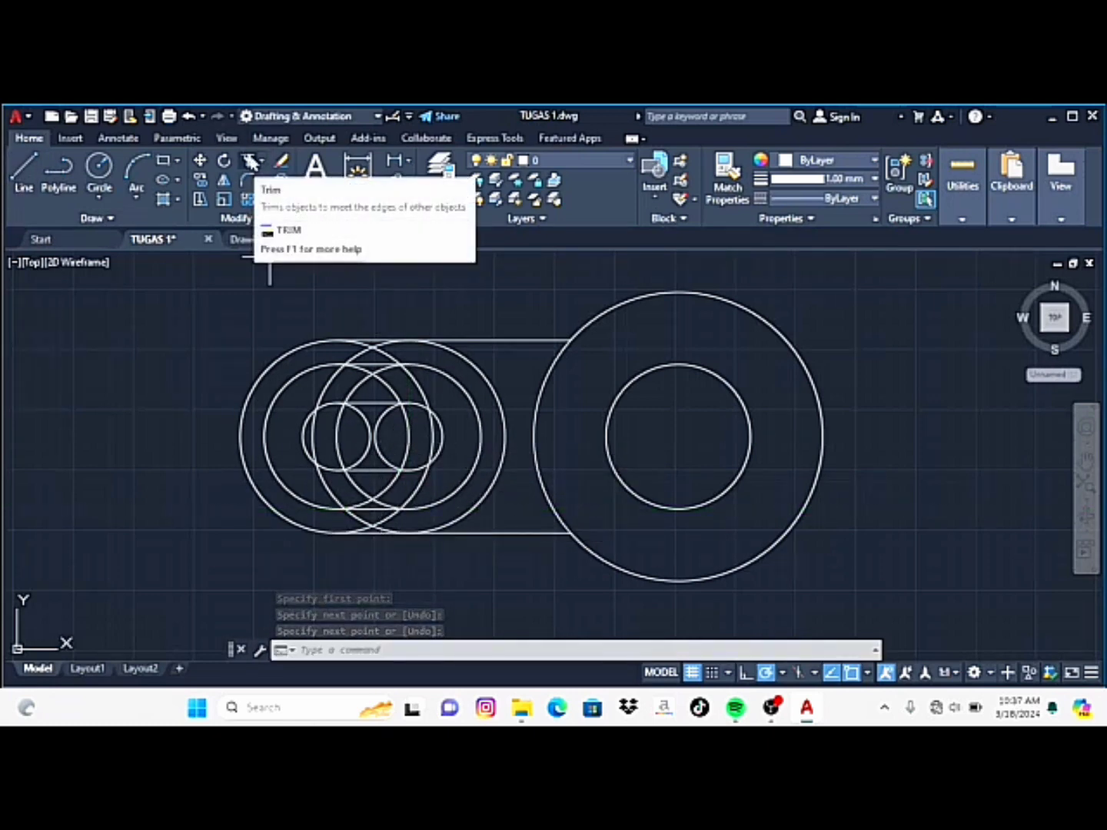
Trim away the overlapping inner arcs and an unwanted arc to leave nested rounded slots
{"action": "left_click", "coordinate": [247, 159]}
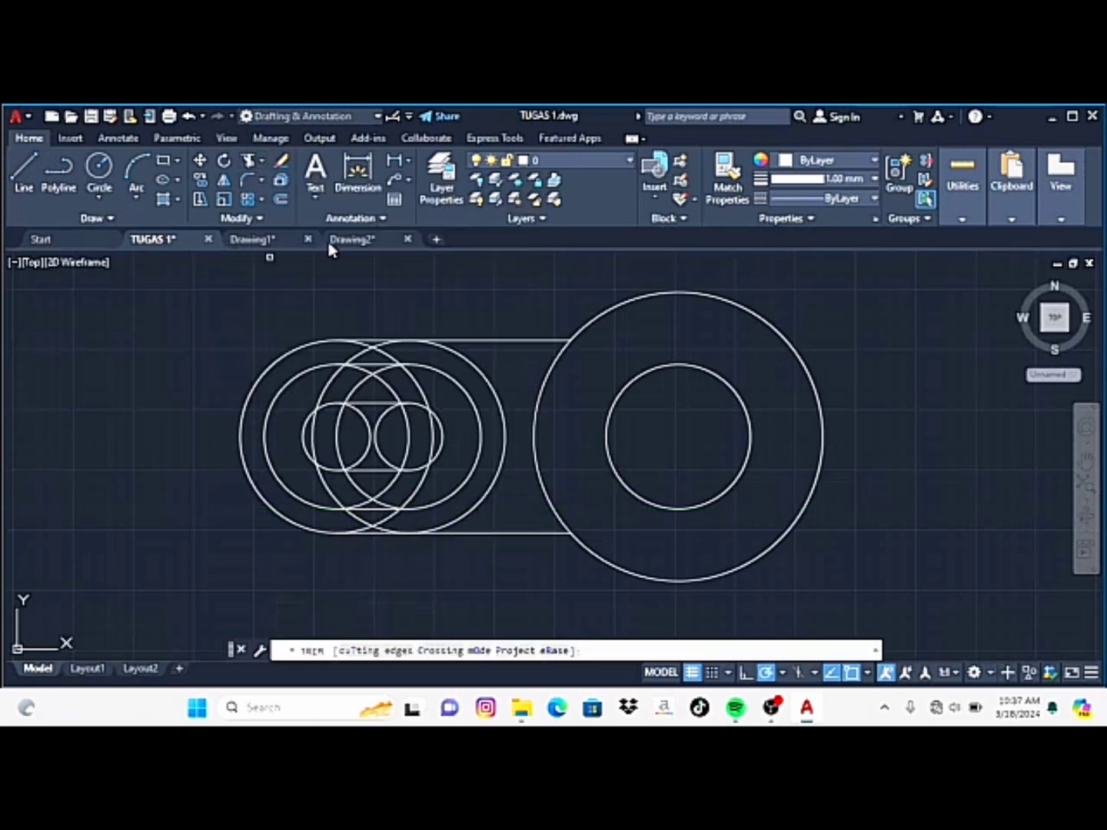
{"action": "left_click", "coordinate": [498, 404]}
{"action": "mouse_move", "coordinate": [423, 395]}
{"action": "left_mouse_down"}
{"action": "mouse_move", "coordinate": [349, 359]}
{"action": "mouse_move", "coordinate": [409, 434]}
{"action": "mouse_move", "coordinate": [370, 480]}
{"action": "left_mouse_up"}
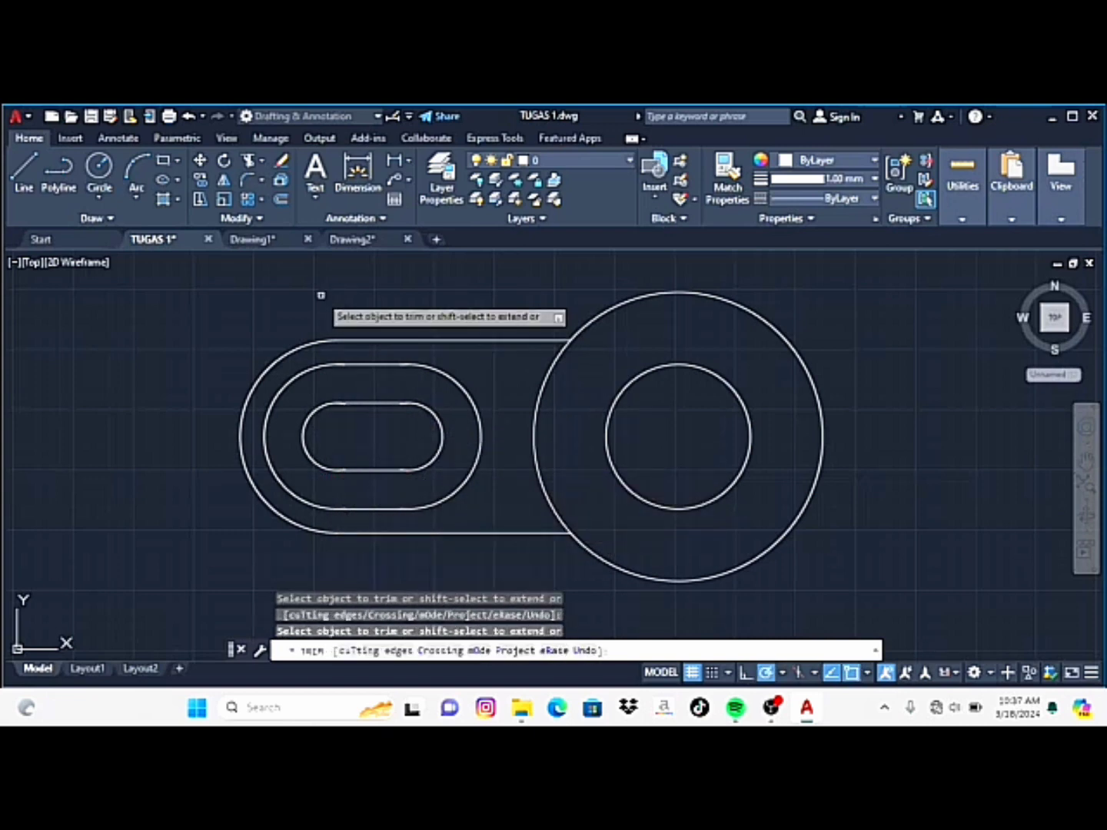
{"action": "key", "text": "Return"}
Make CENTER the current linetype
{"action": "type", "text": "lin"}
{"action": "key", "text": "Return"}
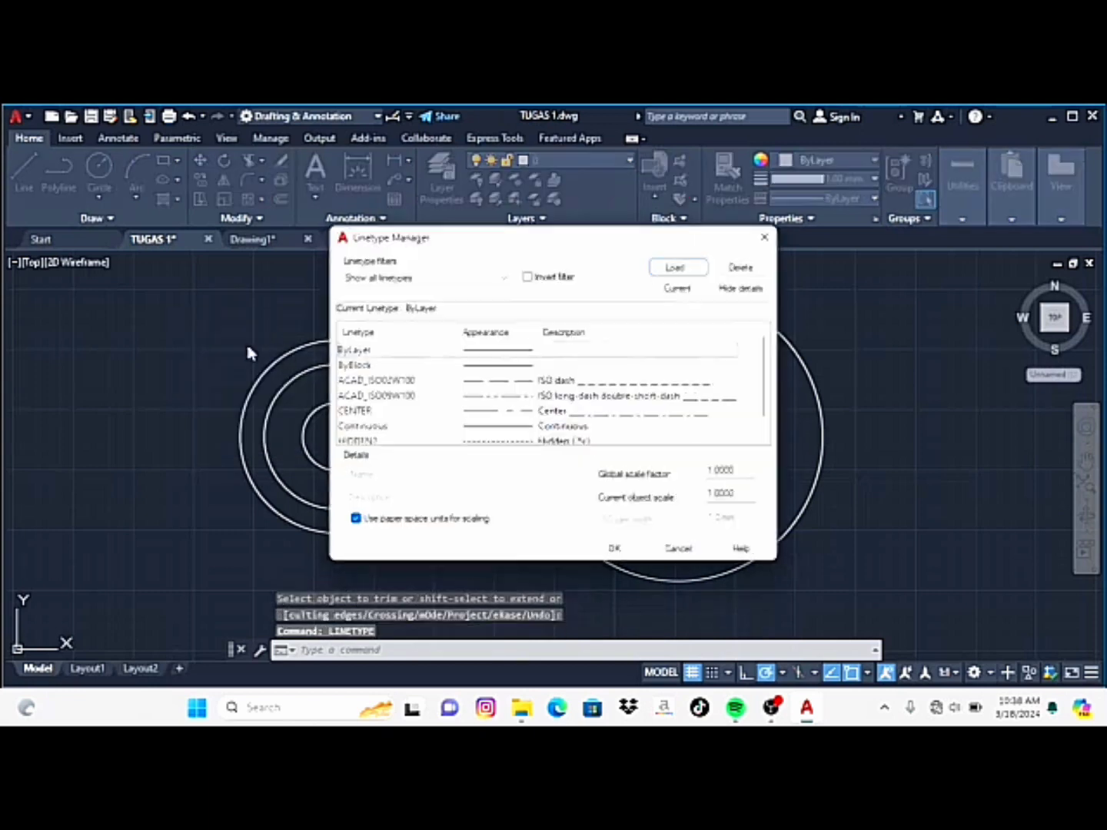
{"action": "left_click", "coordinate": [353, 412]}
{"action": "left_click", "coordinate": [680, 286]}
{"action": "left_click", "coordinate": [615, 550]}
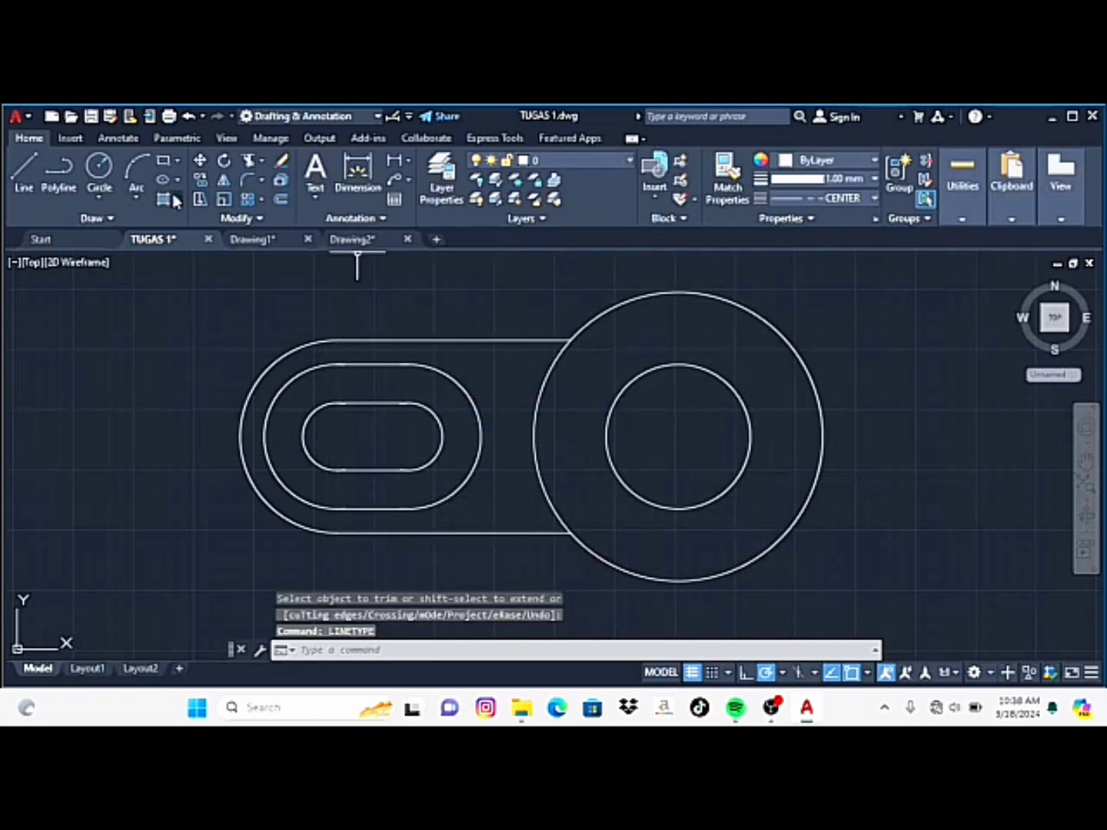
Draw a vertical centre line through the big circle's centre
{"action": "left_click", "coordinate": [24, 173]}
{"action": "left_click", "coordinate": [679, 263]}
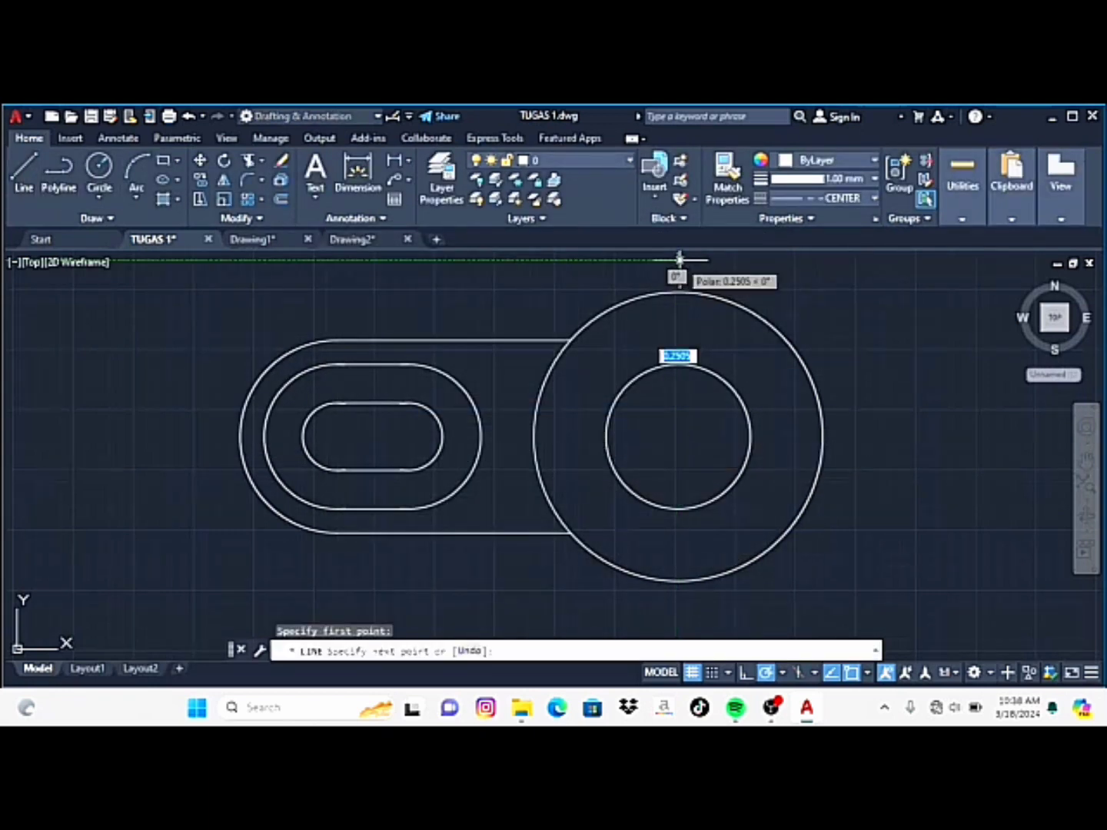
{"action": "scroll", "coordinate": [682, 380], "scroll_direction": "down", "scroll_amount": 4}
{"action": "left_click", "coordinate": [681, 609]}
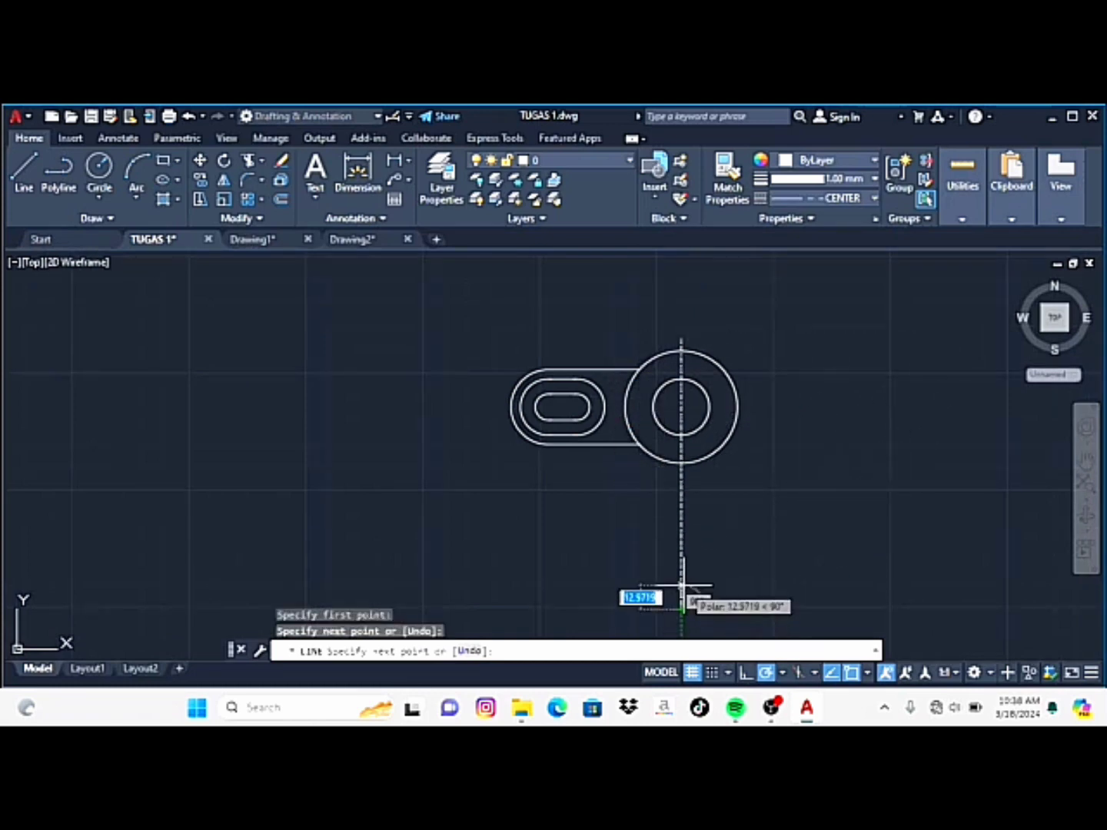
{"action": "key", "text": "Return"}
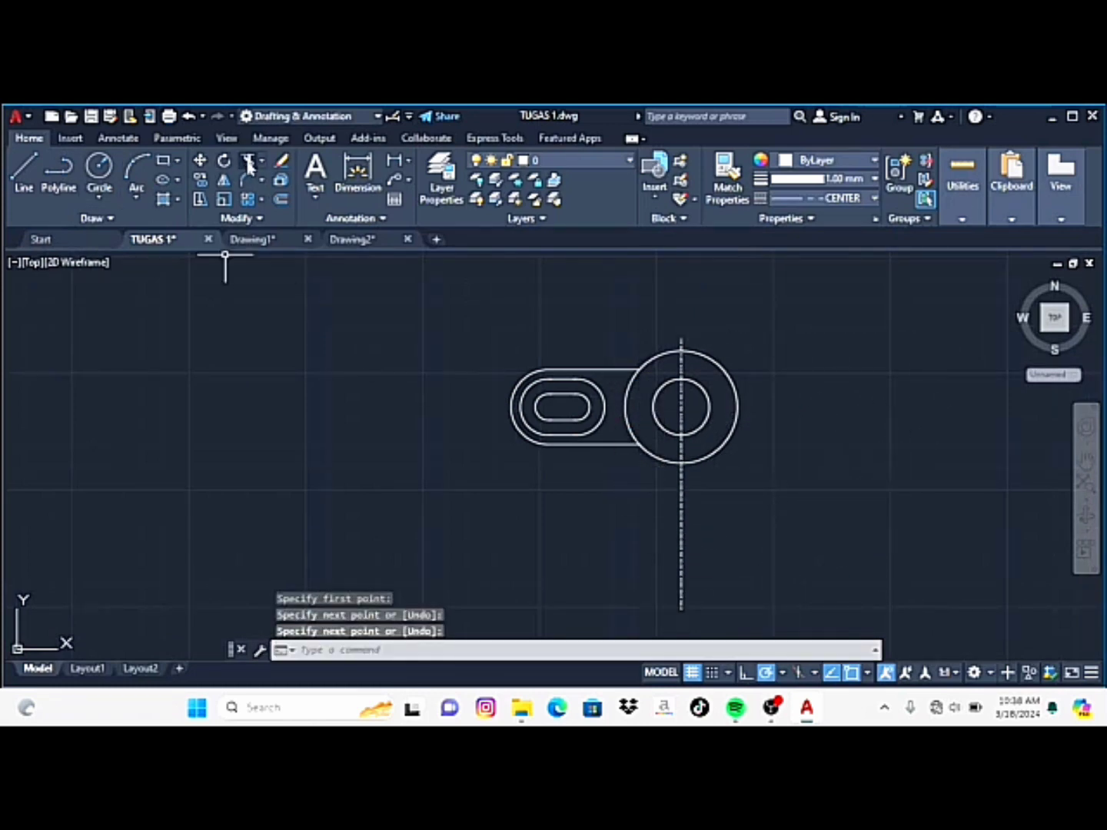
Trim away the right halves of the big circle and its inner circle
{"action": "left_click", "coordinate": [246, 164]}
{"action": "left_click", "coordinate": [699, 458]}
{"action": "left_click", "coordinate": [705, 424]}
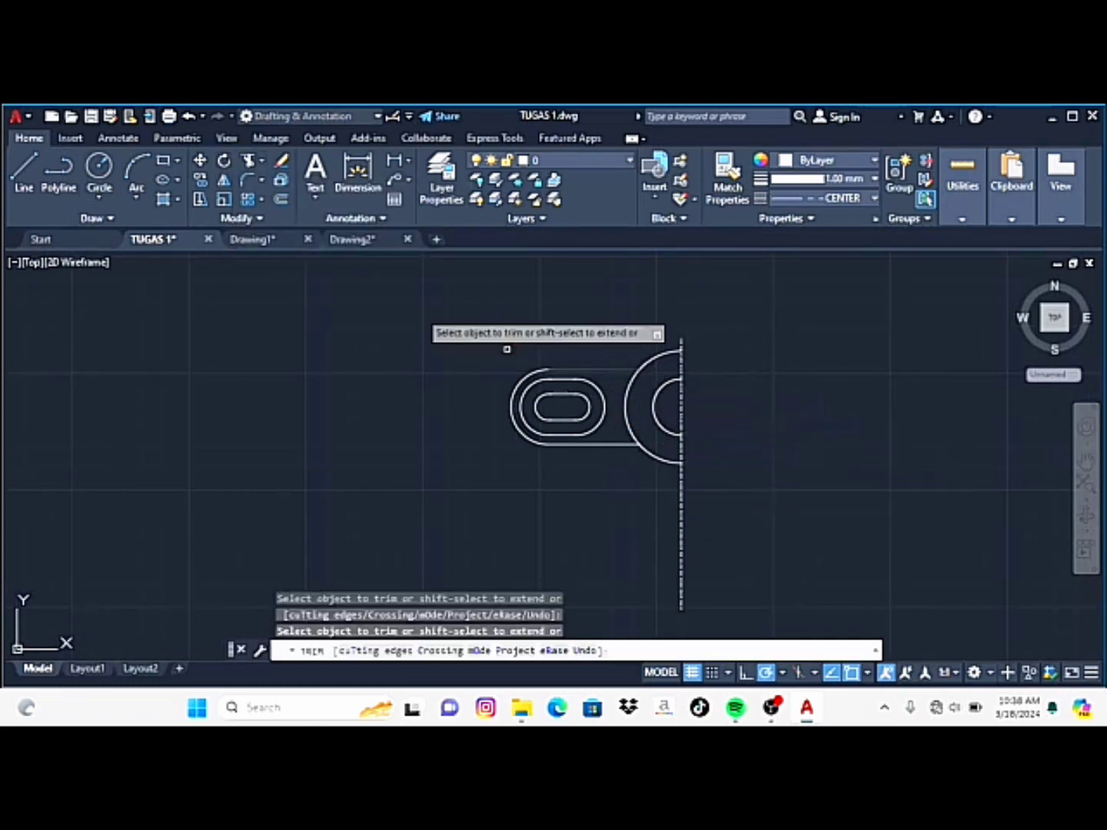
{"action": "key", "text": "Escape"}
Attempt to mirror the left half of the plan view, then cancel to restart
{"action": "left_click", "coordinate": [223, 179]}
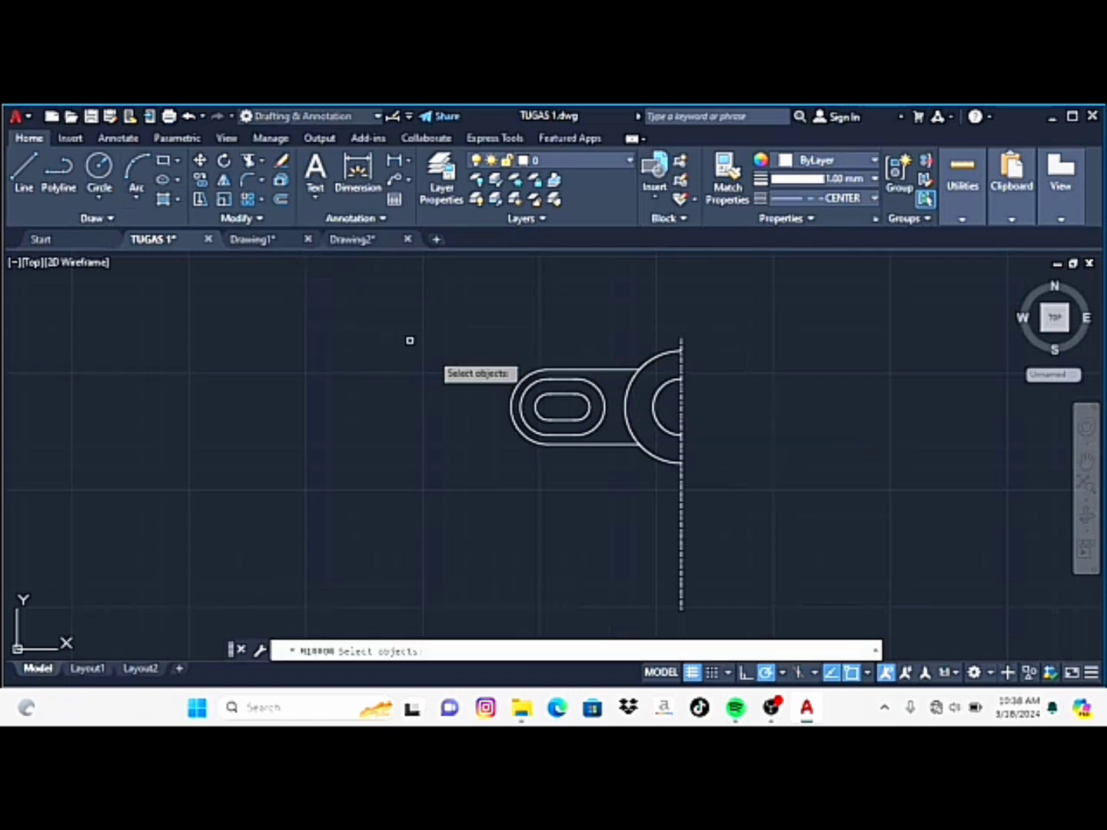
{"action": "left_click", "coordinate": [721, 477]}
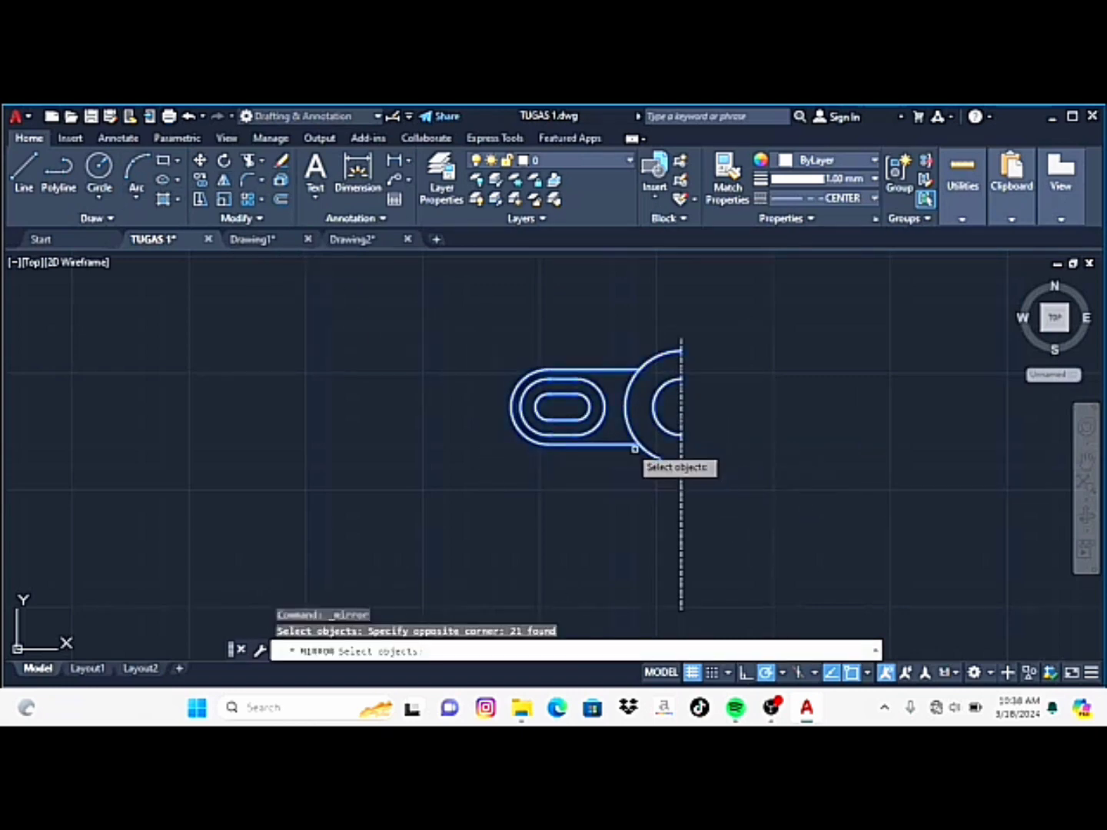
{"action": "key", "text": "Return"}
{"action": "left_click", "coordinate": [681, 408]}
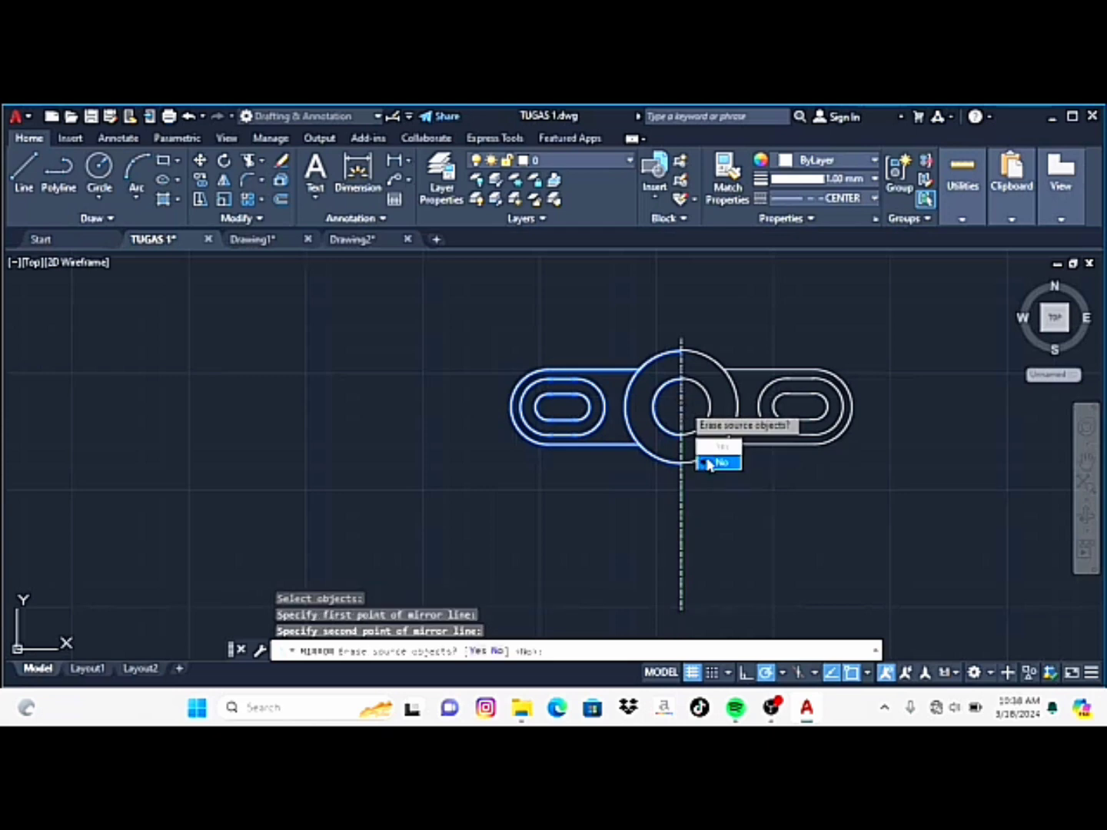
{"action": "left_click", "coordinate": [478, 651]}
{"action": "left_click", "coordinate": [189, 116]}
{"action": "left_click", "coordinate": [224, 180]}
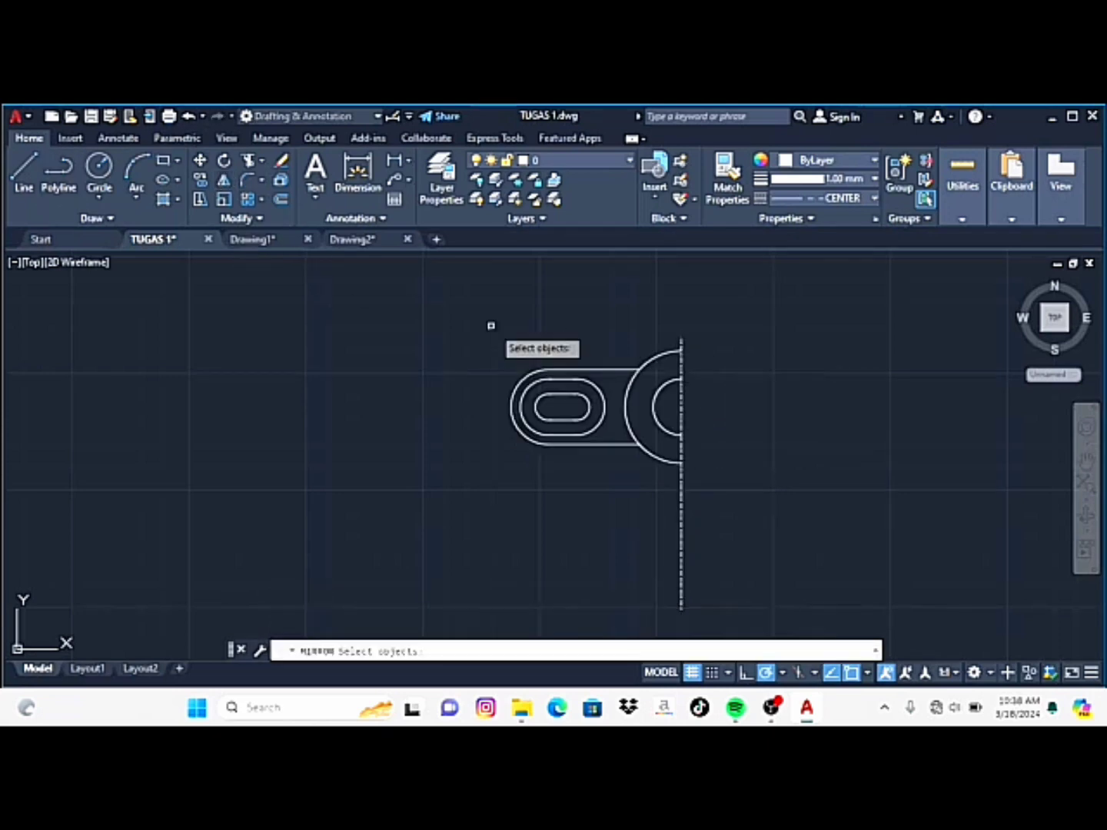
{"action": "left_click", "coordinate": [640, 317]}
{"action": "key", "text": "Escape"}
{"action": "key", "text": "Escape"}
Mirror the 22-object left plan half across the centre line, keeping the original
{"action": "left_click", "coordinate": [223, 180]}
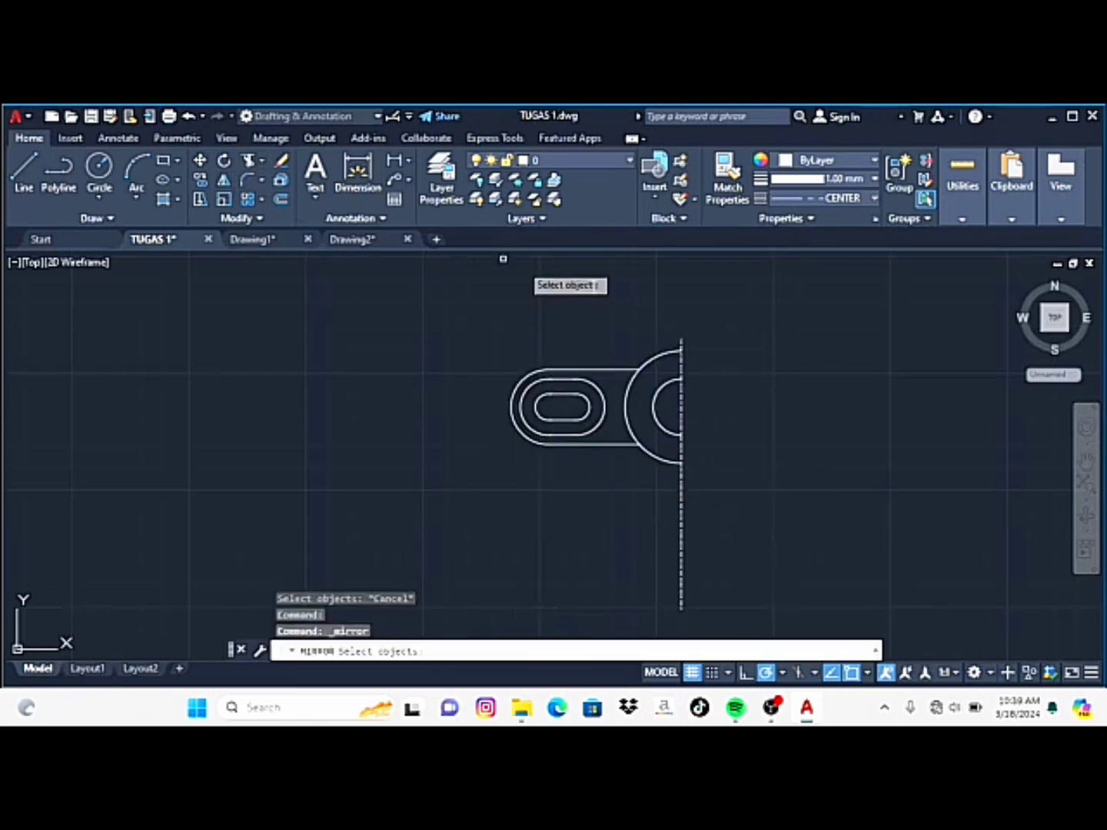
{"action": "left_click", "coordinate": [705, 325]}
{"action": "left_click", "coordinate": [501, 467]}
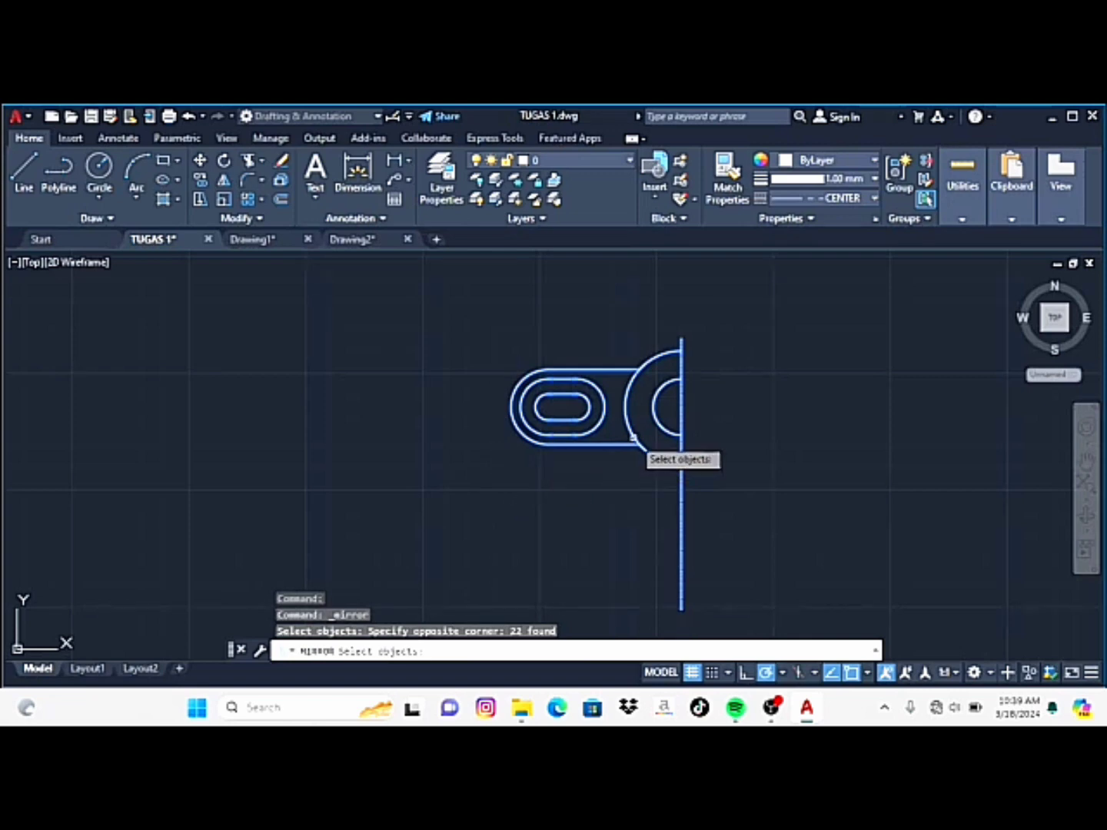
{"action": "key", "text": "Return"}
{"action": "left_click", "coordinate": [682, 340]}
{"action": "left_click", "coordinate": [683, 431]}
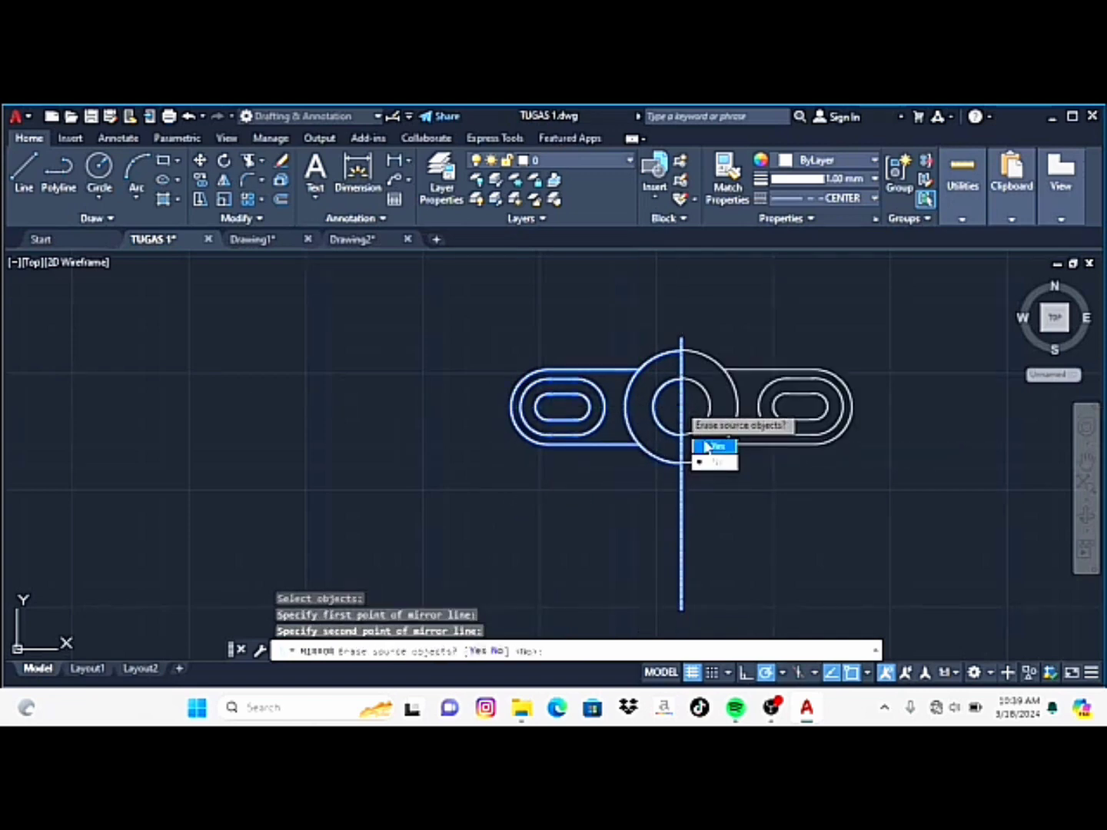
{"action": "left_click", "coordinate": [704, 462]}
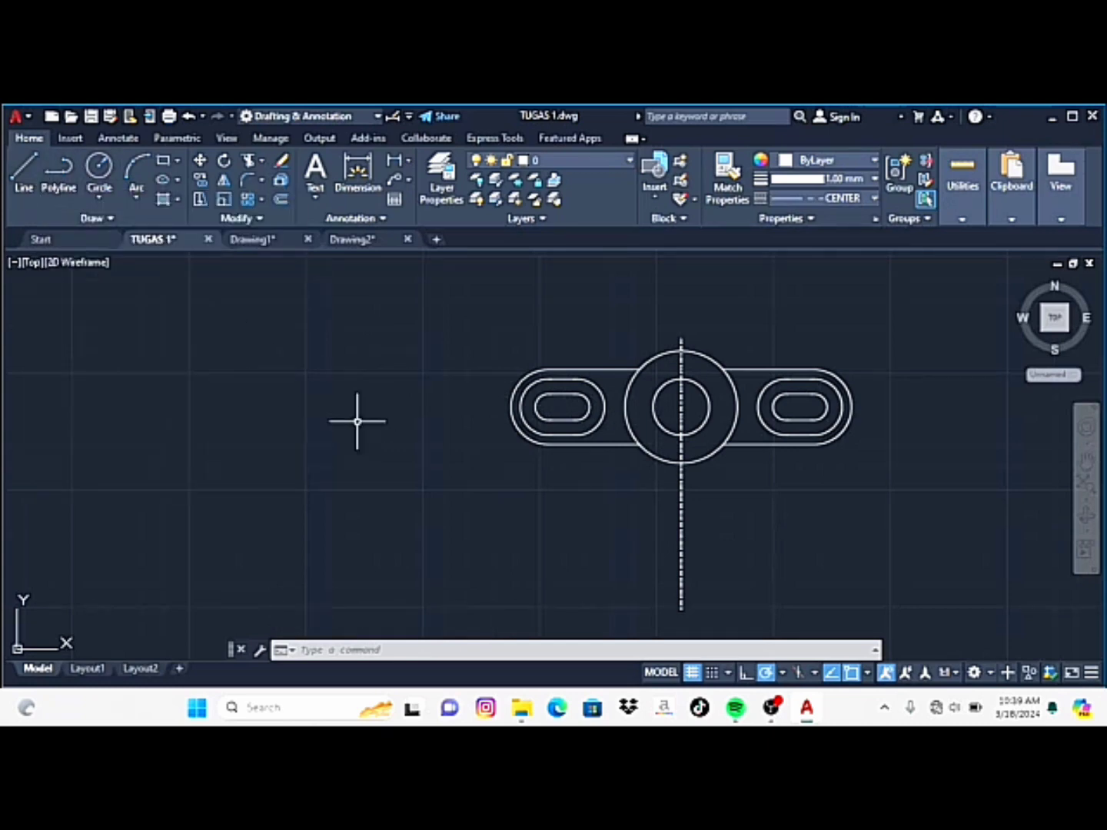
Keep ByLayer as the current linetype
{"action": "type", "text": "line"}
{"action": "left_click", "coordinate": [418, 459]}
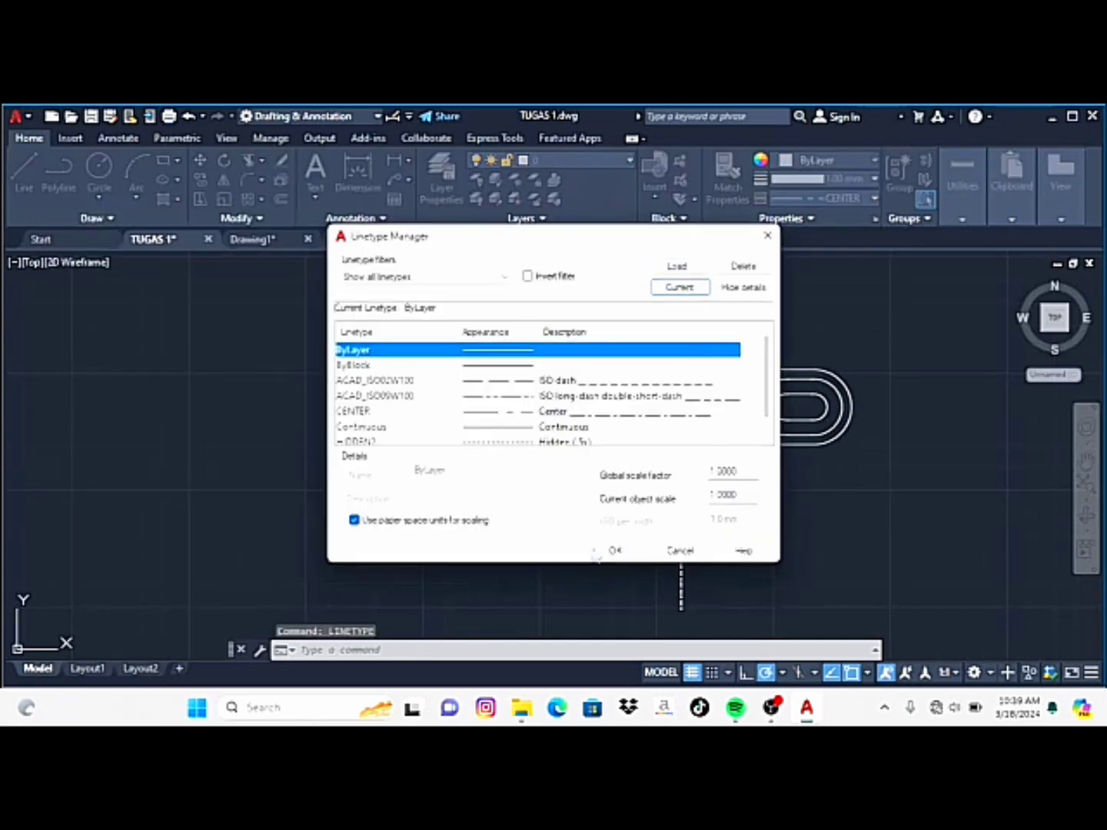
{"action": "left_click", "coordinate": [612, 549]}
Draw the side view's base block with 15-unit vertical sides below the plan
{"action": "left_click", "coordinate": [24, 173]}
{"action": "scroll", "coordinate": [649, 478], "scroll_direction": "up", "scroll_amount": 2}
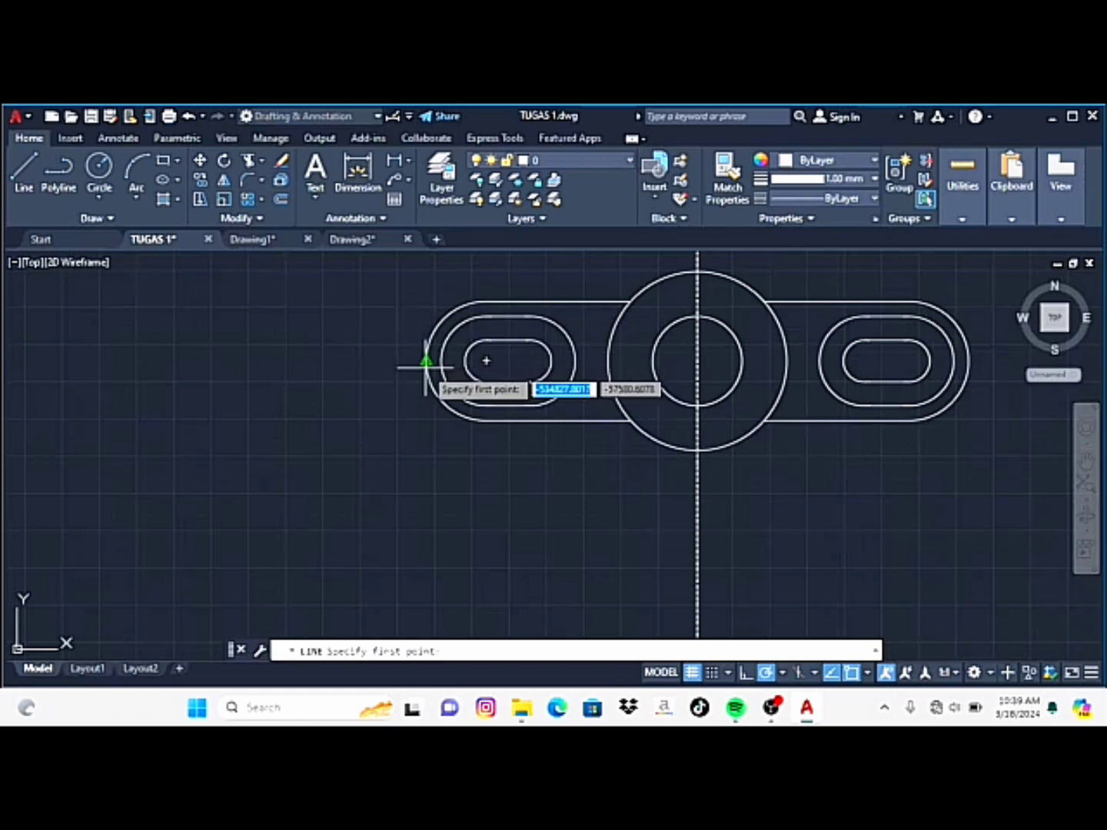
{"action": "left_click", "coordinate": [427, 599]}
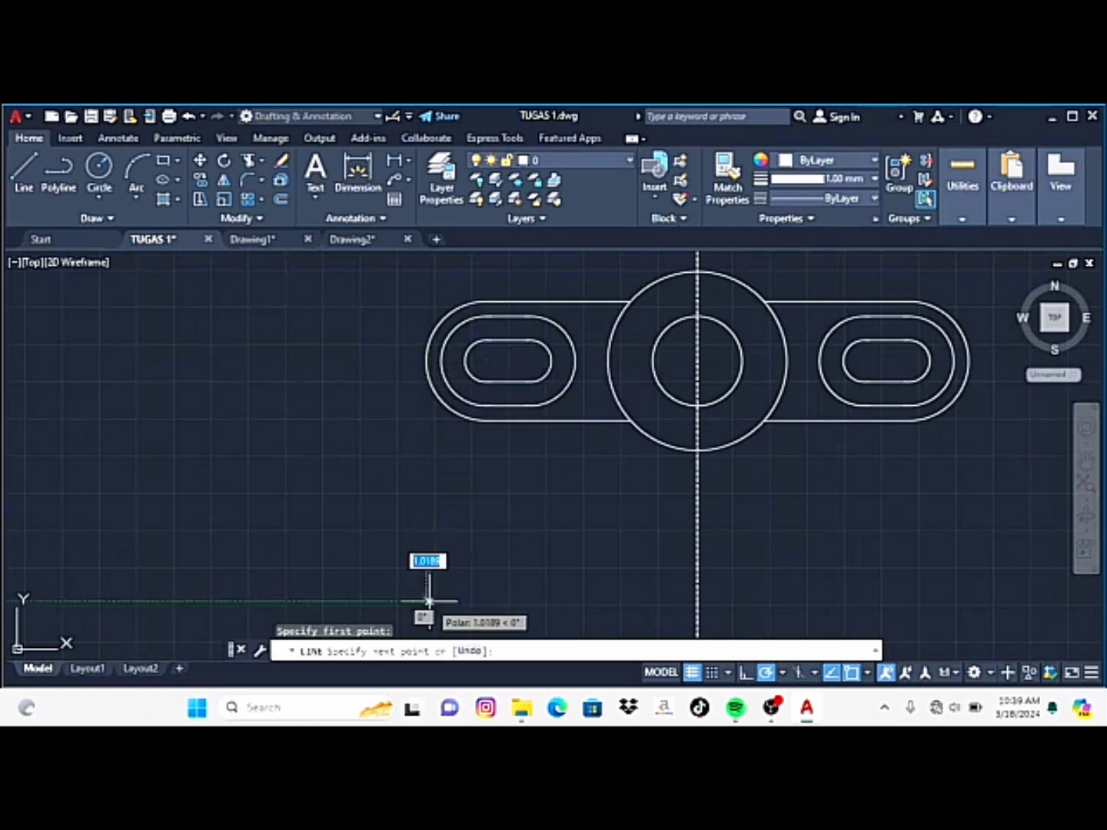
{"action": "key", "text": "Return"}
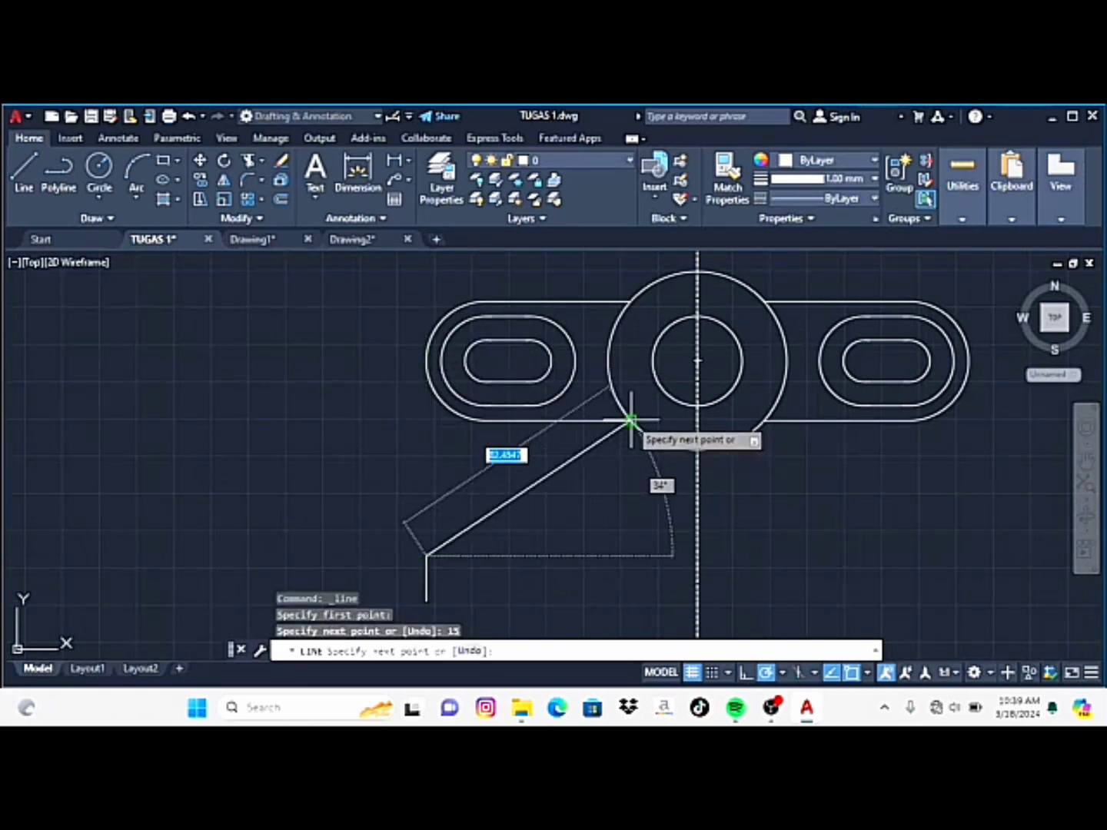
{"action": "left_click", "coordinate": [630, 556]}
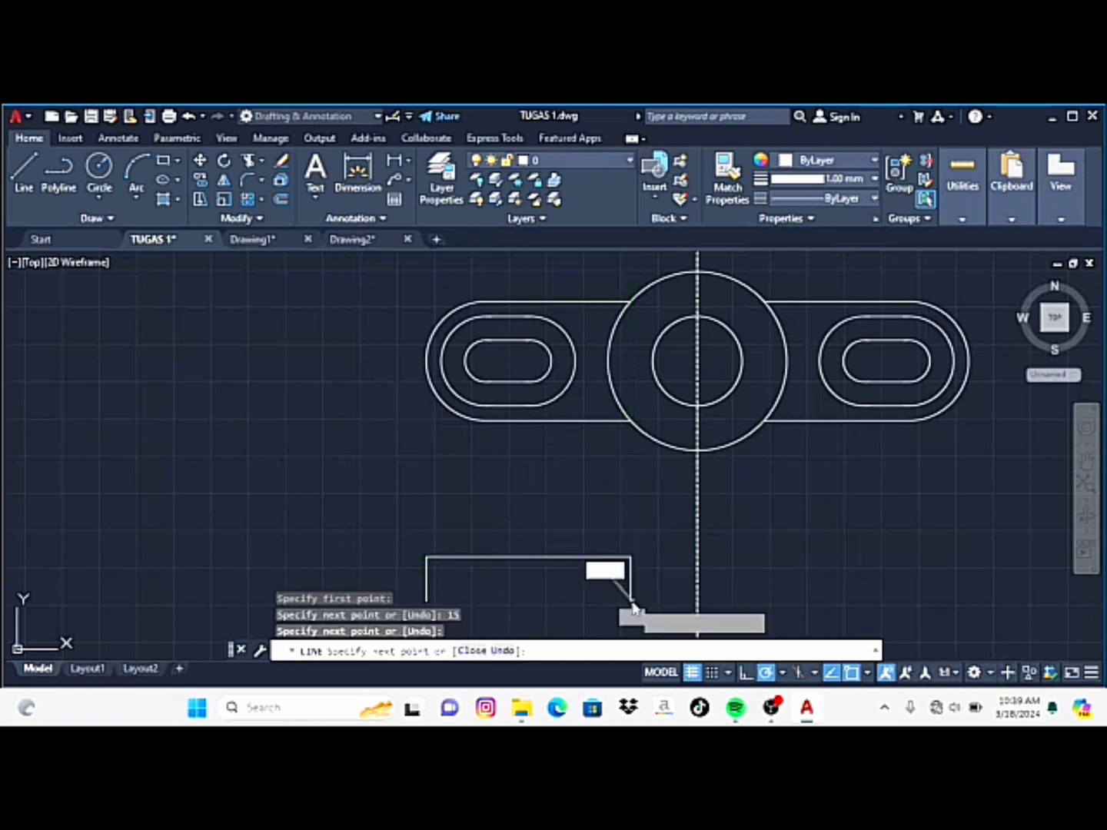
{"action": "type", "text": "15"}
{"action": "key", "text": "Return"}
{"action": "scroll", "coordinate": [472, 594], "scroll_direction": "down", "scroll_amount": 2}
{"action": "scroll", "coordinate": [472, 593], "scroll_direction": "down", "scroll_amount": 2}
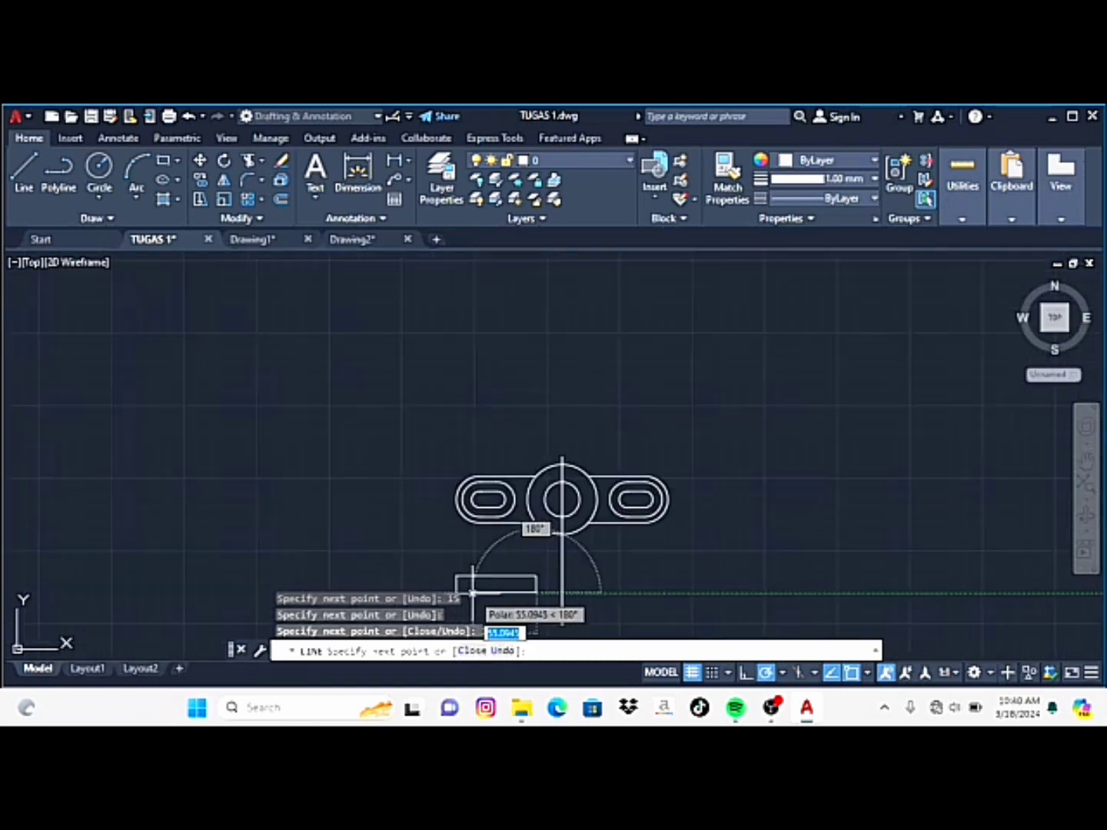
{"action": "scroll", "coordinate": [492, 572], "scroll_direction": "up", "scroll_amount": 4}
{"action": "key", "text": "Escape"}
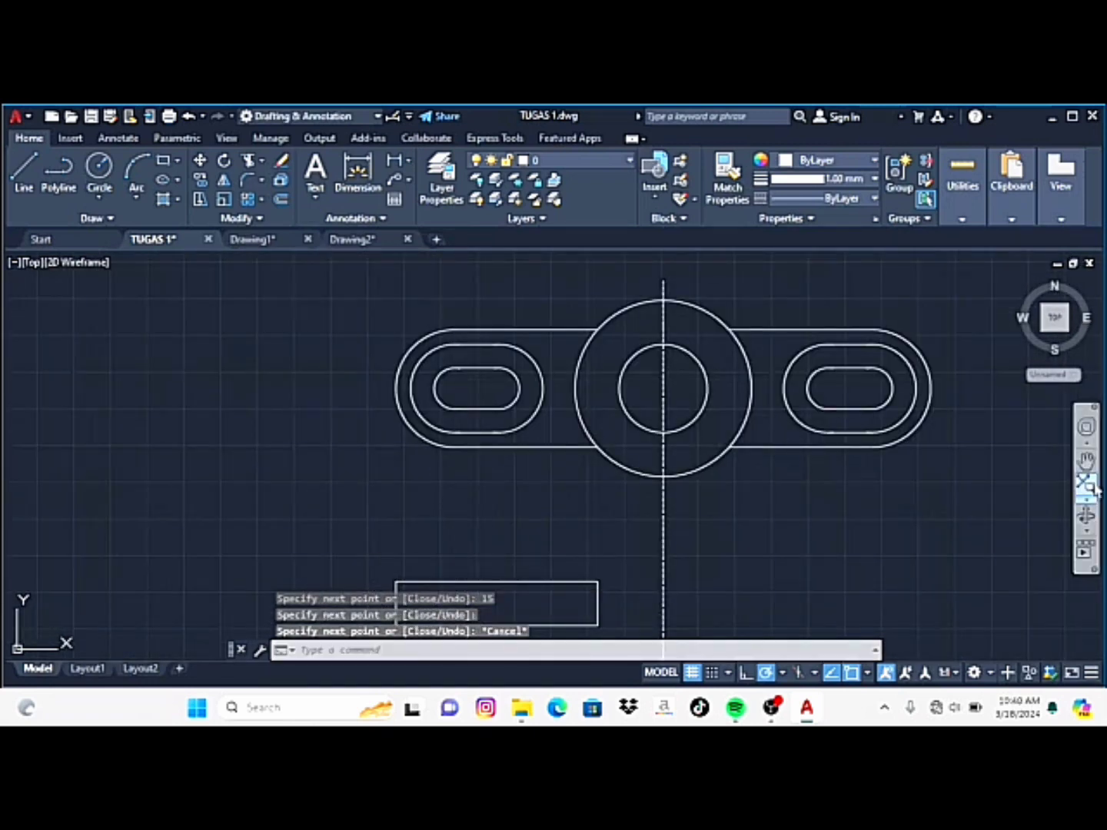
Draw the hub outline rising 25 units and closing along the centre line
{"action": "left_click", "coordinate": [1086, 462]}
{"action": "left_click_drag", "start_coordinate": [751, 555], "coordinate": [726, 460]}
{"action": "scroll", "coordinate": [727, 490], "scroll_direction": "down", "scroll_amount": 2}
{"action": "left_click", "coordinate": [28, 164]}
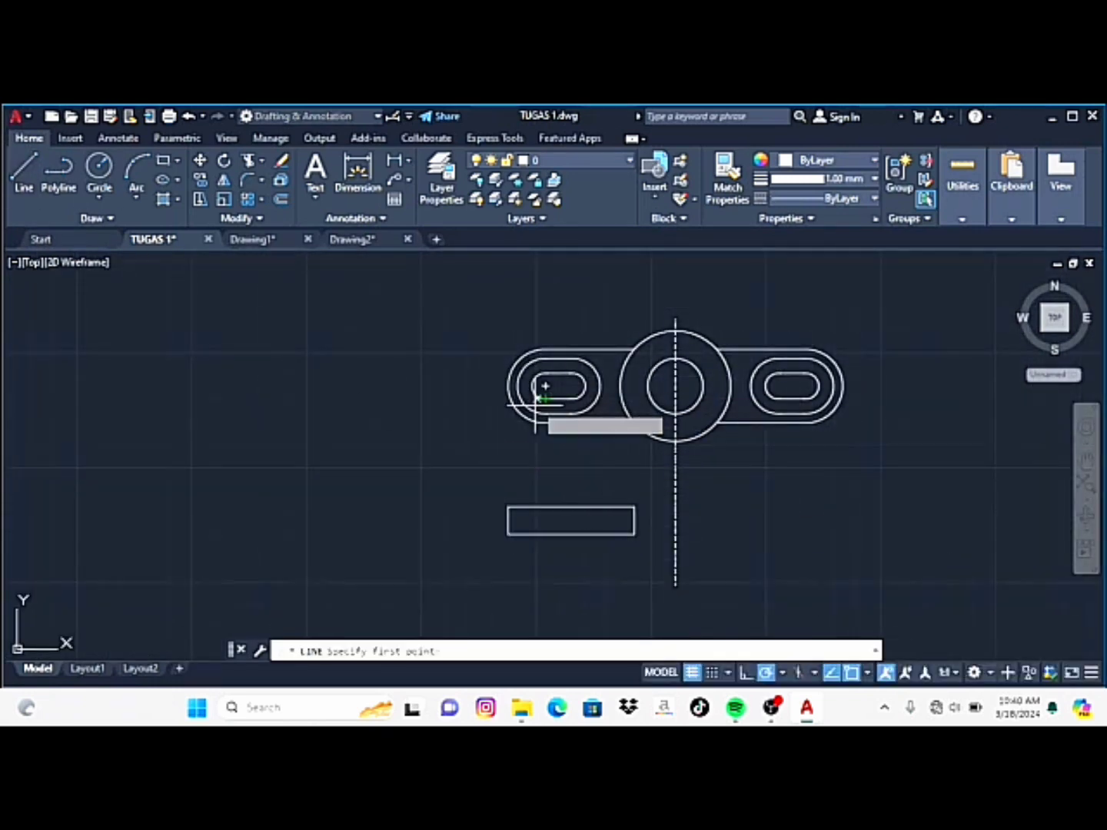
{"action": "left_click", "coordinate": [620, 507]}
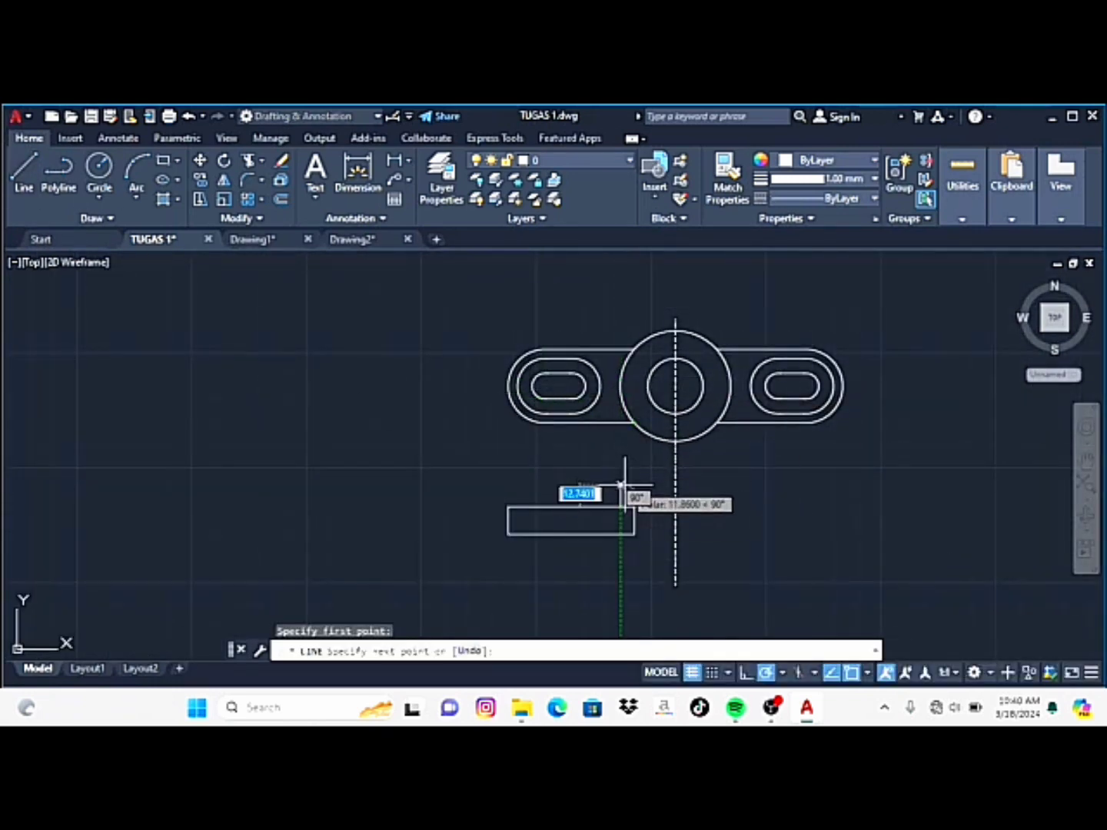
{"action": "type", "text": "5"}
{"action": "key", "text": "Return"}
{"action": "left_click", "coordinate": [675, 461]}
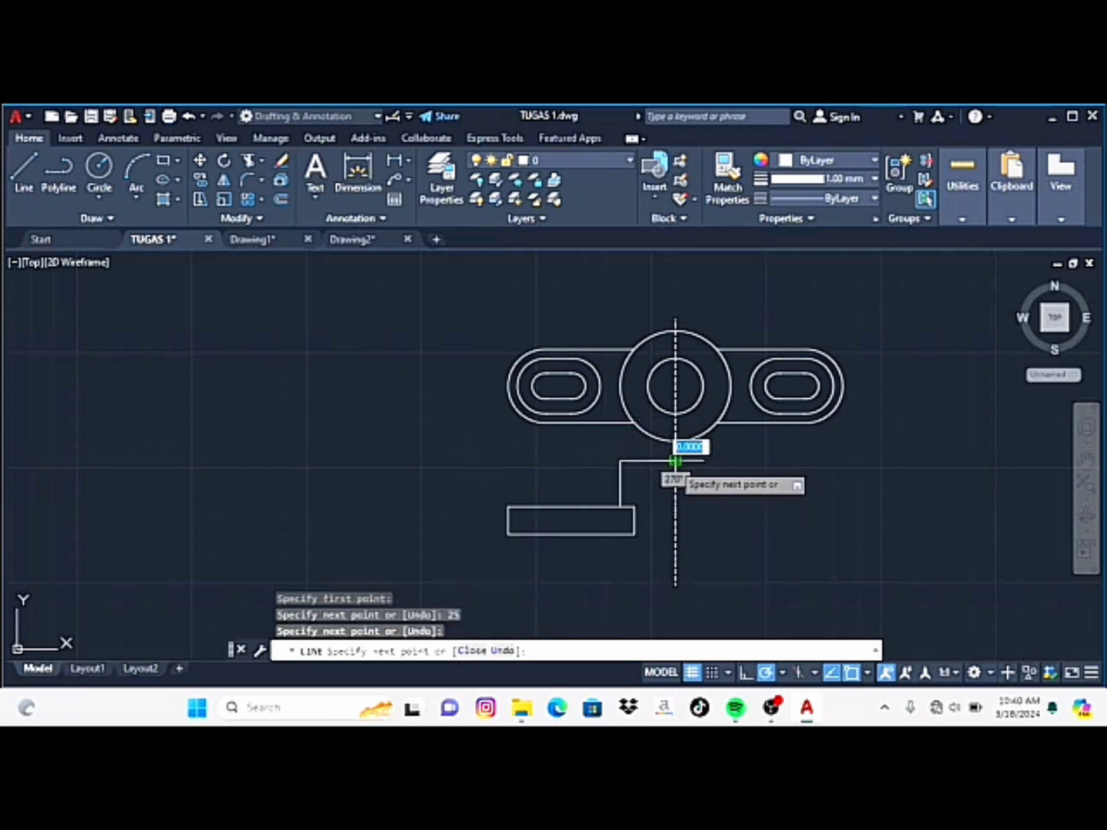
{"action": "key", "text": "Return"}
{"action": "key", "text": "Return"}
{"action": "left_click", "coordinate": [635, 535]}
{"action": "left_click", "coordinate": [676, 535]}
{"action": "key", "text": "Escape"}
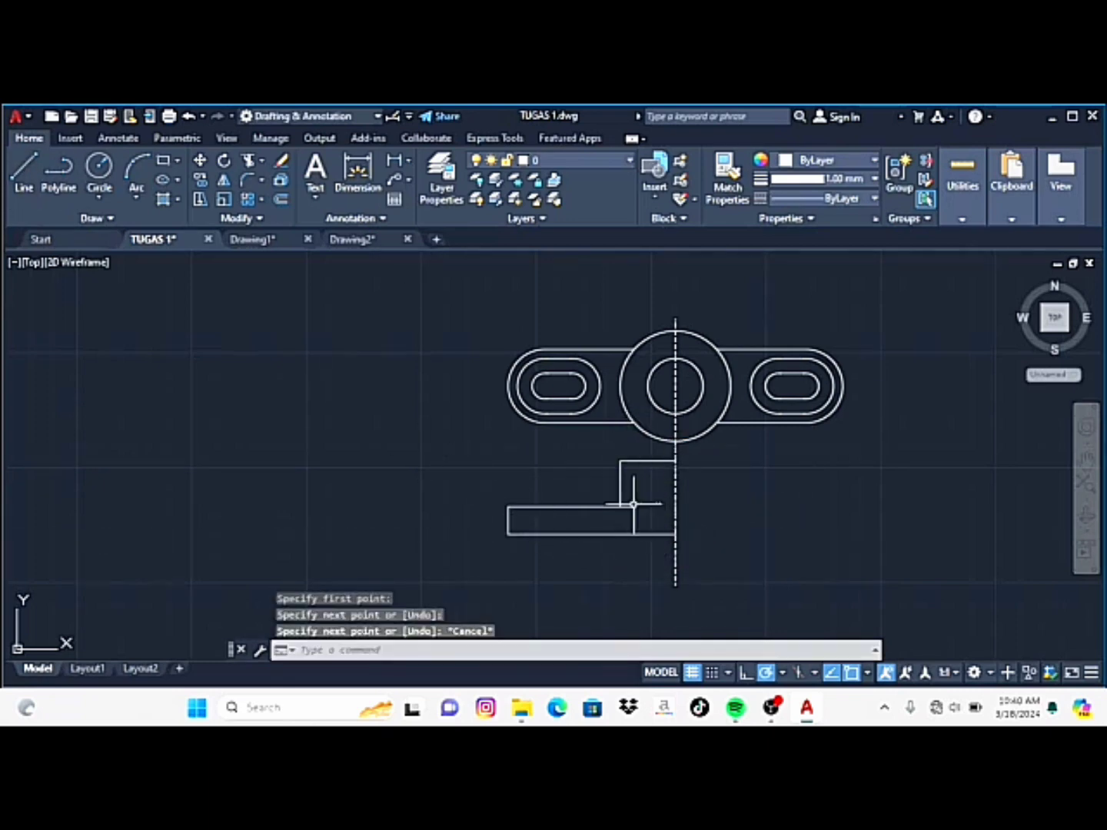
Draw the 5-unit-high raised pad on top of the base
{"action": "left_click", "coordinate": [25, 183]}
{"action": "left_click", "coordinate": [518, 534]}
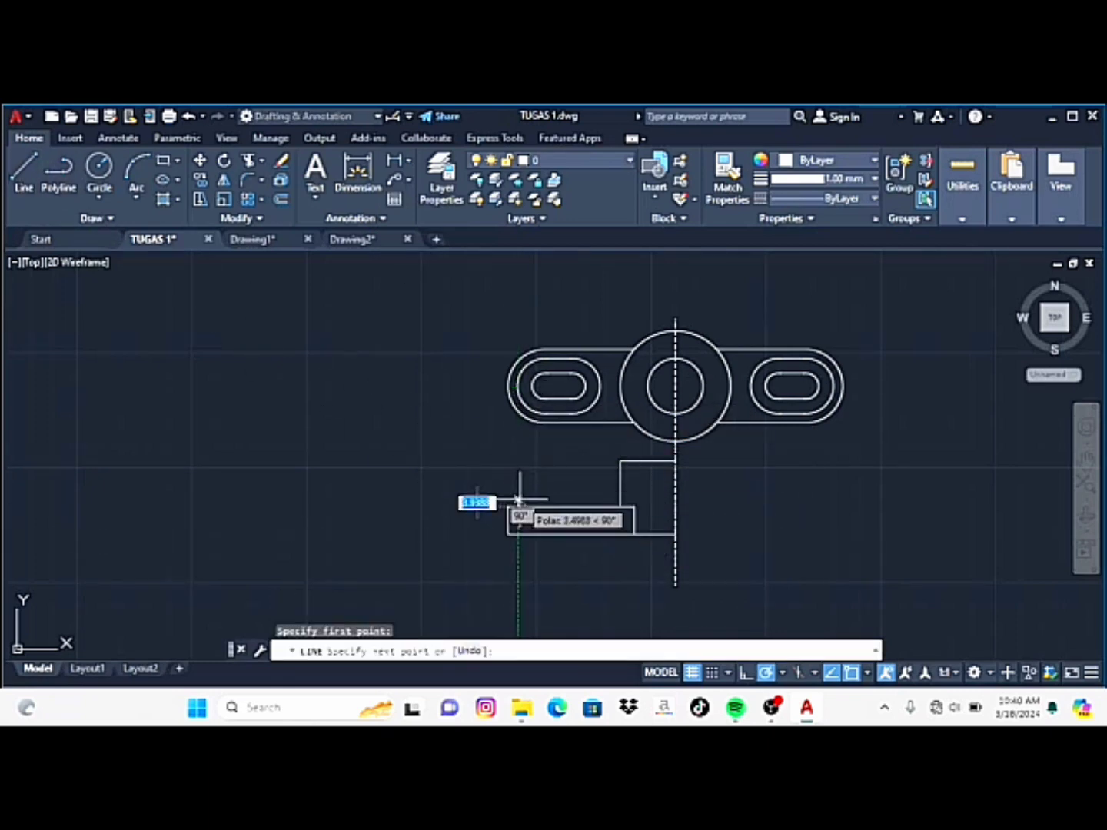
{"action": "type", "text": "5"}
{"action": "key", "text": "Return"}
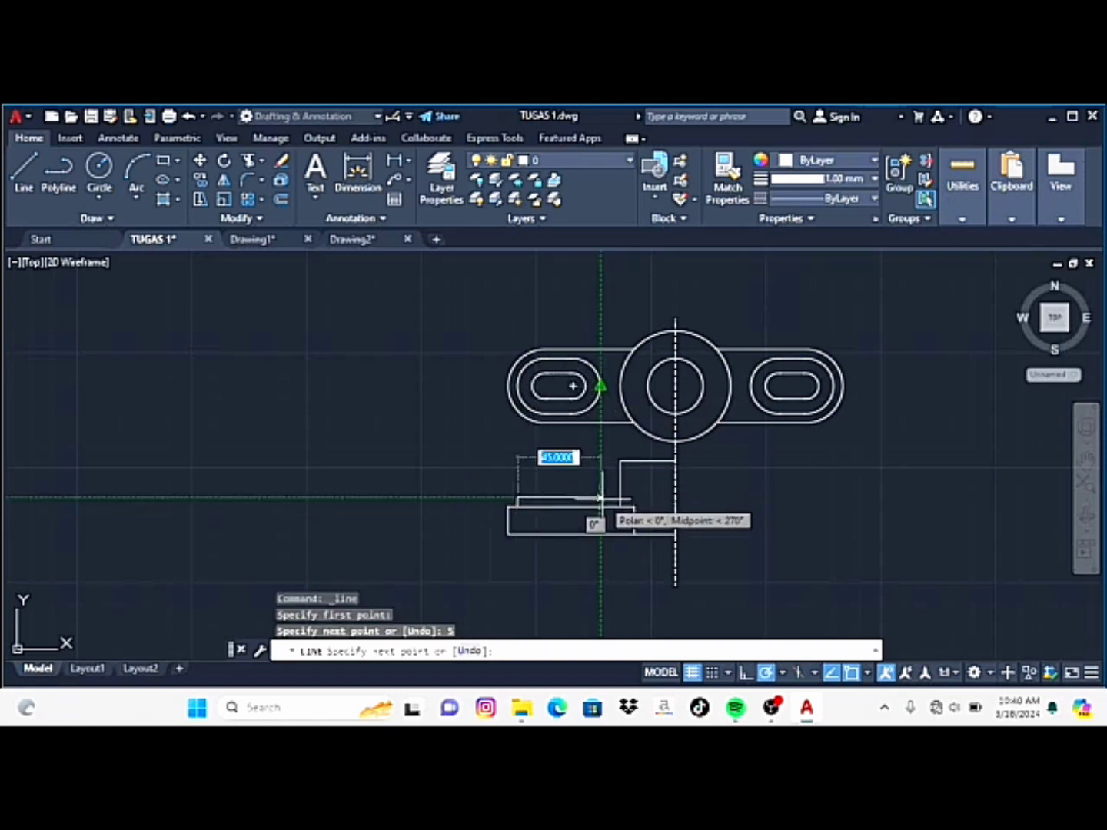
{"action": "left_click", "coordinate": [600, 498]}
{"action": "key", "text": "Return"}
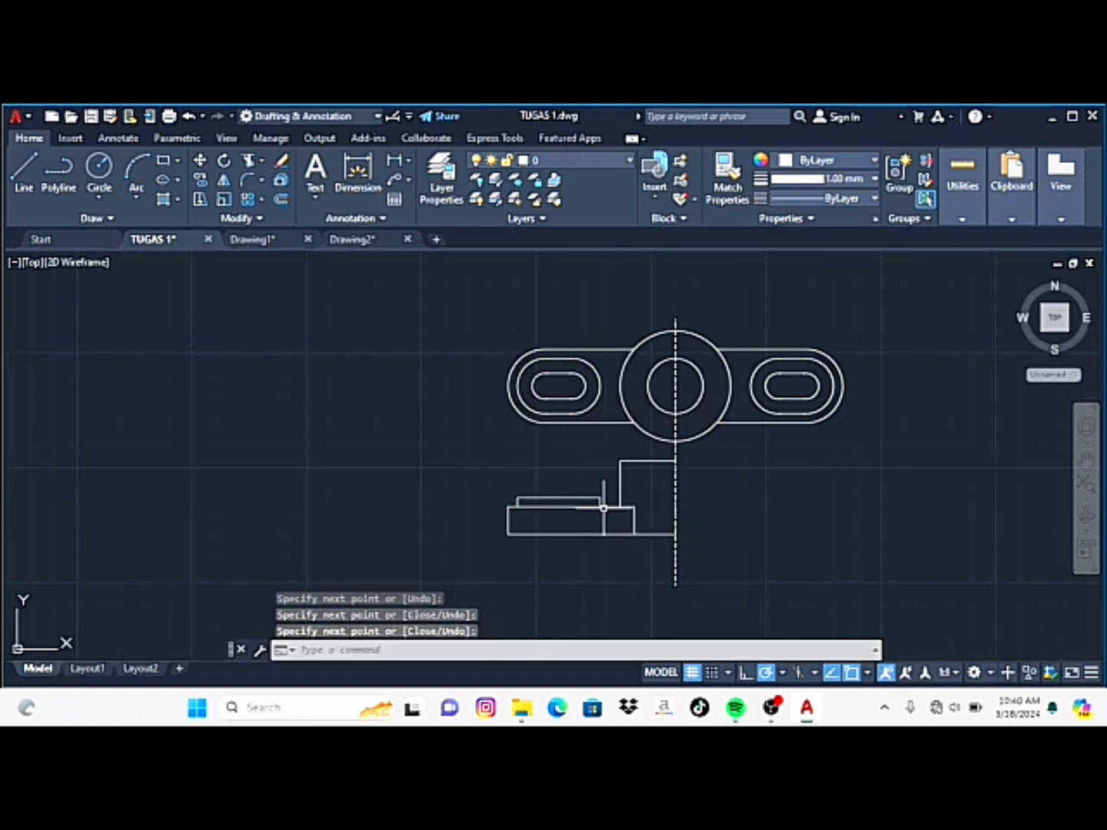
Make the ACAD_ISO02W100 dashed linetype current
{"action": "type", "text": "li"}
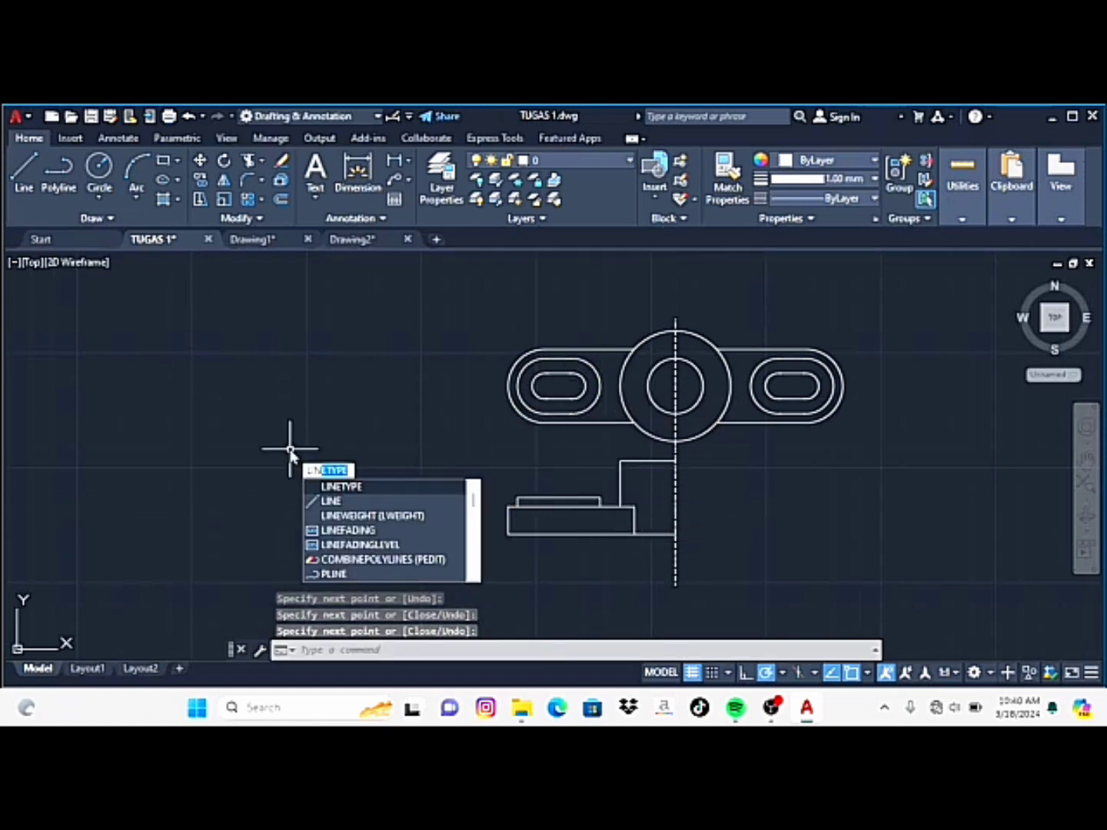
{"action": "key", "text": "Return"}
{"action": "left_click", "coordinate": [400, 382]}
{"action": "left_click", "coordinate": [680, 287]}
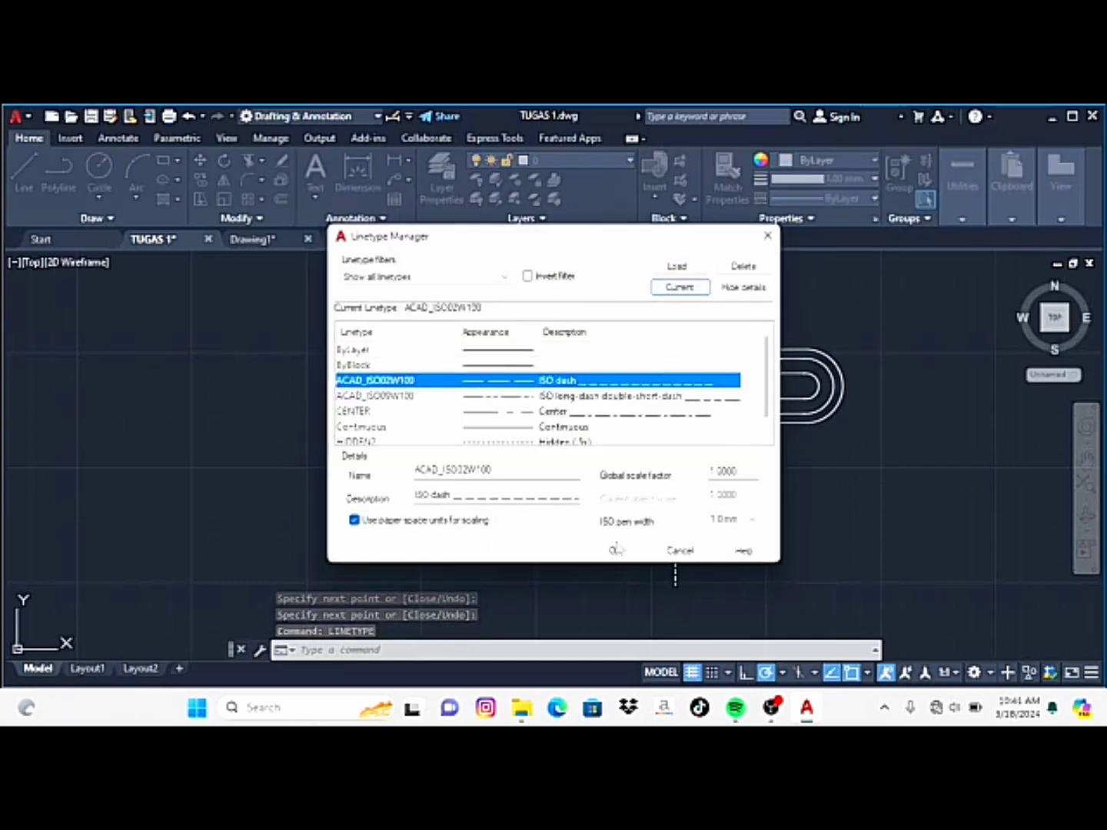
{"action": "left_click", "coordinate": [615, 549]}
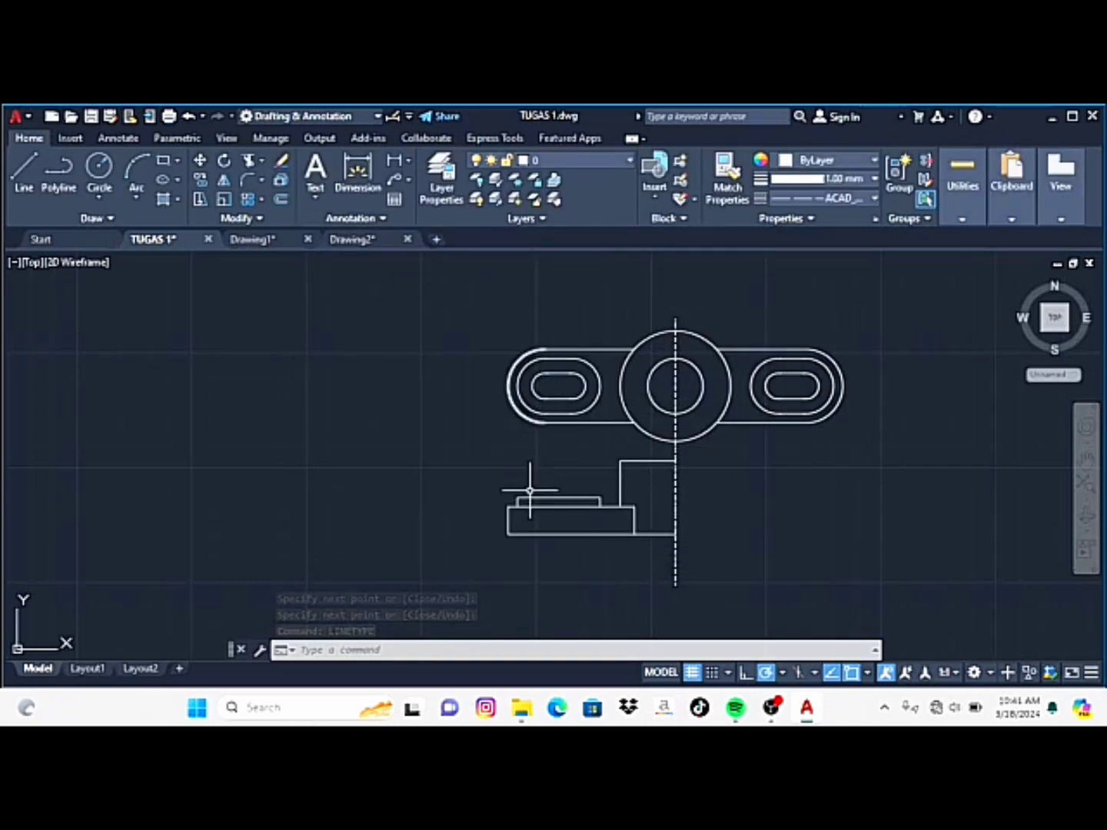
Draw dashed hidden lines for the slot edges down to the base bottom
{"action": "left_click", "coordinate": [24, 173]}
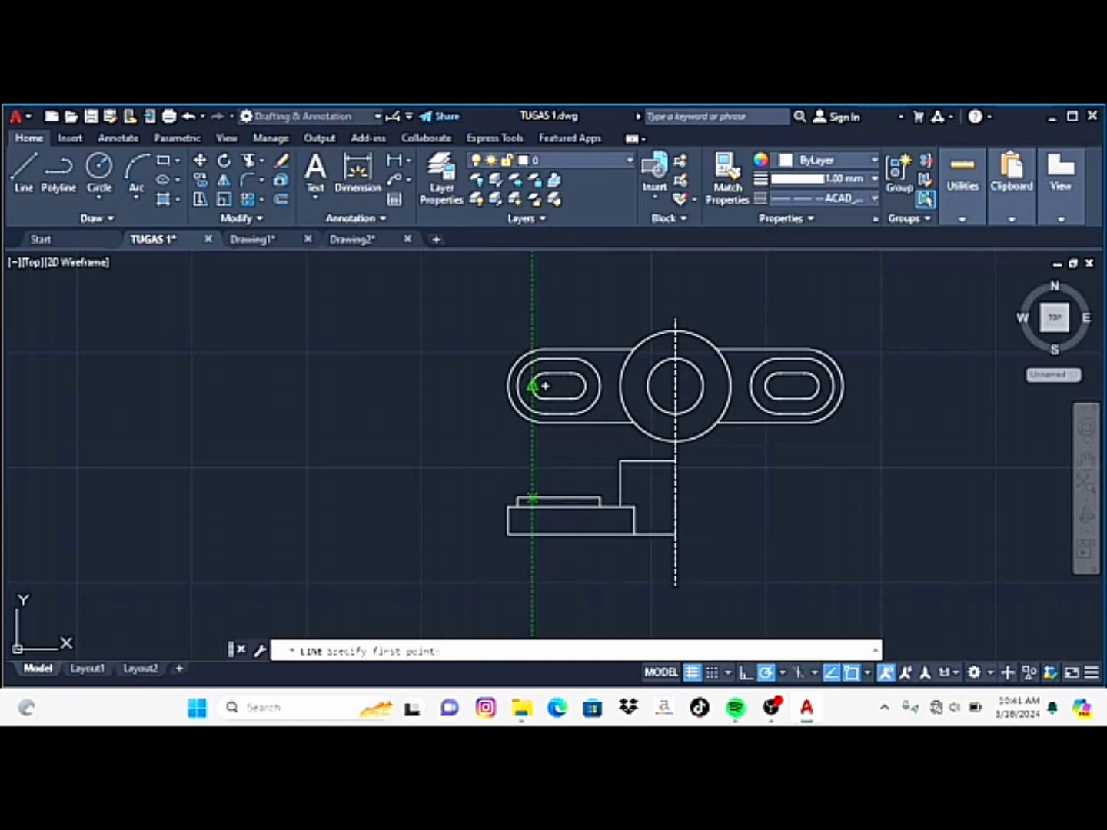
{"action": "left_click", "coordinate": [533, 534]}
{"action": "left_click", "coordinate": [23, 173]}
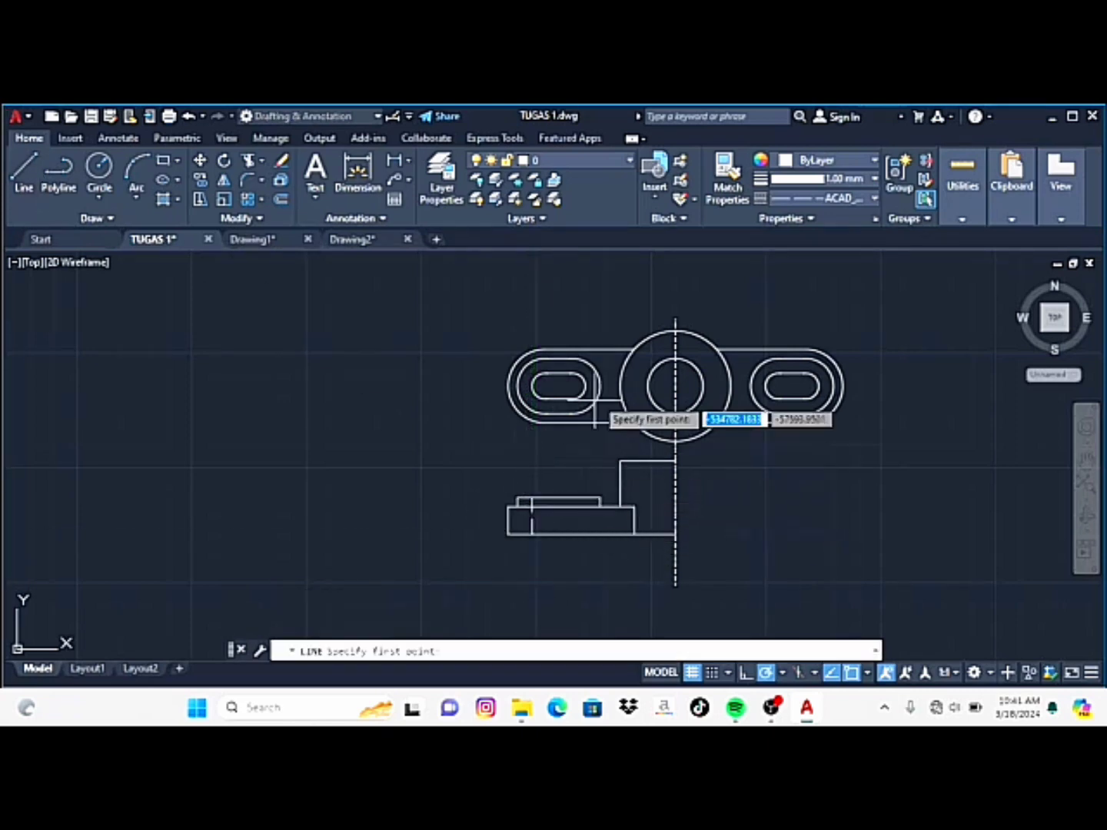
{"action": "left_click", "coordinate": [585, 498]}
{"action": "left_click", "coordinate": [585, 534]}
{"action": "key", "text": "Return"}
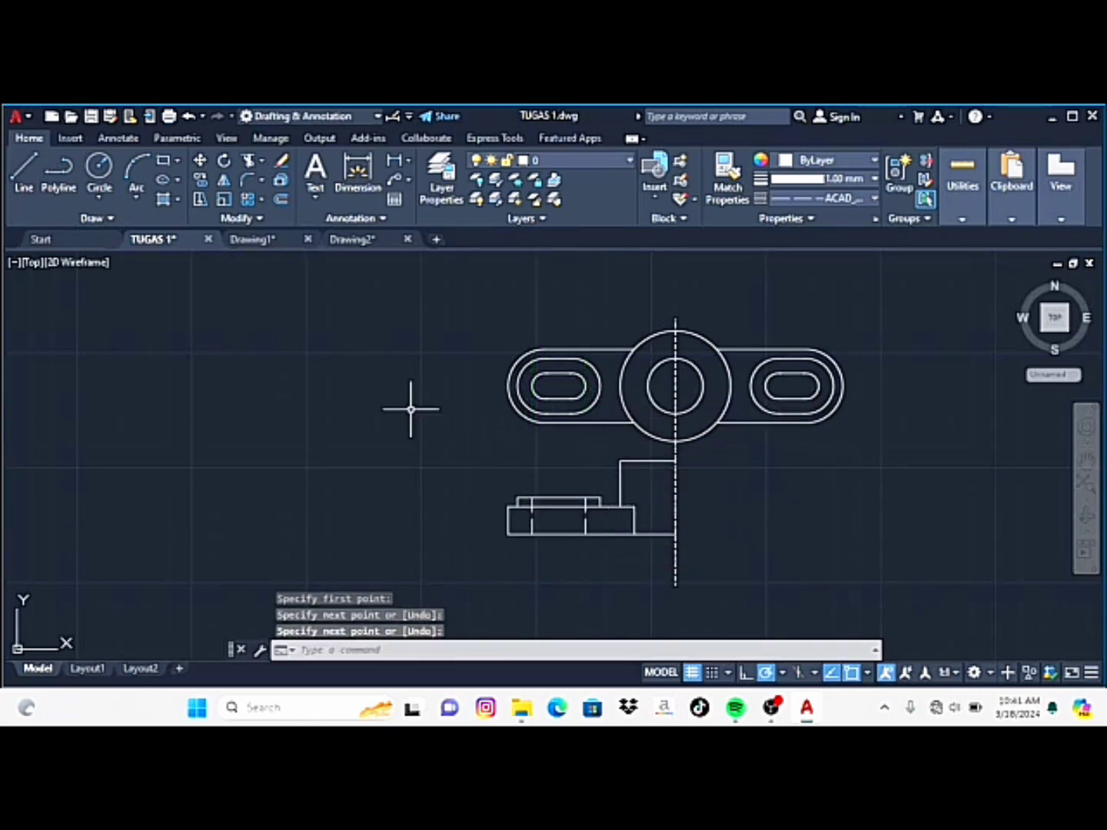
{"action": "key", "text": "Return"}
{"action": "left_click", "coordinate": [517, 499]}
{"action": "left_click", "coordinate": [518, 534]}
{"action": "key", "text": "Return"}
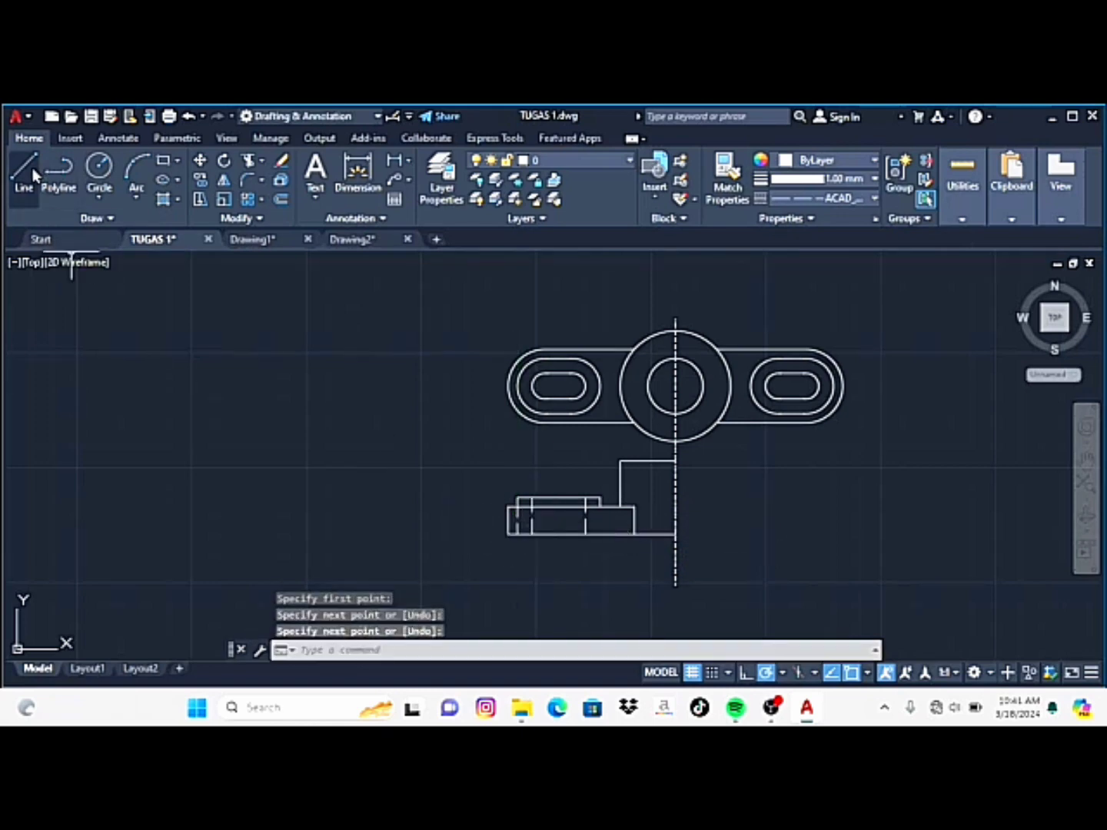
{"action": "key", "text": "Return"}
Draw dashed hidden lines for the bore and hub in the side view
{"action": "left_click", "coordinate": [596, 501]}
{"action": "left_click", "coordinate": [598, 534]}
{"action": "key", "text": "Return"}
{"action": "key", "text": "Return"}
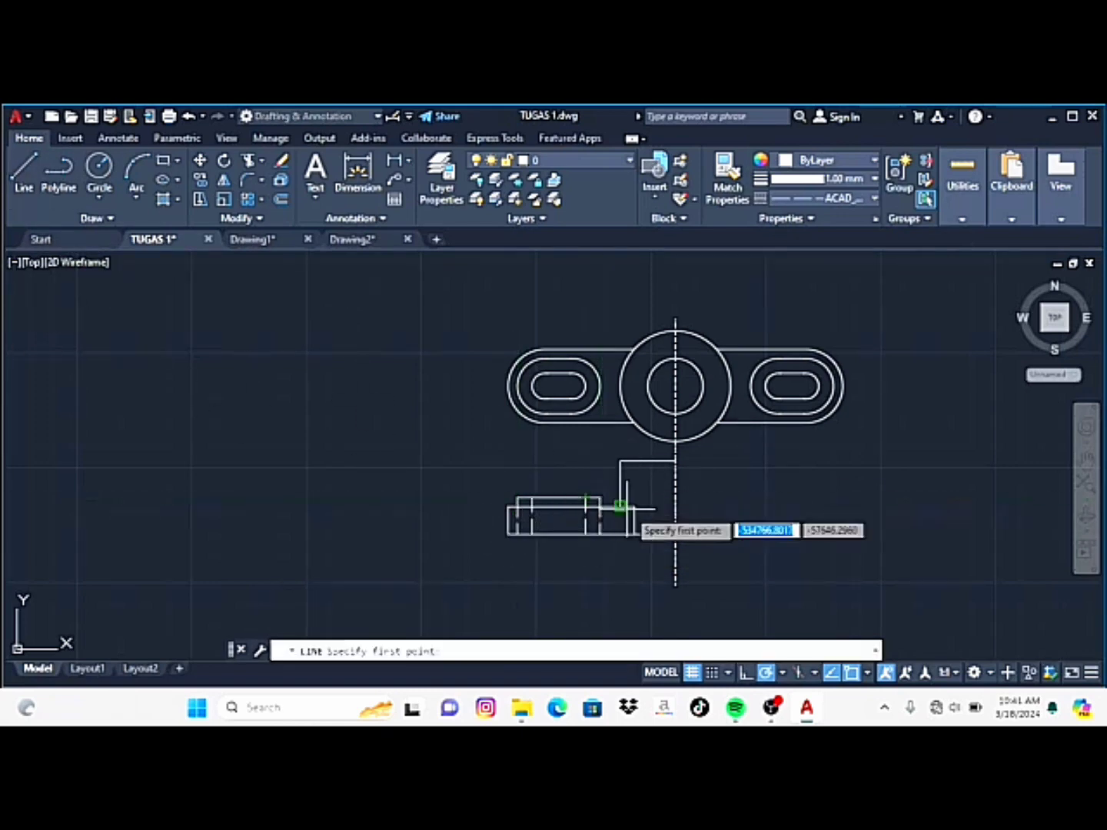
{"action": "left_click", "coordinate": [621, 508]}
{"action": "left_click", "coordinate": [620, 535]}
{"action": "key", "text": "Return"}
{"action": "key", "text": "Return"}
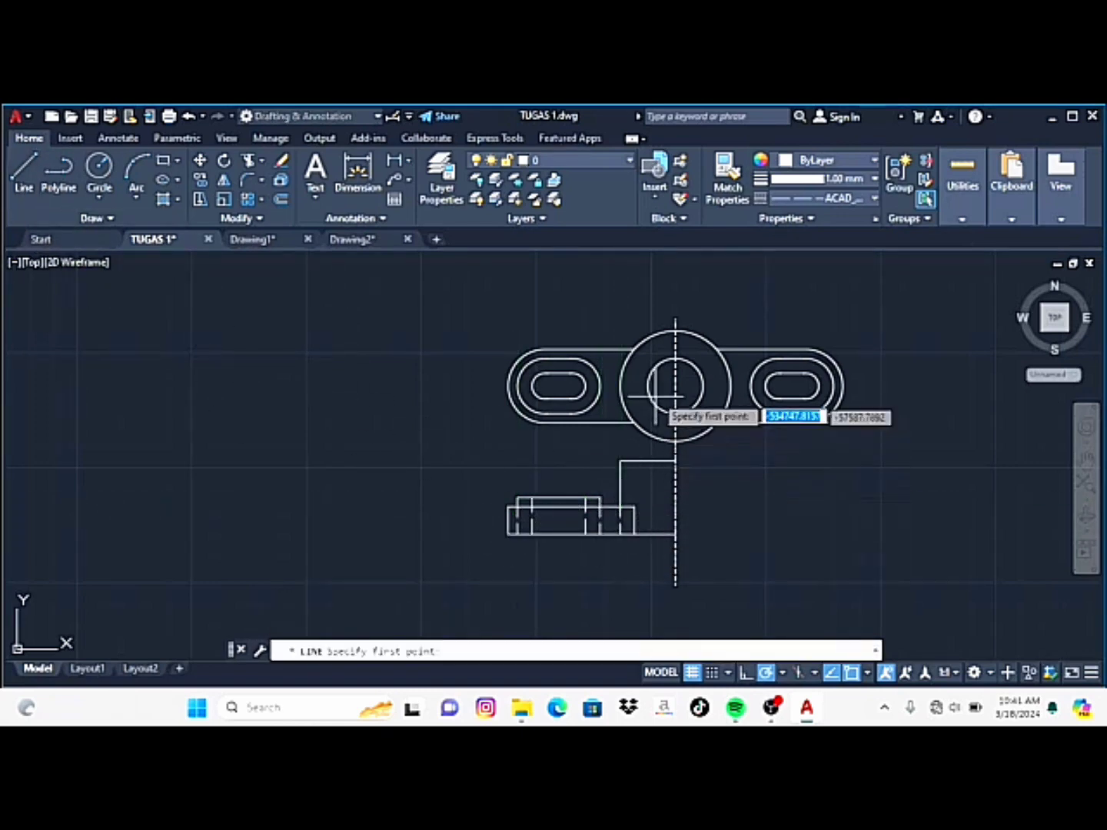
{"action": "left_click", "coordinate": [648, 463]}
{"action": "left_click", "coordinate": [649, 534]}
{"action": "key", "text": "Return"}
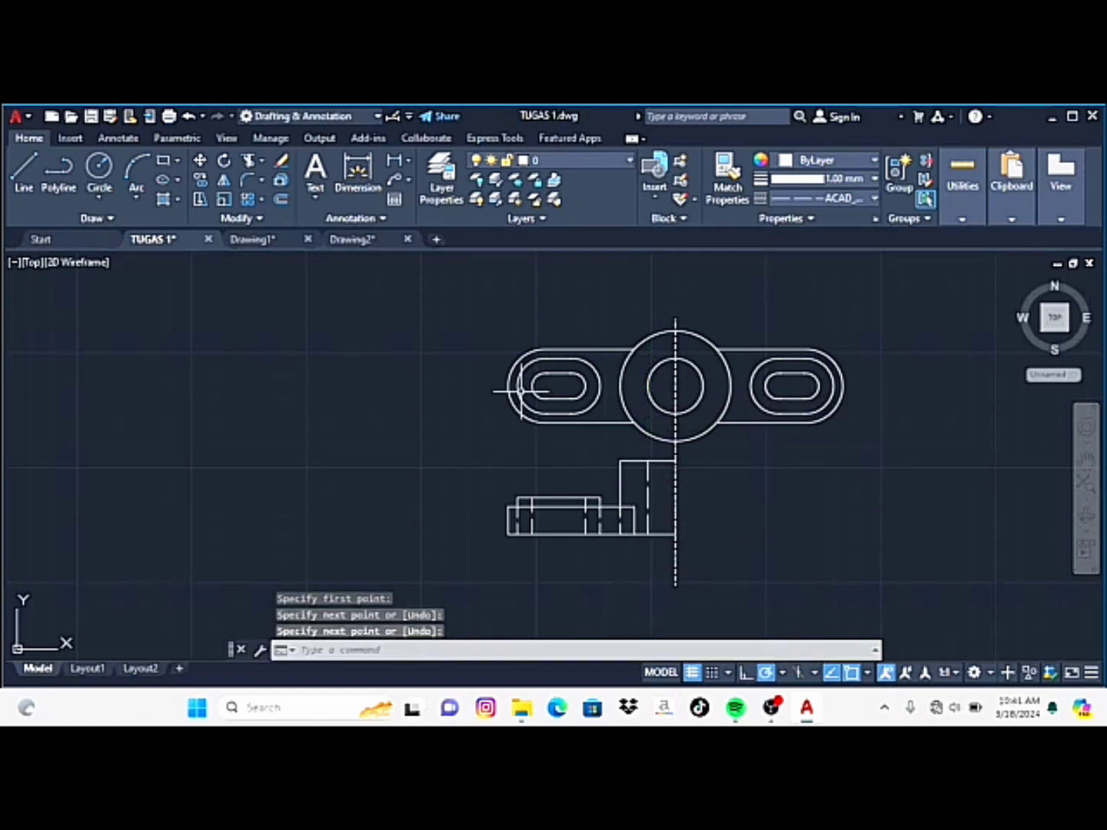
Mirror the side view's left half across the centre line, keeping the original
{"action": "left_click", "coordinate": [223, 179]}
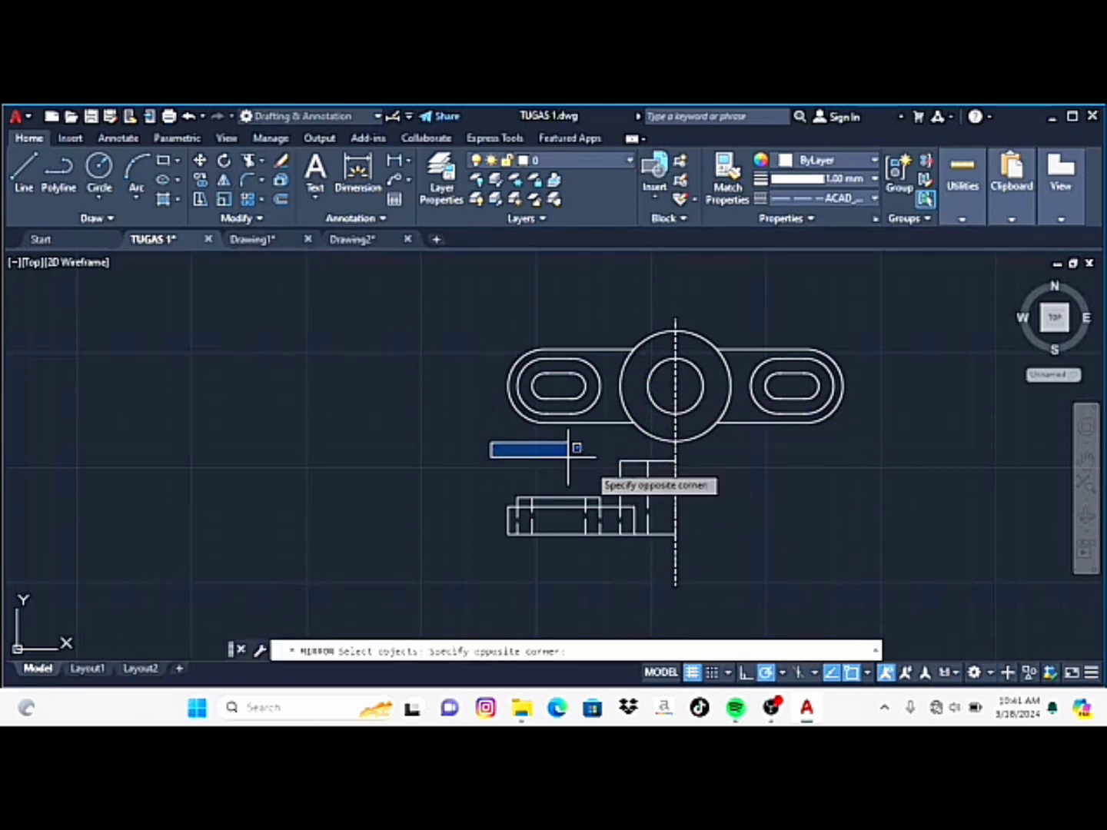
{"action": "left_click", "coordinate": [686, 543]}
{"action": "key", "text": "Return"}
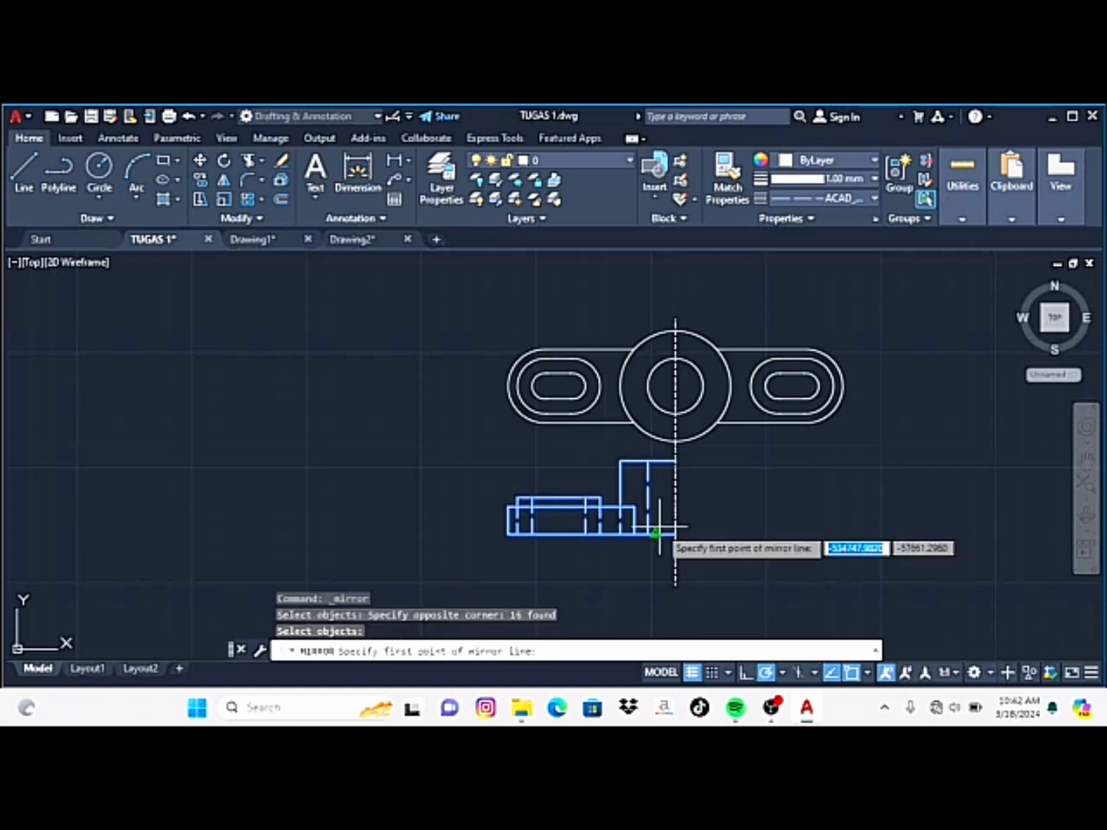
{"action": "left_click", "coordinate": [675, 535]}
{"action": "left_click", "coordinate": [681, 486]}
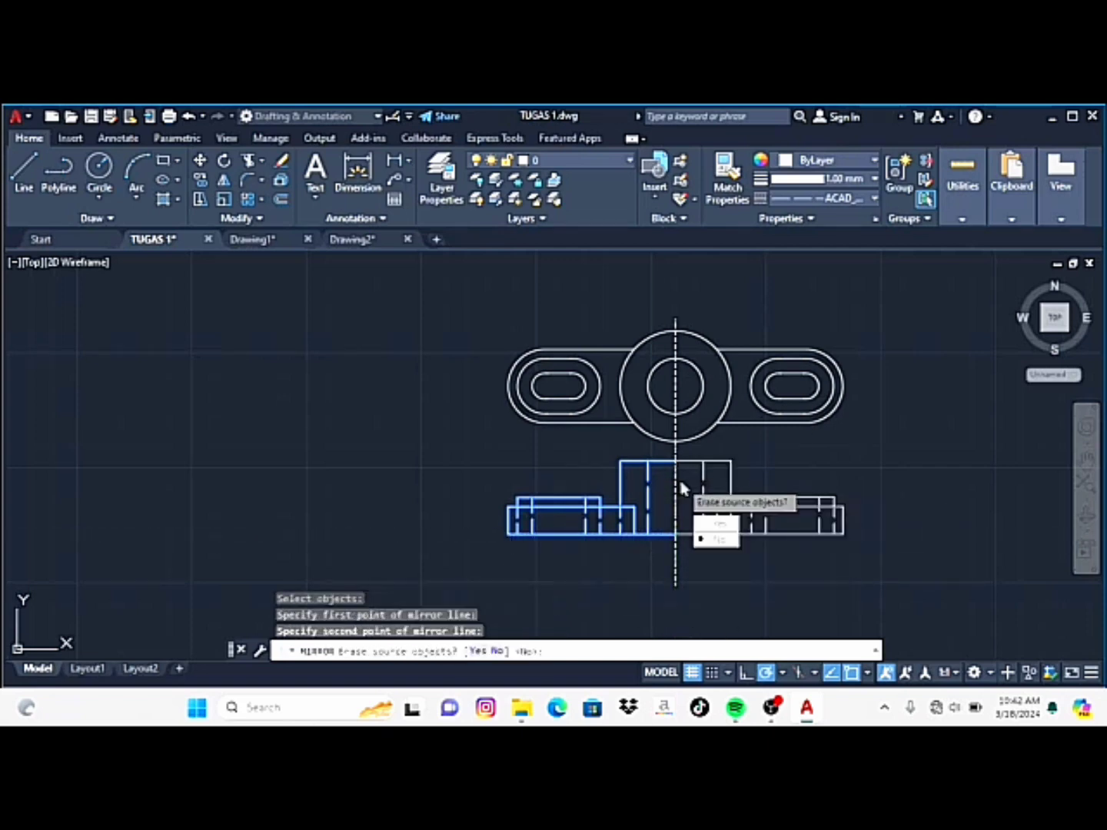
{"action": "left_click", "coordinate": [716, 541]}
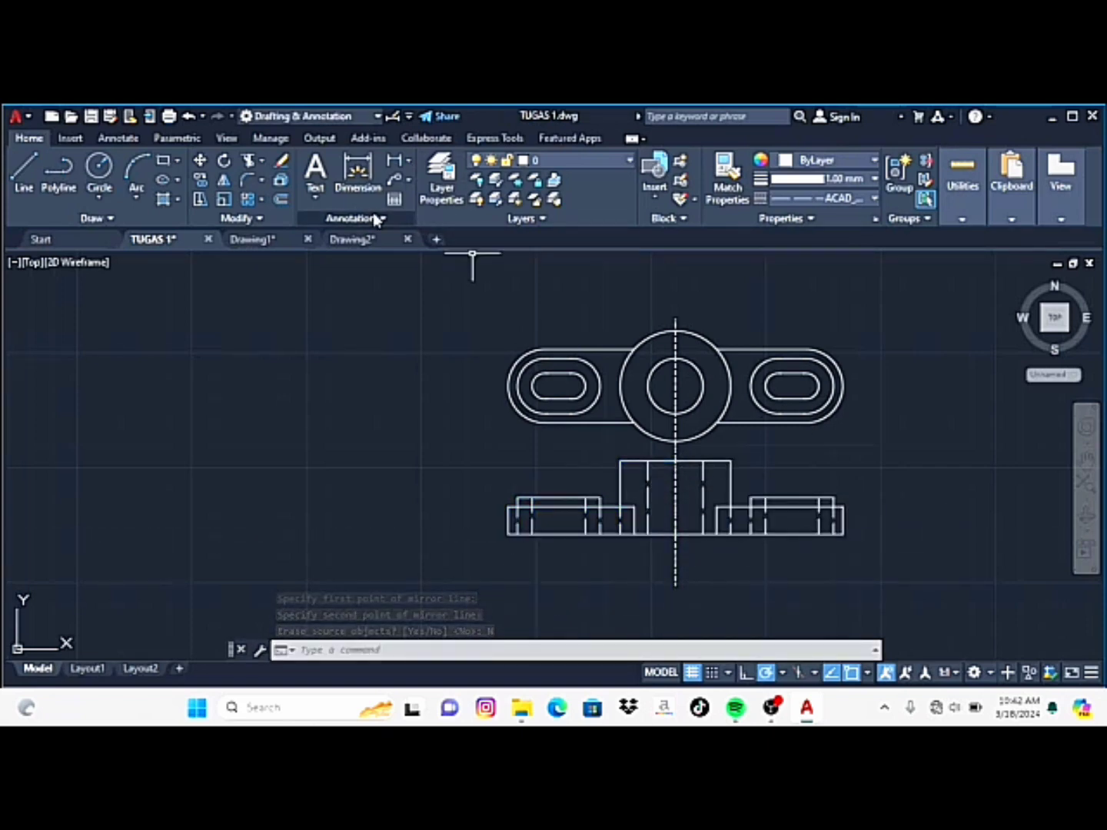
{"action": "type", "text": "QDIM"}
{"action": "key", "text": "Return"}
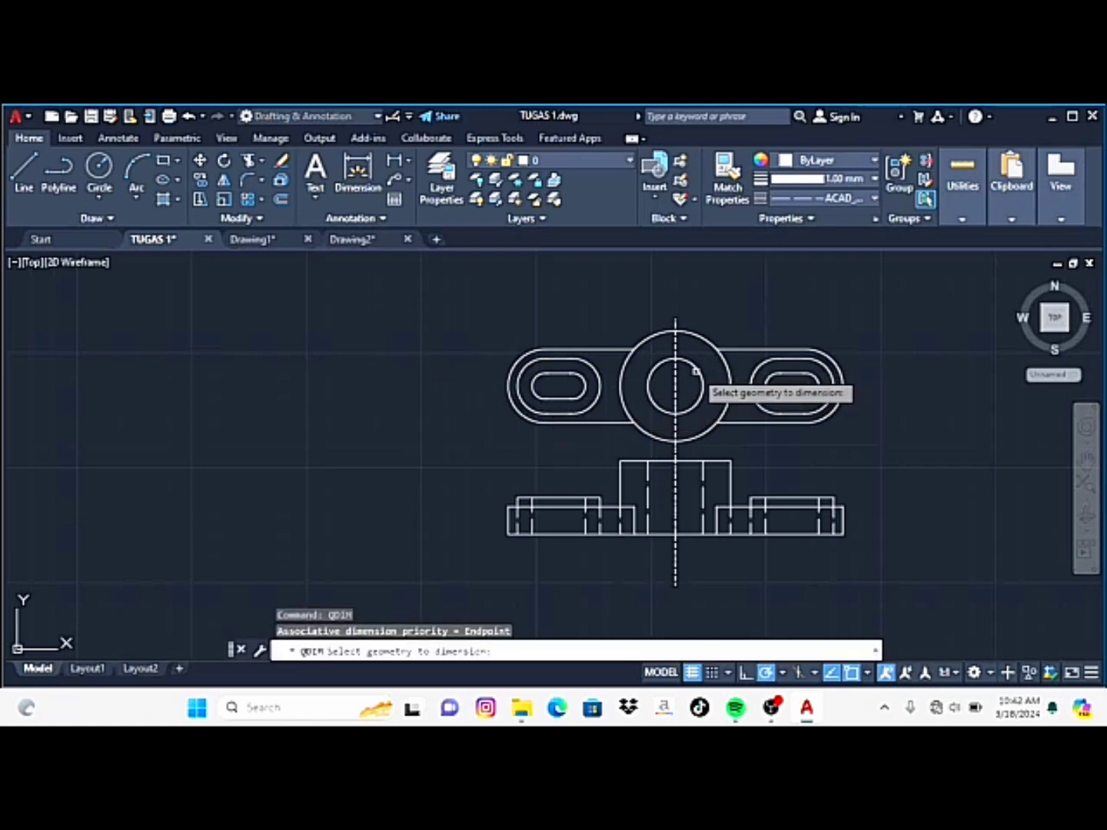
{"action": "key", "text": "Return"}
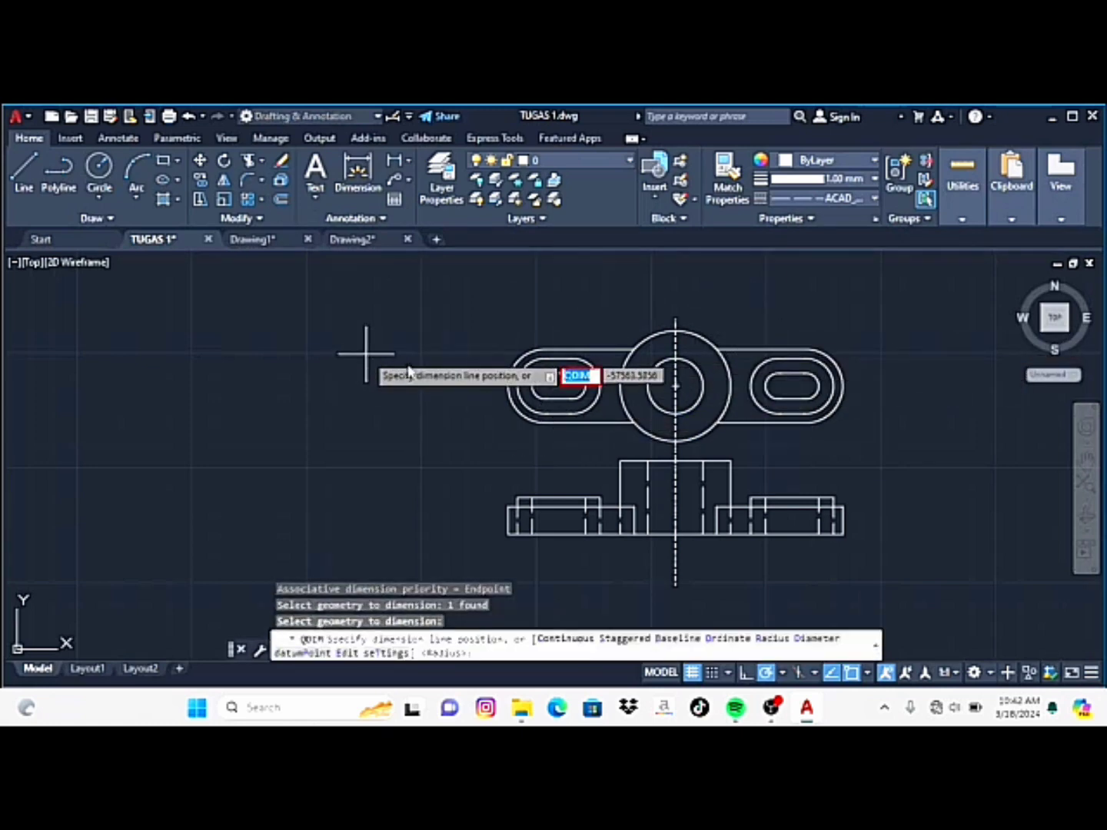
{"action": "key", "text": "Escape"}
{"action": "key", "text": "Return"}
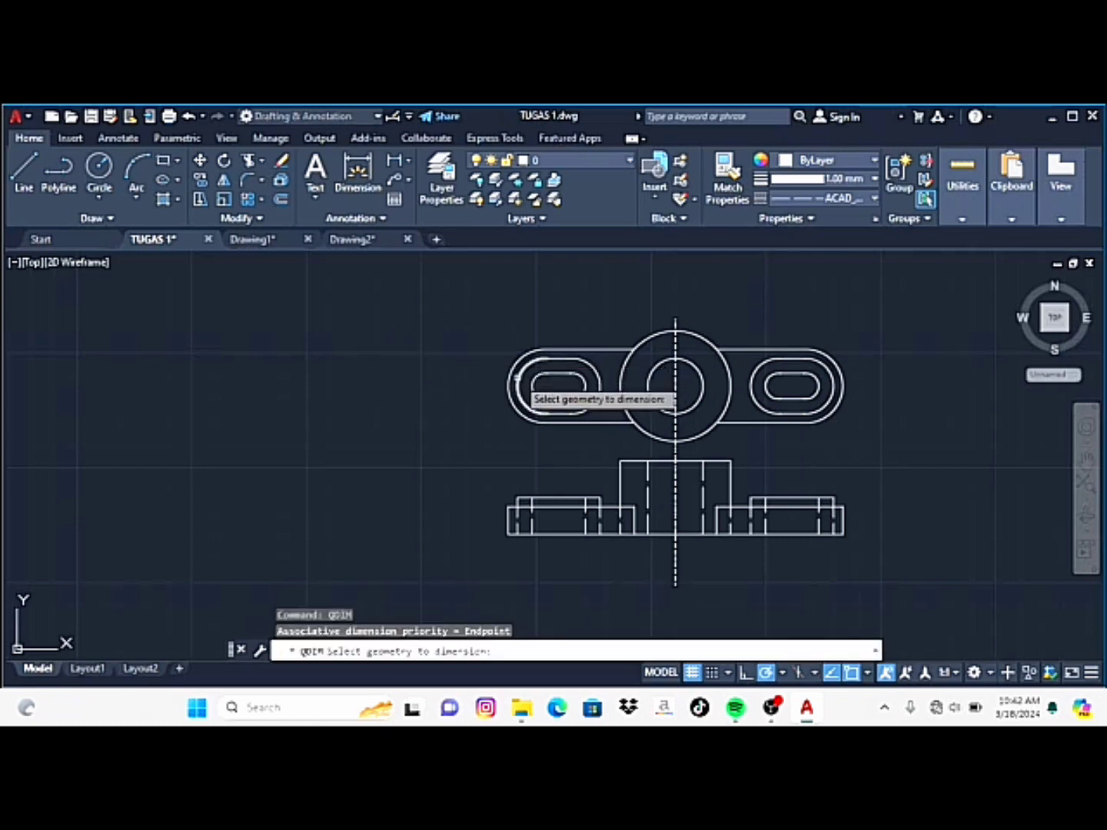
{"action": "key", "text": "Return"}
{"action": "scroll", "coordinate": [469, 365], "scroll_direction": "up", "scroll_amount": 2}
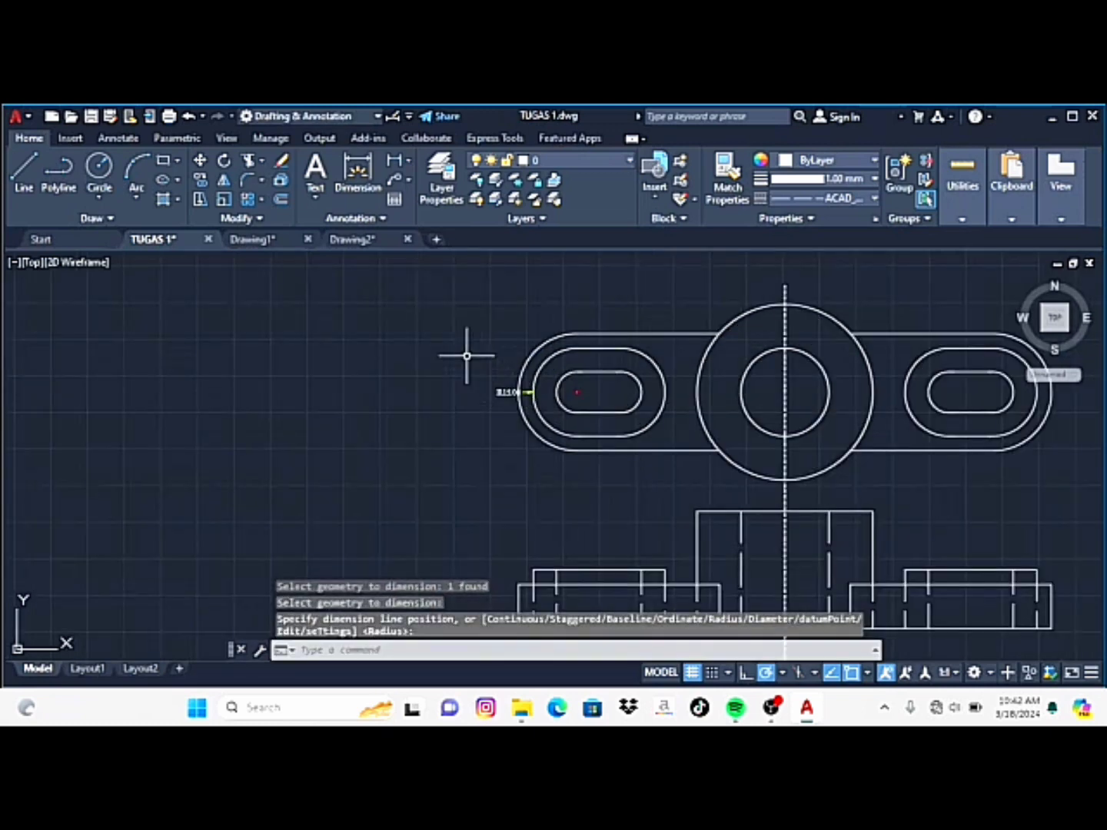
{"action": "key", "text": "Escape"}
{"action": "type", "text": "qdim"}
{"action": "key", "text": "Return"}
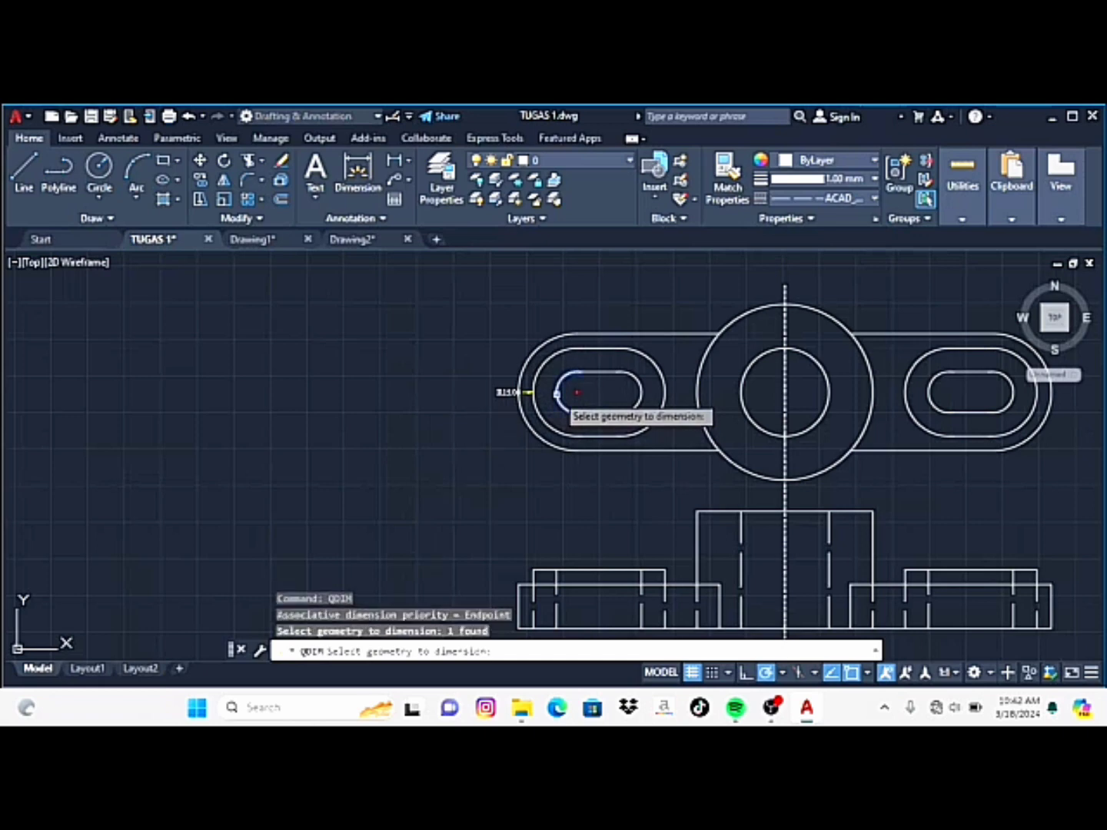
{"action": "double_click", "coordinate": [496, 440]}
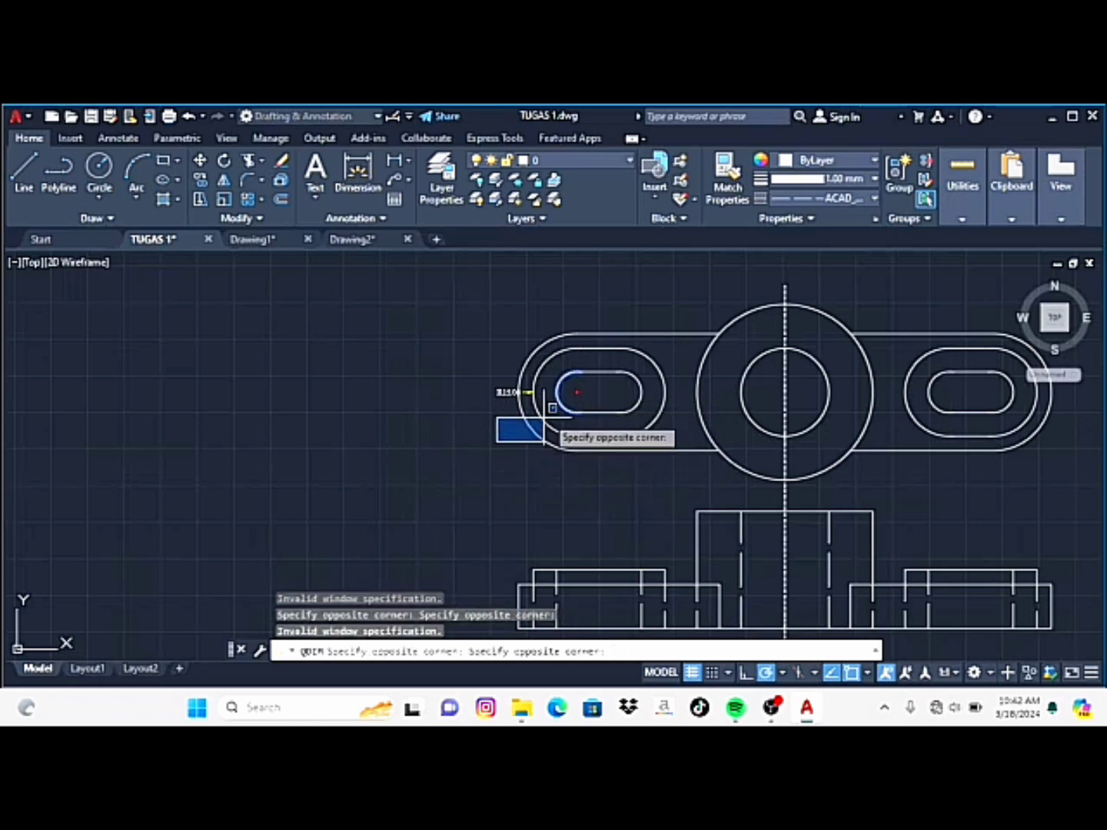
{"action": "key", "text": "Escape"}
{"action": "key", "text": "Escape"}
{"action": "key", "text": "Return"}
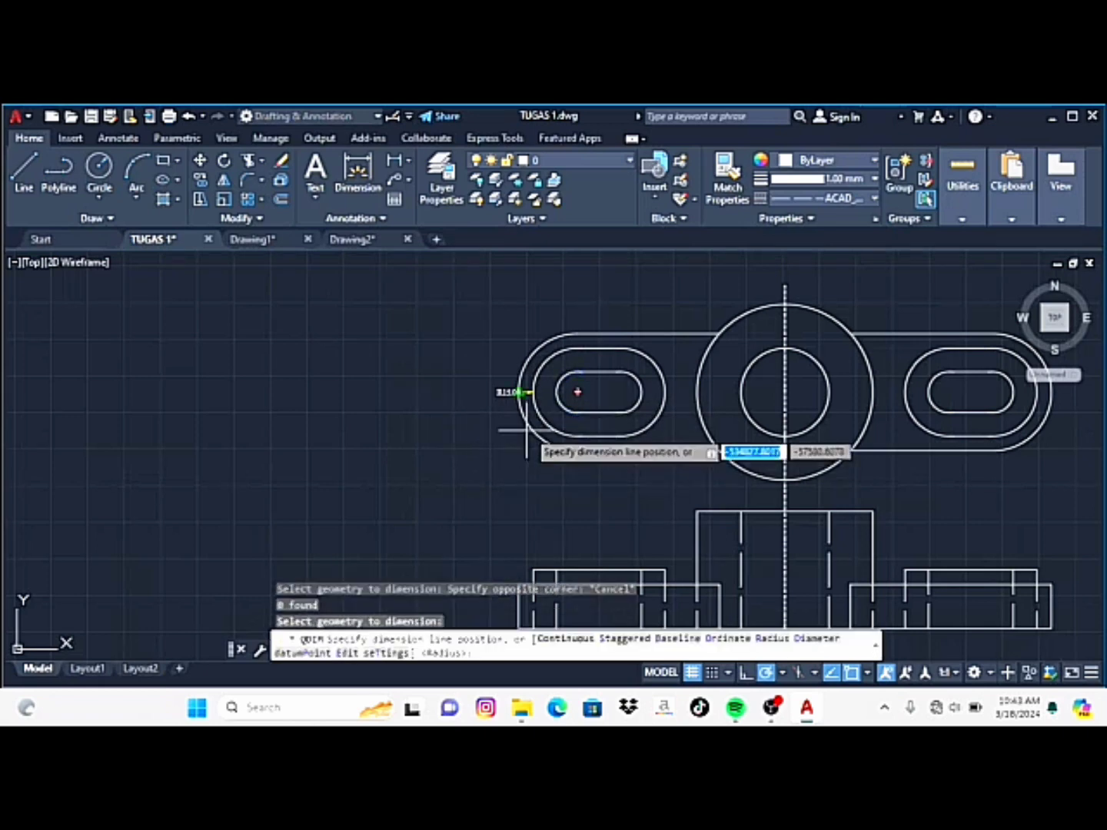
{"action": "scroll", "coordinate": [550, 401], "scroll_direction": "up", "scroll_amount": 2}
{"action": "scroll", "coordinate": [551, 401], "scroll_direction": "up", "scroll_amount": 2}
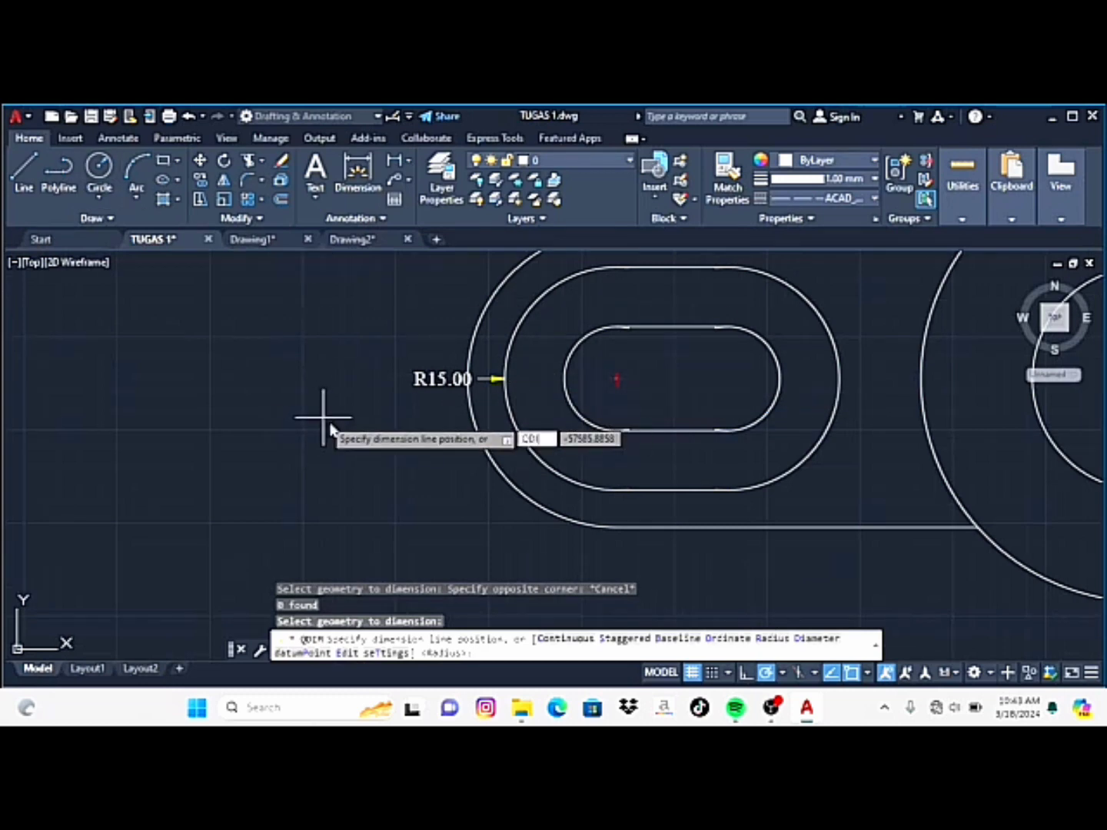
Add a Ø14.00 diameter dimension to the left lug's inner slot arc
{"action": "key", "text": "Escape"}
{"action": "left_click", "coordinate": [393, 163]}
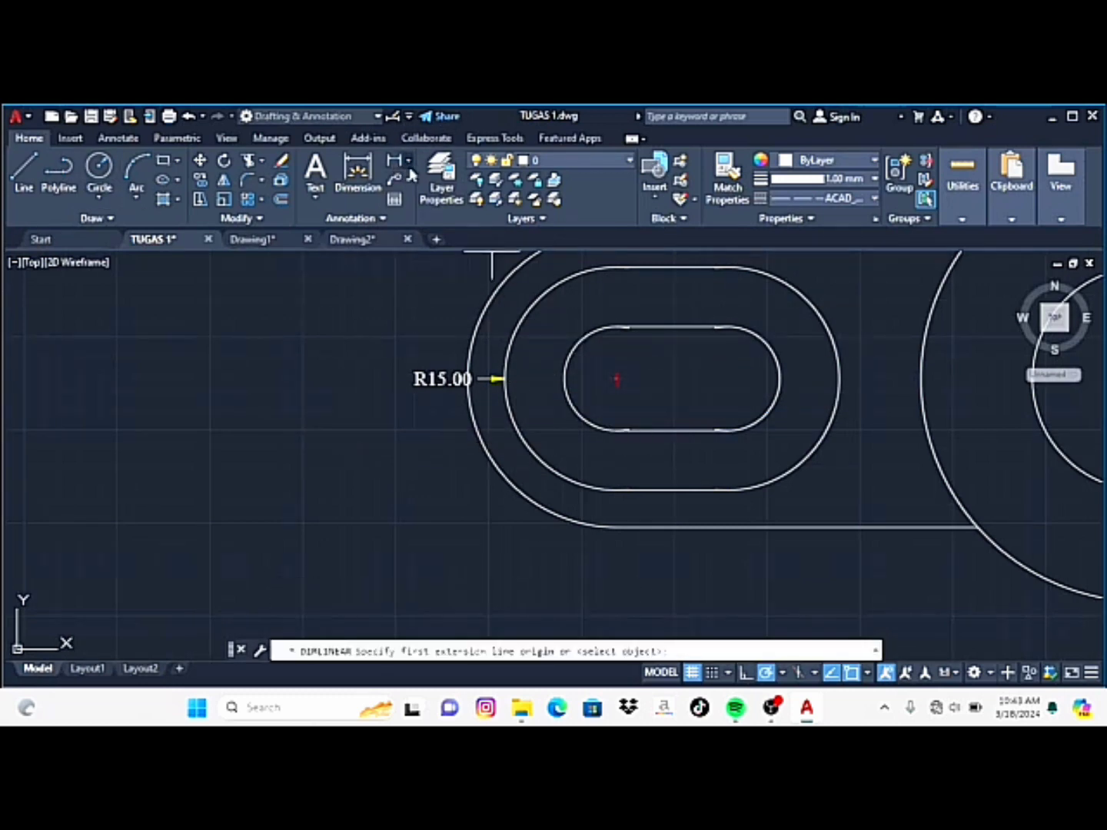
{"action": "left_click", "coordinate": [423, 350]}
{"action": "left_click", "coordinate": [565, 378]}
{"action": "left_click", "coordinate": [374, 495]}
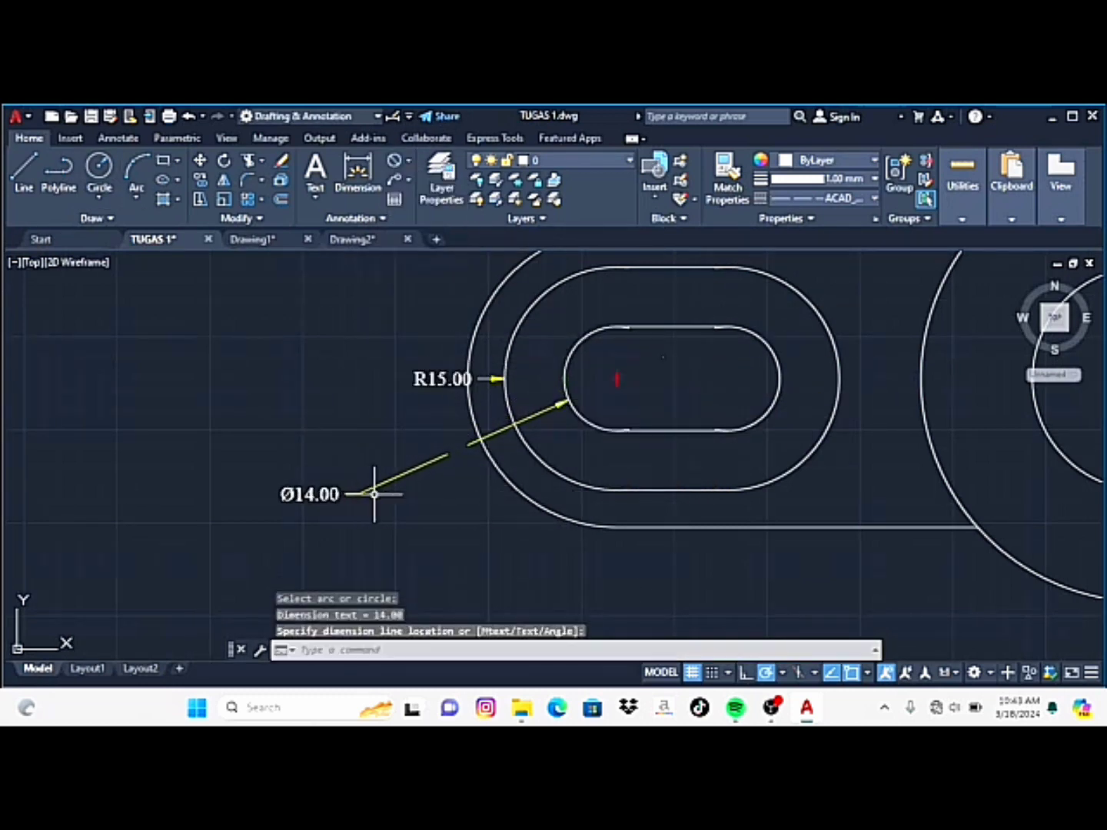
Replace the R15.00 radius dimension with a Ø30.00 diameter on the left lug's outer arc
{"action": "key", "text": "Return"}
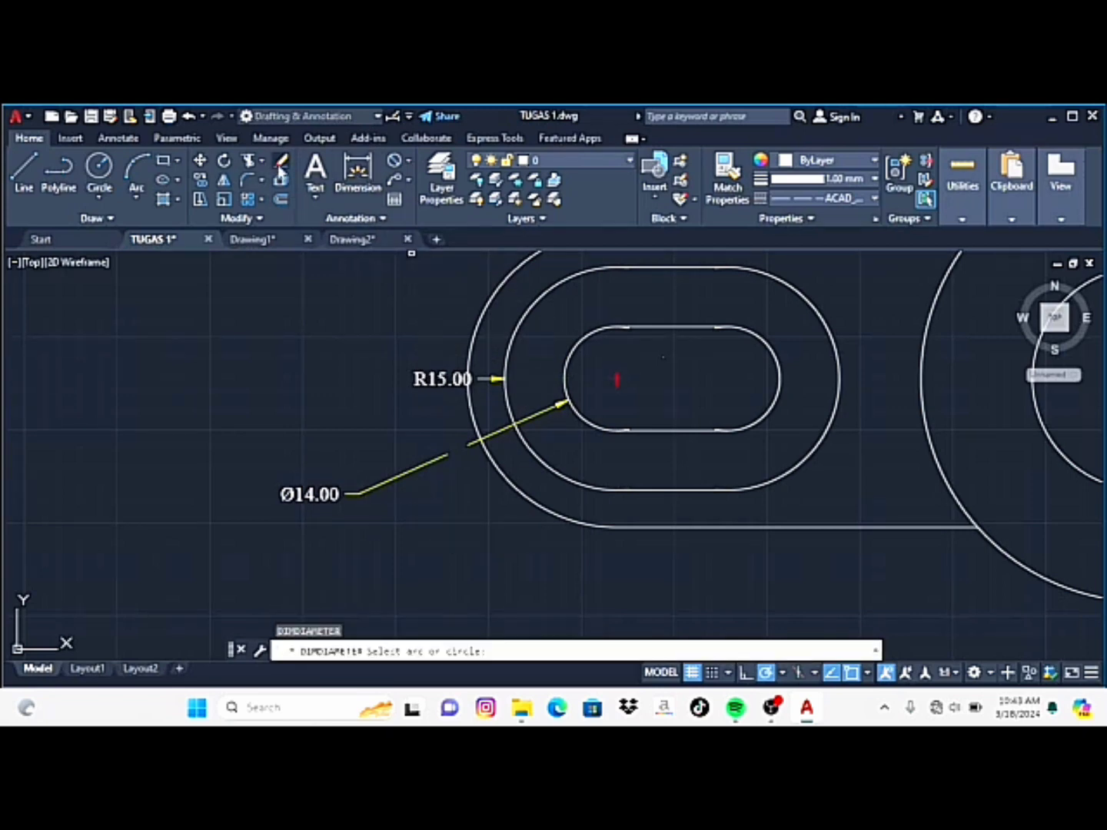
{"action": "key", "text": "Return"}
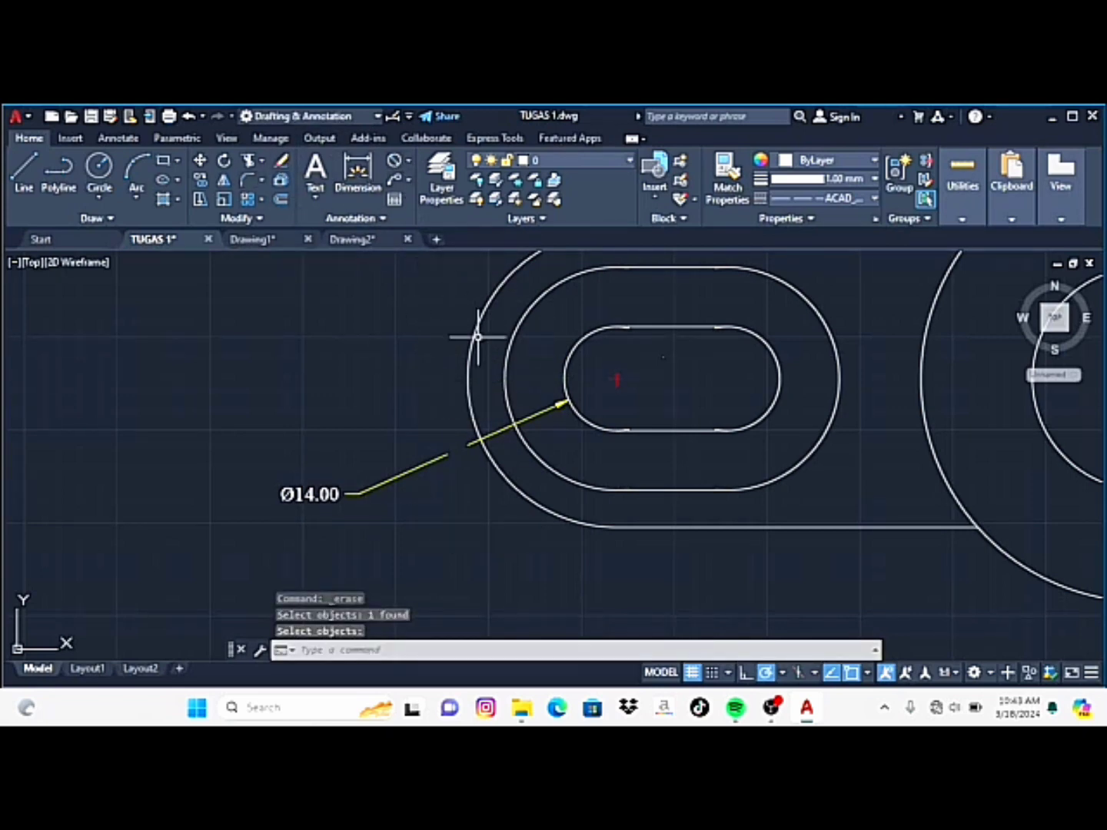
{"action": "left_click", "coordinate": [506, 362]}
{"action": "left_click", "coordinate": [399, 160]}
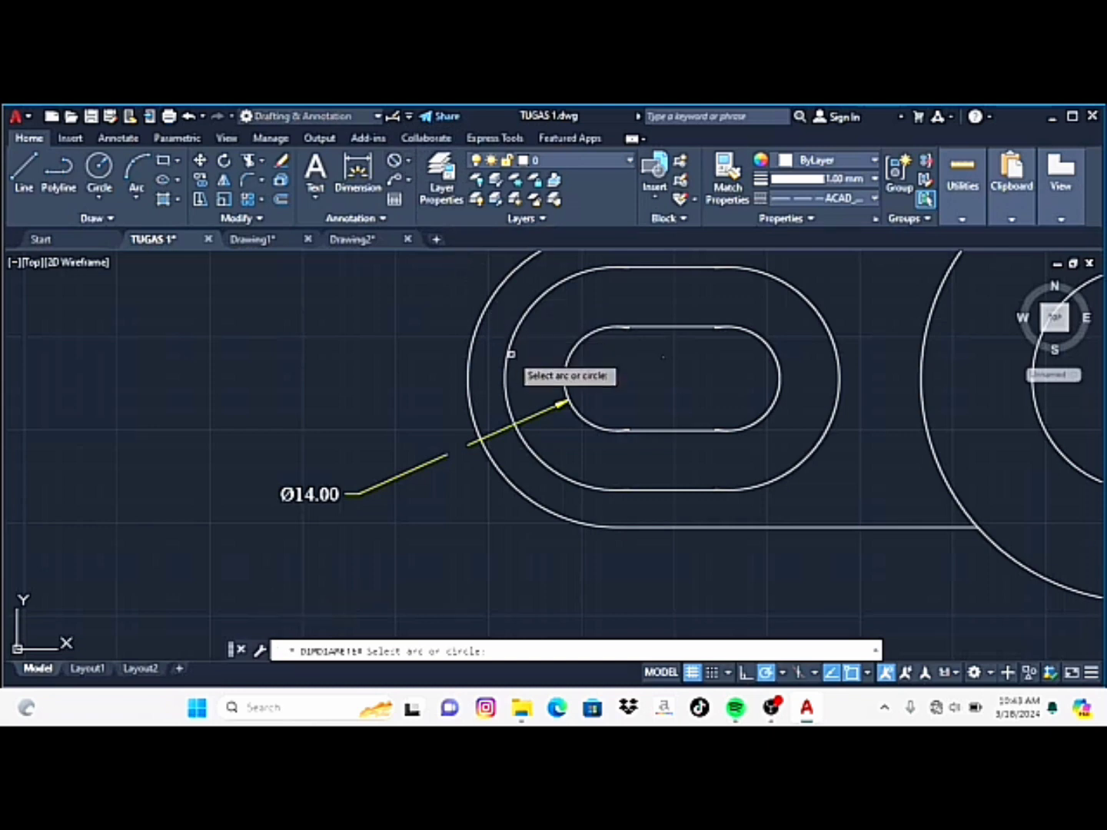
{"action": "left_click", "coordinate": [510, 355]}
{"action": "left_click", "coordinate": [312, 361]}
{"action": "key", "text": "Return"}
Add a Ø40.00 diameter dimension to the right lug's outer arc
{"action": "scroll", "coordinate": [477, 383], "scroll_direction": "down", "scroll_amount": 4}
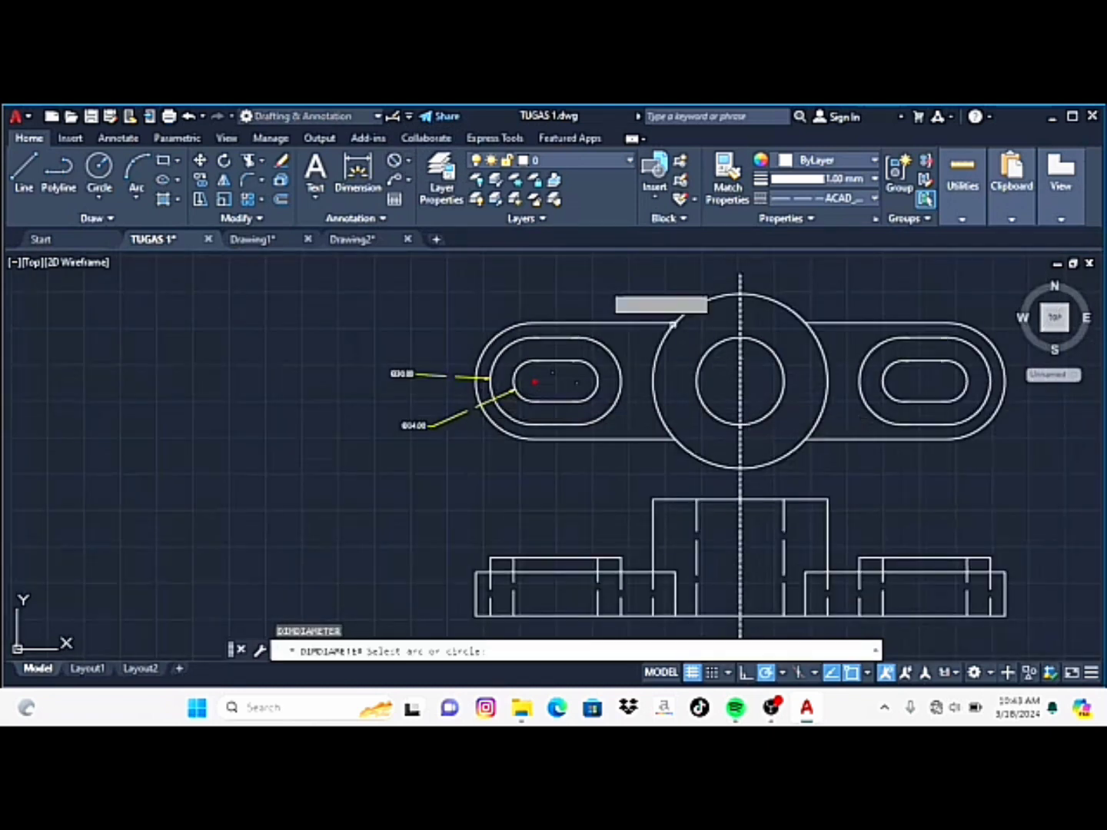
{"action": "left_click", "coordinate": [394, 160]}
{"action": "left_click", "coordinate": [992, 419]}
{"action": "left_click", "coordinate": [1047, 456]}
{"action": "key", "text": "Return"}
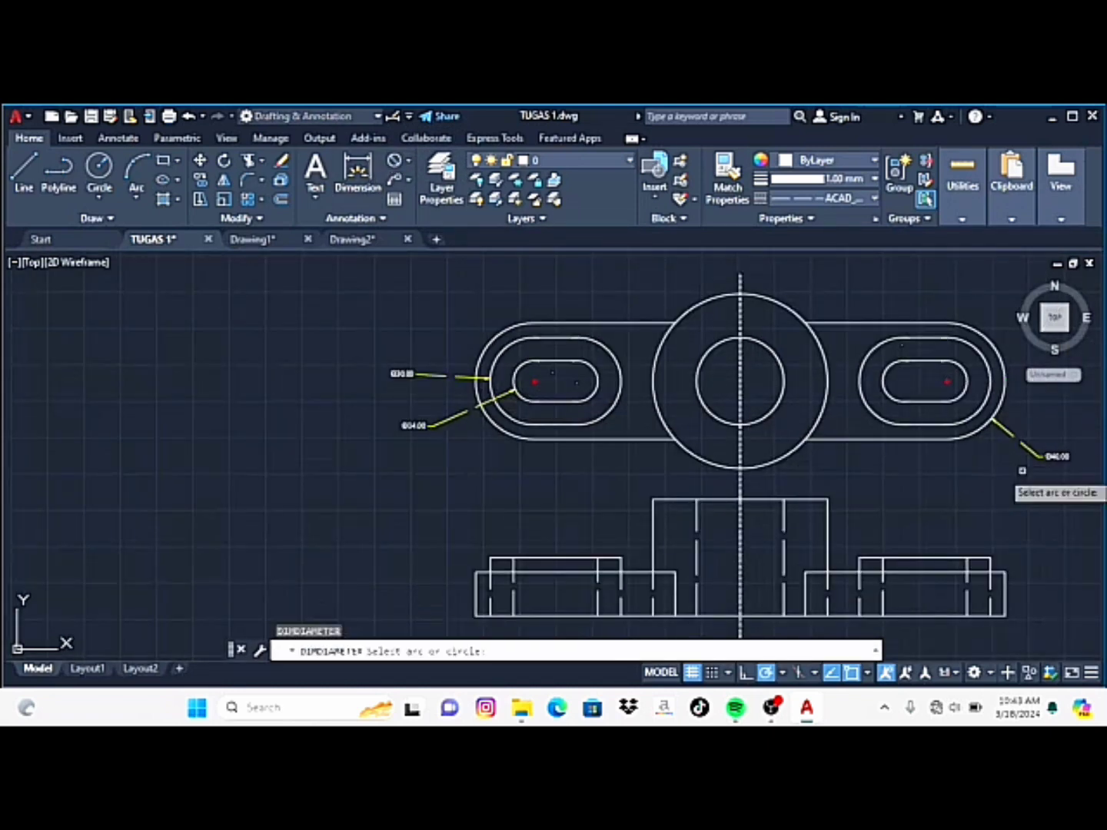
Add aligned linear dimensions: 15.00 across the left slot centres and 56.00 to the centre line
{"action": "left_click", "coordinate": [408, 162]}
{"action": "left_click", "coordinate": [428, 185]}
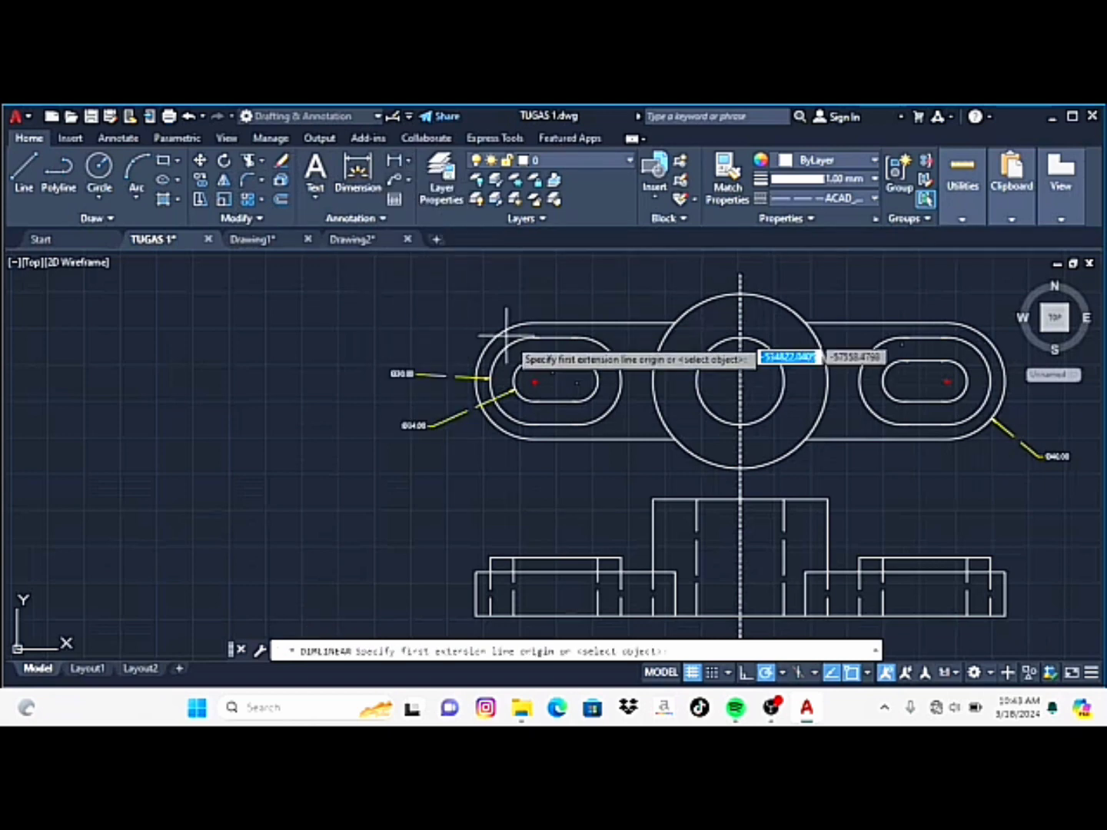
{"action": "left_click", "coordinate": [534, 383]}
{"action": "left_click", "coordinate": [585, 383]}
{"action": "left_click", "coordinate": [577, 279]}
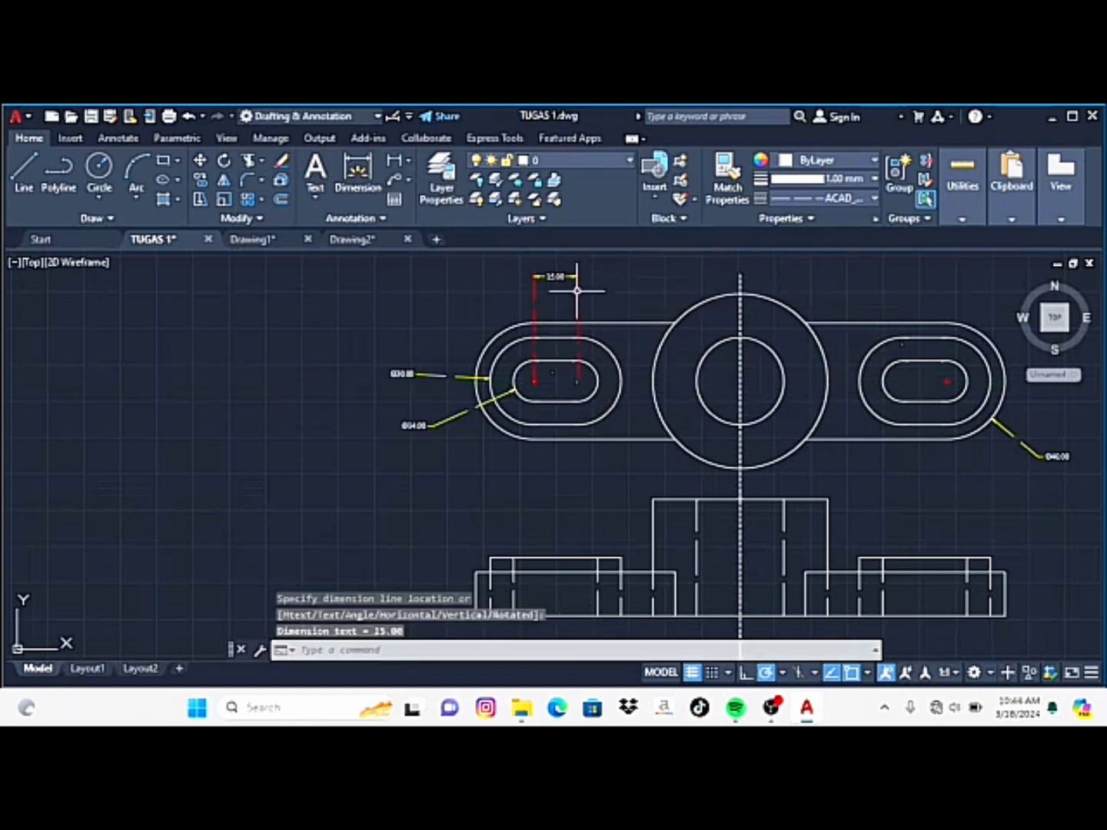
{"action": "key", "text": "Return"}
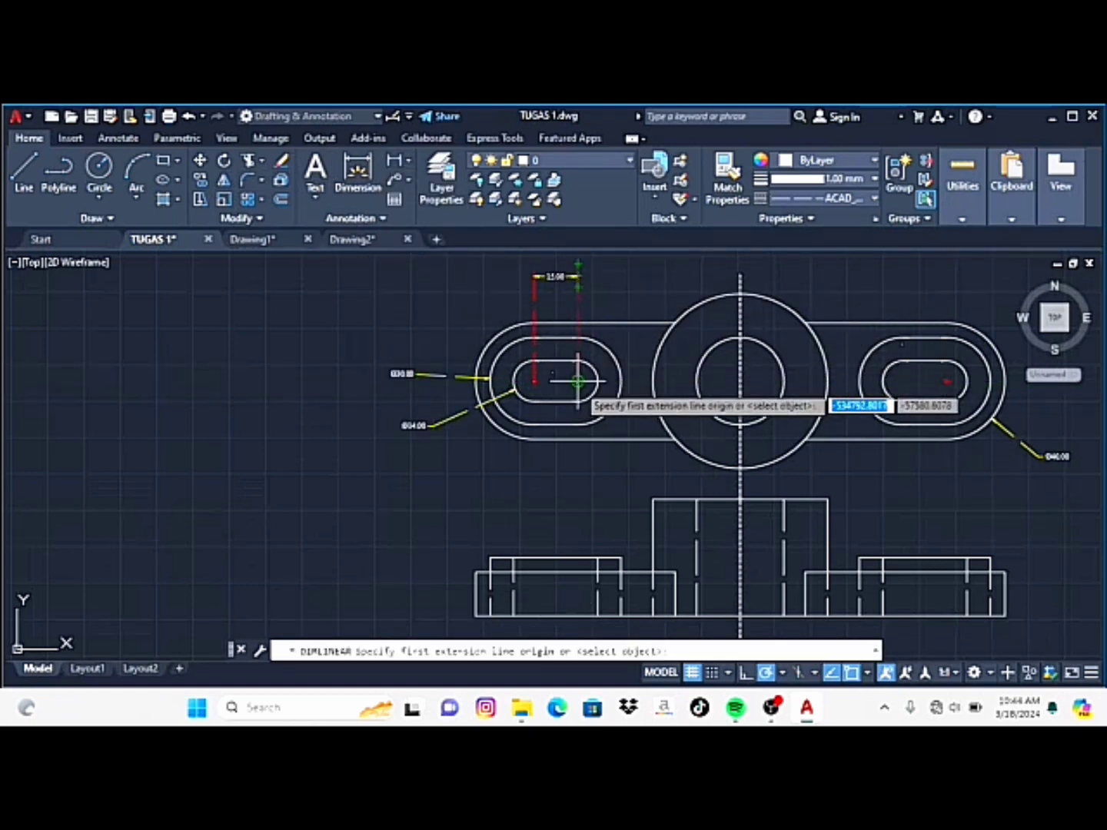
{"action": "left_click", "coordinate": [577, 382]}
{"action": "left_click", "coordinate": [741, 382]}
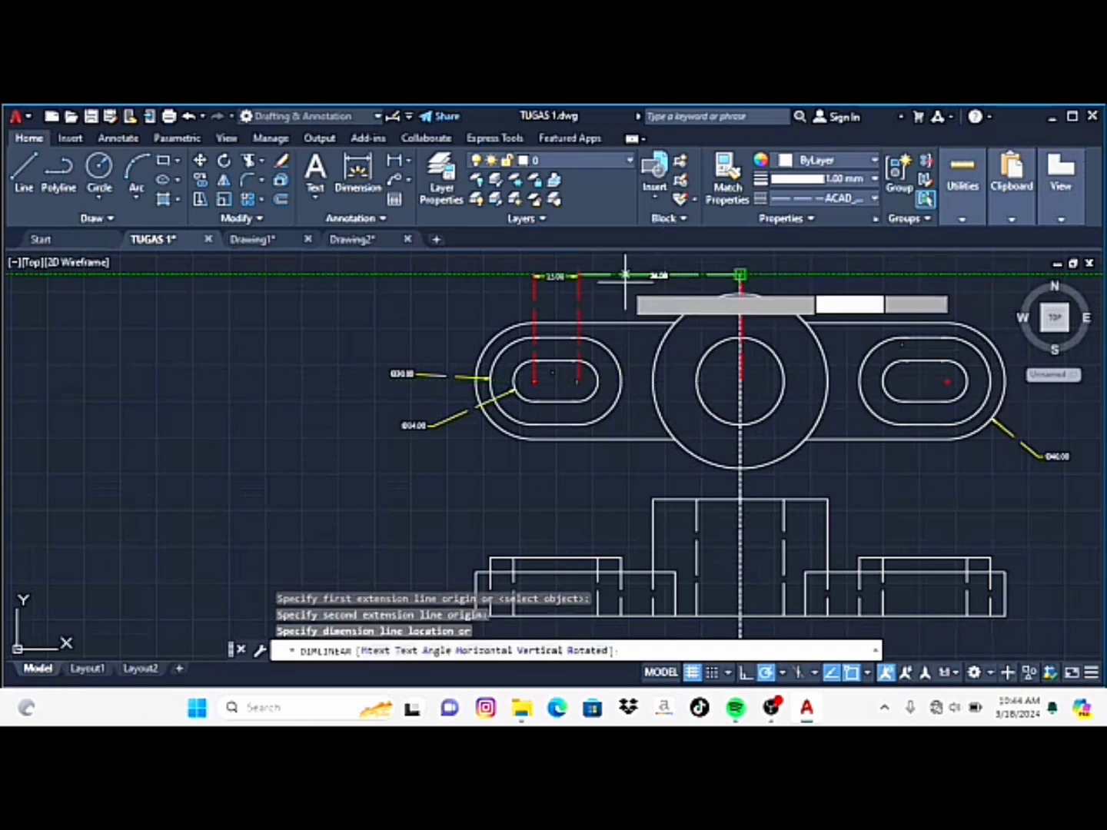
{"action": "left_click", "coordinate": [576, 276]}
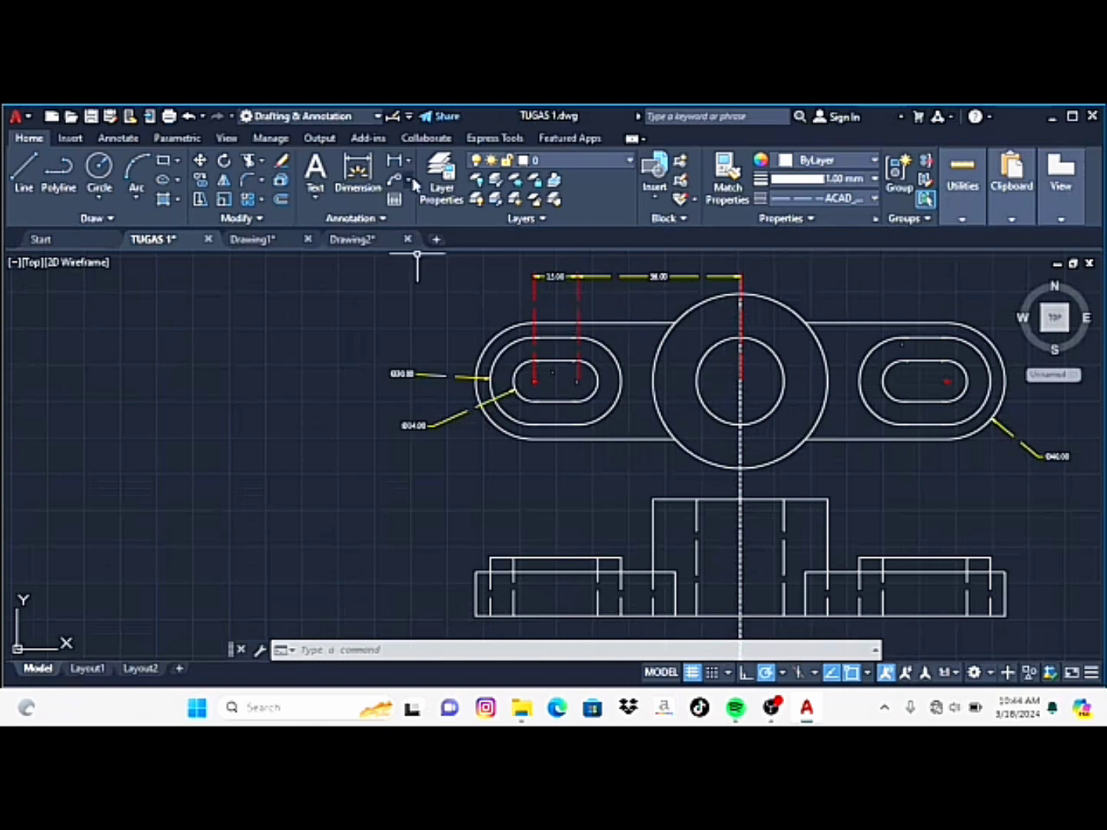
{"action": "left_click", "coordinate": [413, 185]}
Dimension the central boss: Ø60.00 on the outer circle, Ø30.00 on the inner hole
{"action": "left_click", "coordinate": [430, 351]}
{"action": "left_click", "coordinate": [742, 297]}
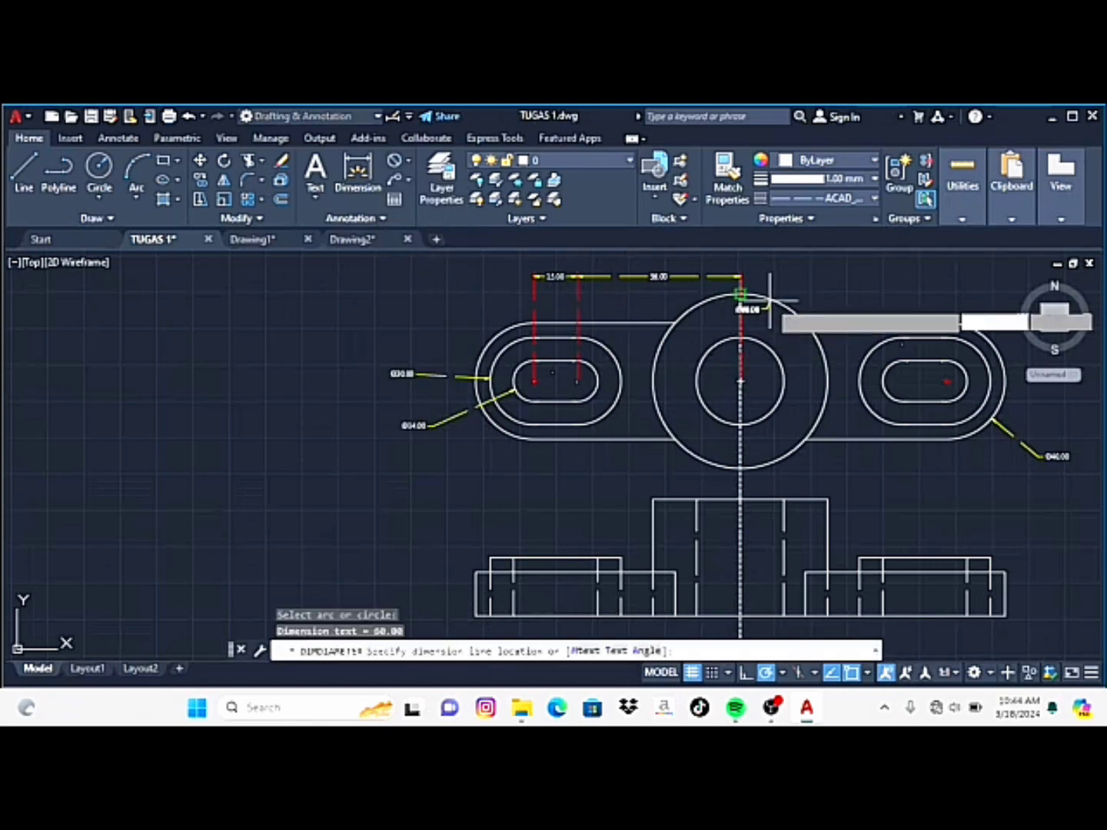
{"action": "left_click", "coordinate": [840, 271]}
{"action": "key", "text": "Return"}
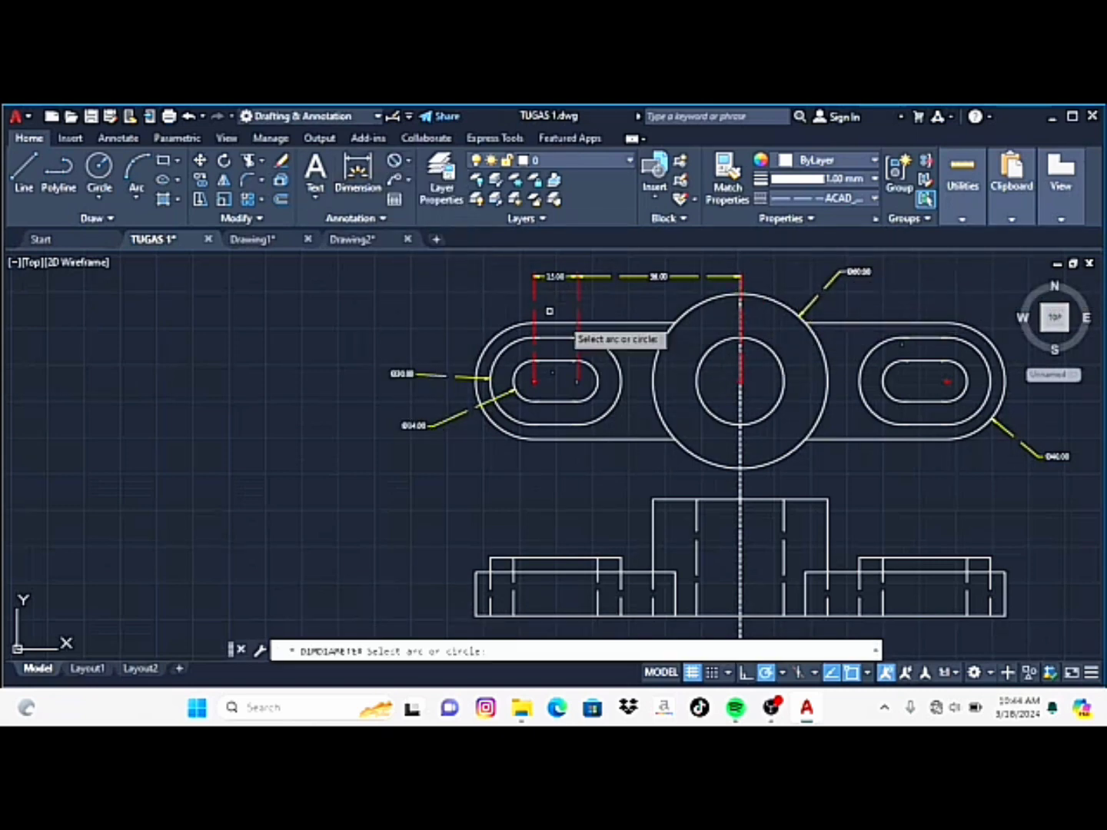
{"action": "left_click", "coordinate": [777, 411]}
{"action": "left_click", "coordinate": [837, 458]}
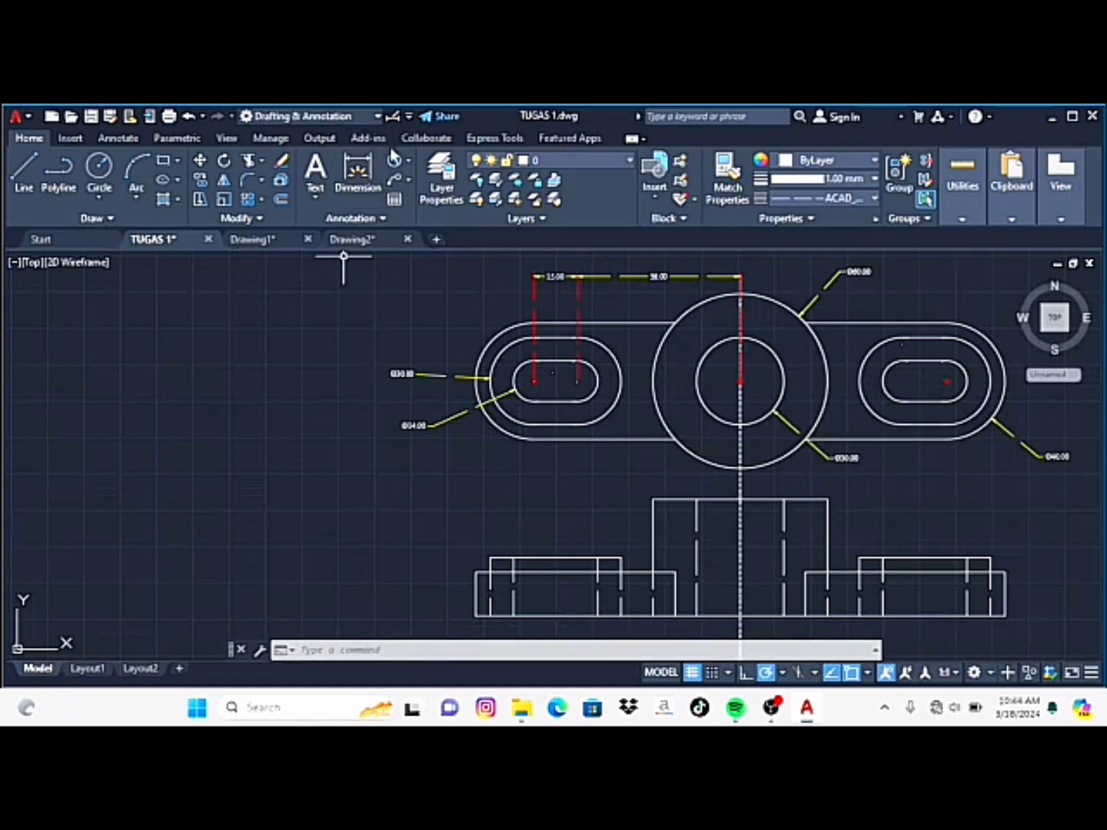
{"action": "left_click", "coordinate": [405, 160]}
Add vertical 15.00 base and 5.00 raised-pad height dimensions to the side view
{"action": "left_click", "coordinate": [430, 185]}
{"action": "left_click", "coordinate": [476, 615]}
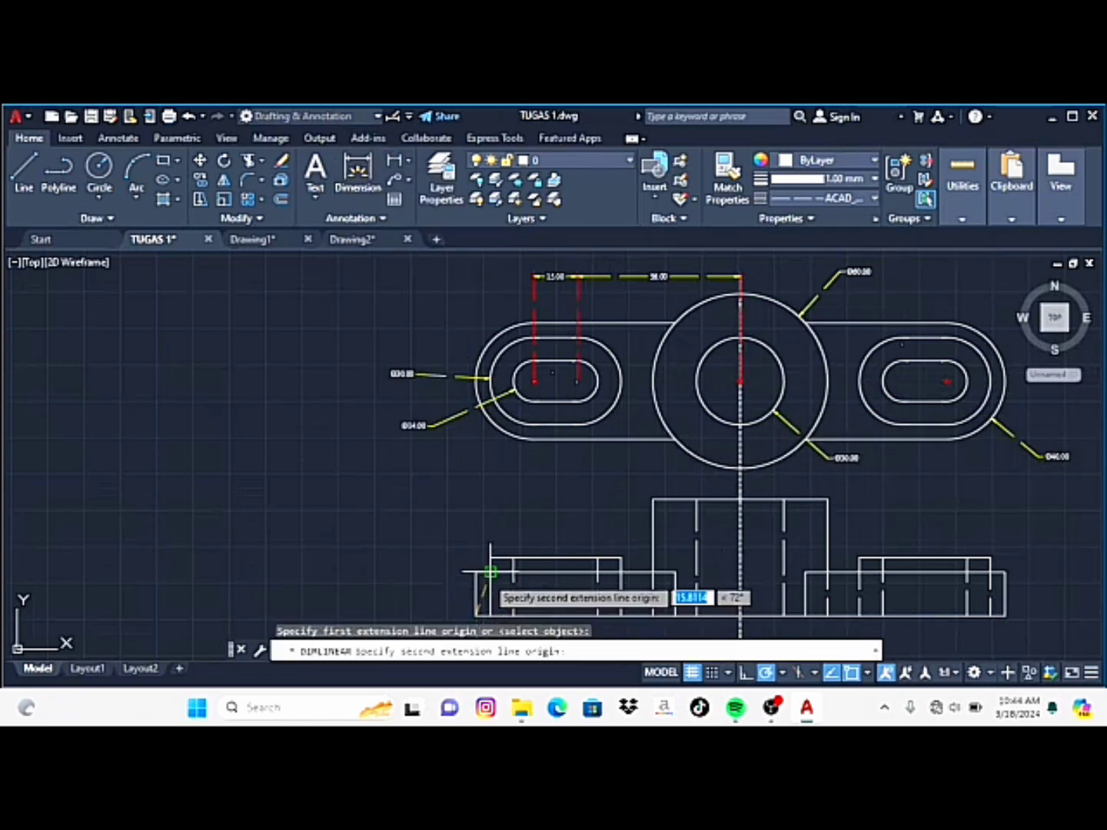
{"action": "left_click", "coordinate": [475, 572]}
{"action": "left_click", "coordinate": [453, 579]}
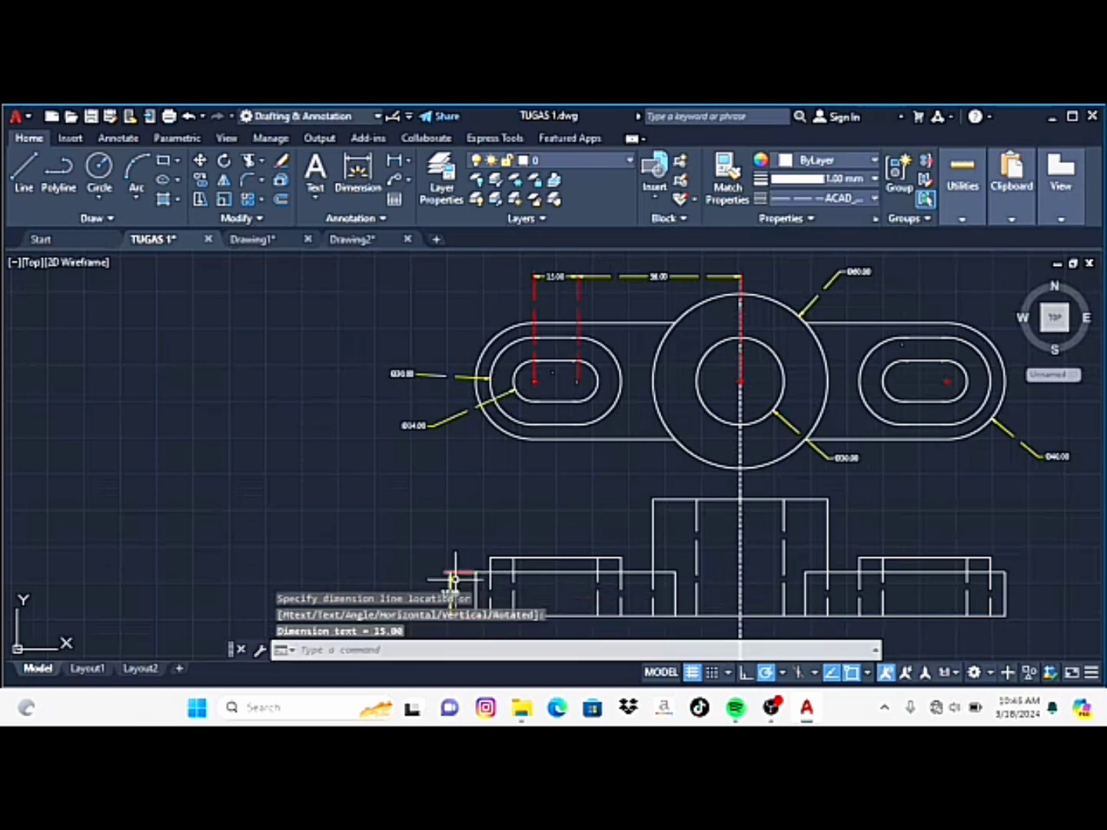
{"action": "scroll", "coordinate": [461, 569], "scroll_direction": "down", "scroll_amount": 2}
{"action": "scroll", "coordinate": [430, 538], "scroll_direction": "up", "scroll_amount": 2}
{"action": "left_click", "coordinate": [395, 160]}
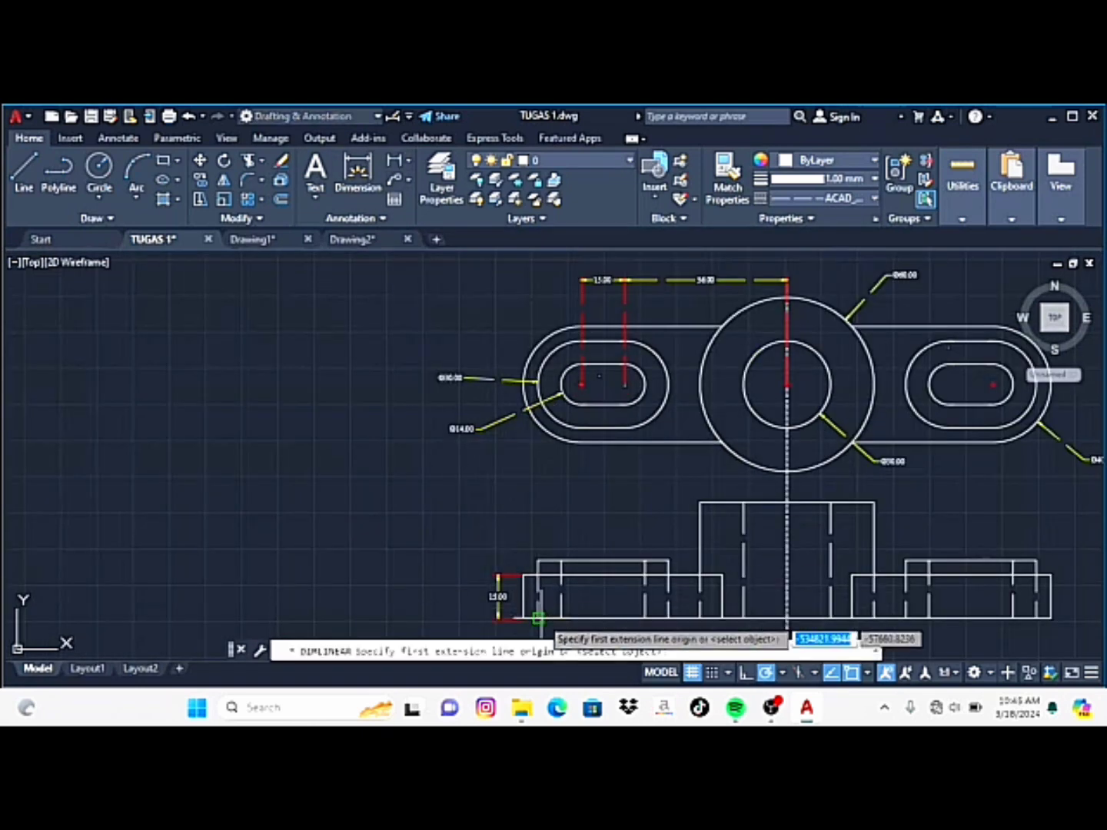
{"action": "left_click", "coordinate": [523, 575]}
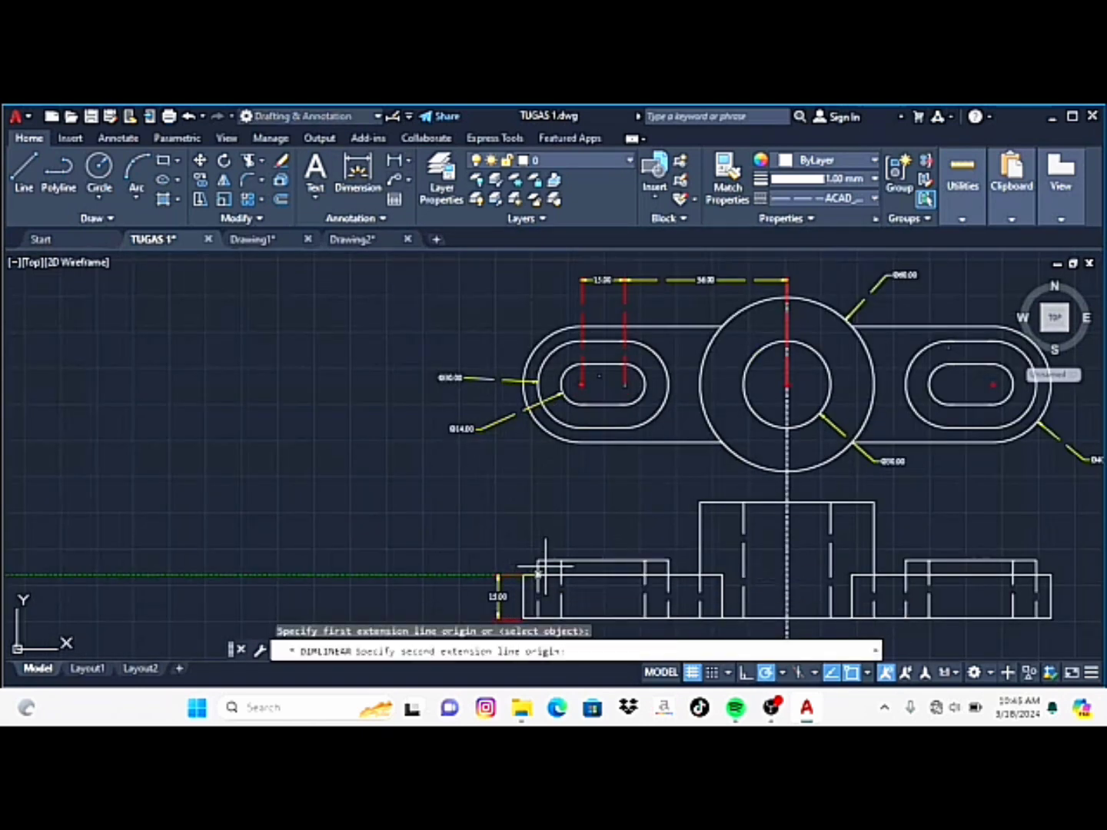
{"action": "left_click", "coordinate": [499, 563]}
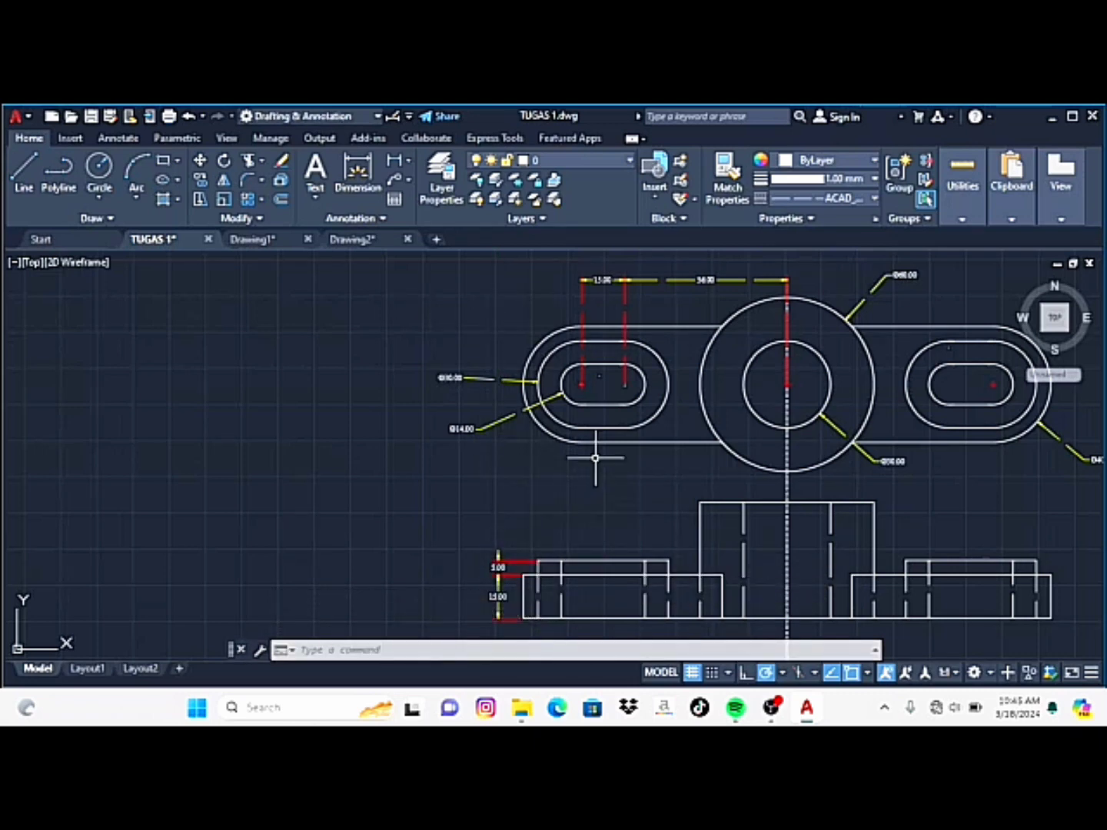
Add the 40.00 overall height dimension for the central tower on the side view
{"action": "left_click", "coordinate": [392, 168]}
{"action": "left_click", "coordinate": [744, 503]}
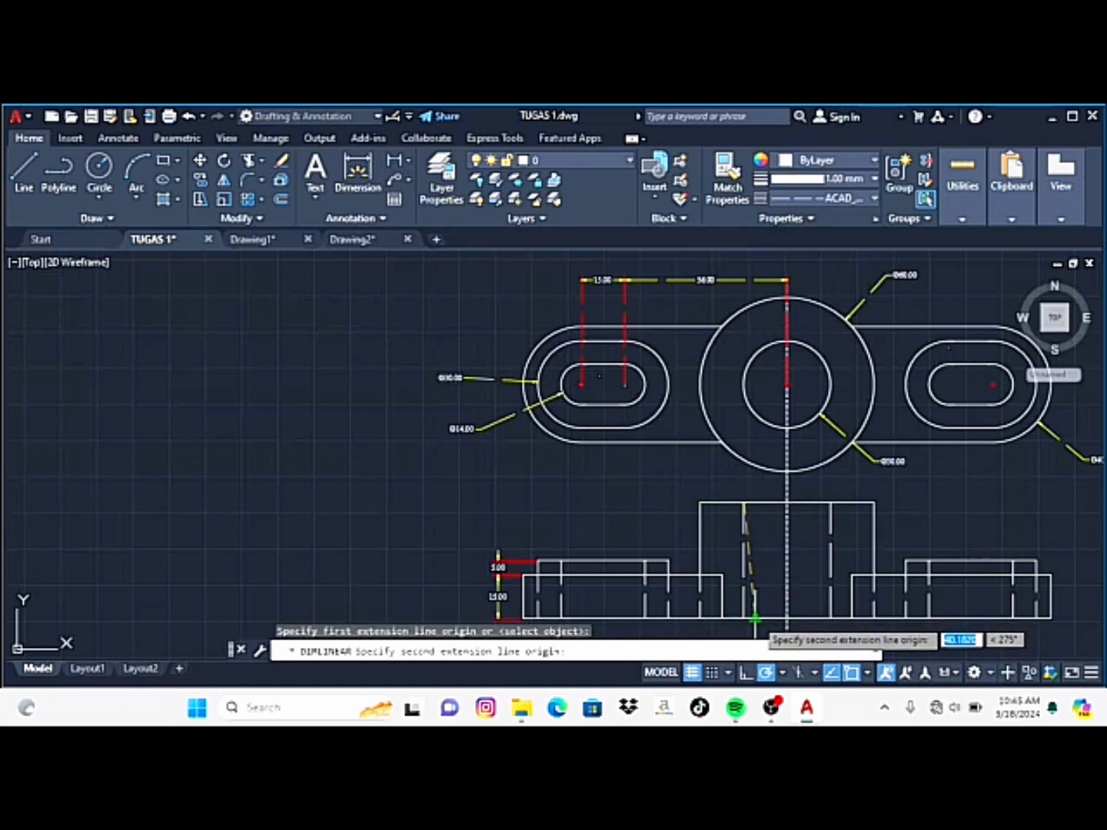
{"action": "left_click", "coordinate": [754, 619]}
{"action": "left_click", "coordinate": [446, 574]}
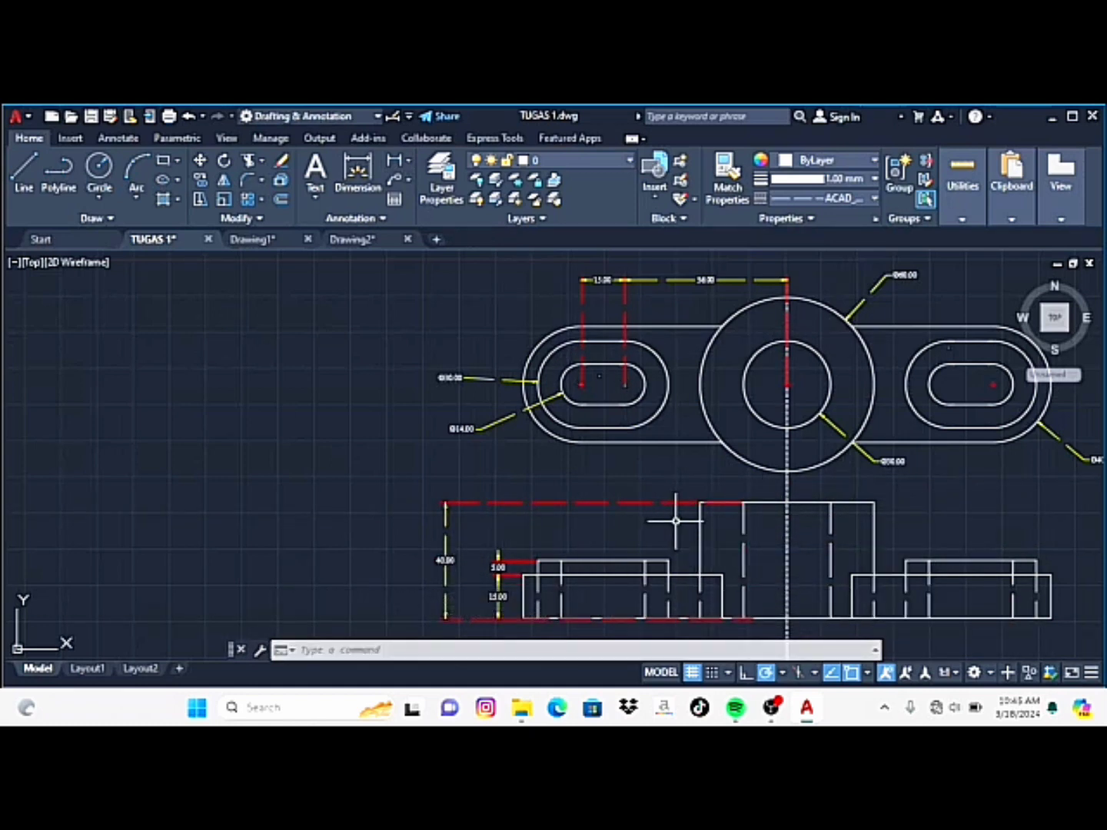
{"action": "left_click", "coordinate": [410, 163]}
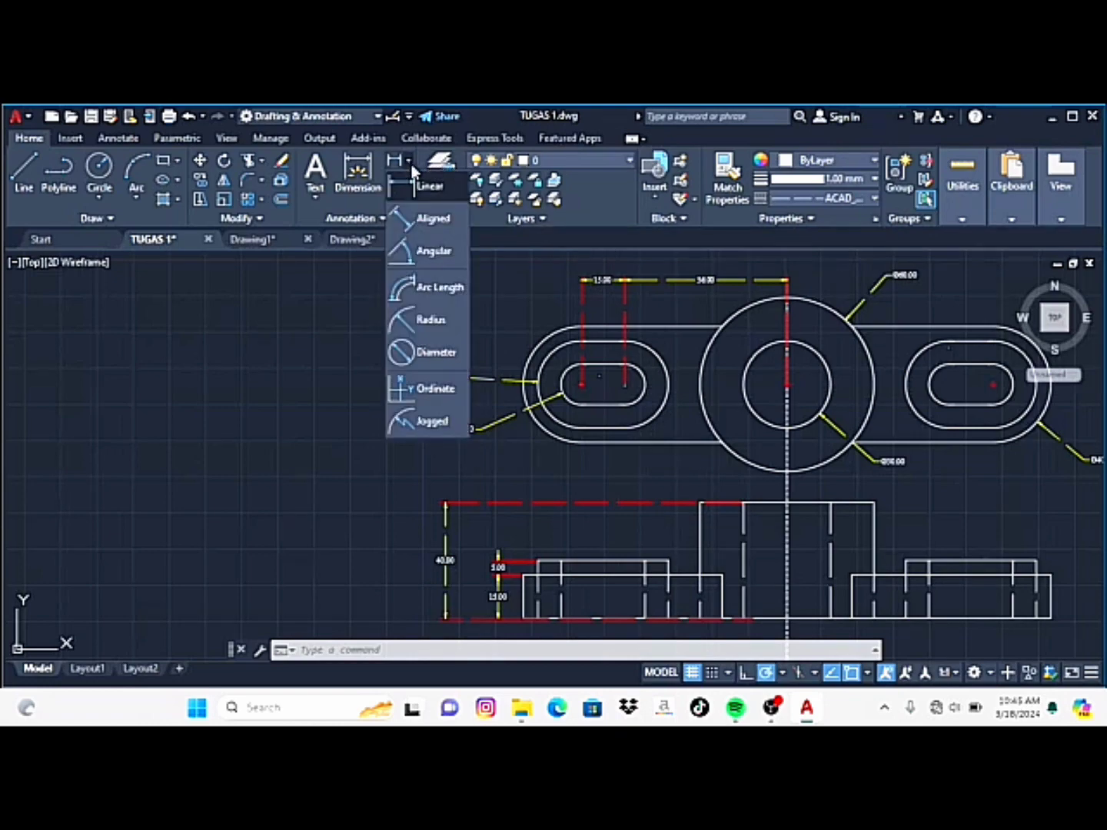
{"action": "scroll", "coordinate": [921, 492], "scroll_direction": "down", "scroll_amount": 2}
{"action": "scroll", "coordinate": [1013, 515], "scroll_direction": "up", "scroll_amount": 4}
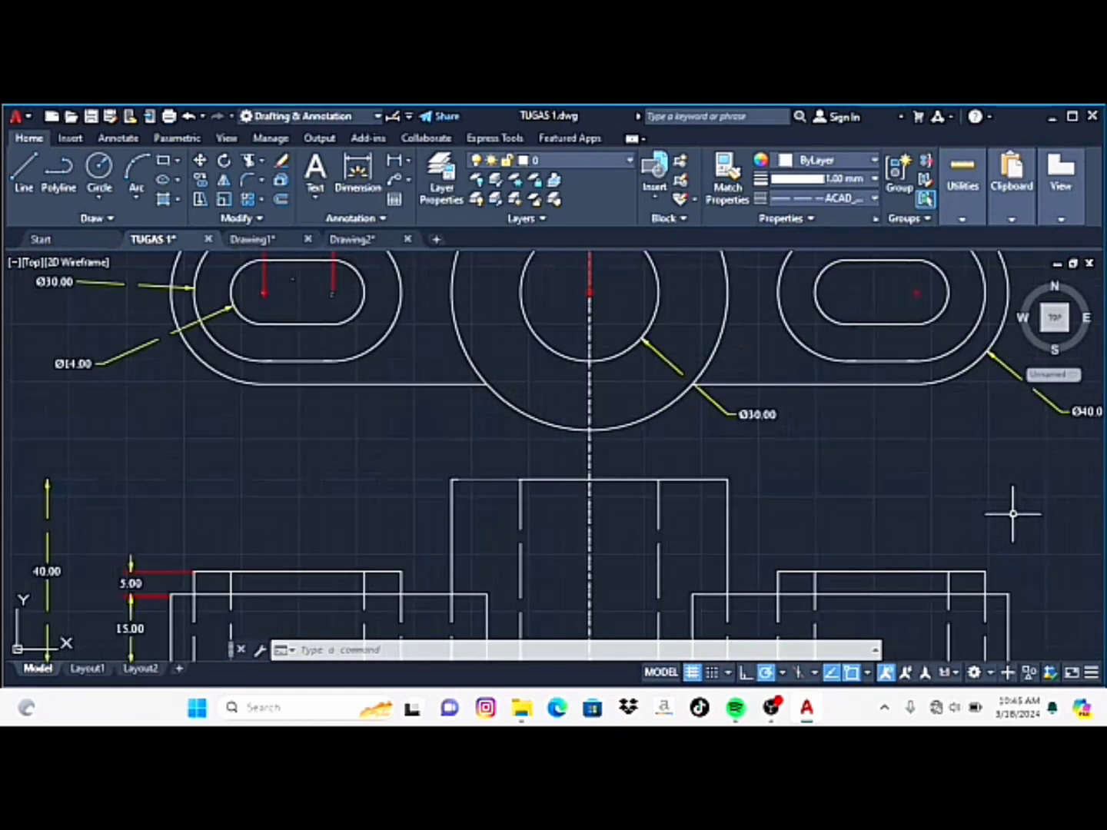
{"action": "scroll", "coordinate": [1008, 519], "scroll_direction": "down", "scroll_amount": 2}
{"action": "scroll", "coordinate": [961, 446], "scroll_direction": "down", "scroll_amount": 2}
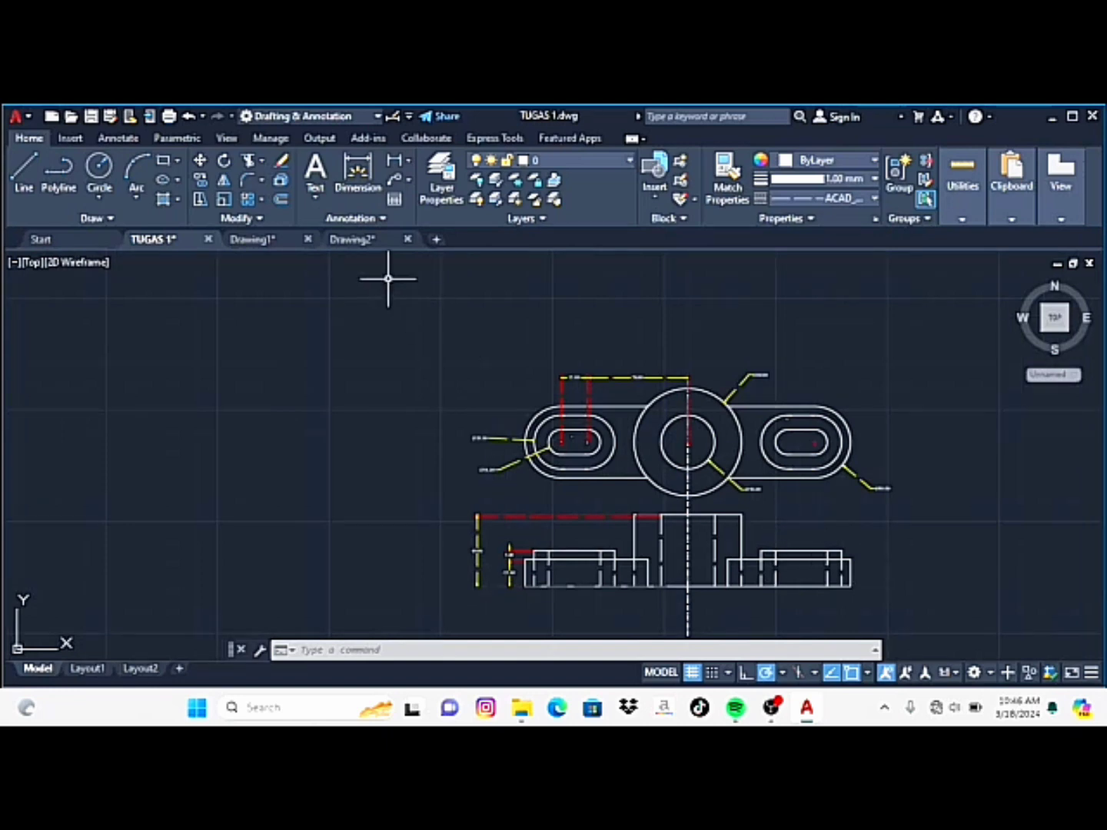
Inspect the Box spanner reference image in the Drawing2 tab
{"action": "left_click", "coordinate": [355, 239]}
{"action": "left_click", "coordinate": [1086, 460]}
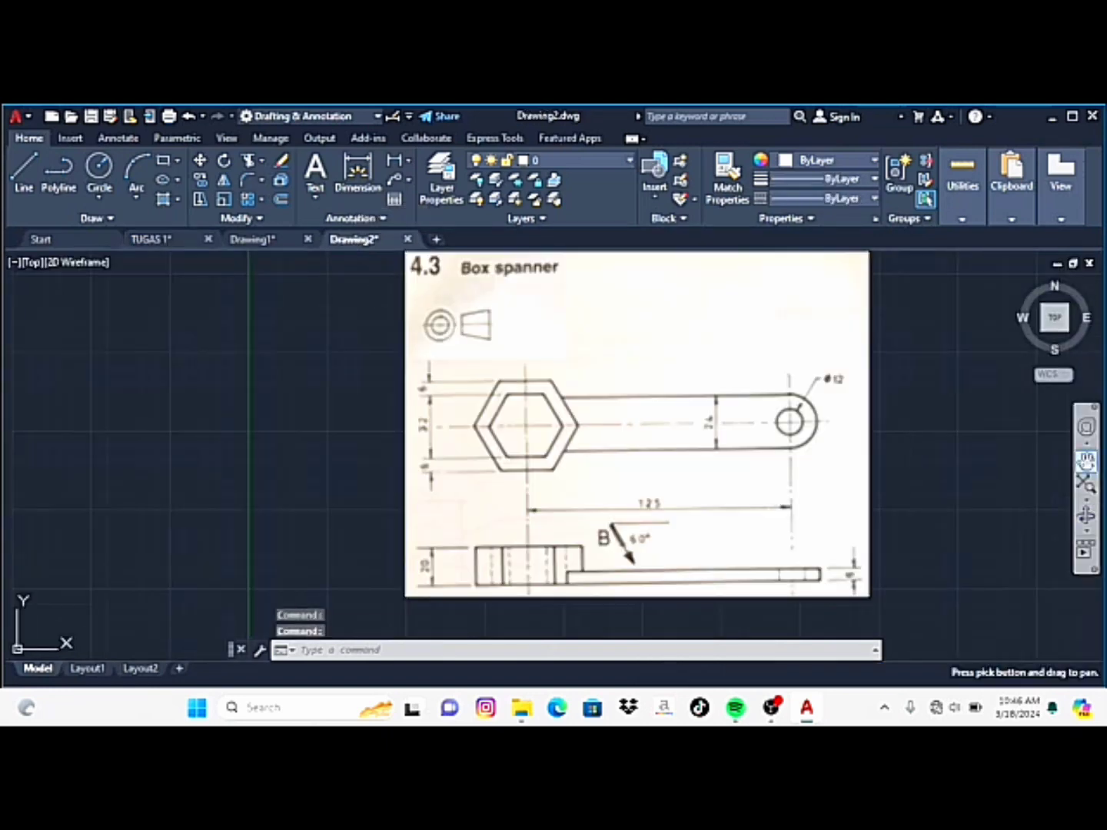
{"action": "scroll", "coordinate": [453, 446], "scroll_direction": "up", "scroll_amount": 2}
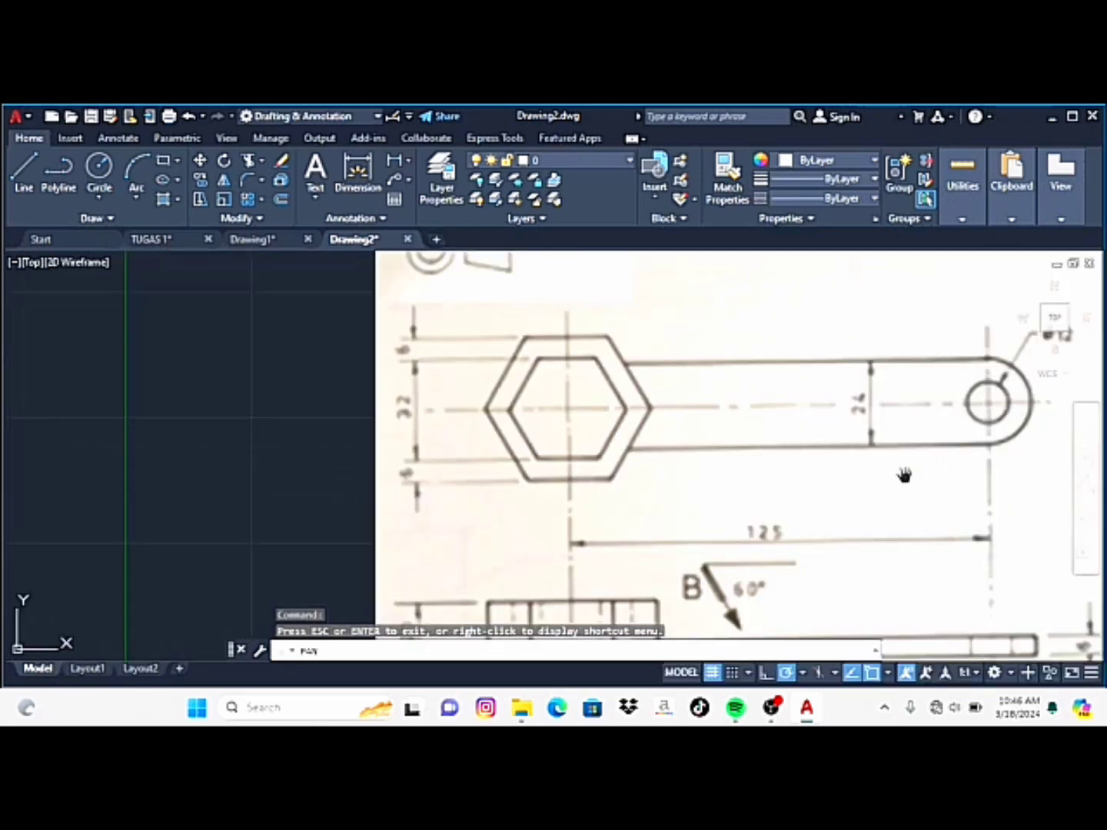
{"action": "scroll", "coordinate": [713, 552], "scroll_direction": "down", "scroll_amount": 4}
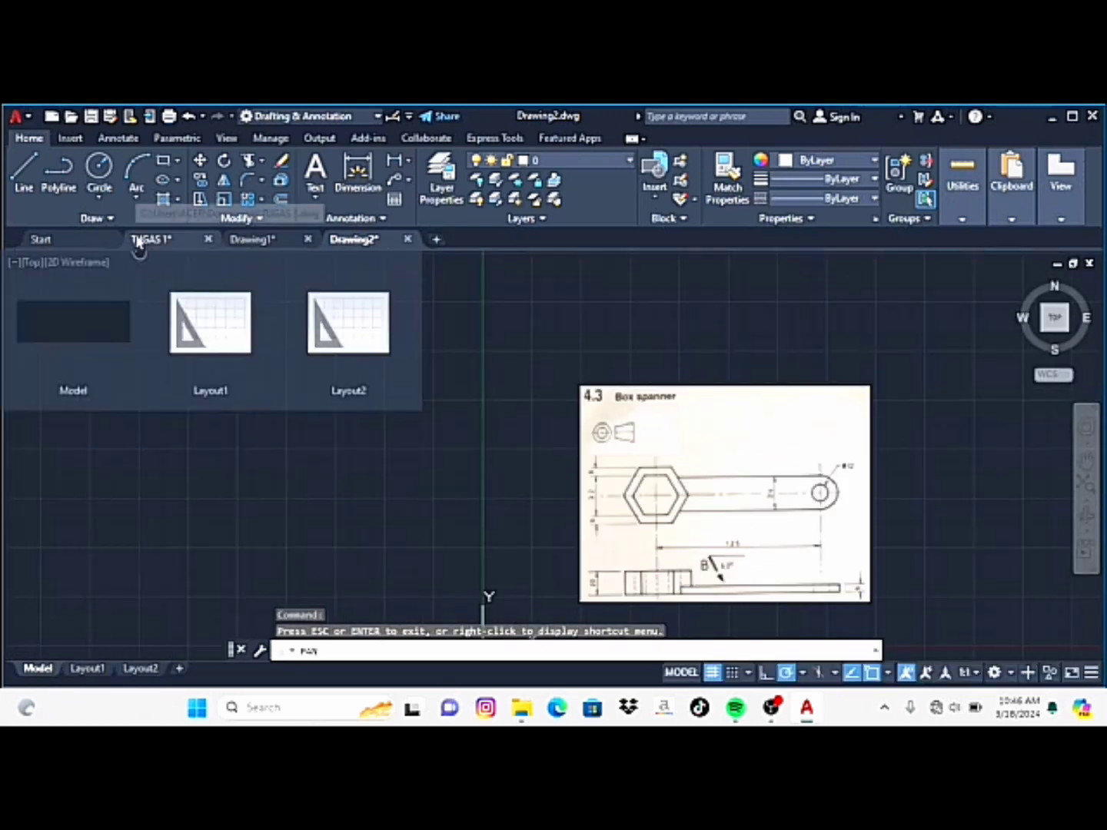
Back in TUGAS 1, pan the existing views left to clear empty canvas
{"action": "left_click", "coordinate": [151, 239]}
{"action": "left_click", "coordinate": [1086, 460]}
{"action": "left_click_drag", "start_coordinate": [923, 505], "coordinate": [501, 437]}
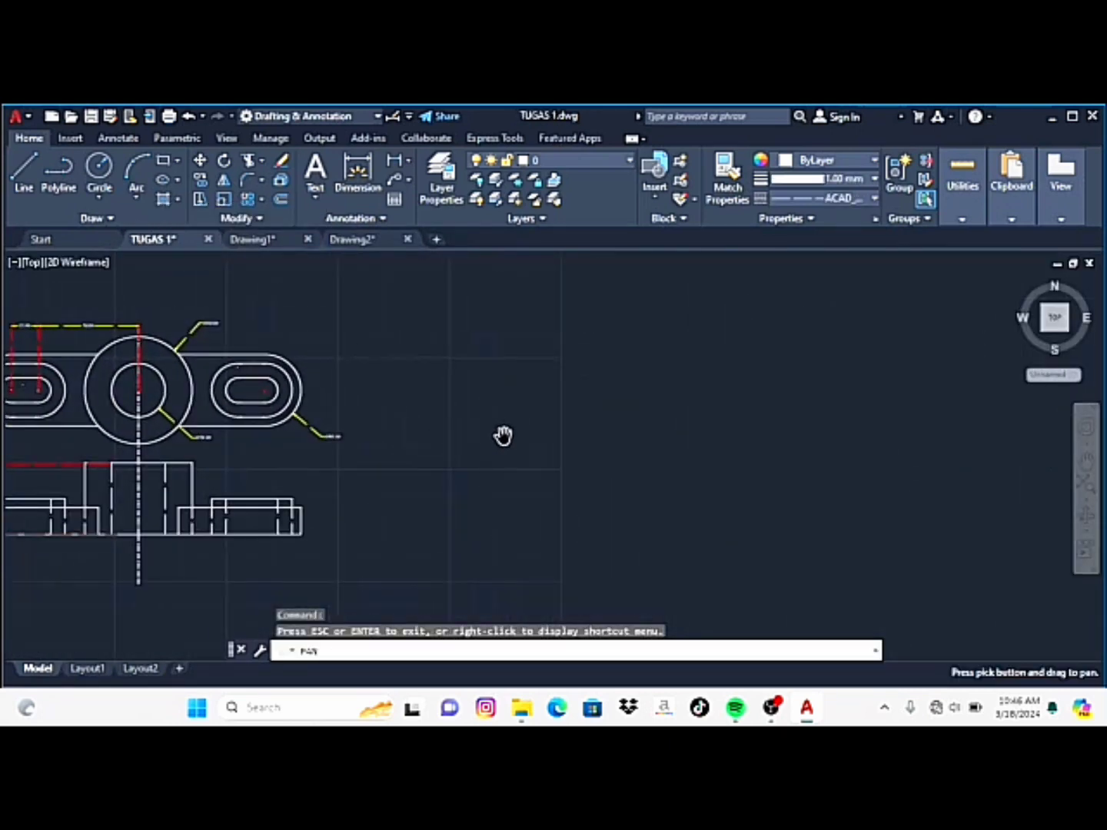
{"action": "left_click_drag", "start_coordinate": [556, 481], "coordinate": [314, 484]}
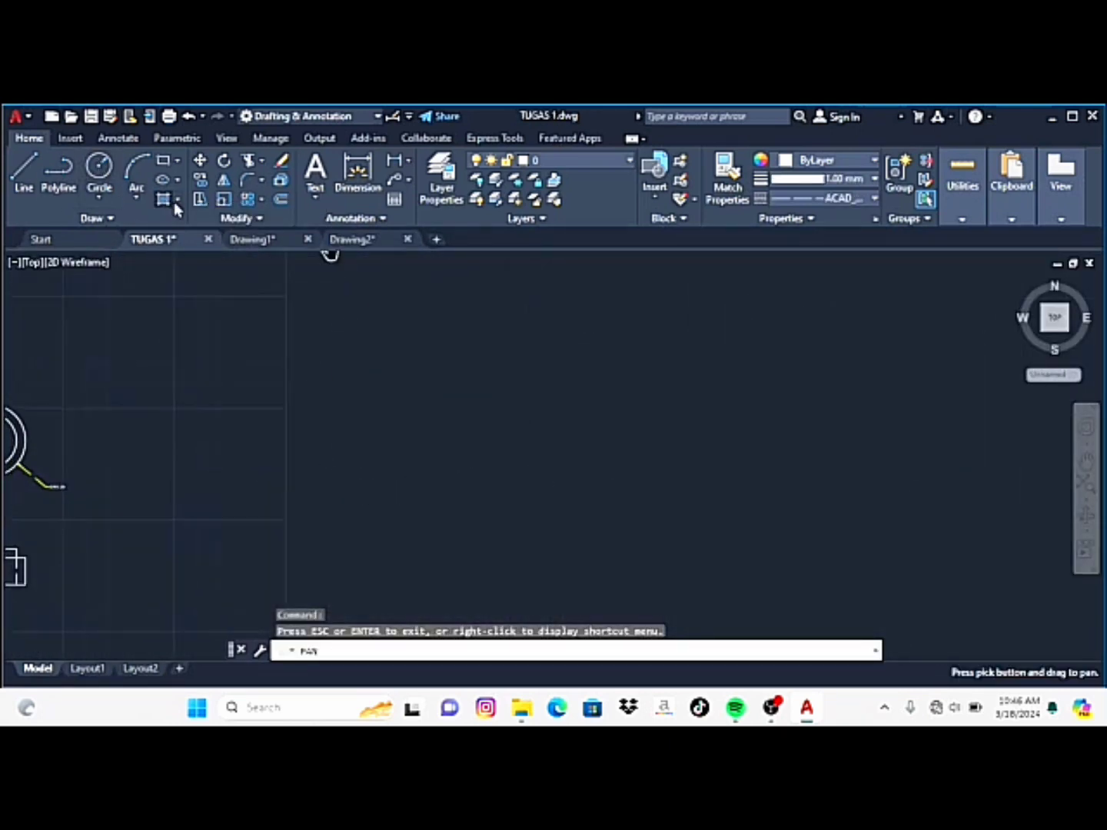
Switch to the 3D Modeling workspace and expand the drawing and editing panels
{"action": "left_click", "coordinate": [374, 116]}
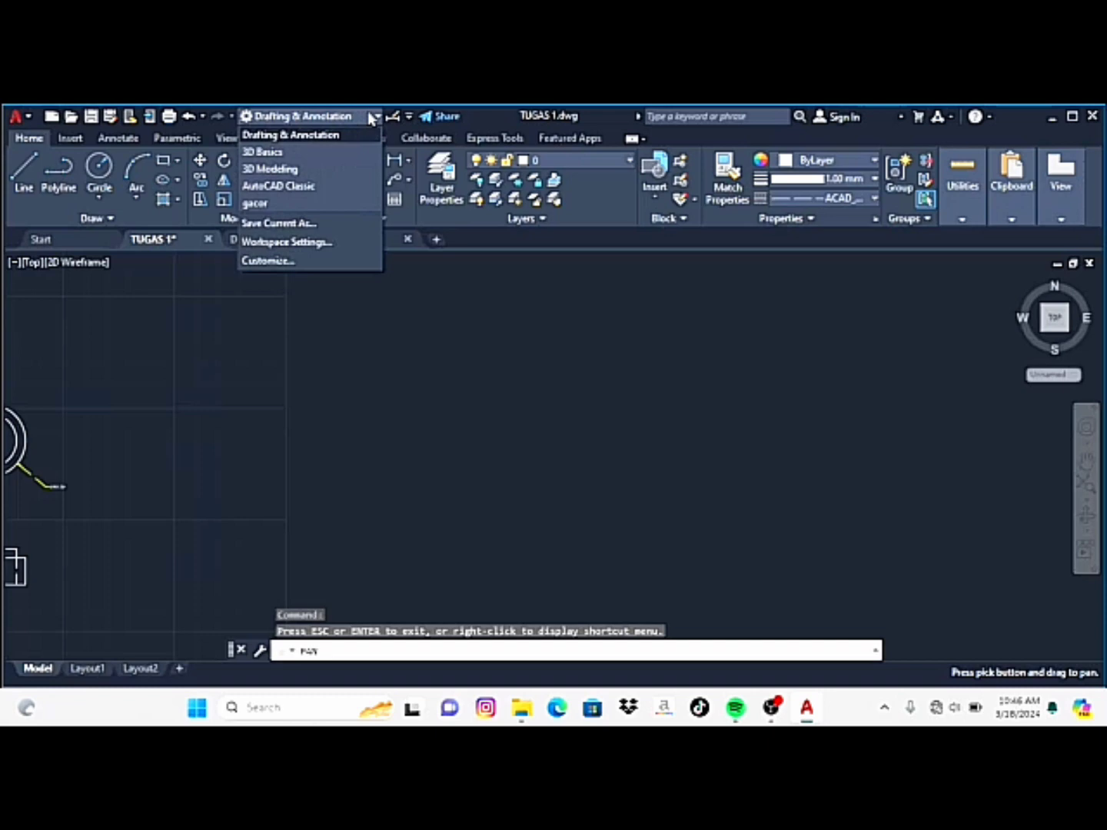
{"action": "left_click", "coordinate": [301, 168]}
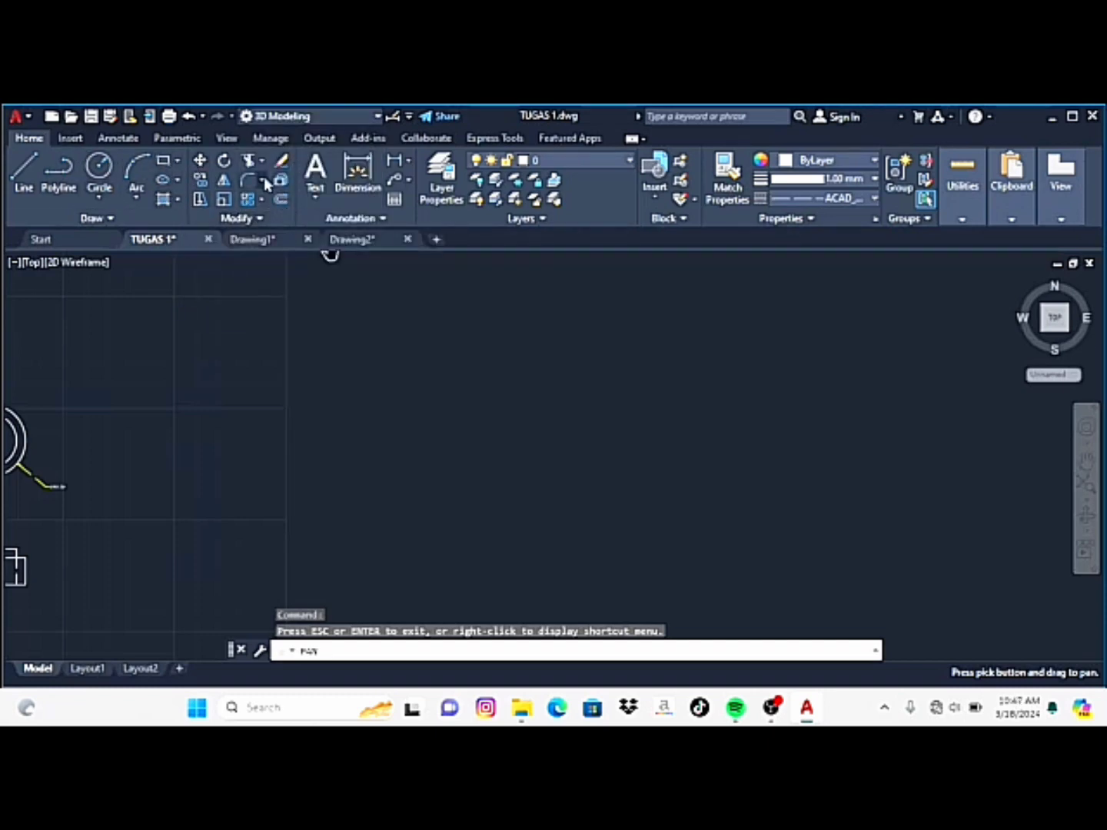
{"action": "scroll", "coordinate": [85, 138], "scroll_direction": "down", "scroll_amount": 2}
{"action": "scroll", "coordinate": [51, 133], "scroll_direction": "up", "scroll_amount": 2}
{"action": "left_click", "coordinate": [242, 217]}
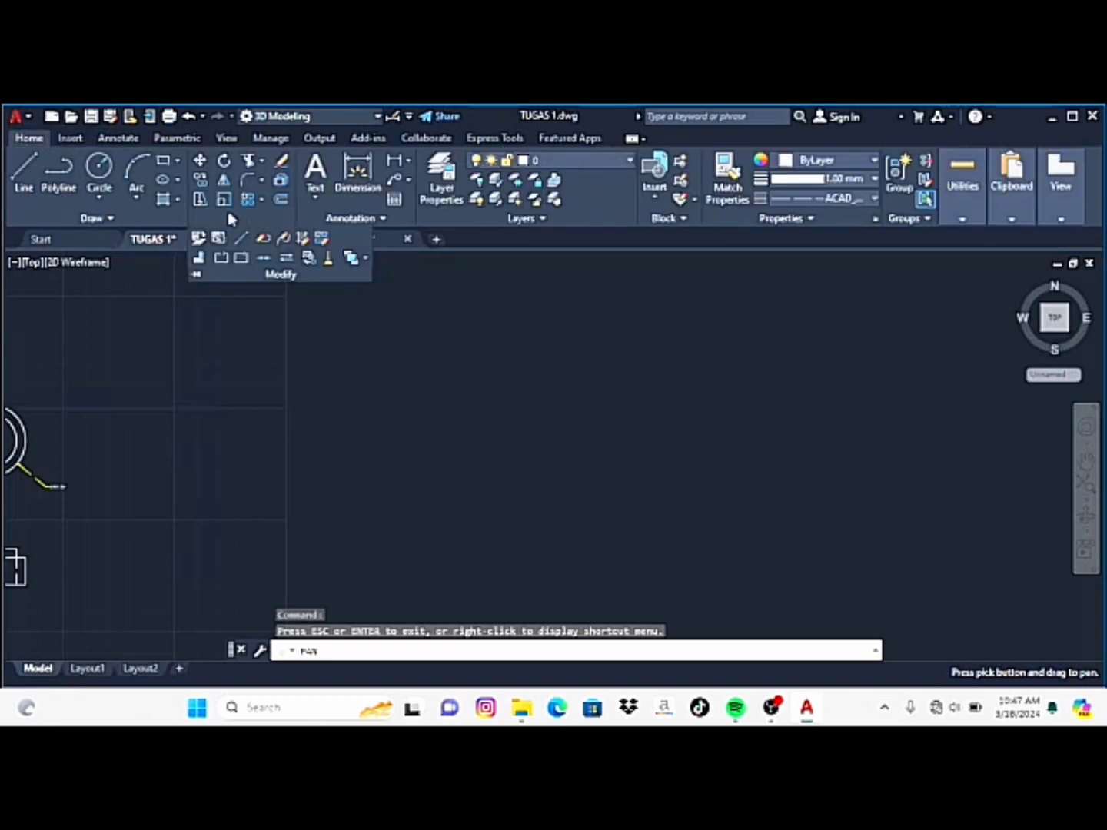
{"action": "left_click", "coordinate": [107, 220]}
Attempt a six-sided circumscribed polygon, then cancel the misplaced result
{"action": "left_click", "coordinate": [60, 173]}
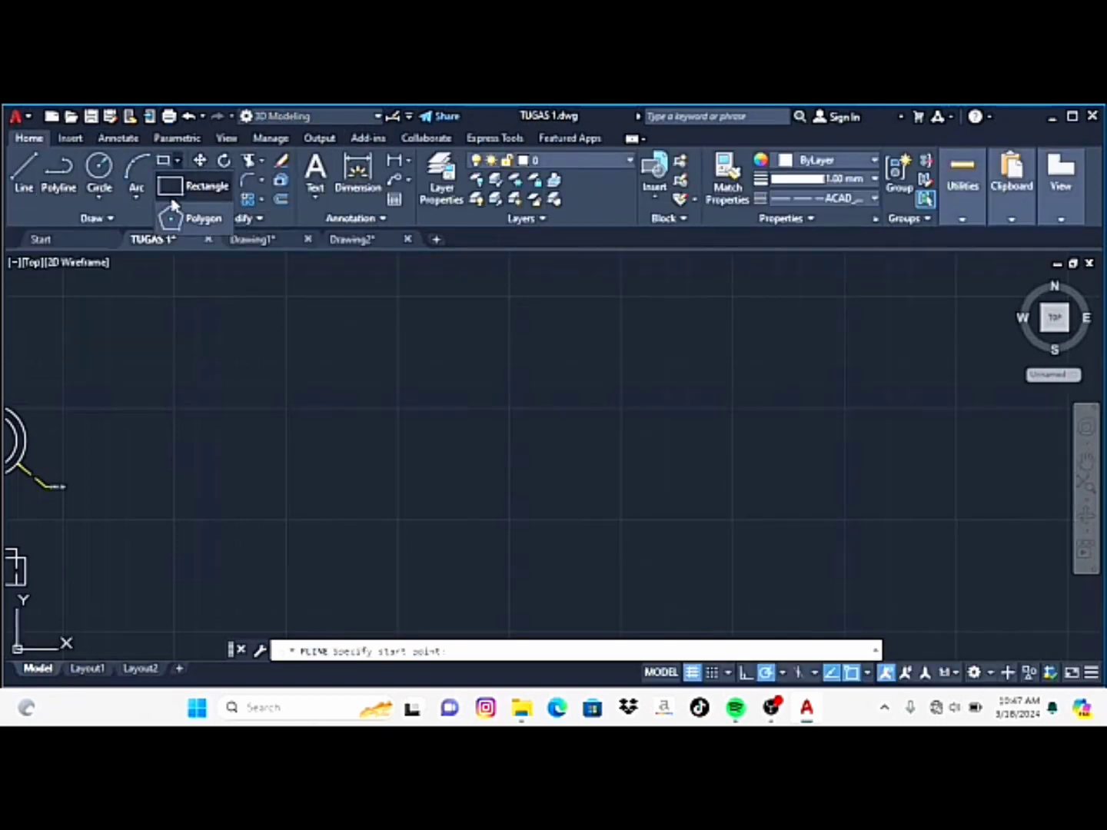
{"action": "left_click", "coordinate": [177, 218]}
{"action": "key", "text": "Return"}
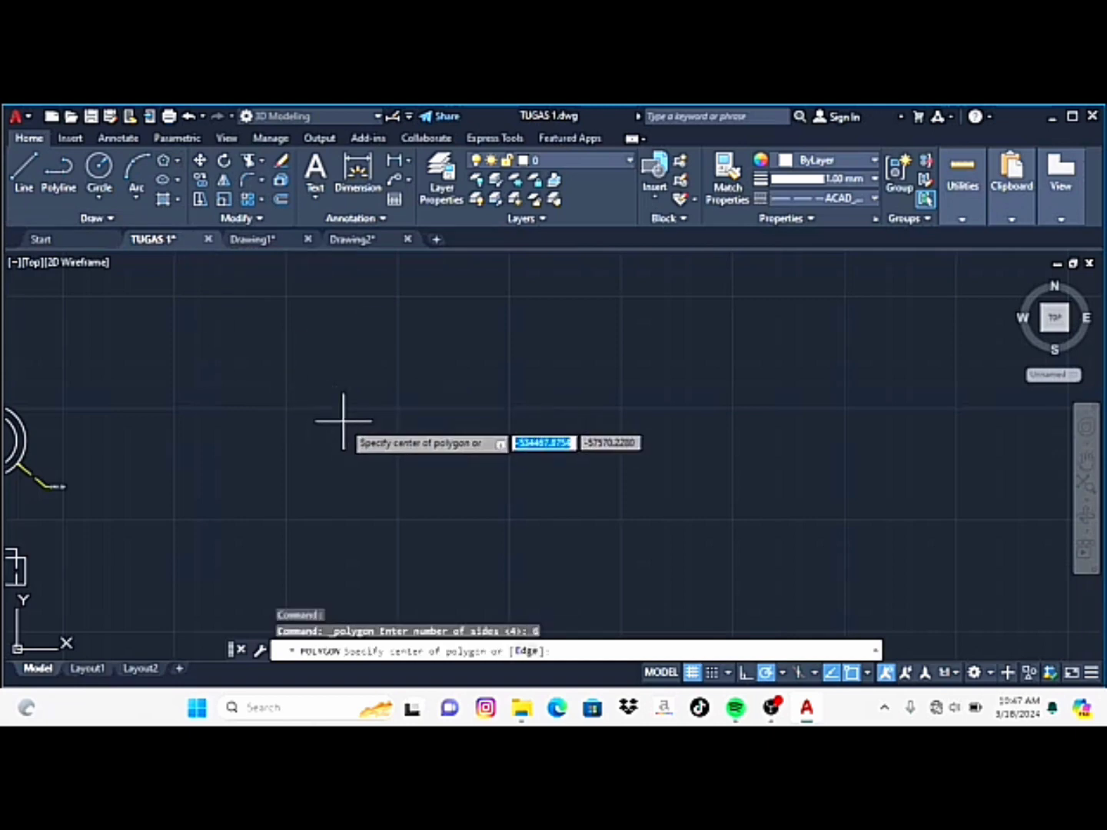
{"action": "key", "text": "Return"}
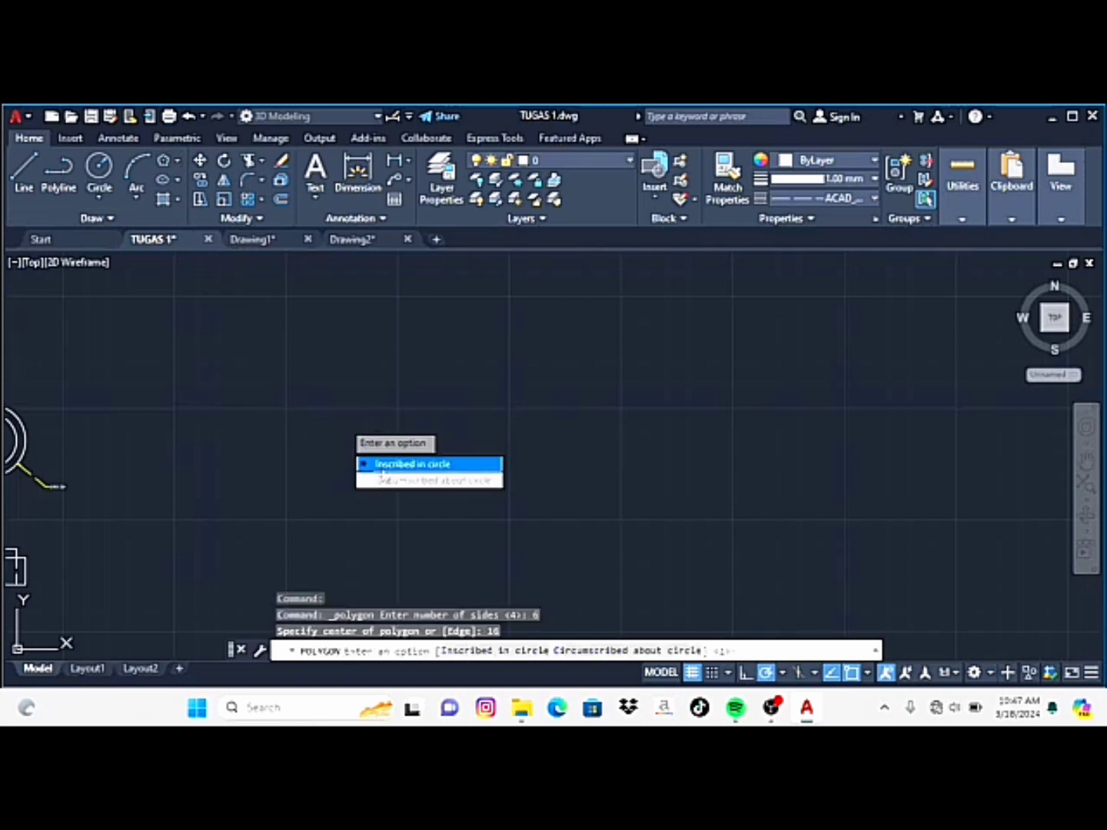
{"action": "type", "text": "c"}
{"action": "key", "text": "Return"}
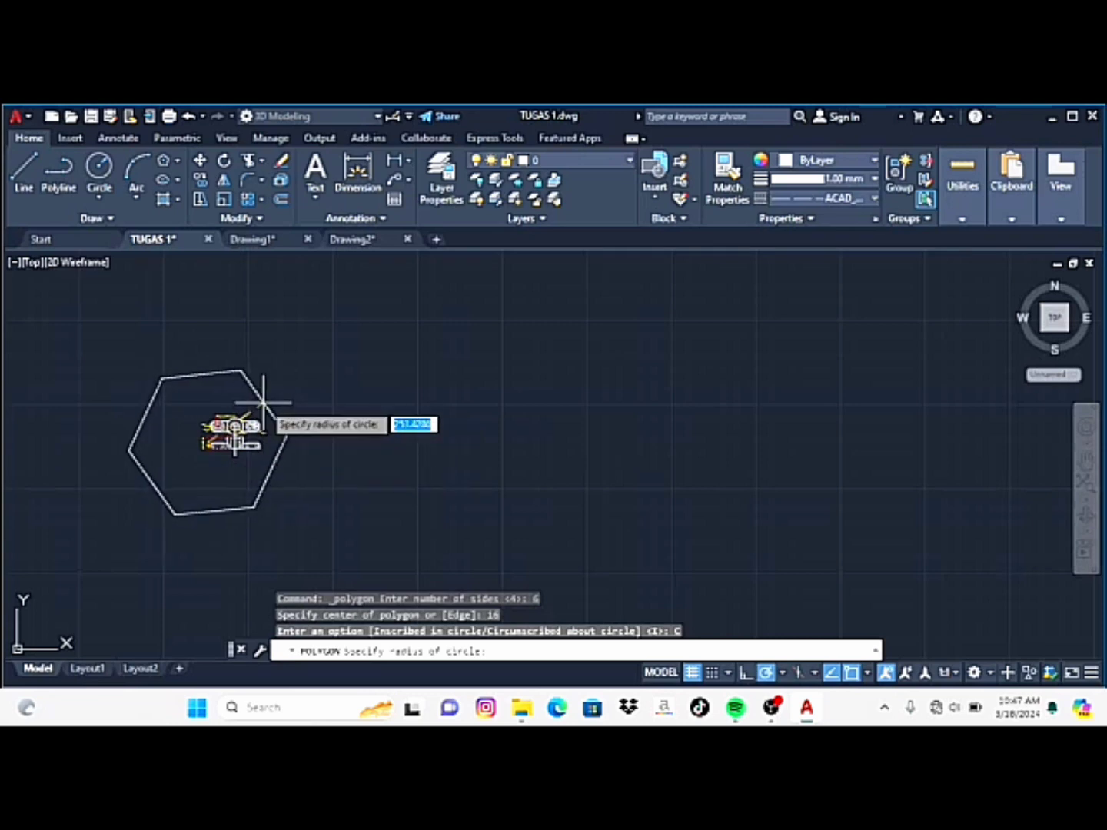
{"action": "key", "text": "Escape"}
Draw a six-sided polygon inscribed in a radius-16 circle on the empty canvas
{"action": "scroll", "coordinate": [303, 392], "scroll_direction": "up", "scroll_amount": 3}
{"action": "scroll", "coordinate": [304, 391], "scroll_direction": "up", "scroll_amount": 2}
{"action": "left_click", "coordinate": [162, 160]}
{"action": "key", "text": "Return"}
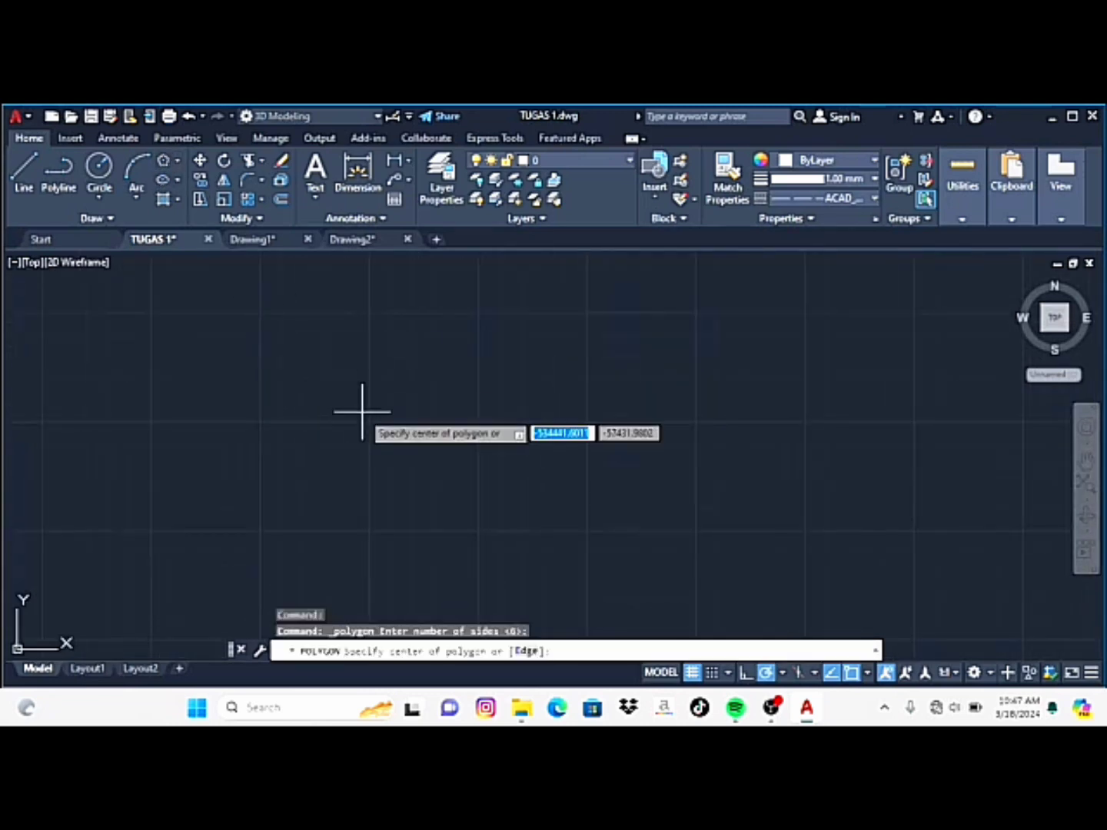
{"action": "left_click", "coordinate": [362, 411]}
{"action": "left_click", "coordinate": [380, 453]}
{"action": "type", "text": "16"}
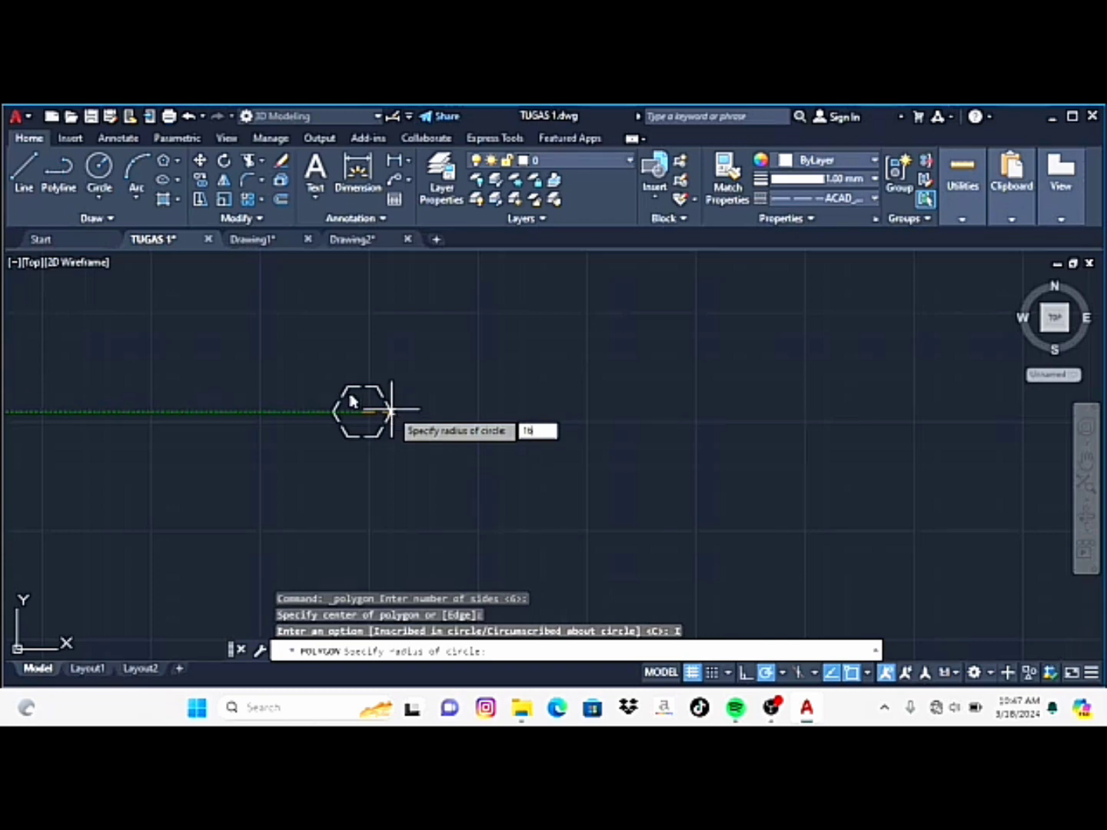
{"action": "key", "text": "Return"}
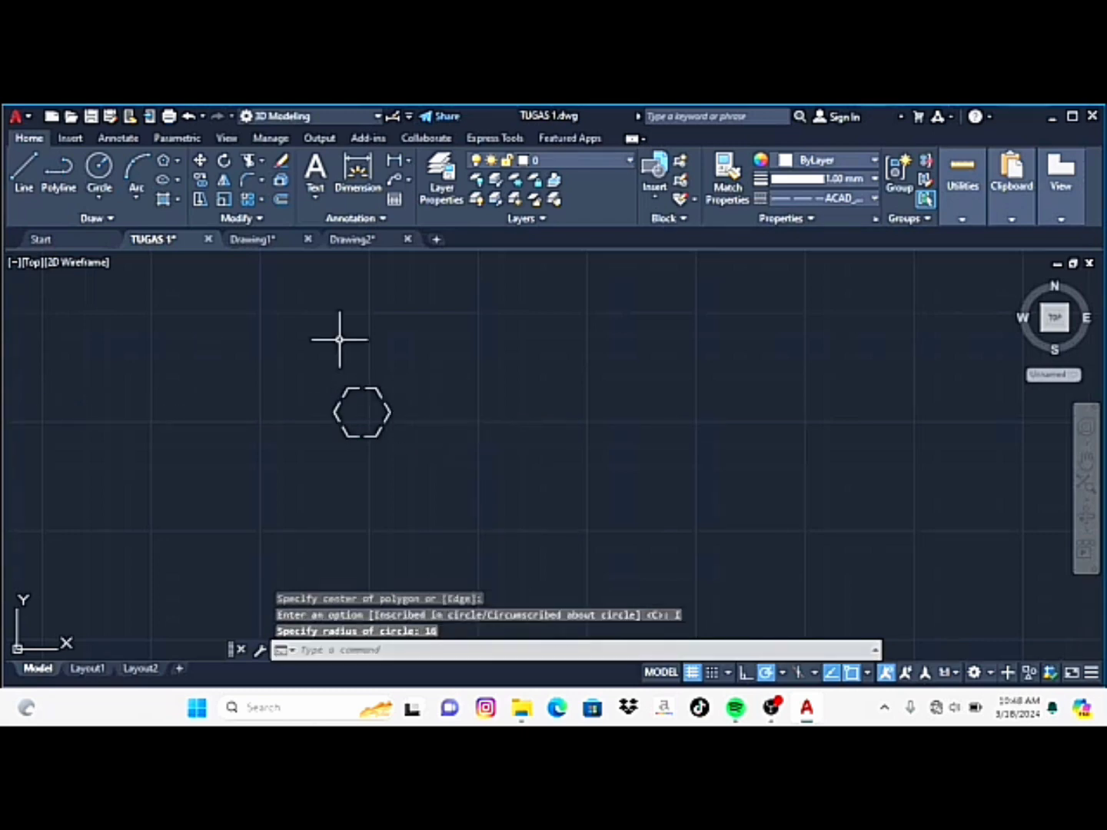
Delete the first hexagon and briefly check the linetype settings with LT
{"action": "left_click", "coordinate": [371, 392]}
{"action": "mouse_move", "coordinate": [381, 396]}
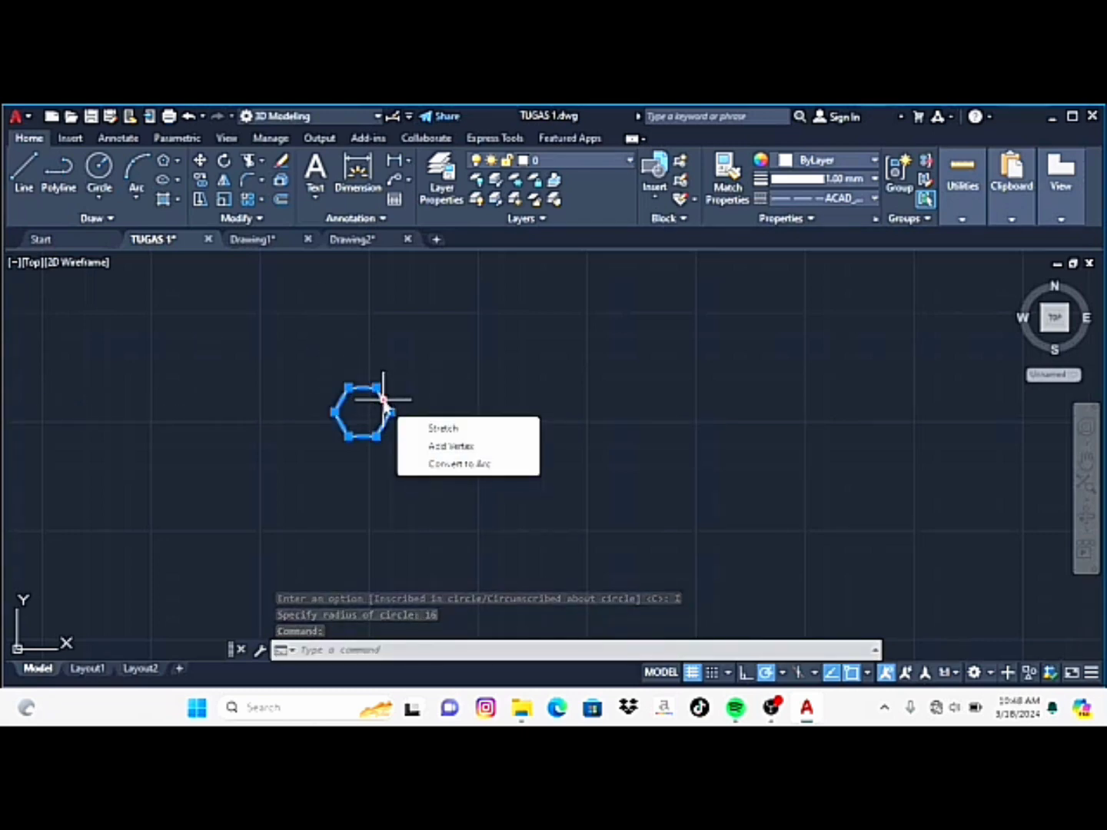
{"action": "key", "text": "Delete"}
{"action": "type", "text": "lt"}
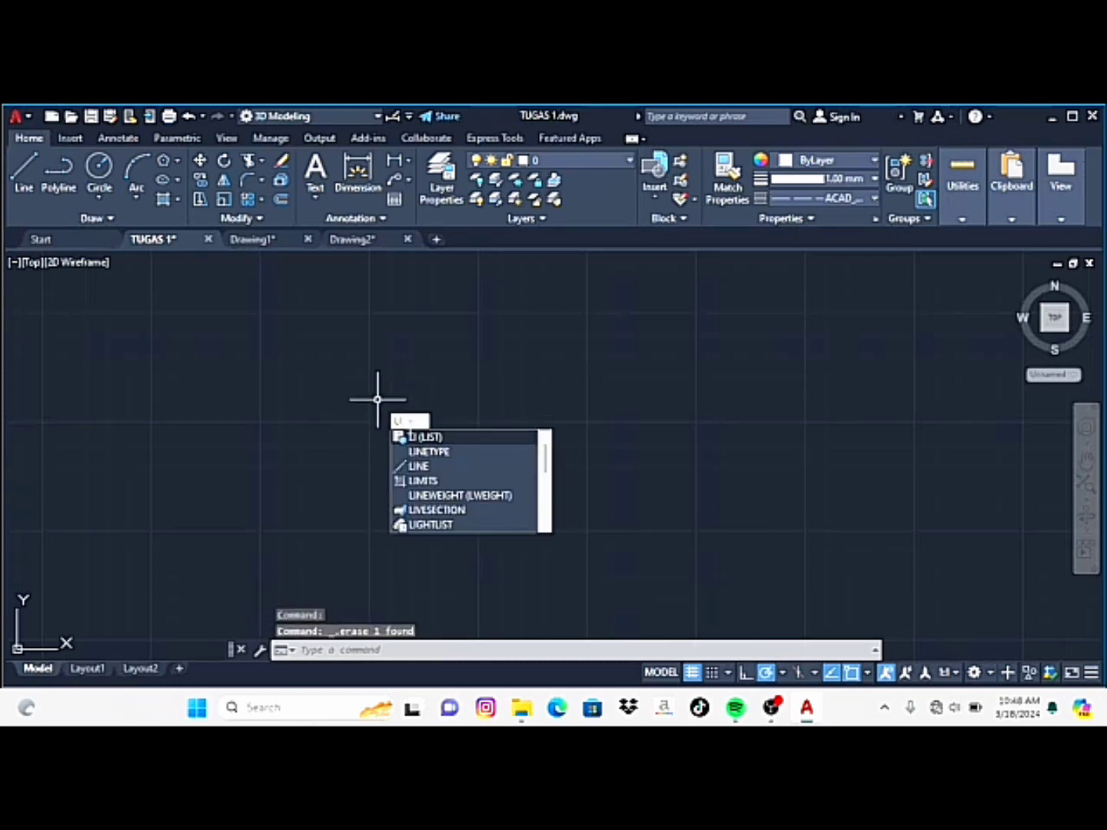
{"action": "key", "text": "Return"}
{"action": "left_click", "coordinate": [629, 555]}
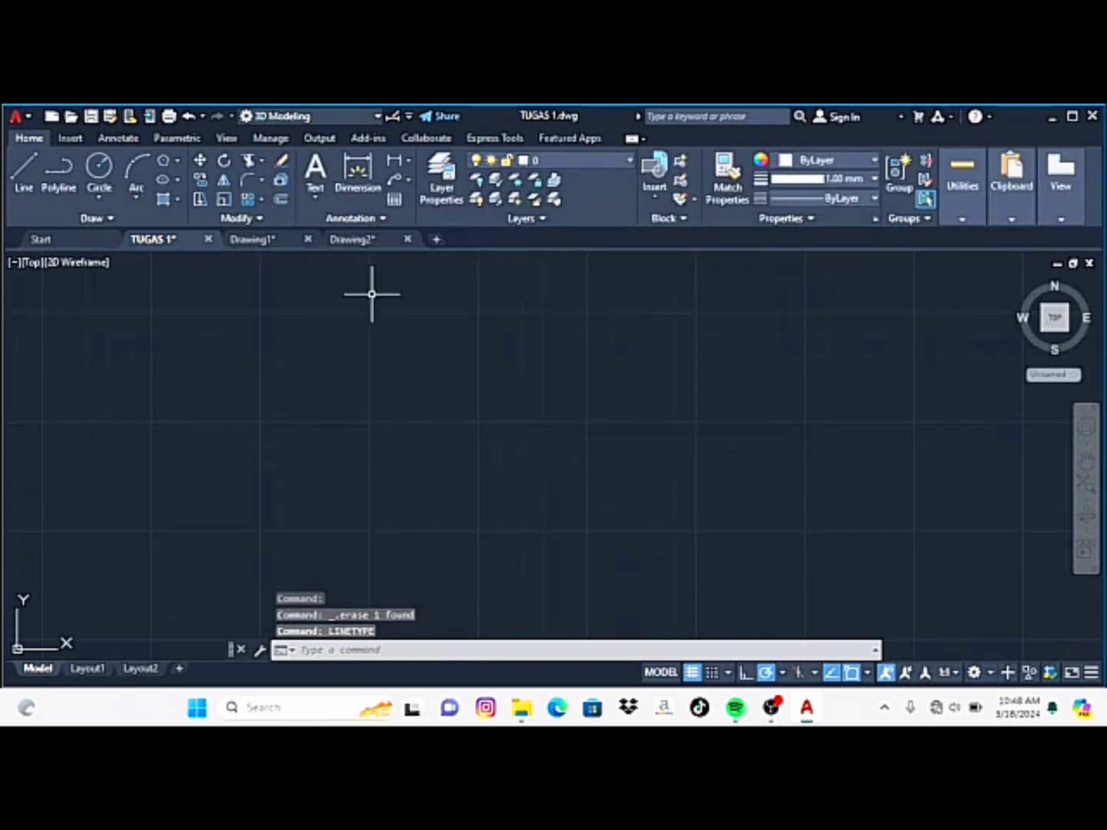
Draw a new inscribed six-sided hexagon as the inner outline
{"action": "left_click", "coordinate": [163, 160]}
{"action": "key", "text": "Return"}
{"action": "left_click", "coordinate": [471, 419]}
{"action": "key", "text": "Return"}
{"action": "type", "text": "16"}
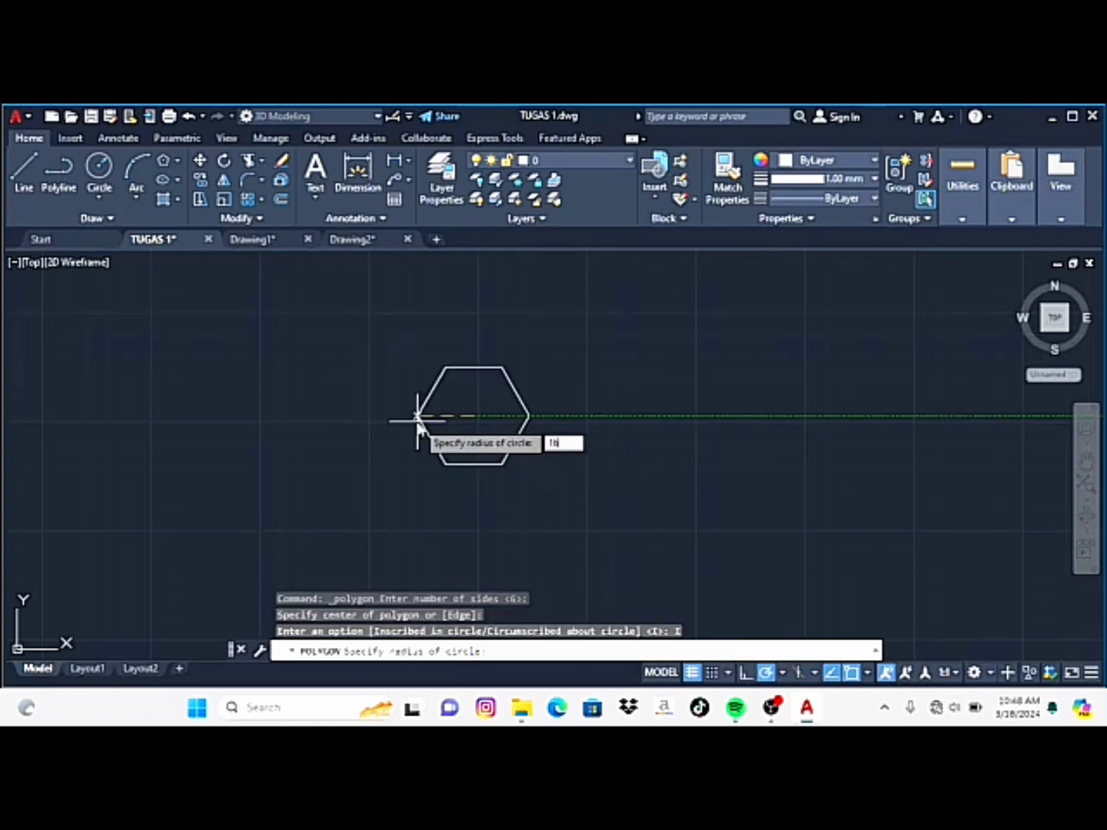
{"action": "key", "text": "Return"}
Draw a concentric outer hexagon inscribed in a radius-22 circle
{"action": "left_click", "coordinate": [163, 160]}
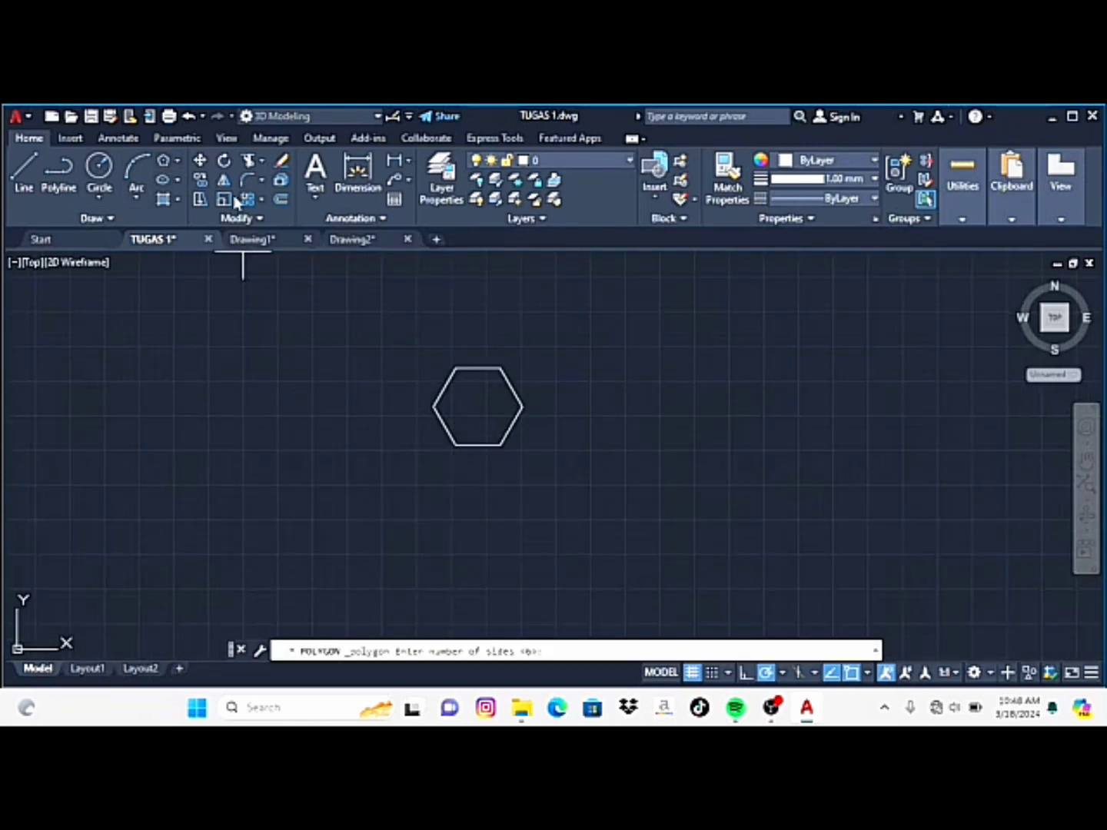
{"action": "key", "text": "Return"}
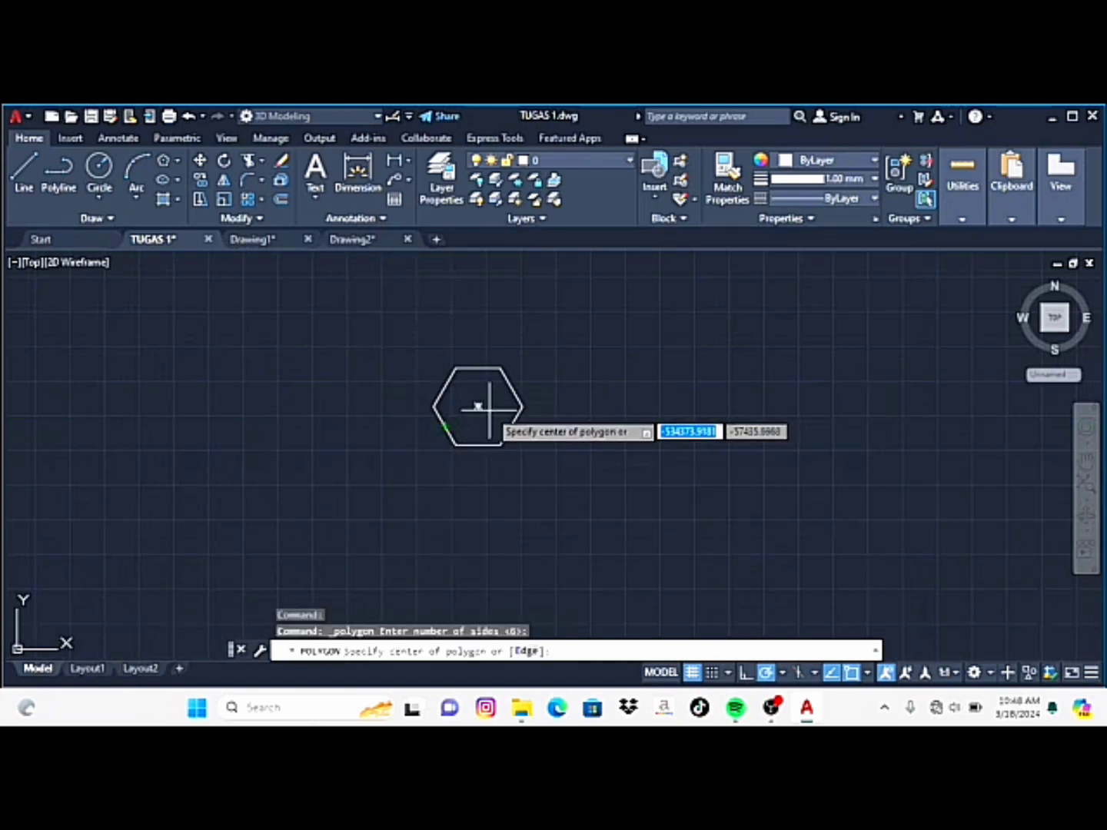
{"action": "left_click", "coordinate": [477, 405]}
{"action": "left_click", "coordinate": [512, 449]}
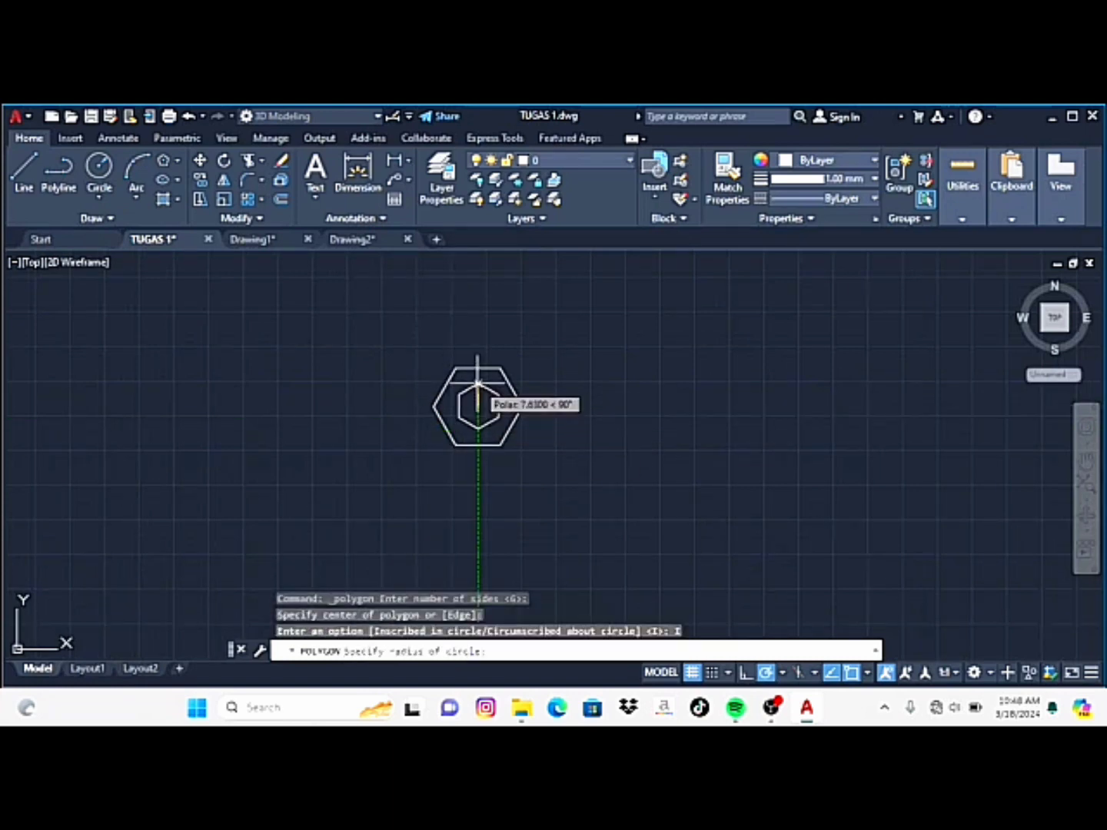
{"action": "type", "text": "22"}
{"action": "key", "text": "Return"}
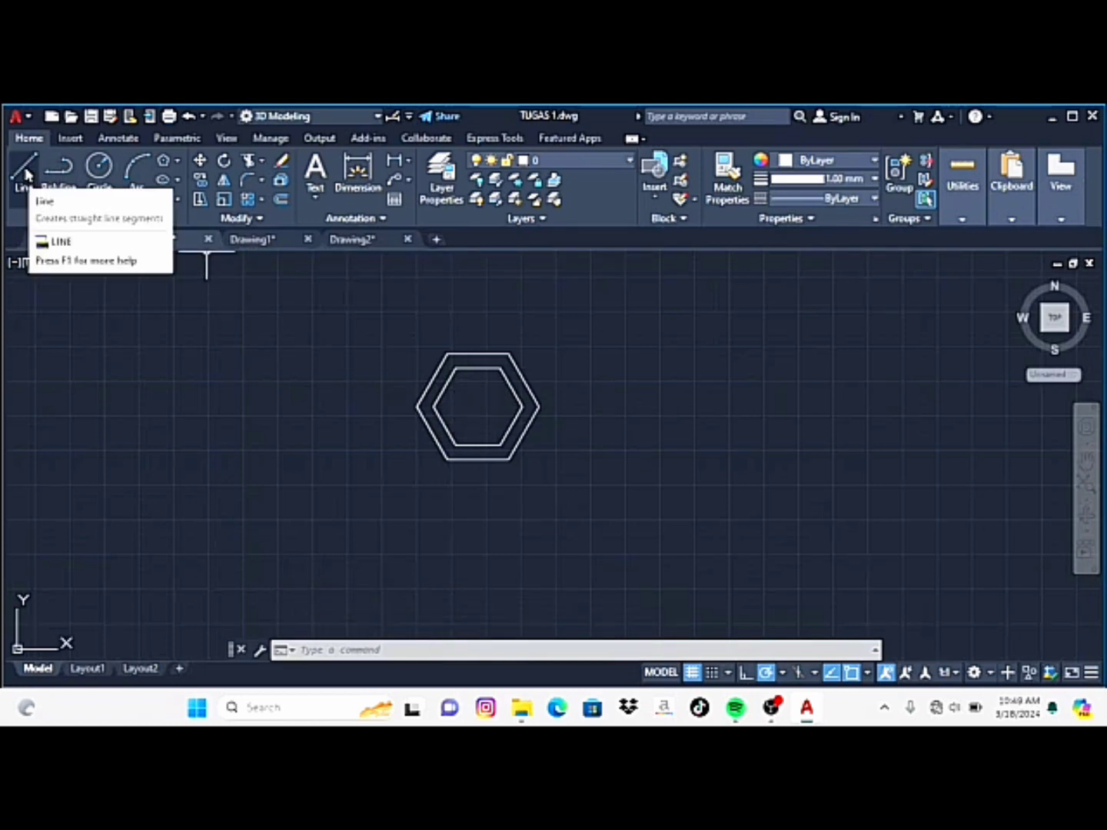
After checking the reference, select the CENTER linetype in the Linetype Manager
{"action": "left_click", "coordinate": [352, 238]}
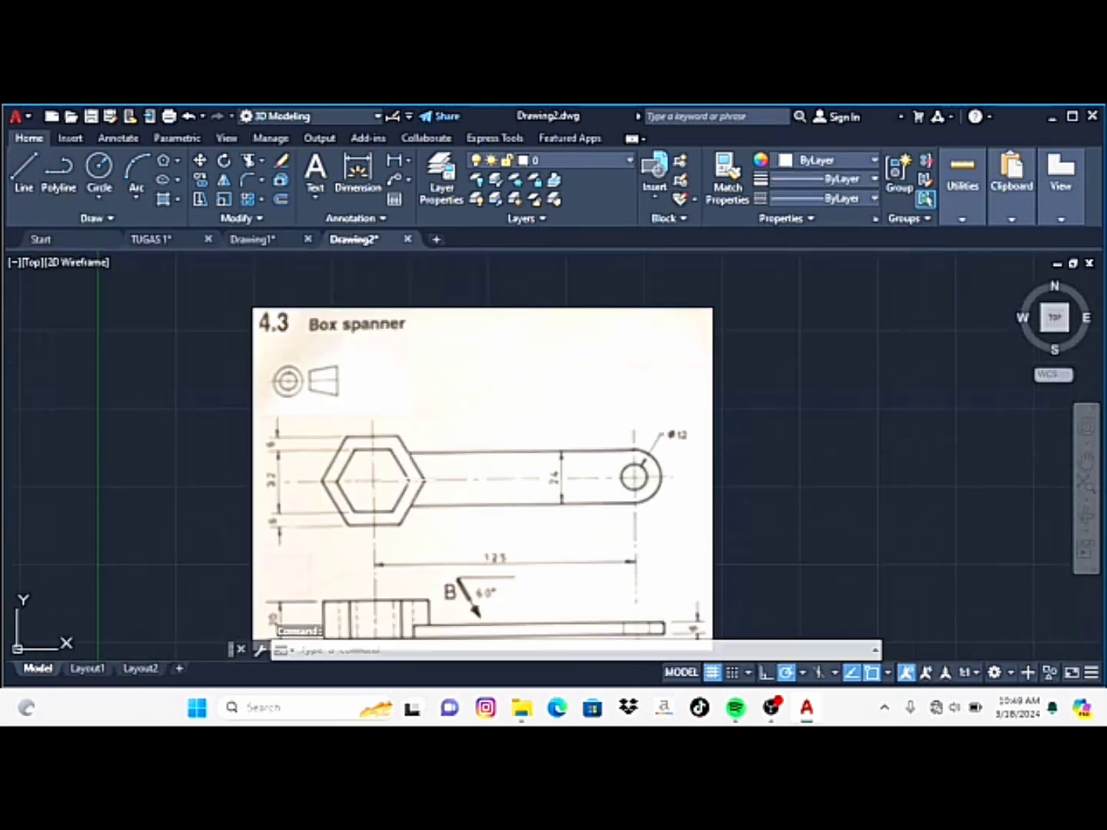
{"action": "left_click", "coordinate": [152, 239]}
{"action": "key", "text": "l"}
{"action": "key", "text": "Return"}
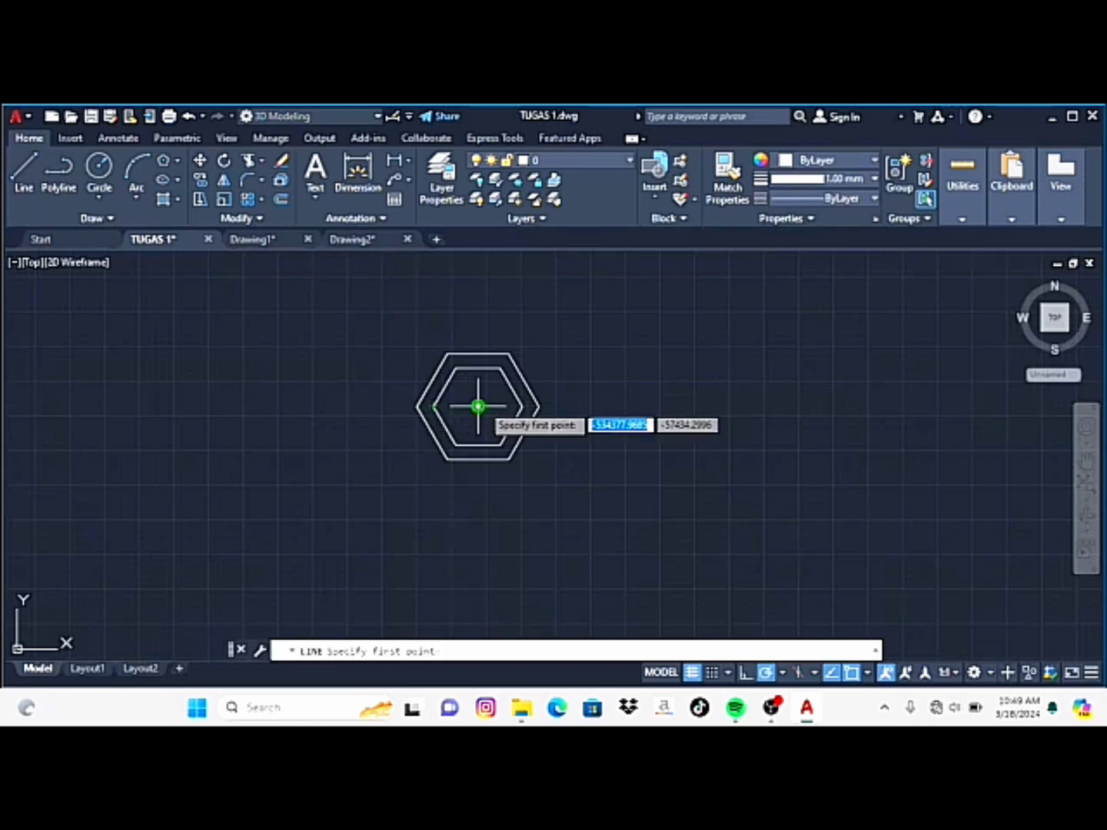
{"action": "key", "text": "Escape"}
{"action": "type", "text": "li"}
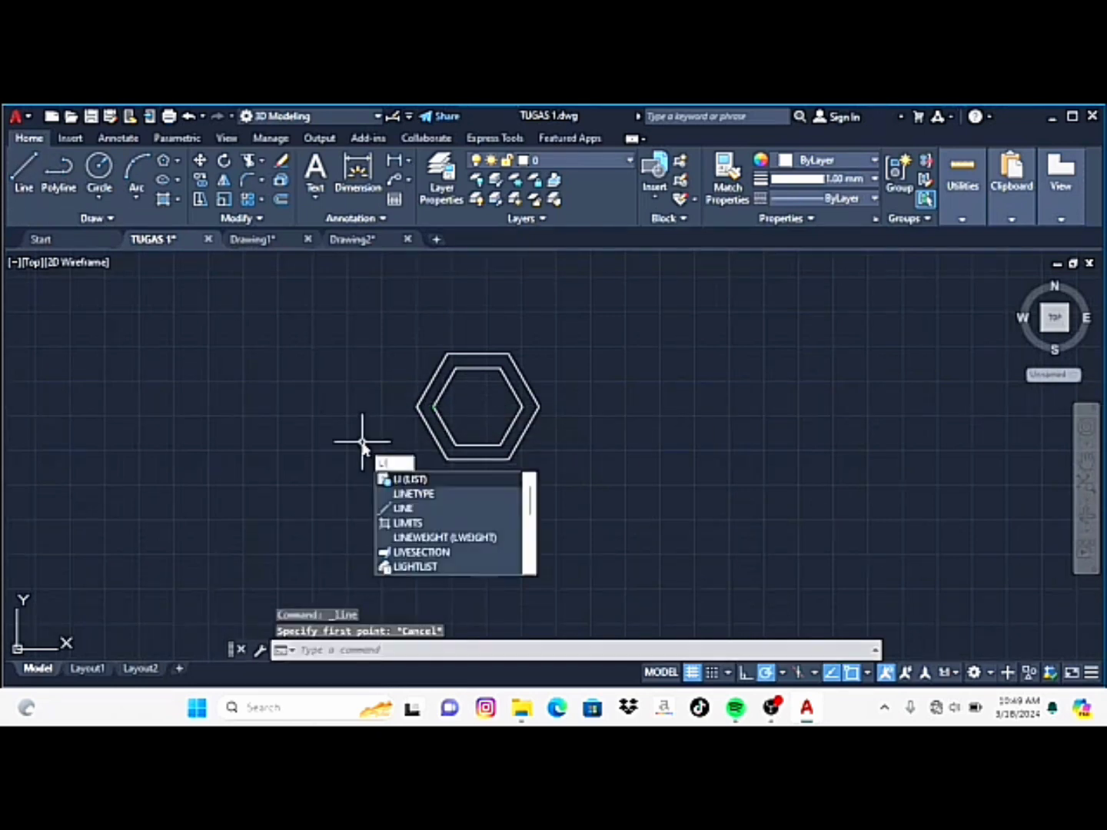
{"action": "key", "text": "Down"}
{"action": "key", "text": "Return"}
{"action": "left_click", "coordinate": [563, 415]}
{"action": "left_click", "coordinate": [597, 544]}
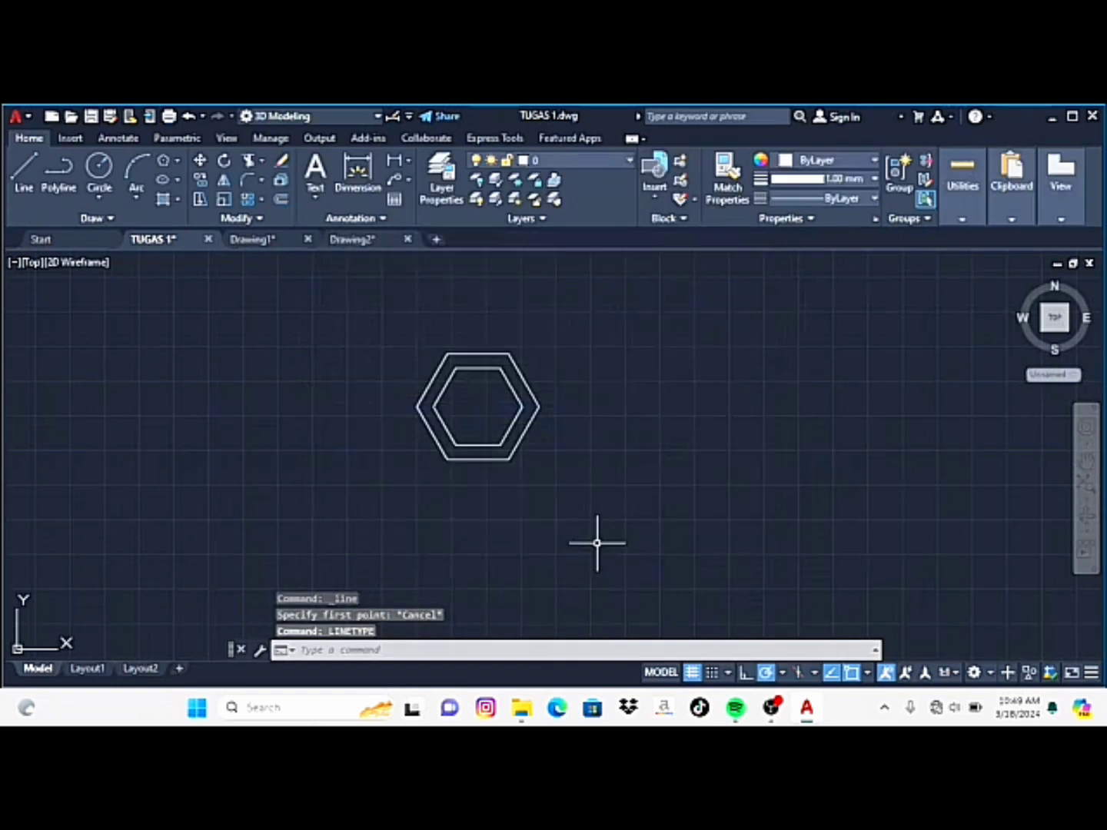
Draw a 125-unit horizontal line from the hexagon centre, then erase it
{"action": "key", "text": "l"}
{"action": "key", "text": "Return"}
{"action": "left_click", "coordinate": [478, 405]}
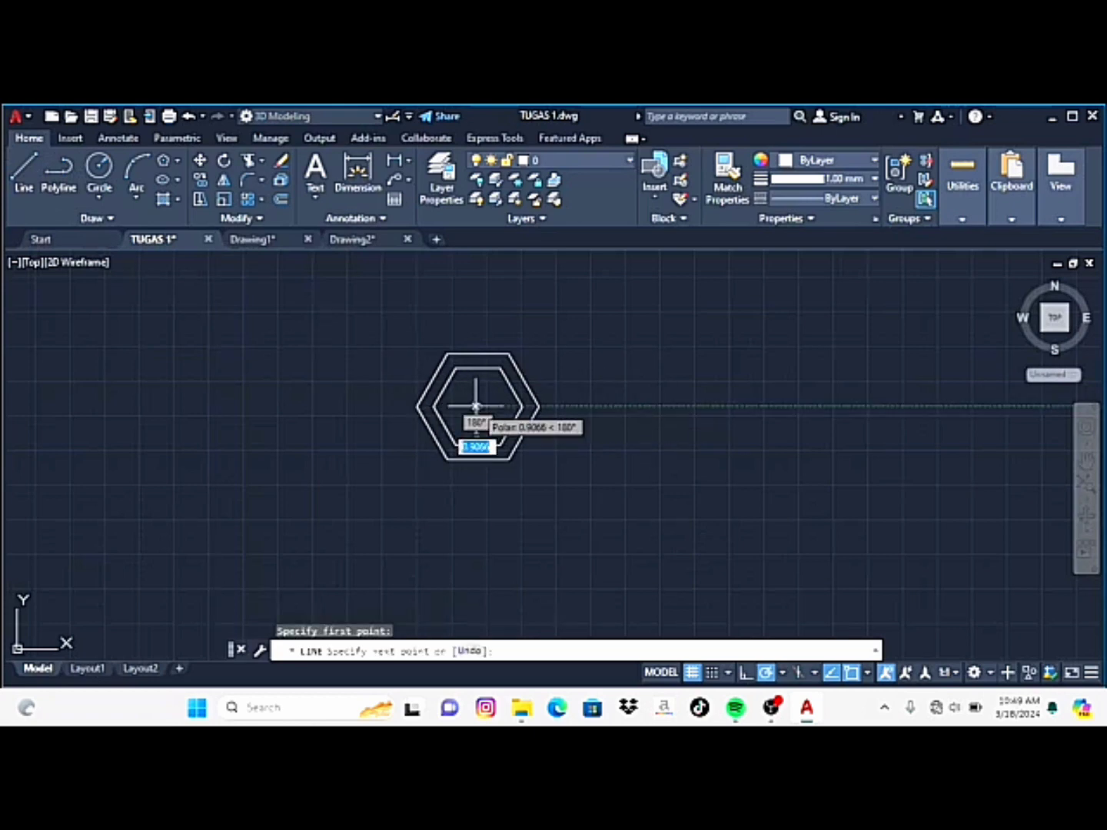
{"action": "type", "text": "125"}
{"action": "key", "text": "Return"}
{"action": "scroll", "coordinate": [793, 455], "scroll_direction": "up", "scroll_amount": 5}
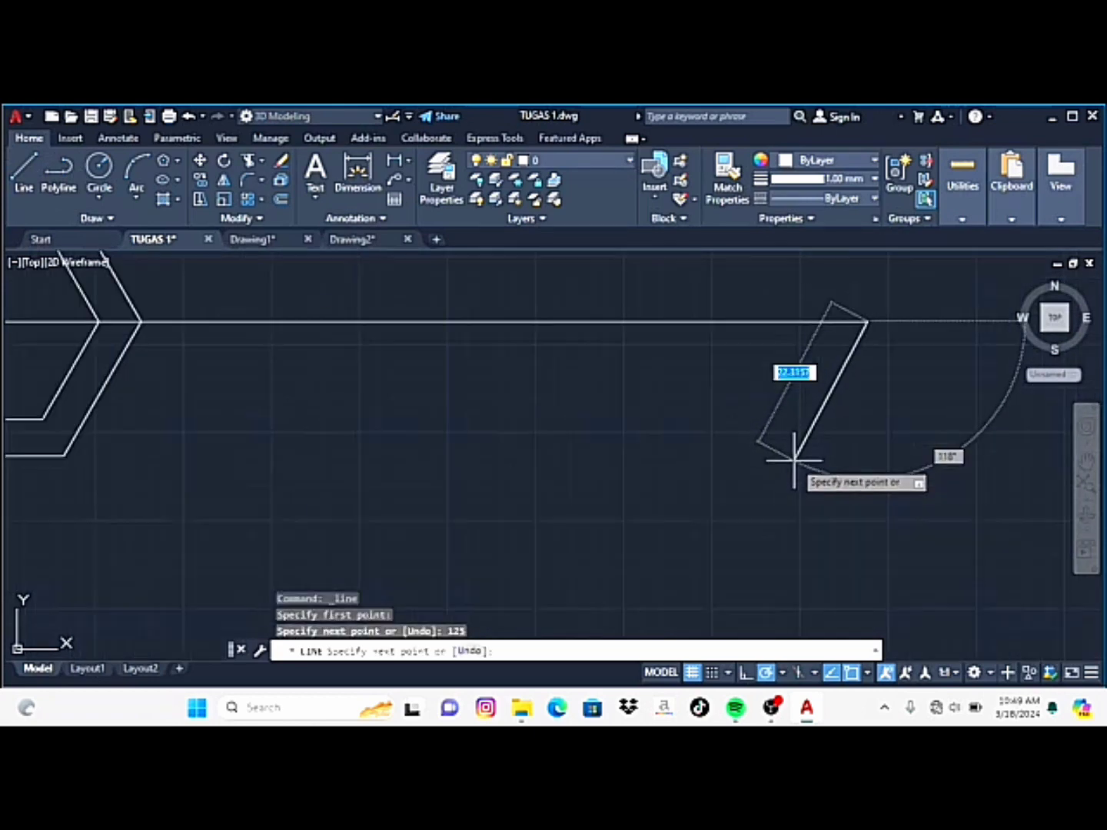
{"action": "scroll", "coordinate": [793, 452], "scroll_direction": "down", "scroll_amount": 2}
{"action": "key", "text": "Escape"}
{"action": "left_click", "coordinate": [611, 372]}
{"action": "key", "text": "Delete"}
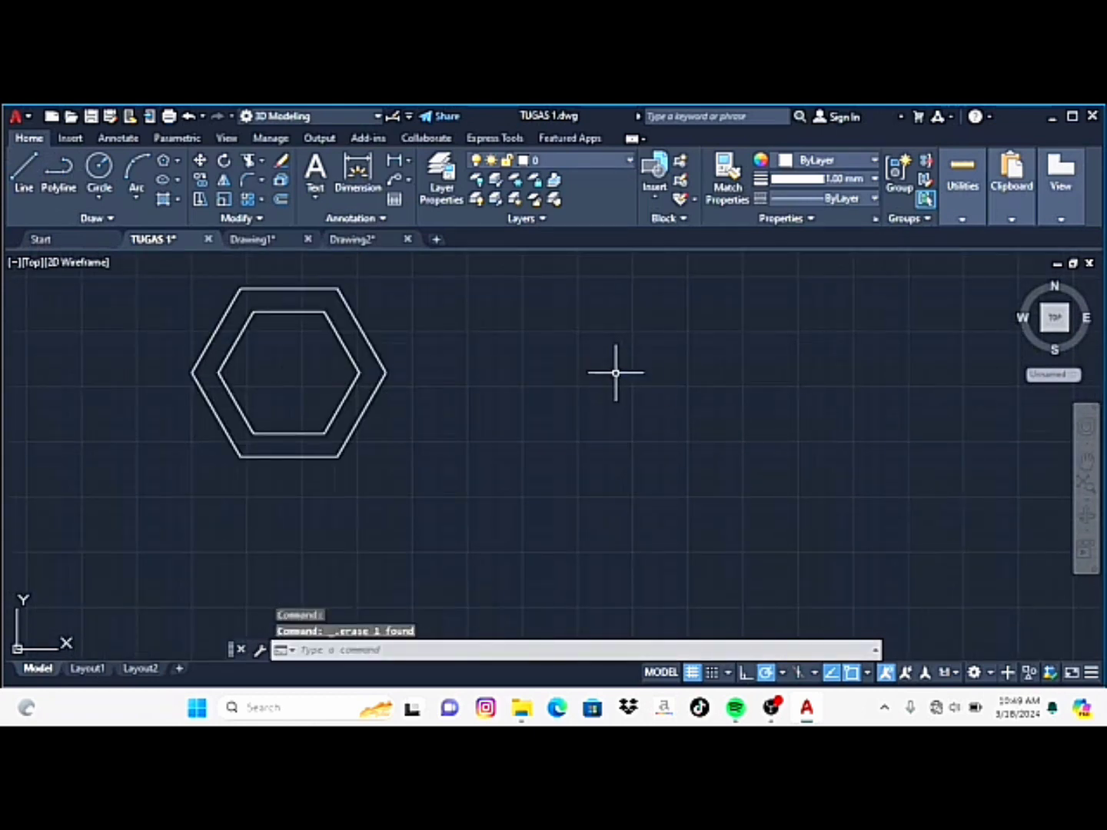
Start the Circle command with the C alias
{"action": "type", "text": "li"}
{"action": "key", "text": "Escape"}
{"action": "type", "text": "c"}
{"action": "key", "text": "Return"}
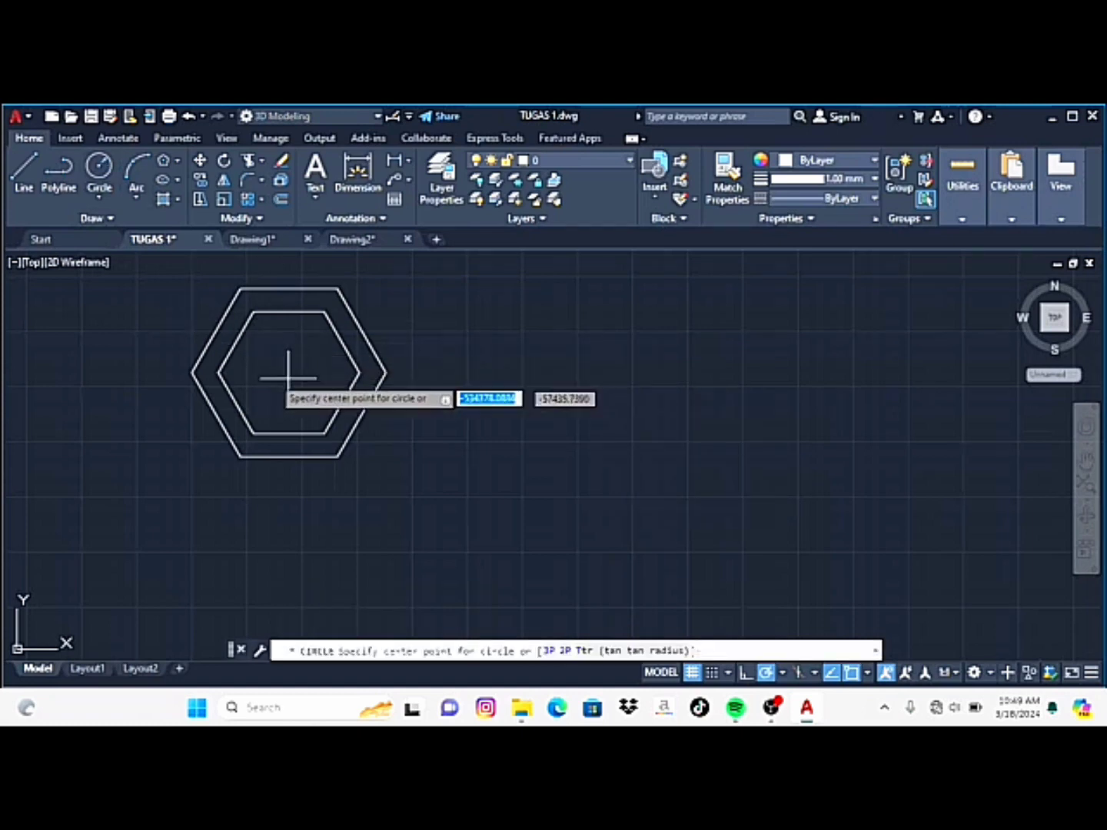
Draw a radius-12 circle centred 125 units right of the hexagon centre
{"action": "left_click", "coordinate": [176, 161]}
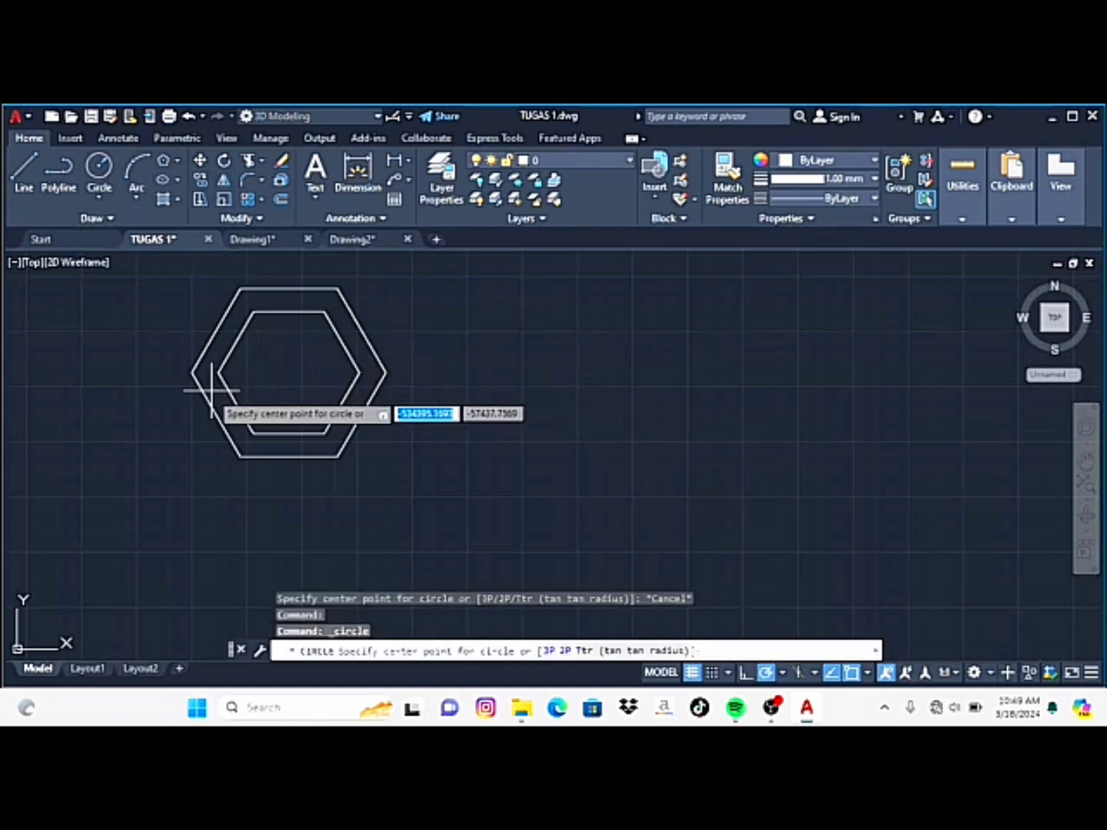
{"action": "type", "text": "125"}
{"action": "key", "text": "Return"}
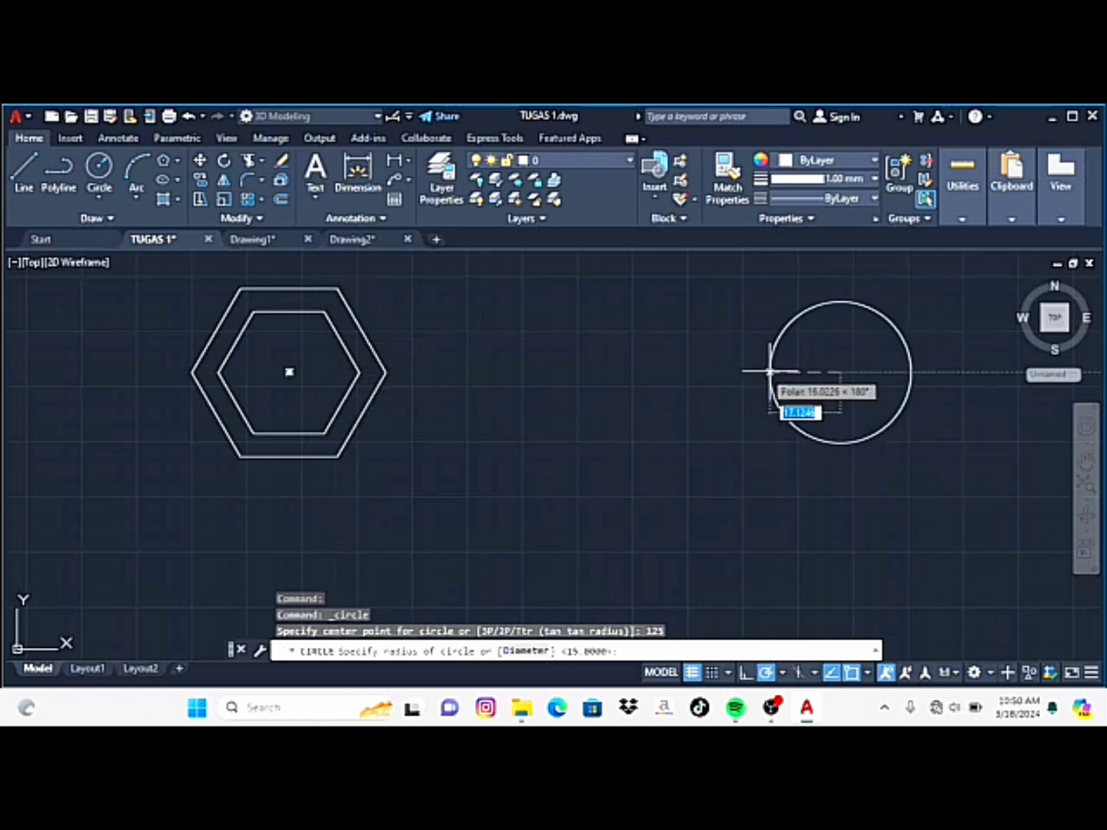
{"action": "key", "text": "Return"}
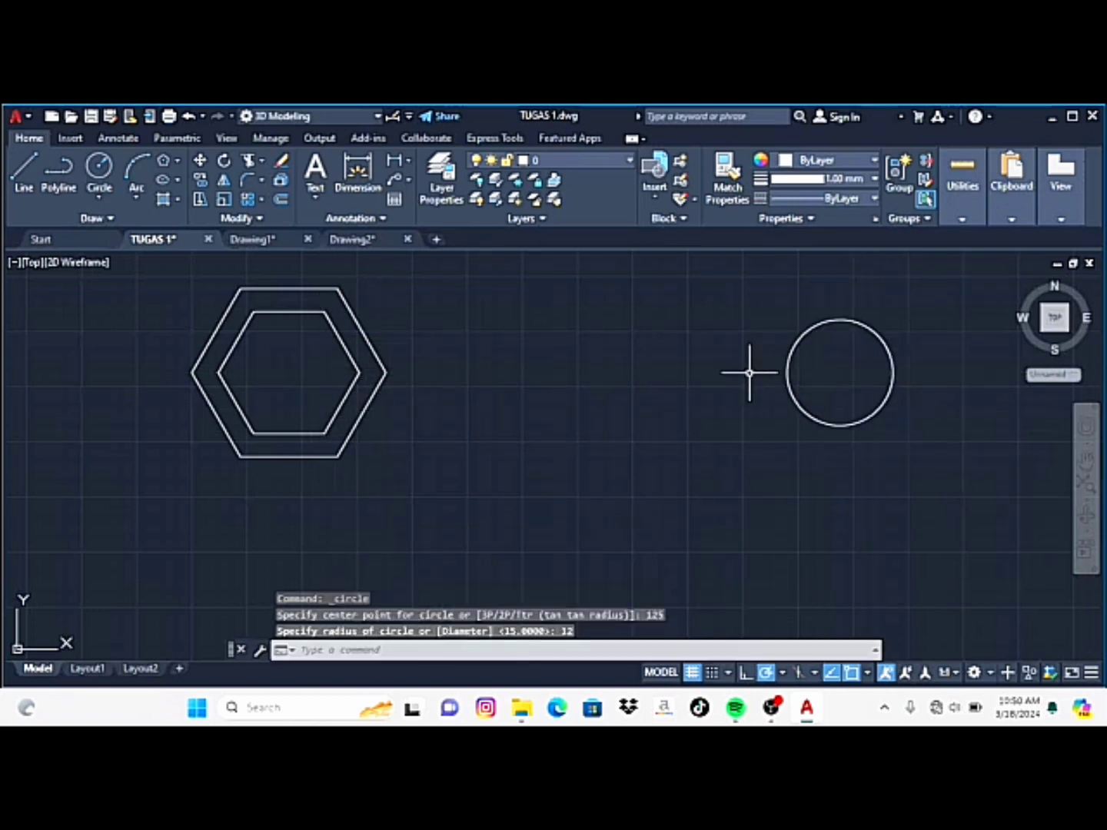
Add a concentric radius-6 circle inside it, then run LINETYPE
{"action": "left_click", "coordinate": [353, 243]}
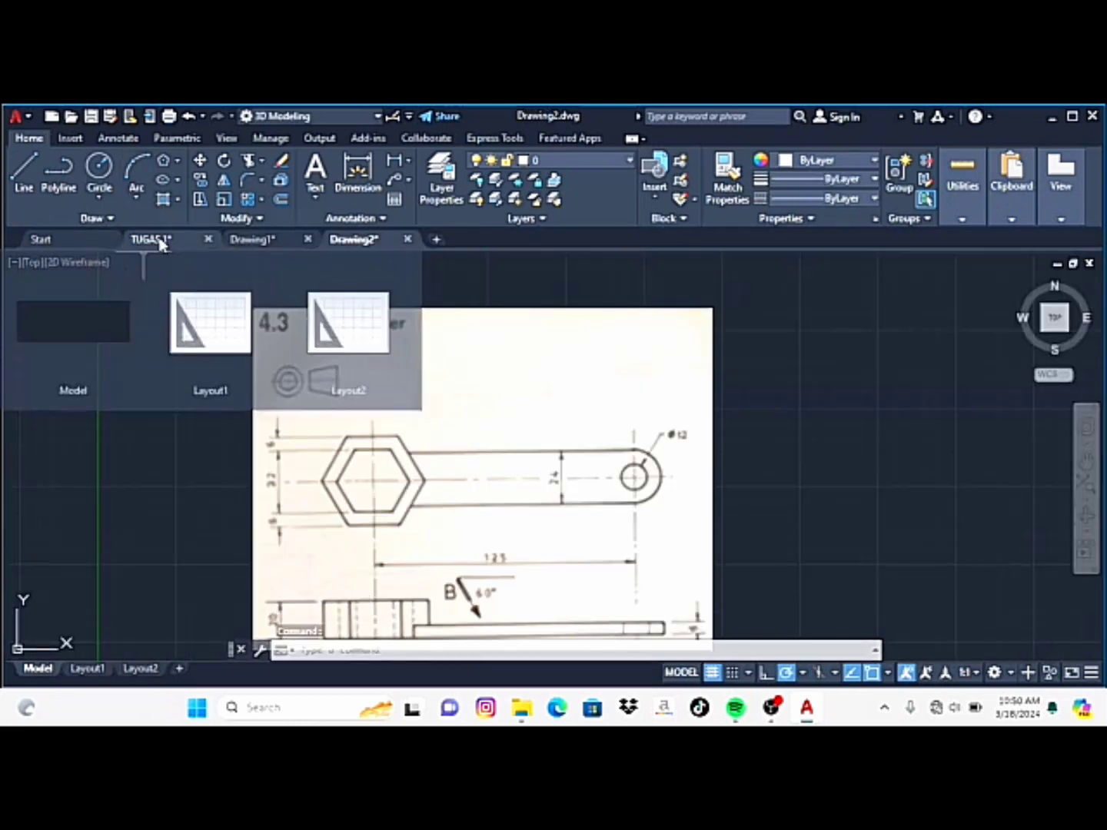
{"action": "left_click", "coordinate": [158, 238]}
{"action": "mouse_move", "coordinate": [353, 240]}
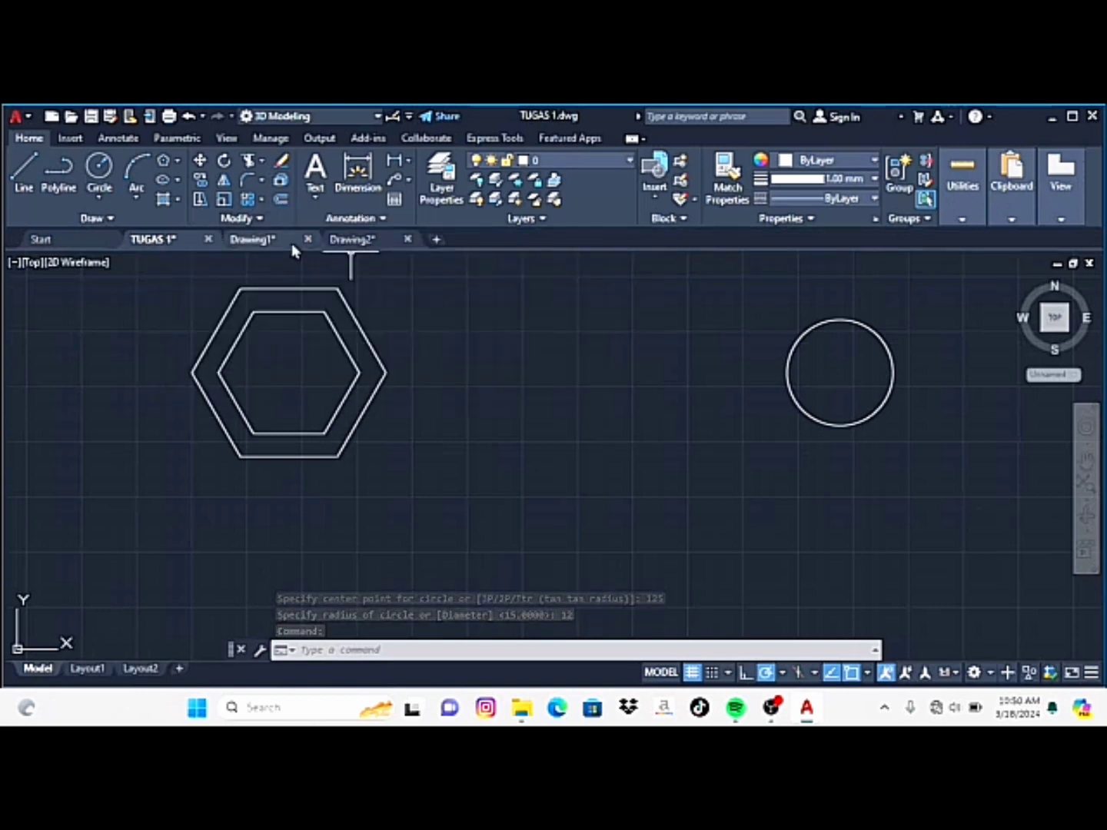
{"action": "left_click", "coordinate": [99, 170]}
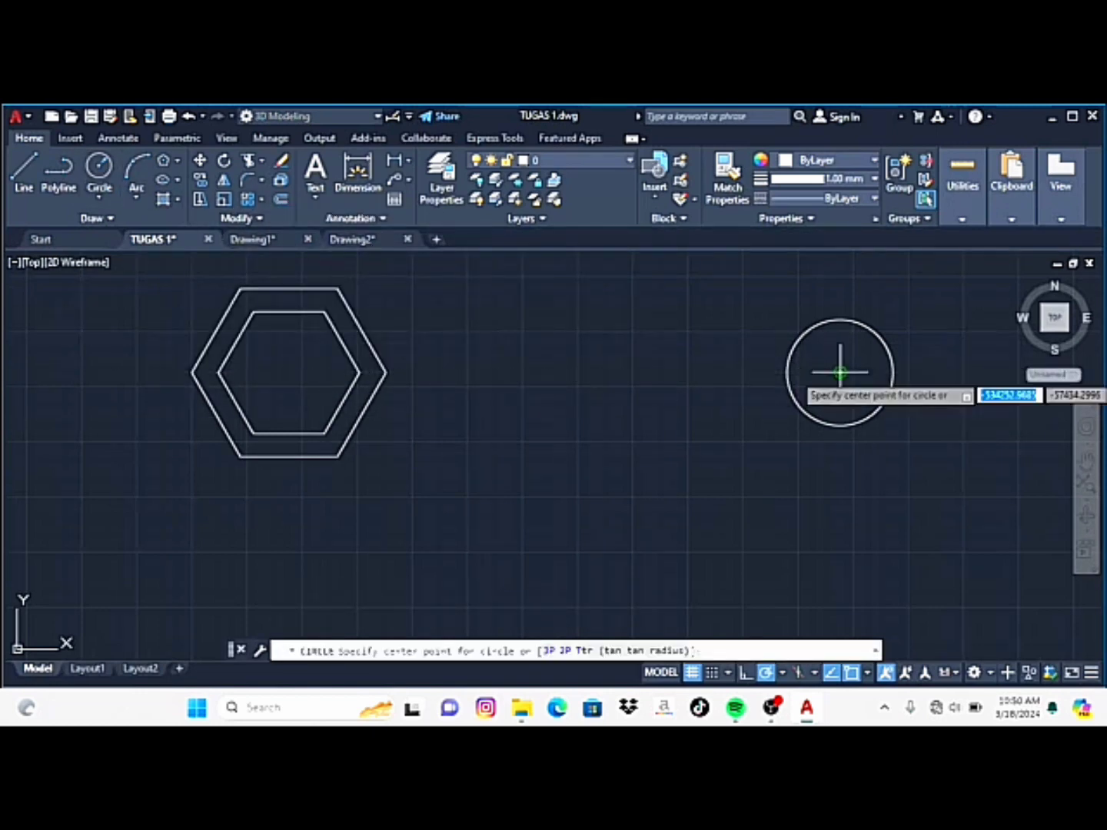
{"action": "left_click", "coordinate": [840, 373]}
{"action": "type", "text": "6"}
{"action": "key", "text": "Return"}
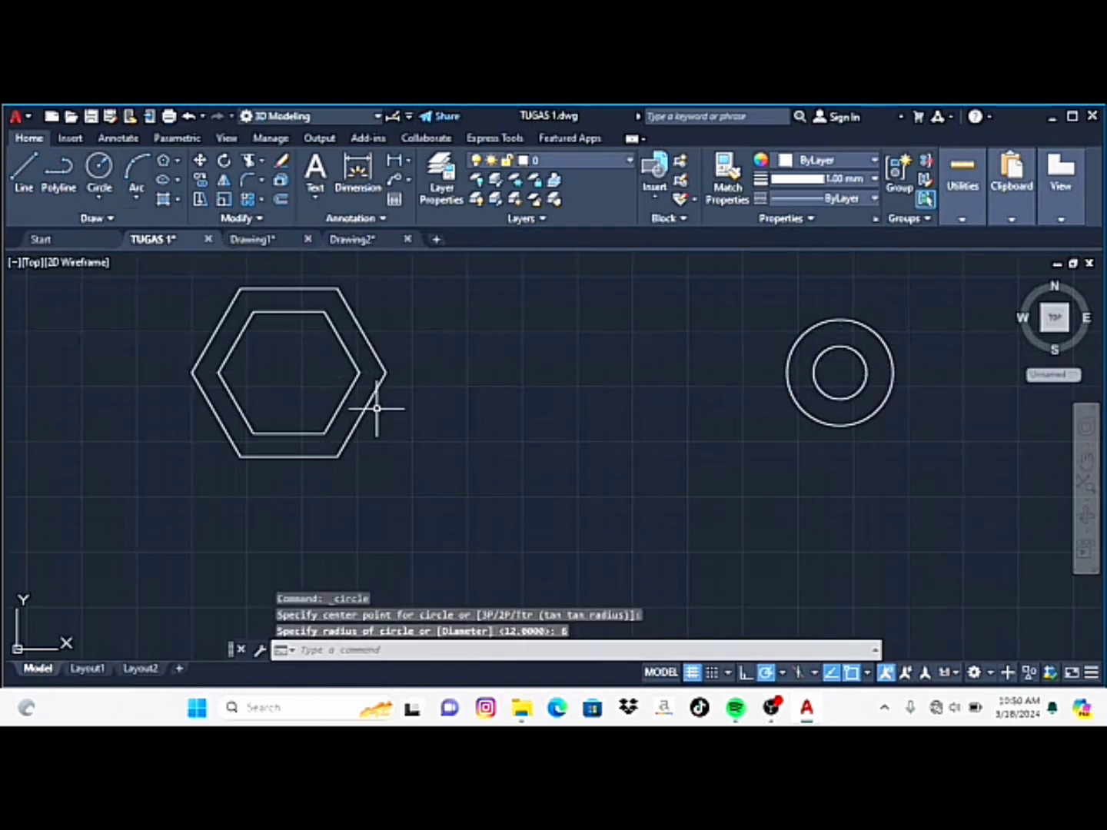
{"action": "type", "text": "linetype"}
{"action": "key", "text": "Return"}
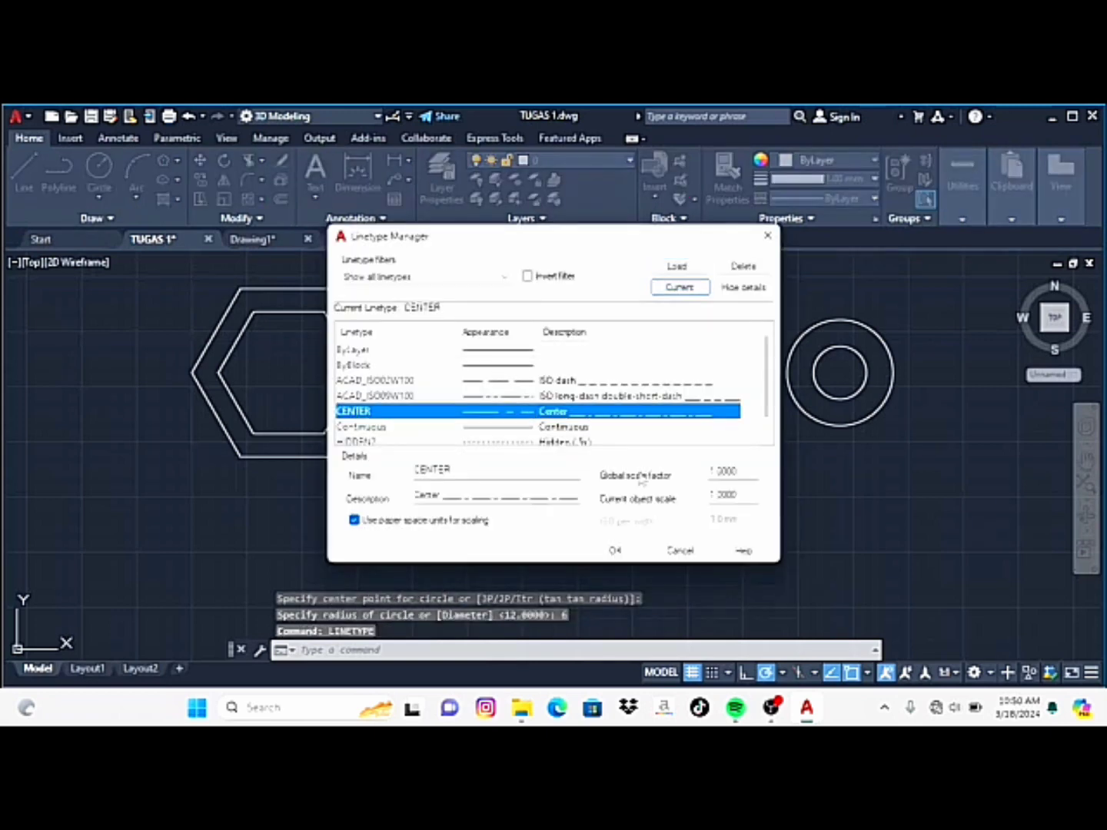
Make CENTER the current linetype and draw a centre line from the hexagon centre to the circle centre
{"action": "left_click", "coordinate": [615, 551]}
{"action": "type", "text": "l"}
{"action": "key", "text": "Return"}
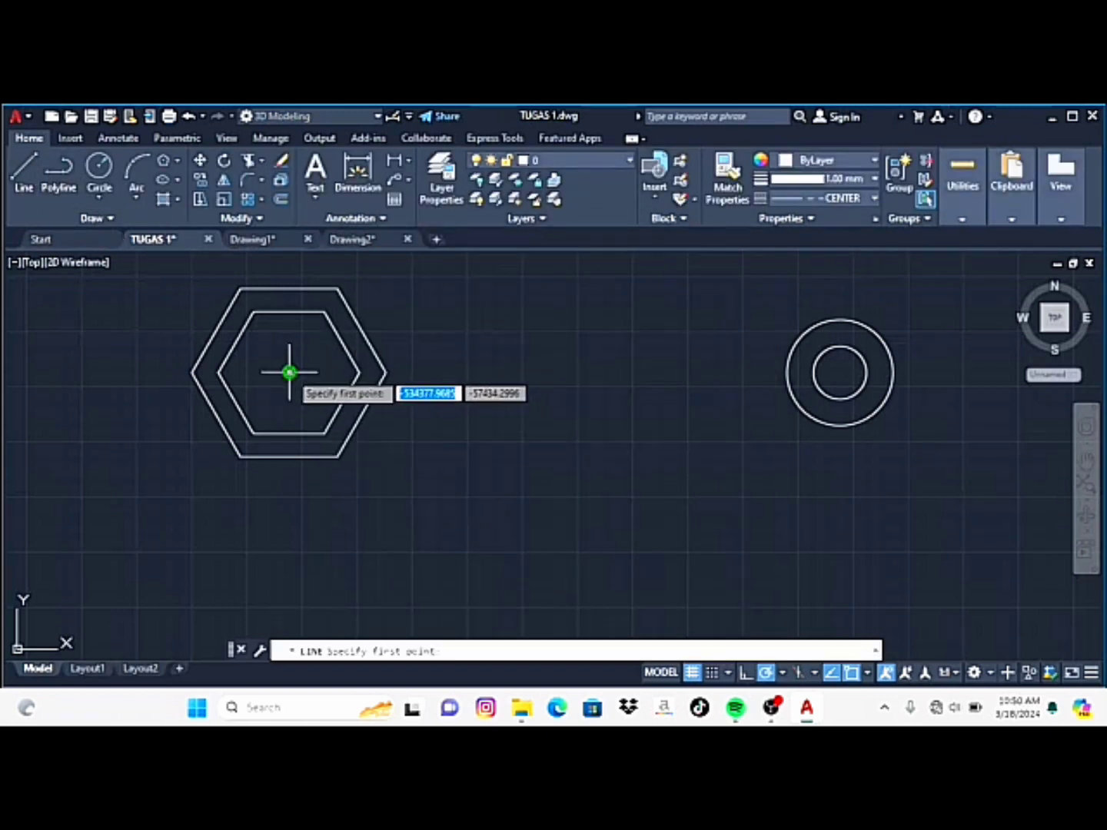
{"action": "left_click", "coordinate": [289, 373]}
{"action": "left_click", "coordinate": [841, 372]}
{"action": "key", "text": "Return"}
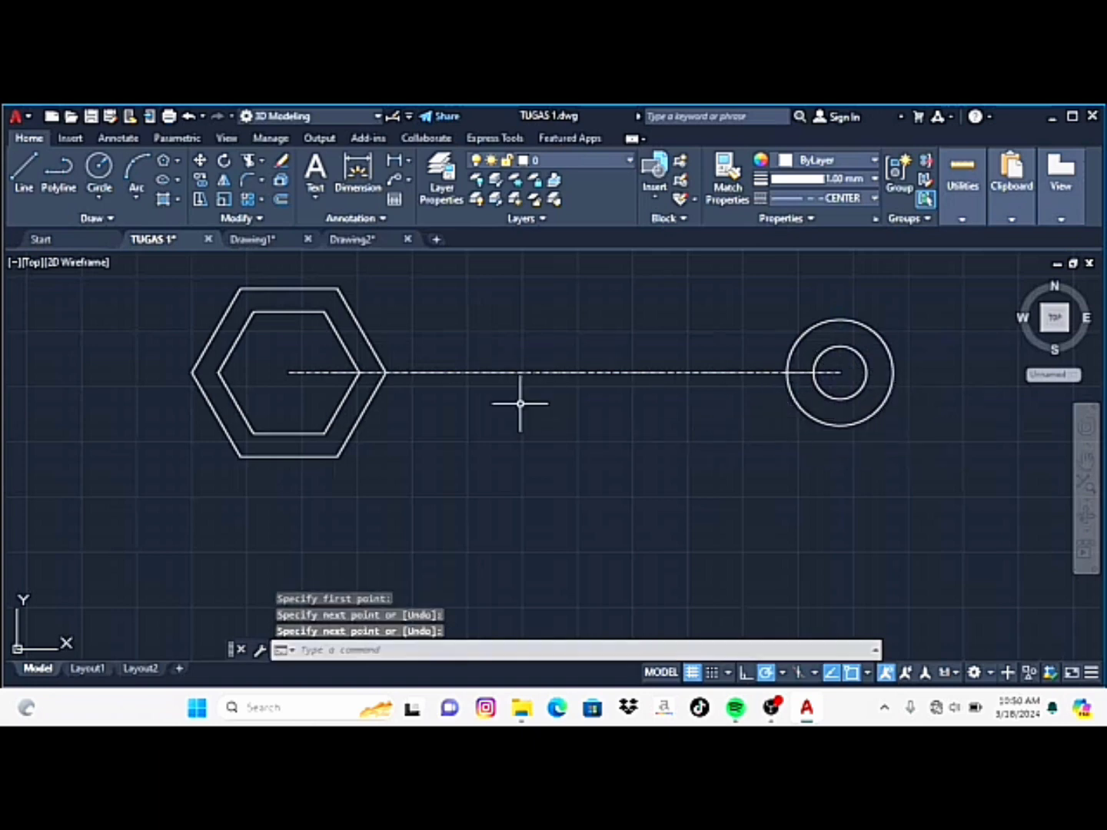
Extend the centre line left past the hexagon and right past the circle
{"action": "left_click", "coordinate": [29, 170]}
{"action": "left_click", "coordinate": [289, 373]}
{"action": "left_click", "coordinate": [104, 373]}
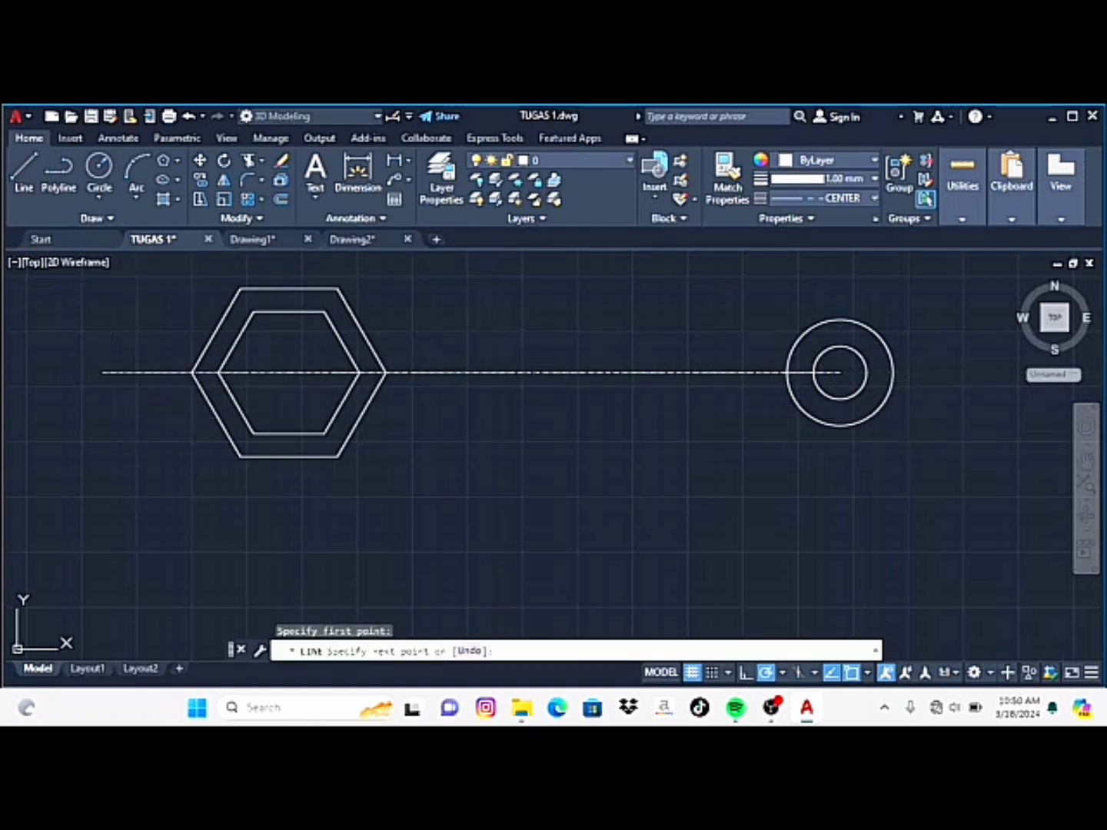
{"action": "key", "text": "Return"}
Reset the current linetype to ByLayer in the Linetype Manager and glance at the reference
{"action": "key", "text": "Return"}
{"action": "left_click", "coordinate": [841, 373]}
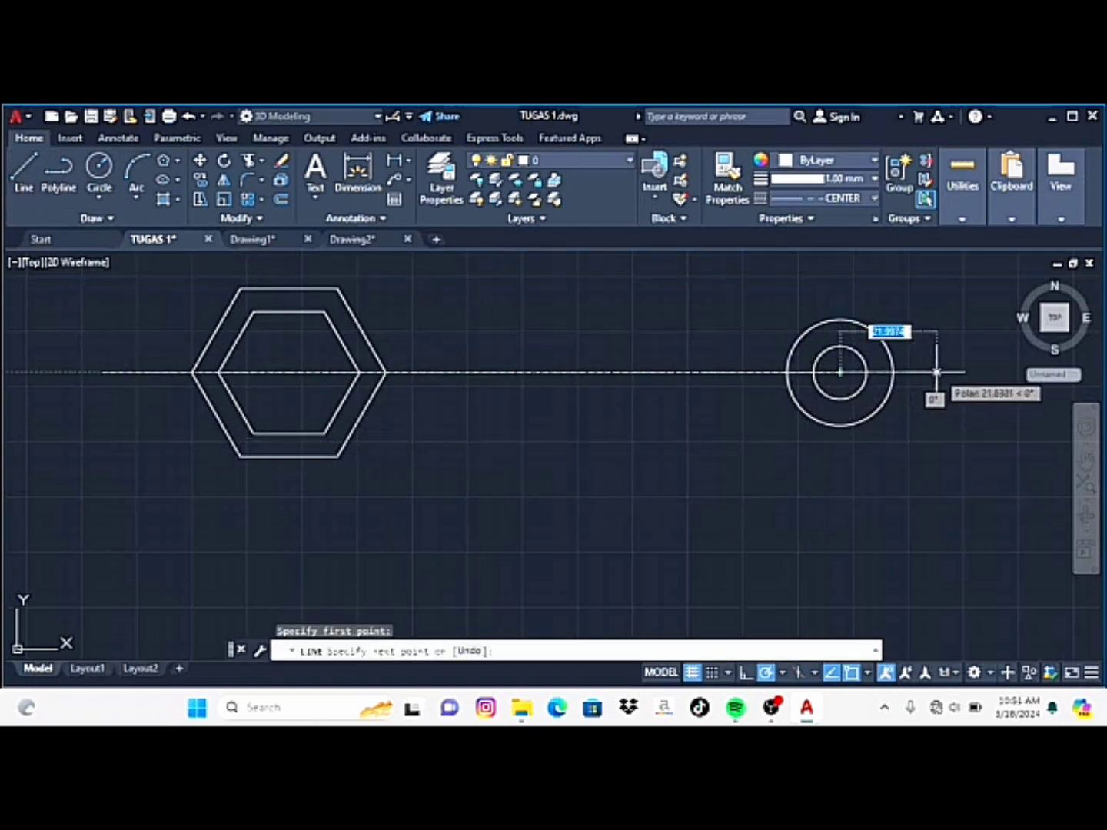
{"action": "left_click", "coordinate": [938, 372]}
{"action": "key", "text": "Return"}
{"action": "type", "text": "li"}
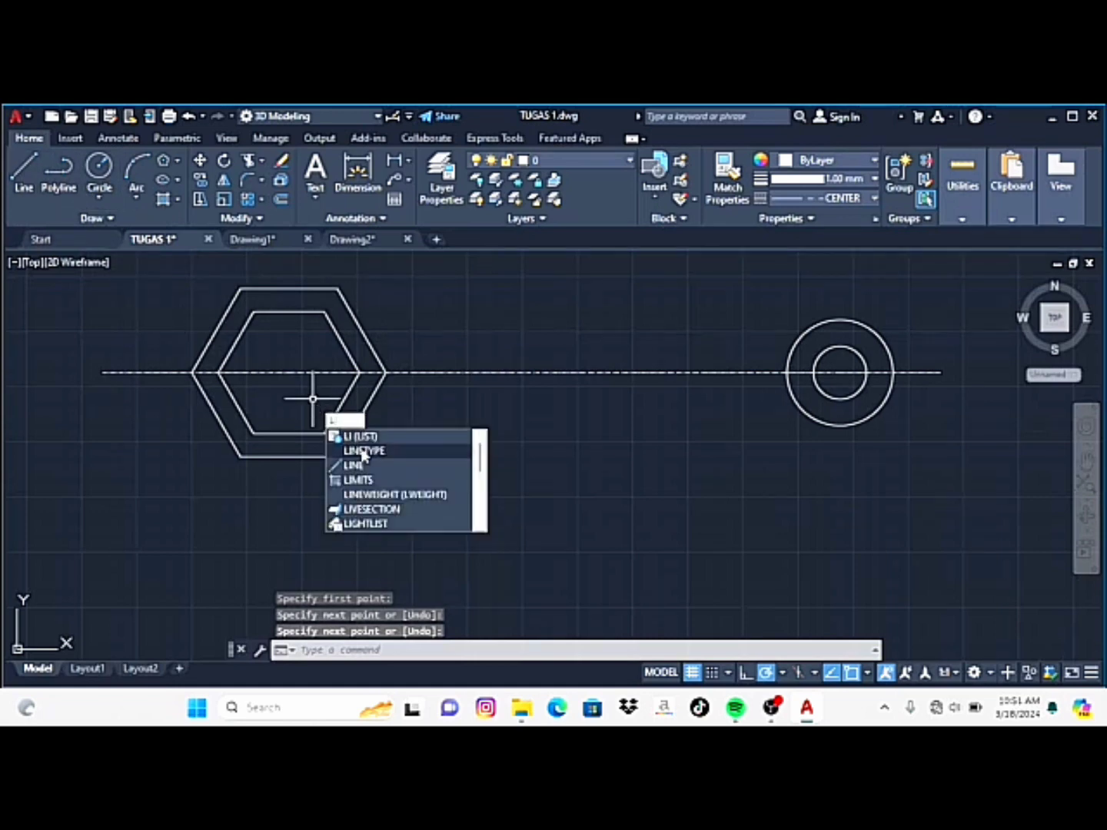
{"action": "left_click", "coordinate": [357, 450]}
{"action": "left_click", "coordinate": [681, 286]}
{"action": "left_click", "coordinate": [612, 549]}
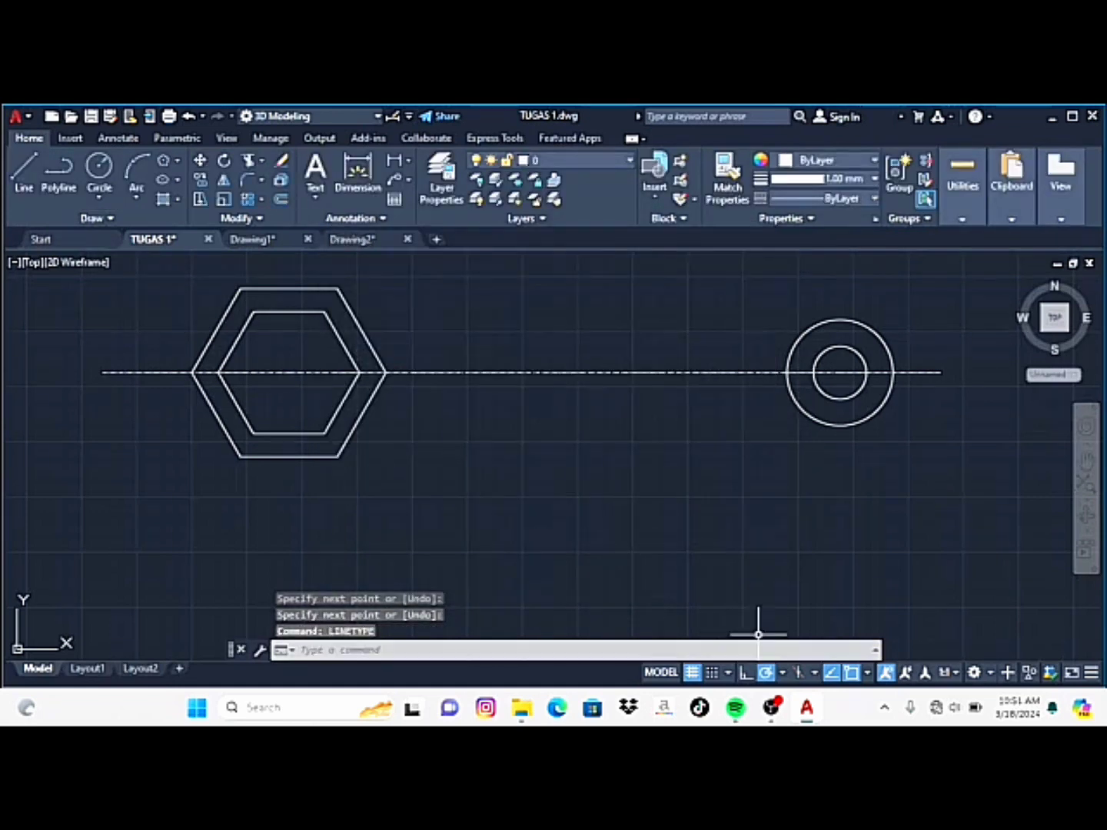
{"action": "left_click", "coordinate": [353, 239]}
{"action": "left_click", "coordinate": [150, 240]}
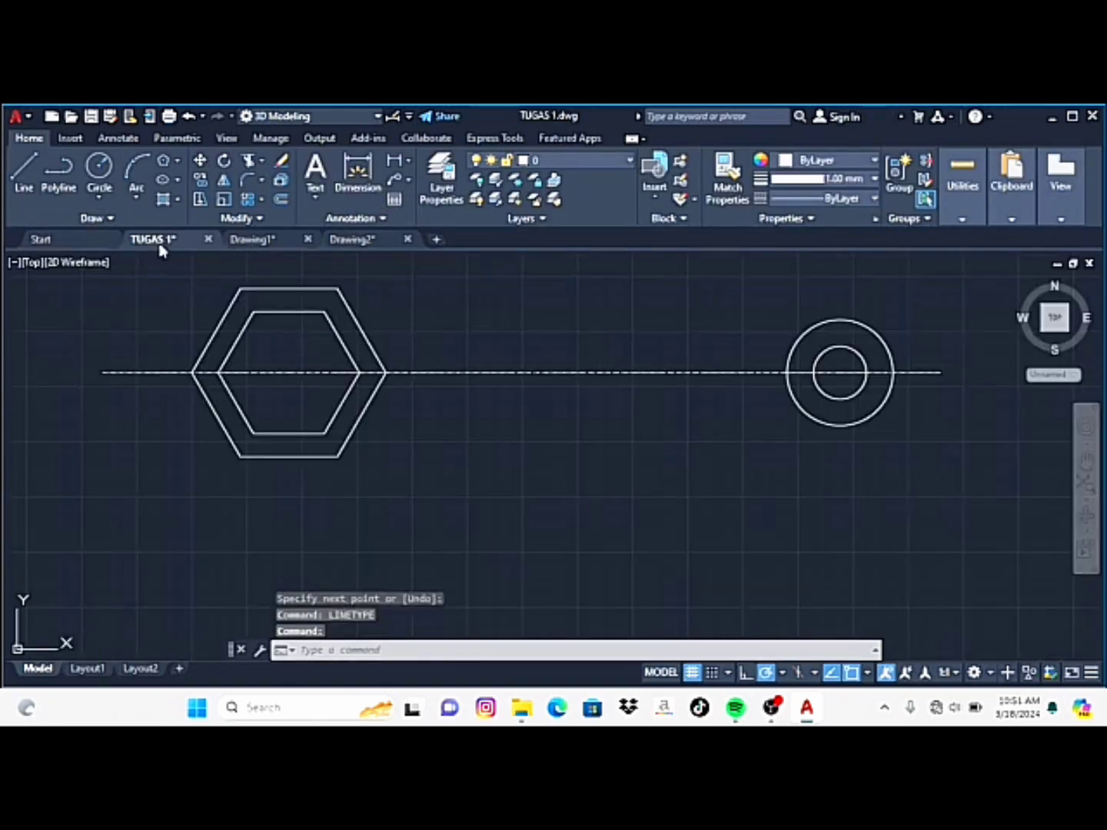
Draw the top (12 above centre) and bottom handle edges from the circle to the hexagon's sides
{"action": "left_click", "coordinate": [23, 175]}
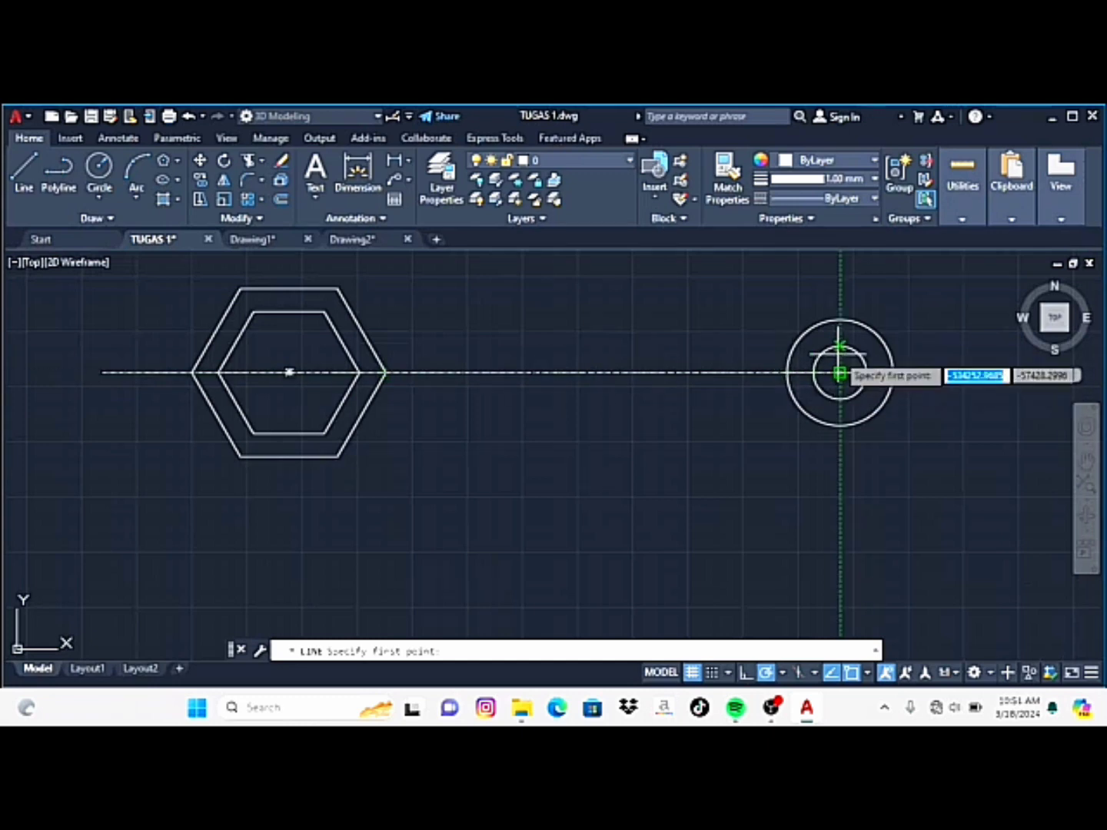
{"action": "type", "text": "12"}
{"action": "key", "text": "Return"}
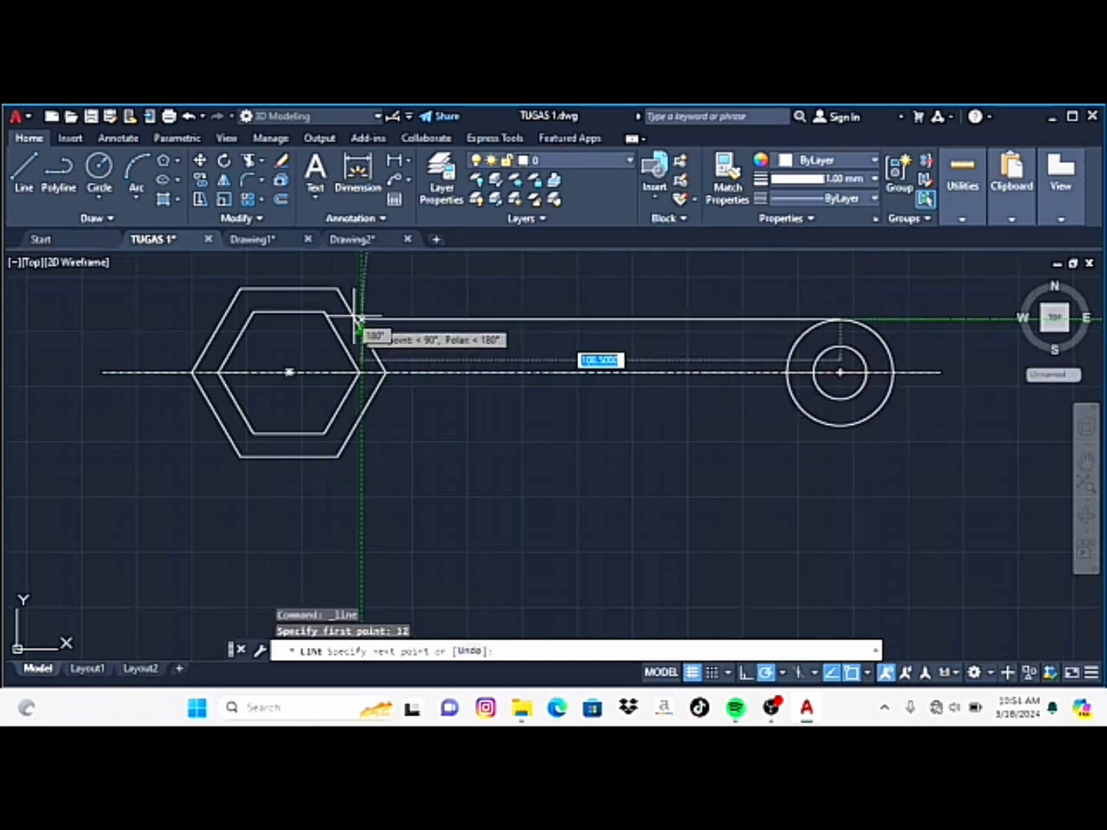
{"action": "left_click", "coordinate": [358, 318]}
{"action": "key", "text": "Return"}
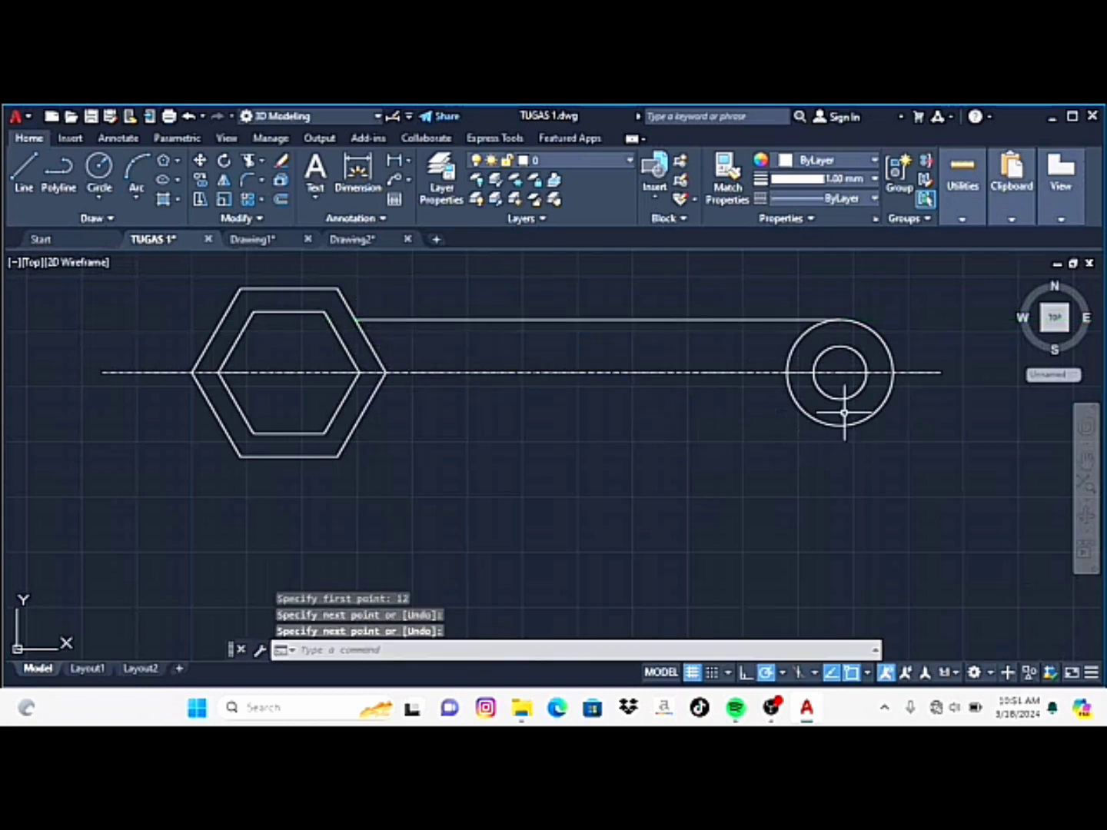
{"action": "left_click", "coordinate": [24, 170]}
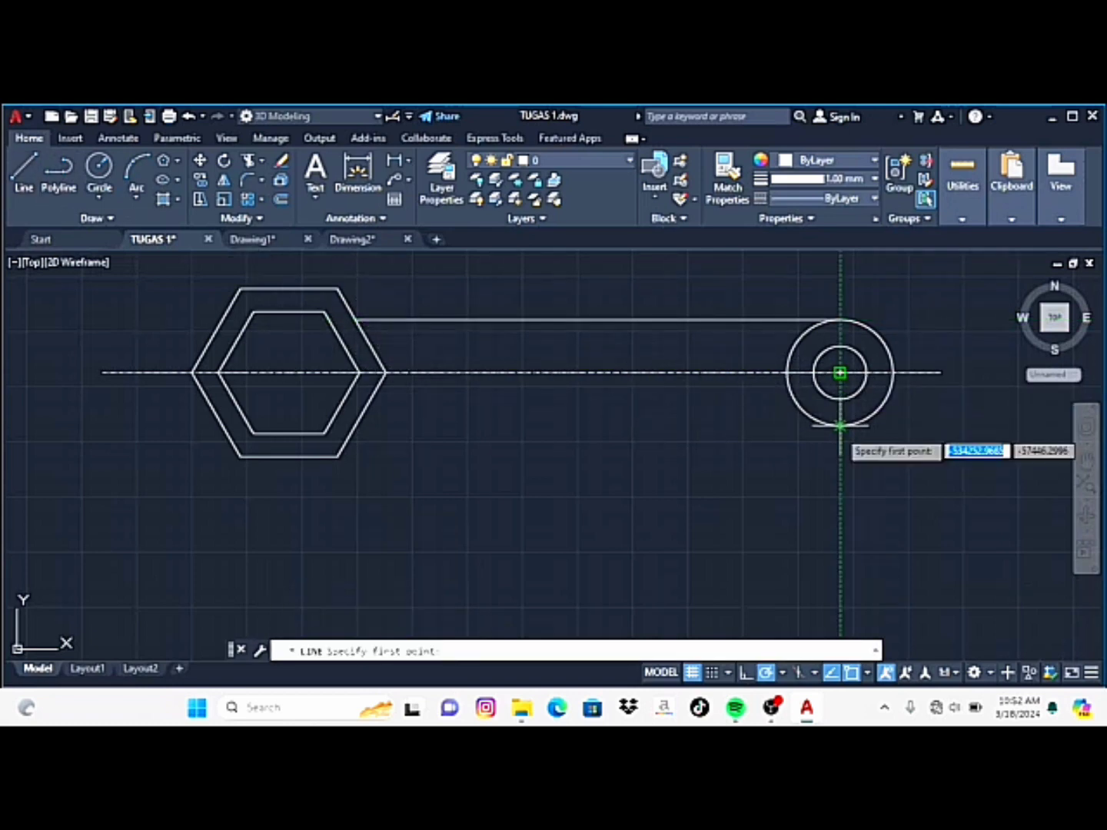
{"action": "left_click", "coordinate": [841, 425]}
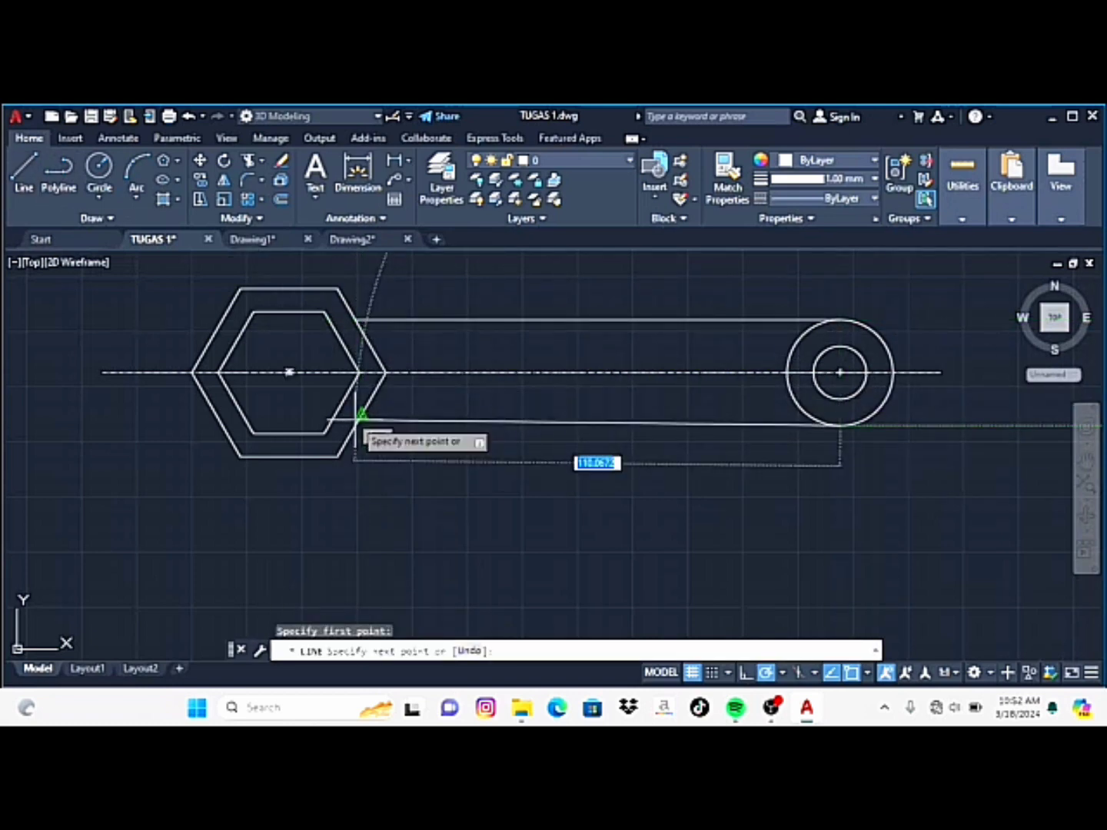
{"action": "scroll", "coordinate": [361, 412], "scroll_direction": "up", "scroll_amount": 2}
{"action": "scroll", "coordinate": [362, 411], "scroll_direction": "down", "scroll_amount": 2}
{"action": "left_click", "coordinate": [358, 422]}
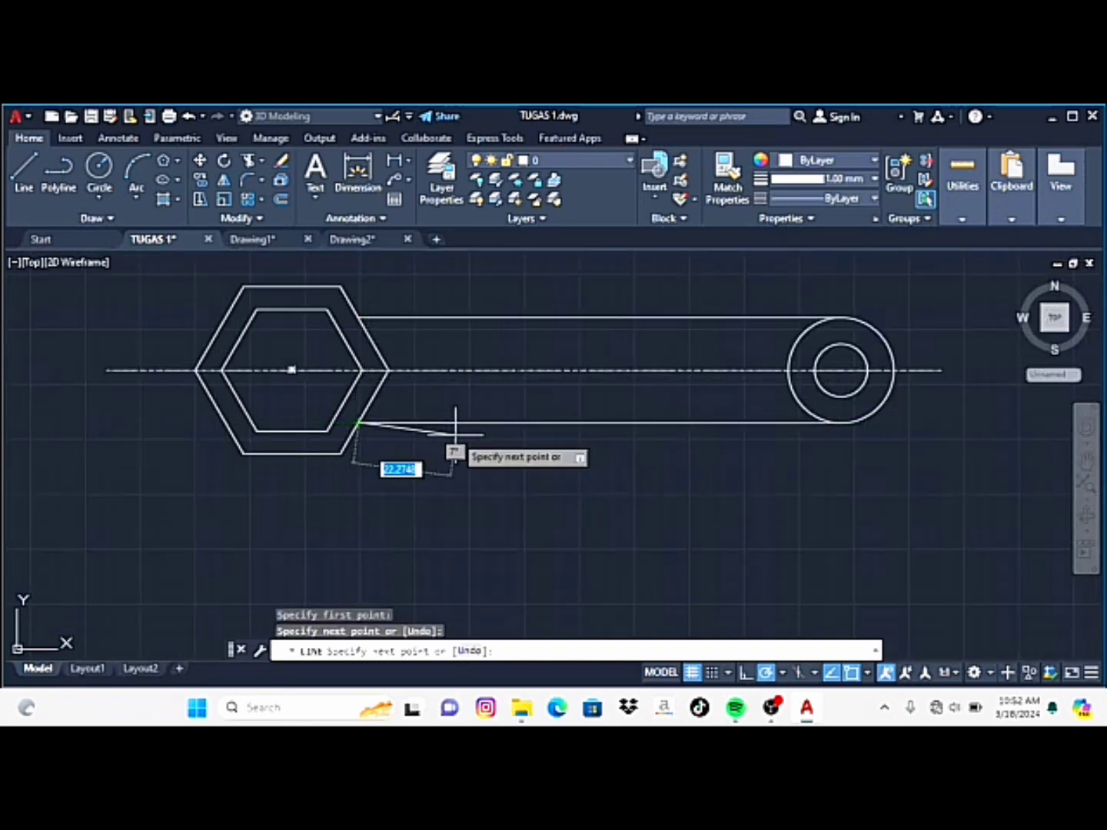
{"action": "key", "text": "Return"}
Pan the Box spanner reference image into full view, then return to TUGAS 1
{"action": "left_click", "coordinate": [362, 241]}
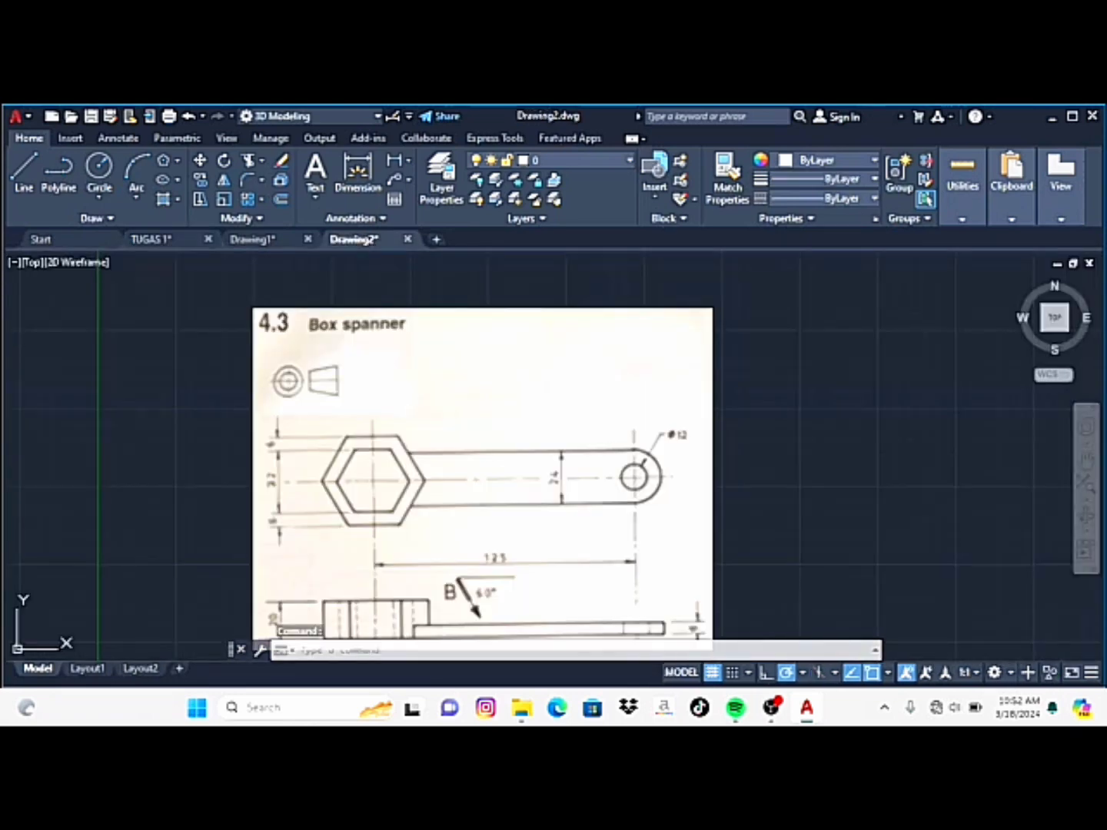
{"action": "left_click", "coordinate": [1086, 460]}
{"action": "left_click_drag", "start_coordinate": [507, 619], "coordinate": [510, 550]}
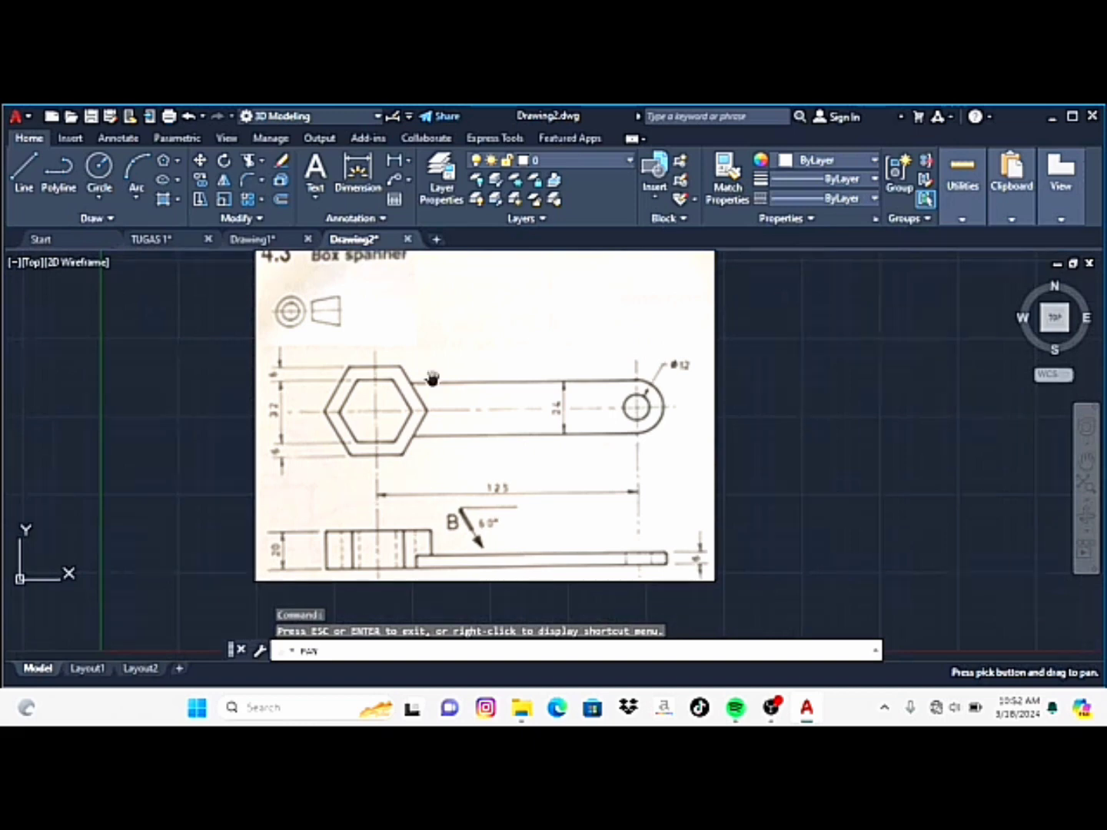
{"action": "left_click", "coordinate": [167, 241]}
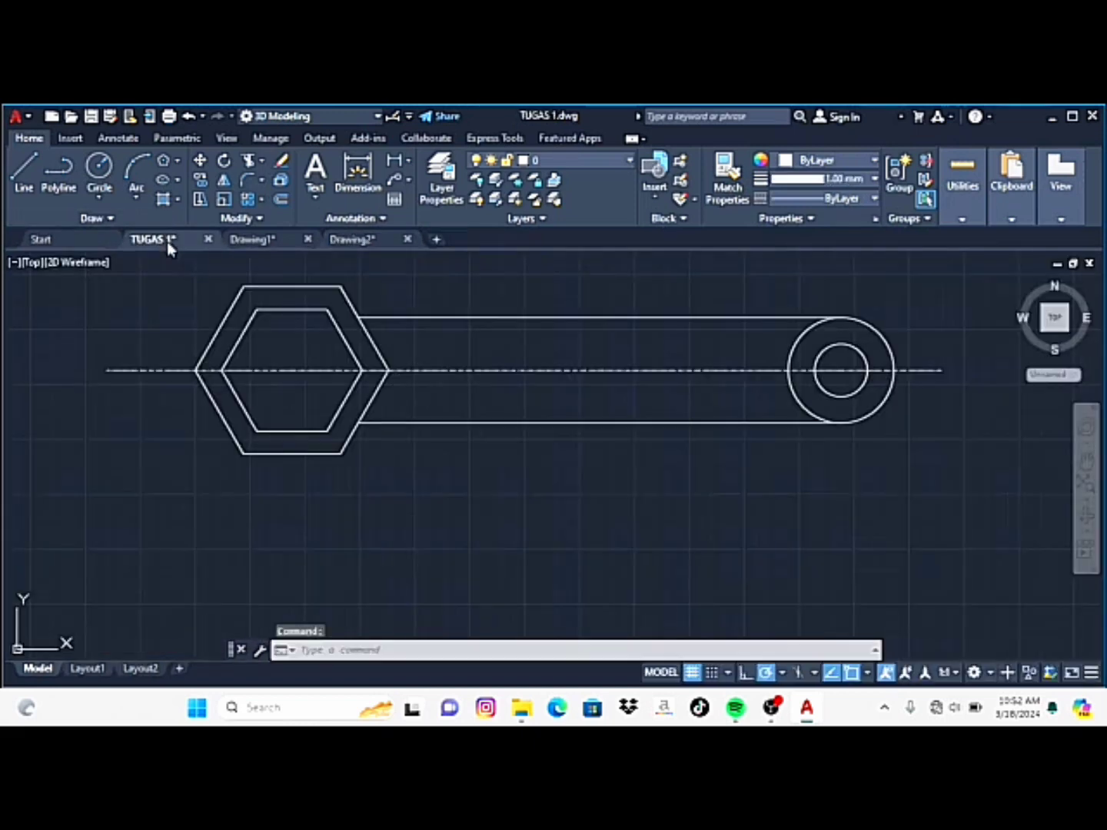
Trim the outer circle's arc inside the handle to round the handle end
{"action": "type", "text": "tr"}
{"action": "key", "text": "Return"}
{"action": "left_click", "coordinate": [797, 349]}
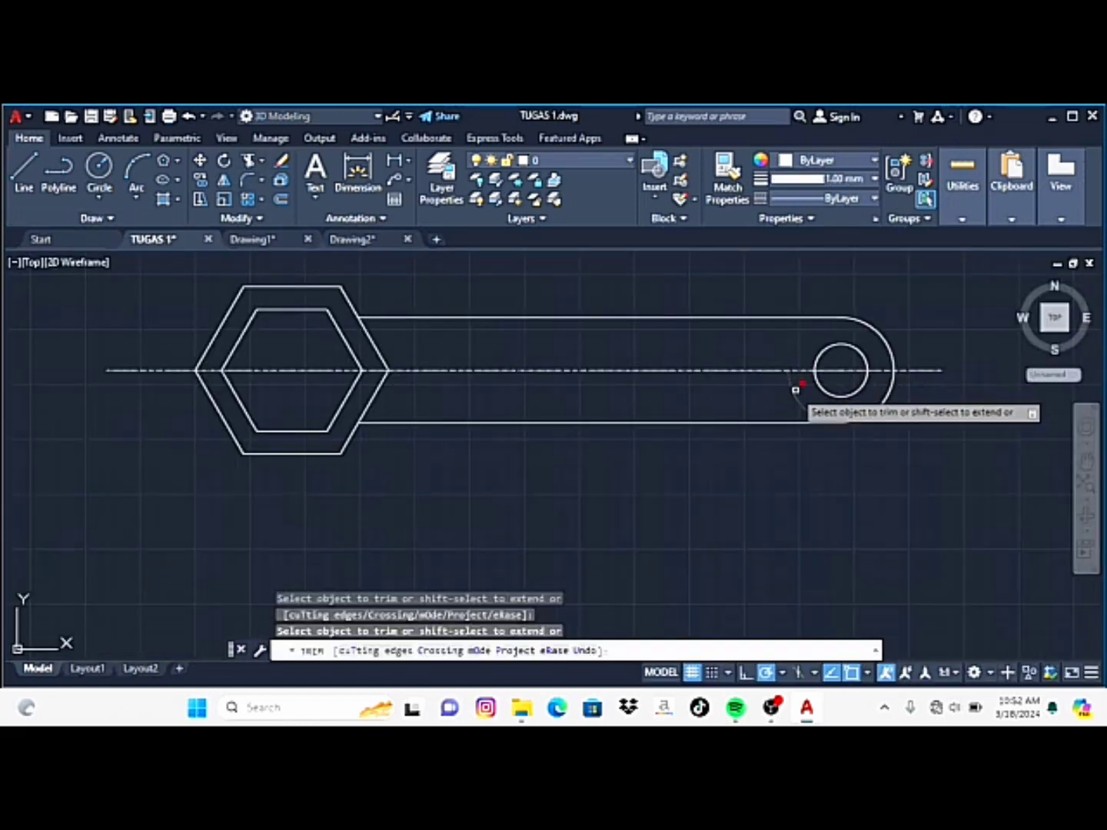
{"action": "key", "text": "Return"}
{"action": "left_click", "coordinate": [1086, 461]}
{"action": "left_click_drag", "start_coordinate": [840, 503], "coordinate": [843, 477]}
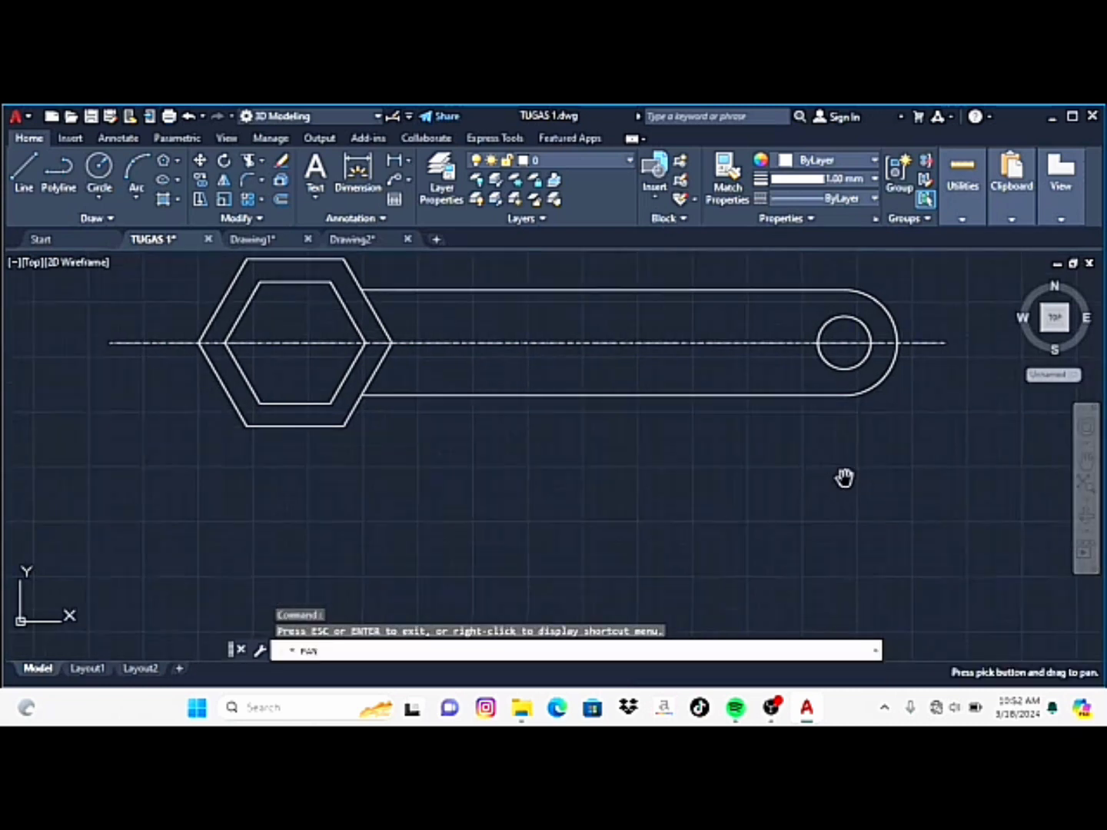
{"action": "left_click", "coordinate": [24, 176]}
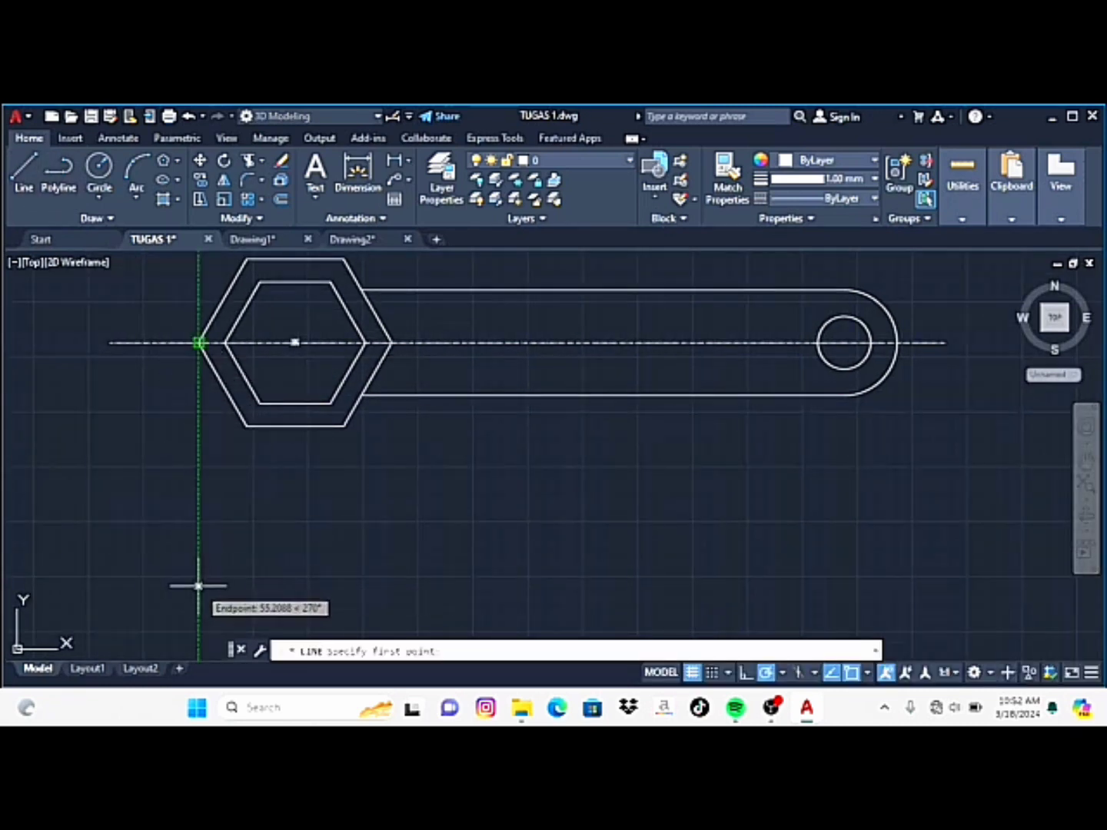
Cancel a misplaced line below the hexagon and recheck the Box spanner reference
{"action": "left_click", "coordinate": [199, 599]}
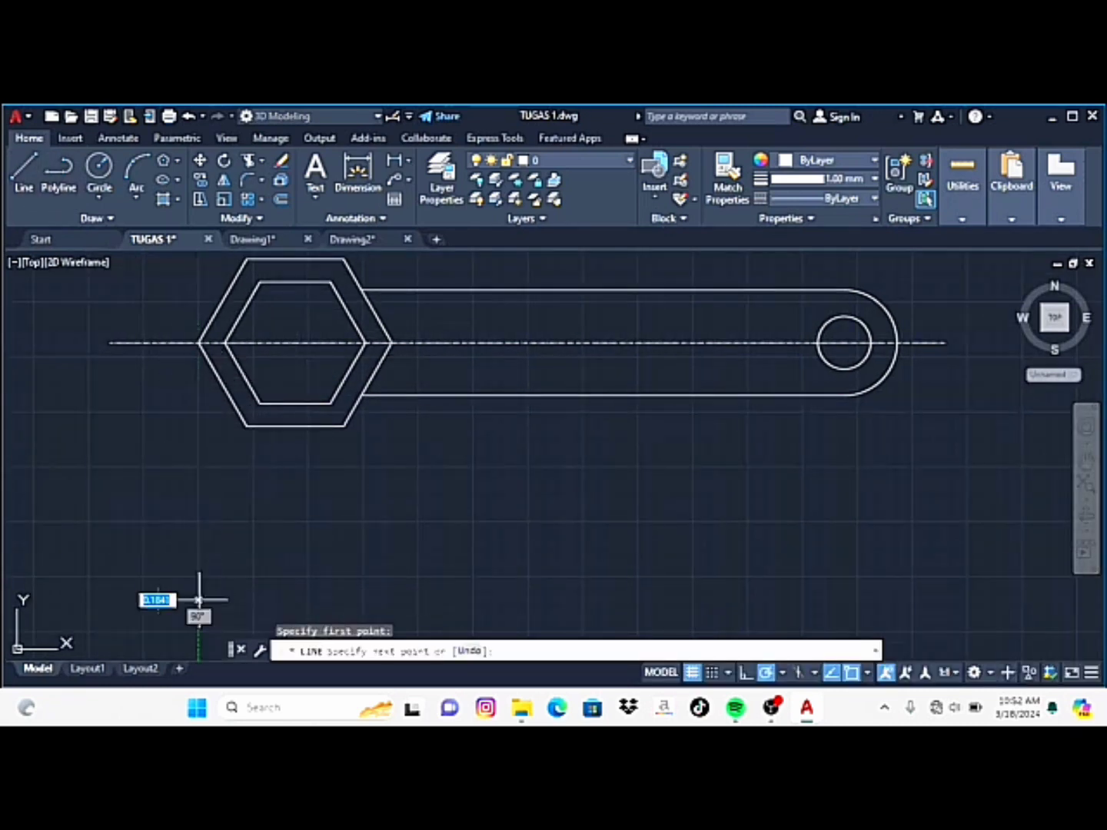
{"action": "key", "text": "Escape"}
{"action": "left_click", "coordinate": [370, 239]}
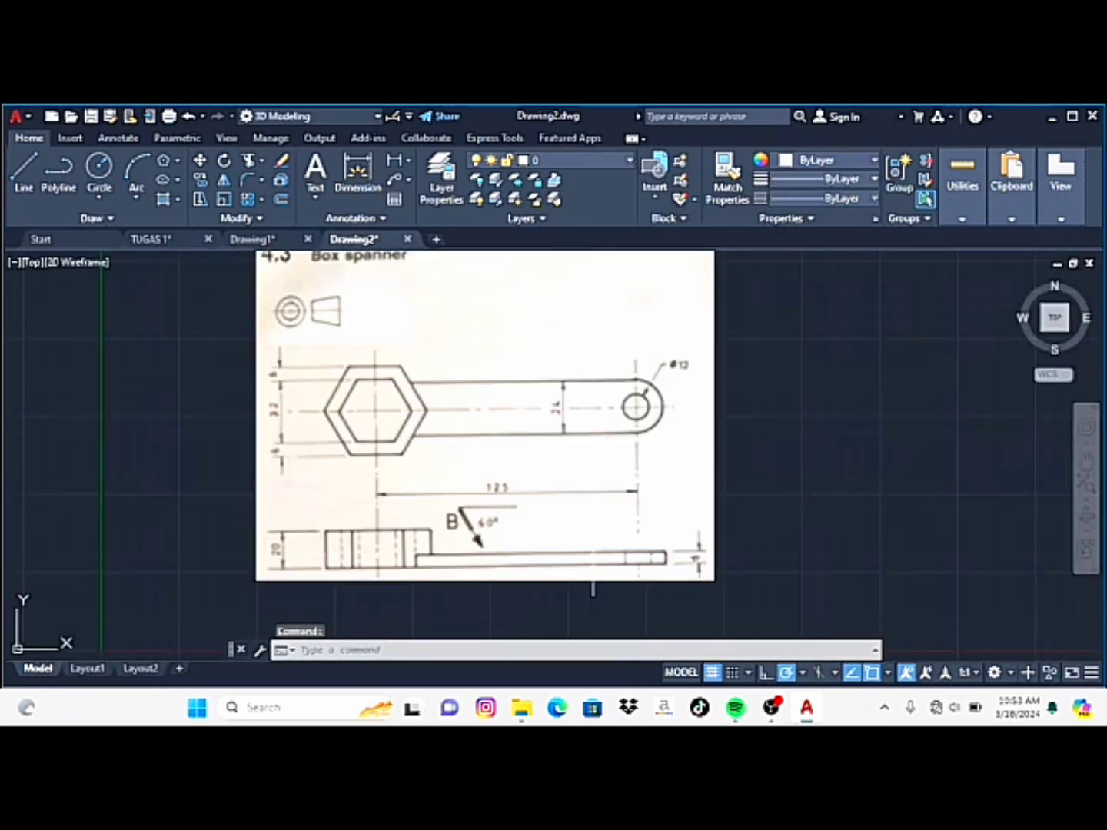
{"action": "left_click", "coordinate": [153, 239]}
Draw a closed 20-unit-tall rectangle below the hexagon head, spanning its width
{"action": "left_click", "coordinate": [24, 175]}
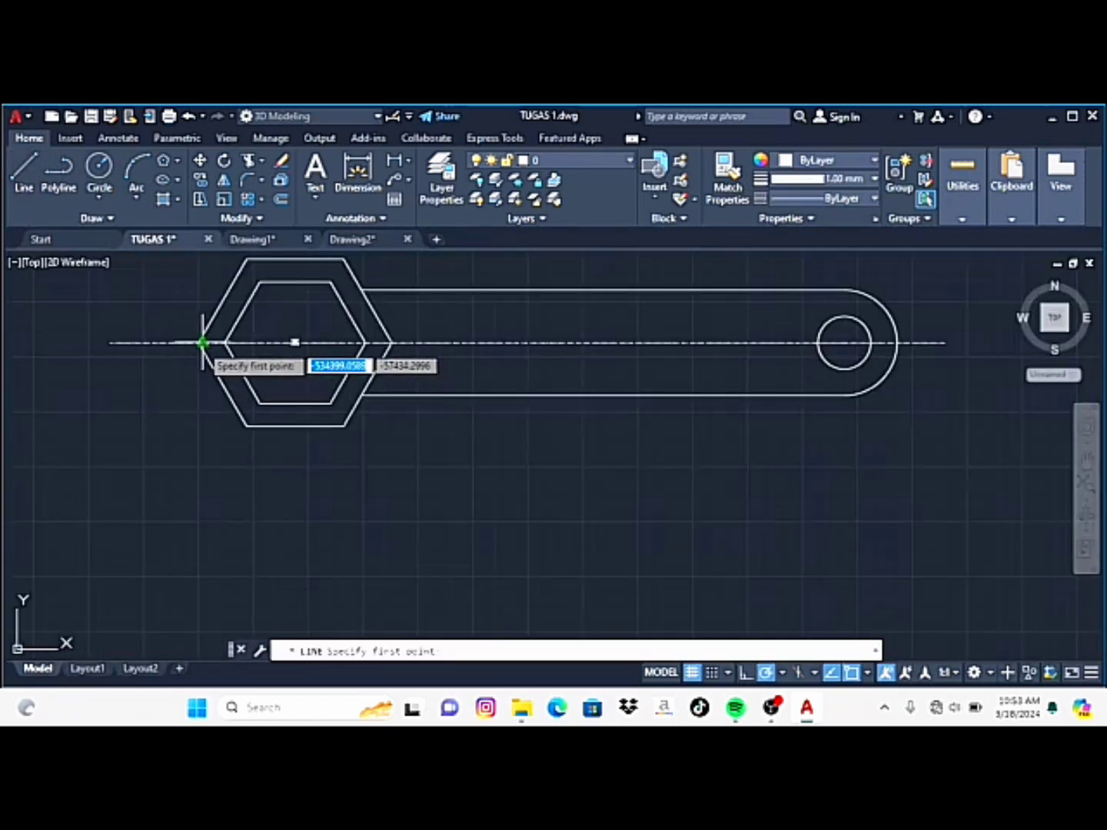
{"action": "left_click", "coordinate": [202, 618]}
{"action": "type", "text": "23"}
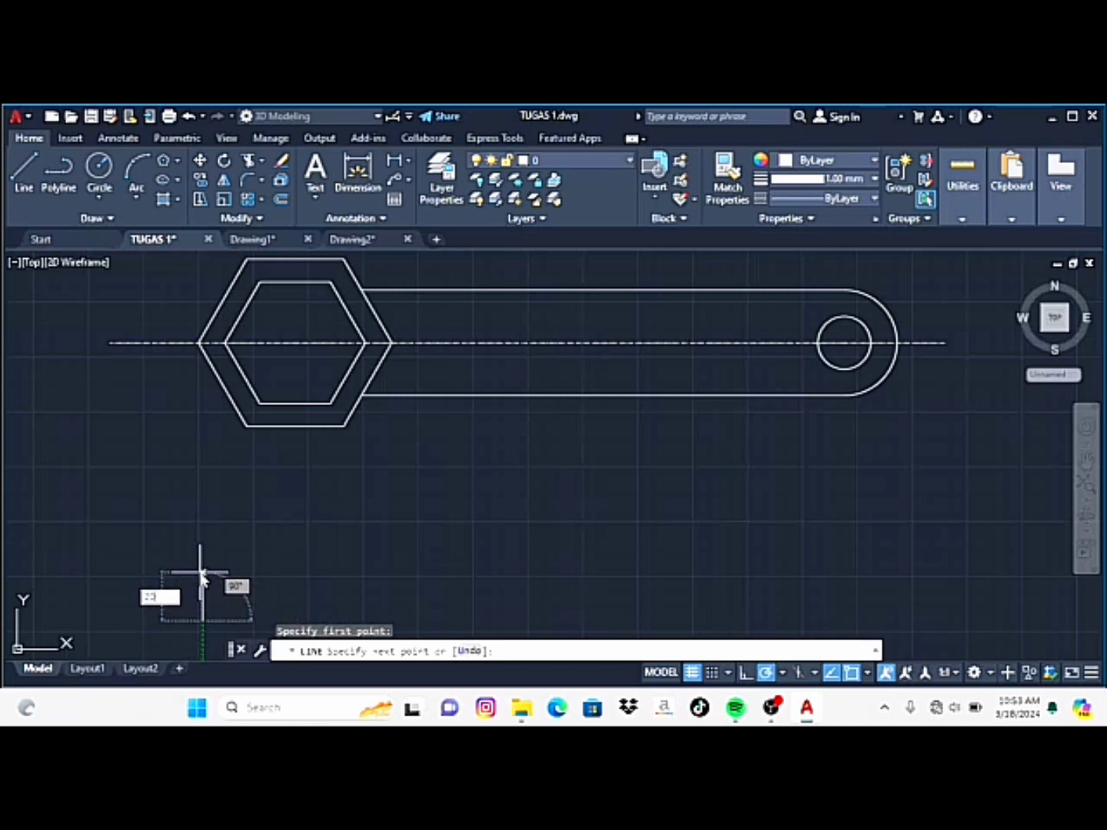
{"action": "key", "text": "Return"}
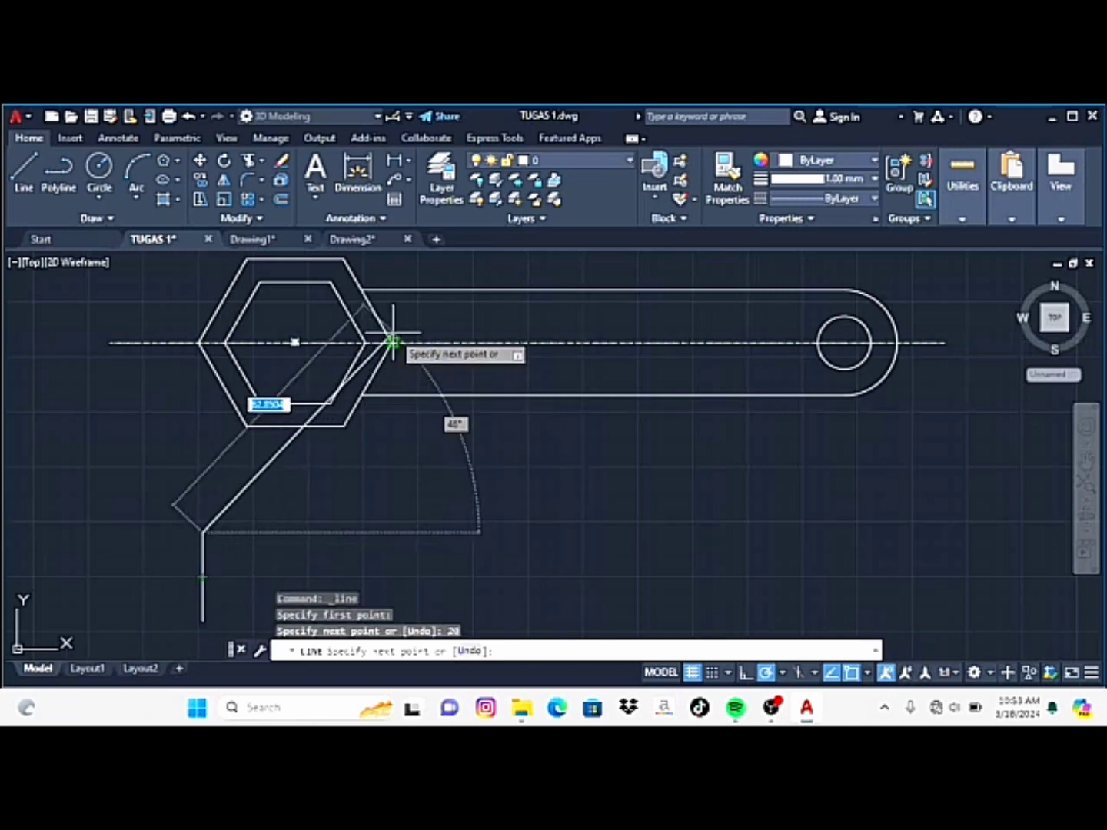
{"action": "left_click", "coordinate": [393, 532]}
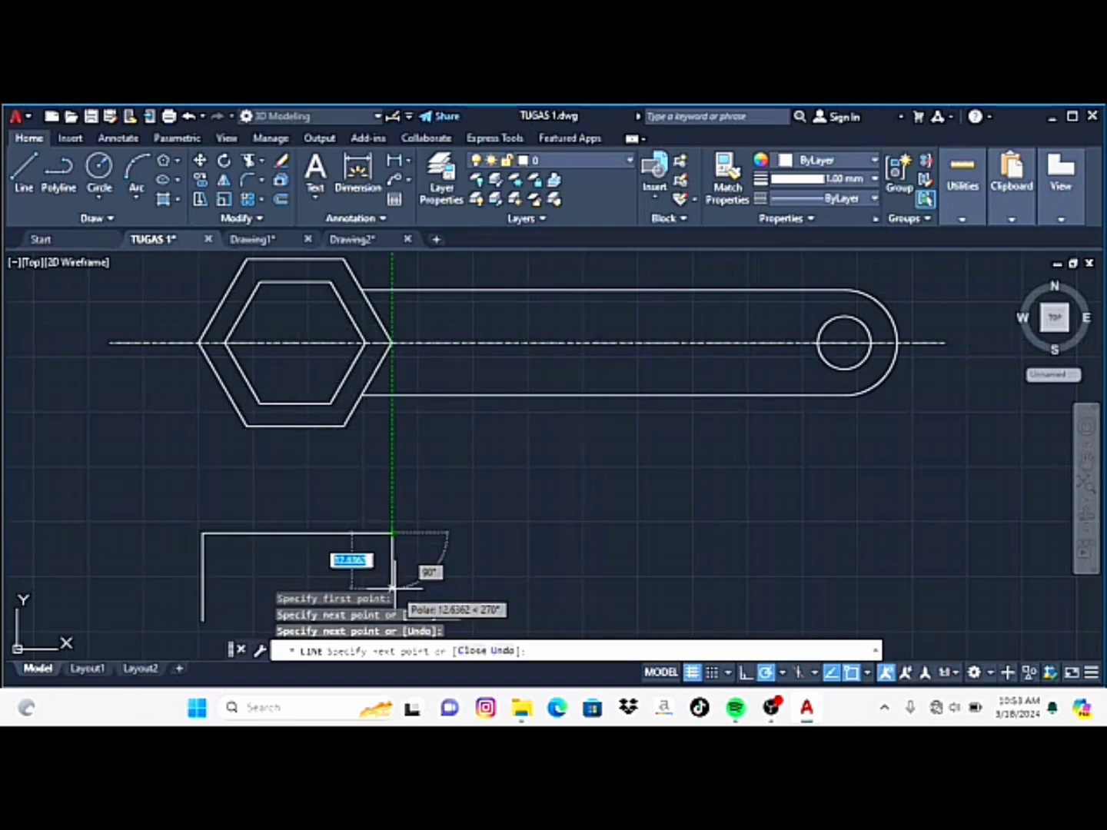
{"action": "type", "text": "20"}
{"action": "key", "text": "Return"}
{"action": "left_click", "coordinate": [201, 620]}
{"action": "key", "text": "Return"}
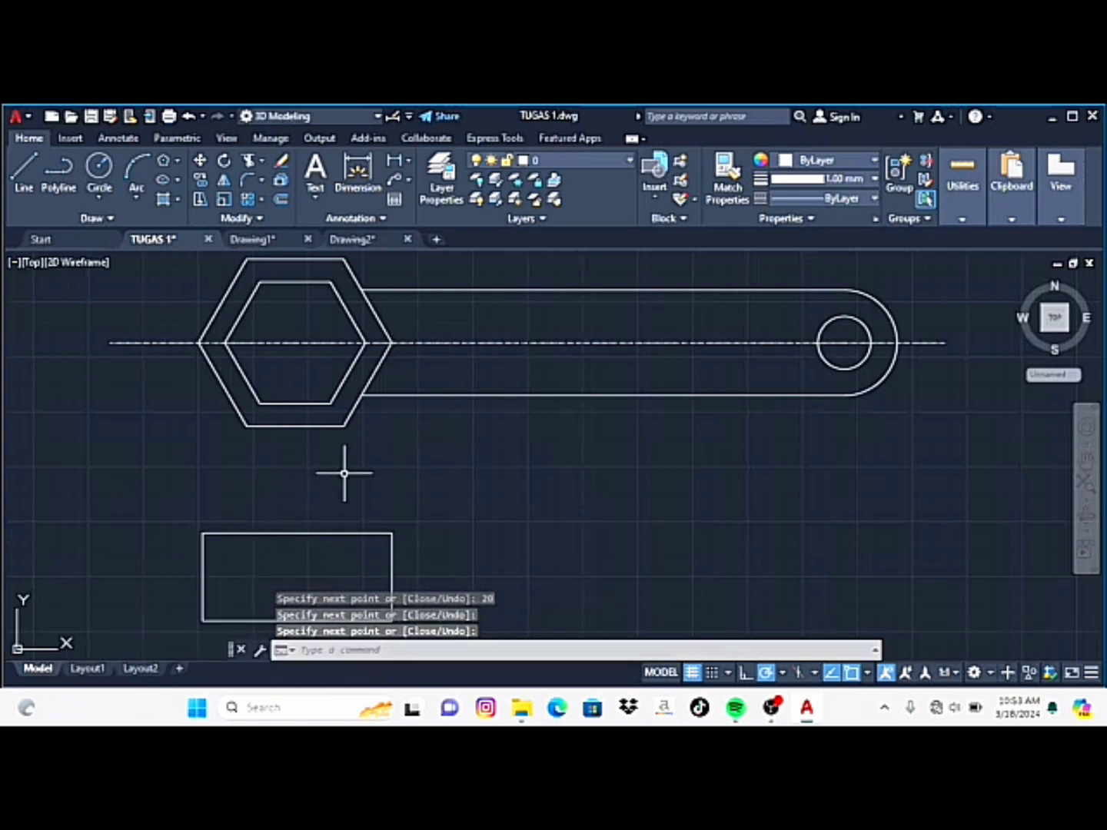
{"action": "scroll", "coordinate": [345, 474], "scroll_direction": "down", "scroll_amount": 2}
{"action": "left_click", "coordinate": [25, 170]}
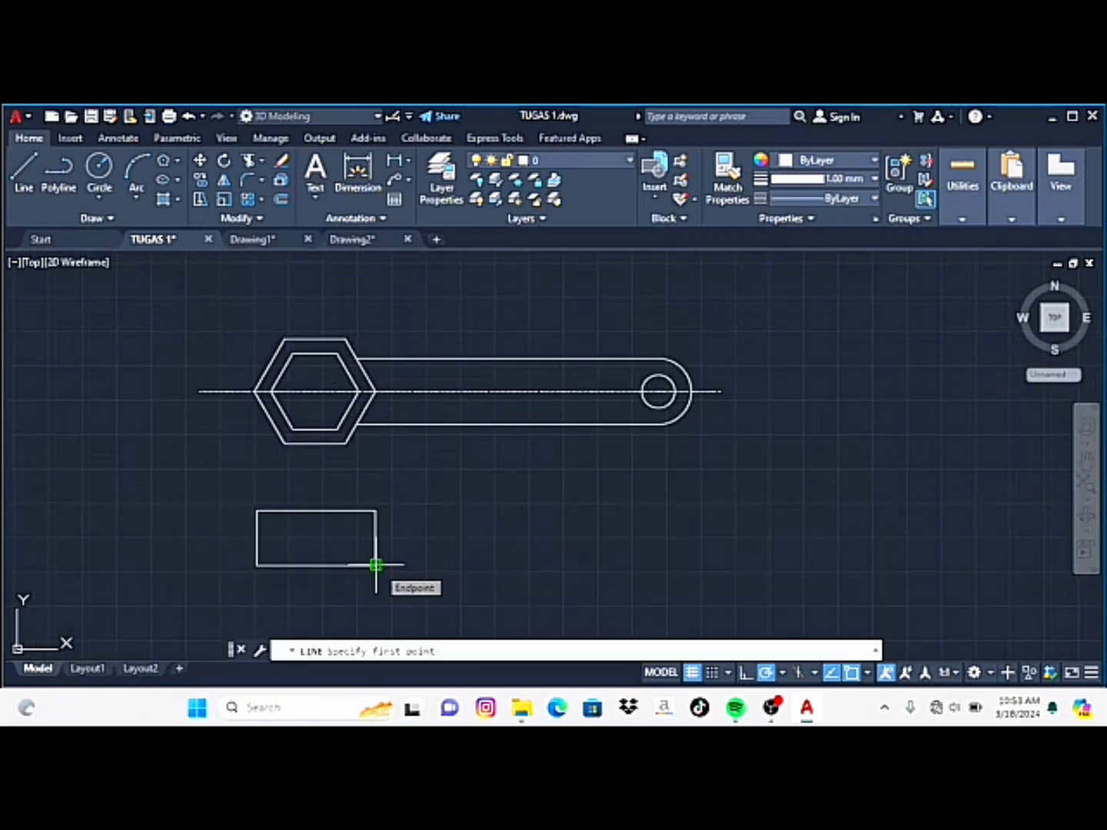
{"action": "type", "text": "6"}
Draw a 6-unit-thick bar from the rectangle's right edge out to below the ring end
{"action": "key", "text": "Return"}
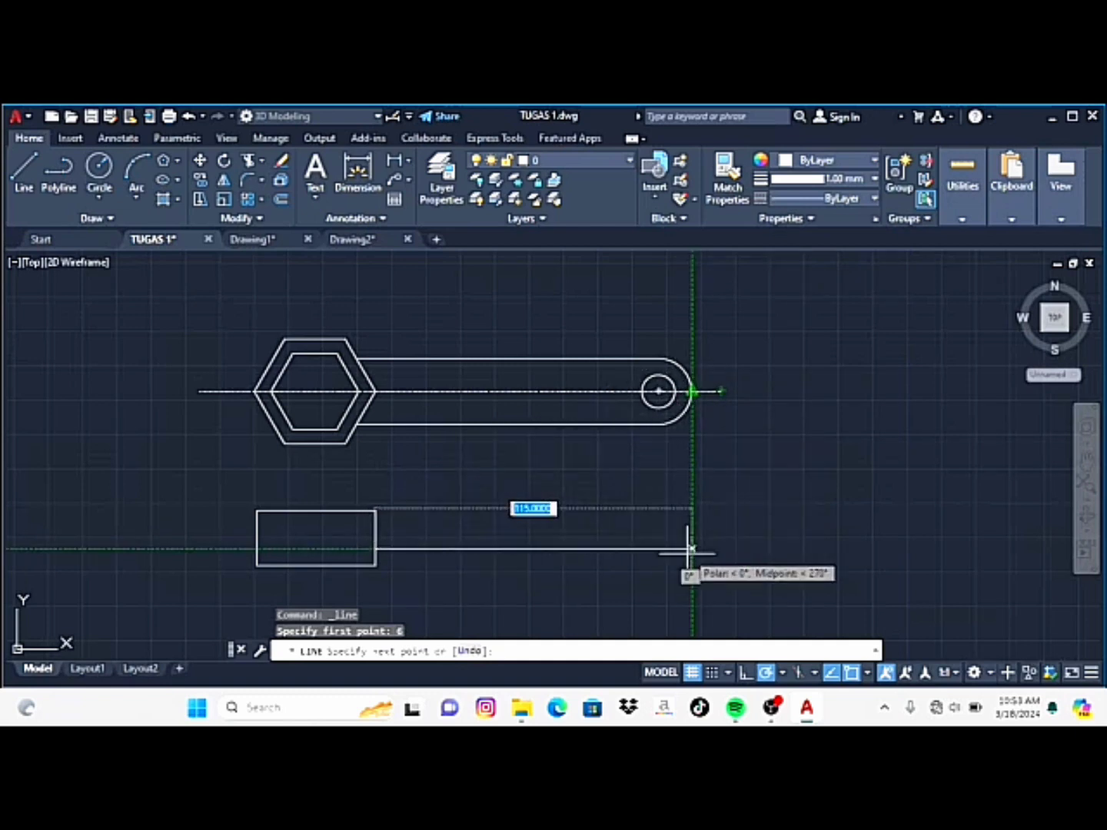
{"action": "left_click", "coordinate": [691, 548]}
{"action": "type", "text": "6"}
{"action": "key", "text": "Return"}
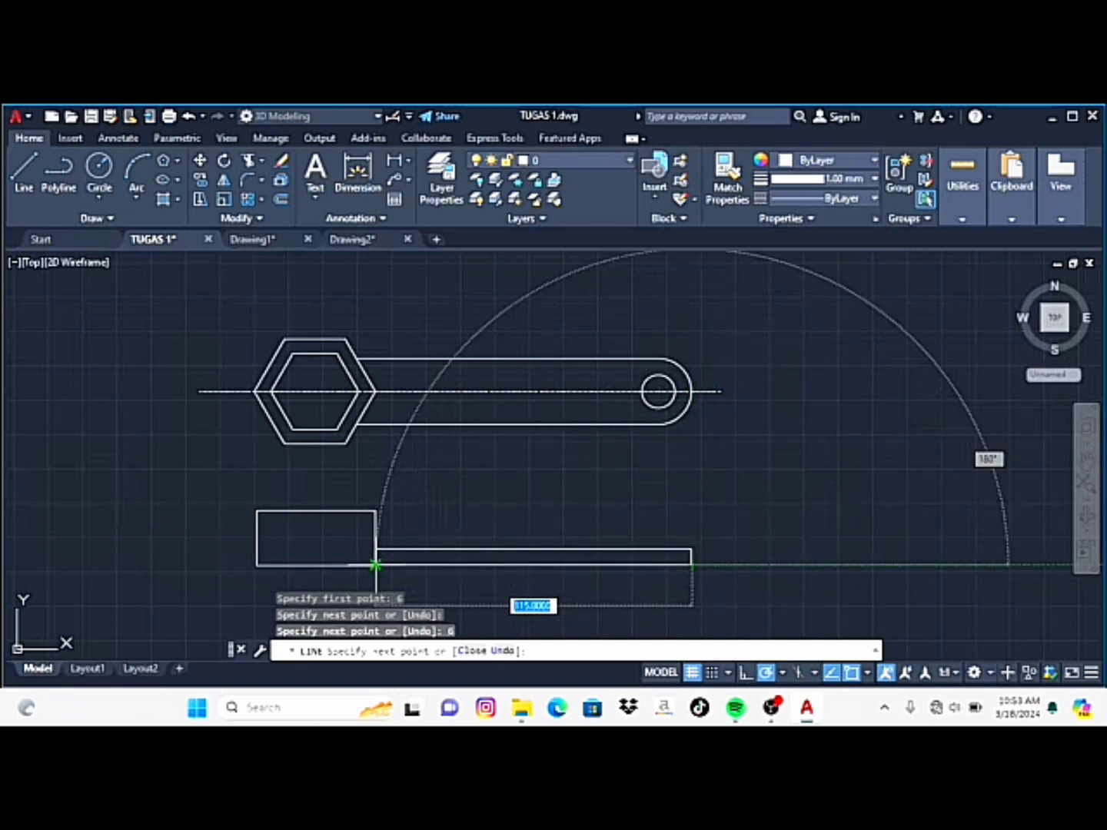
{"action": "left_click", "coordinate": [375, 564]}
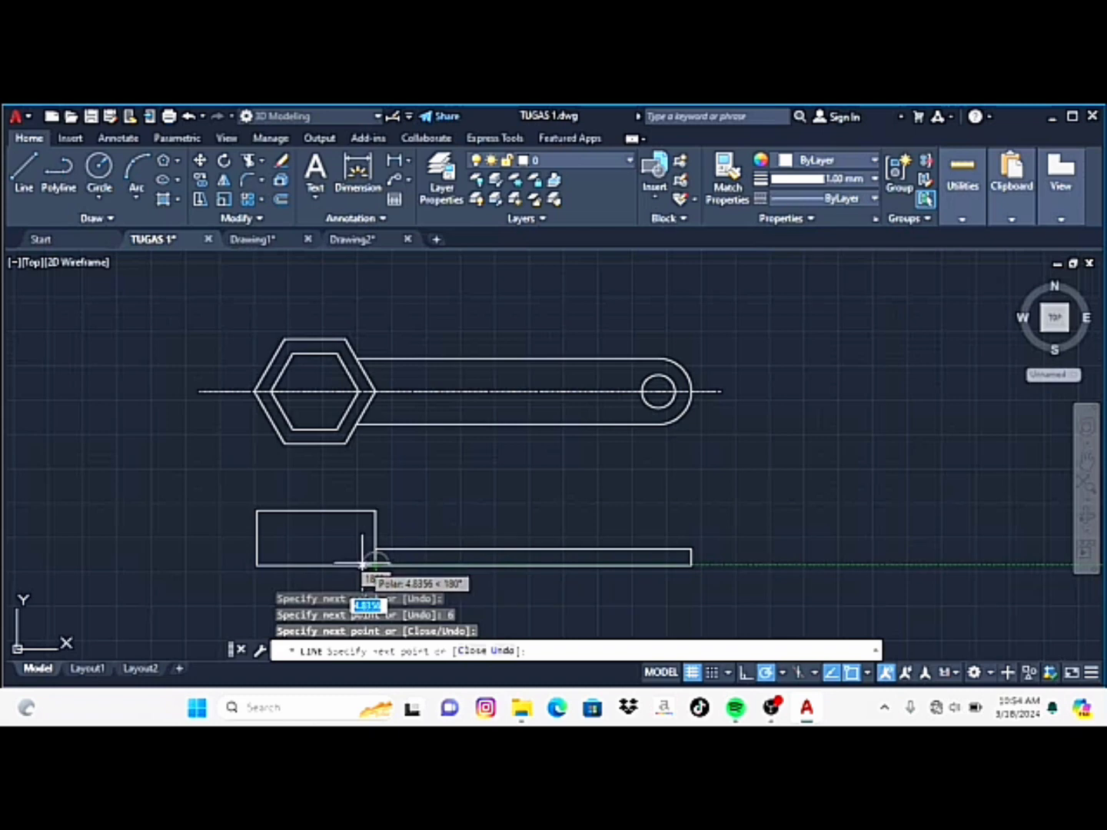
{"action": "key", "text": "Escape"}
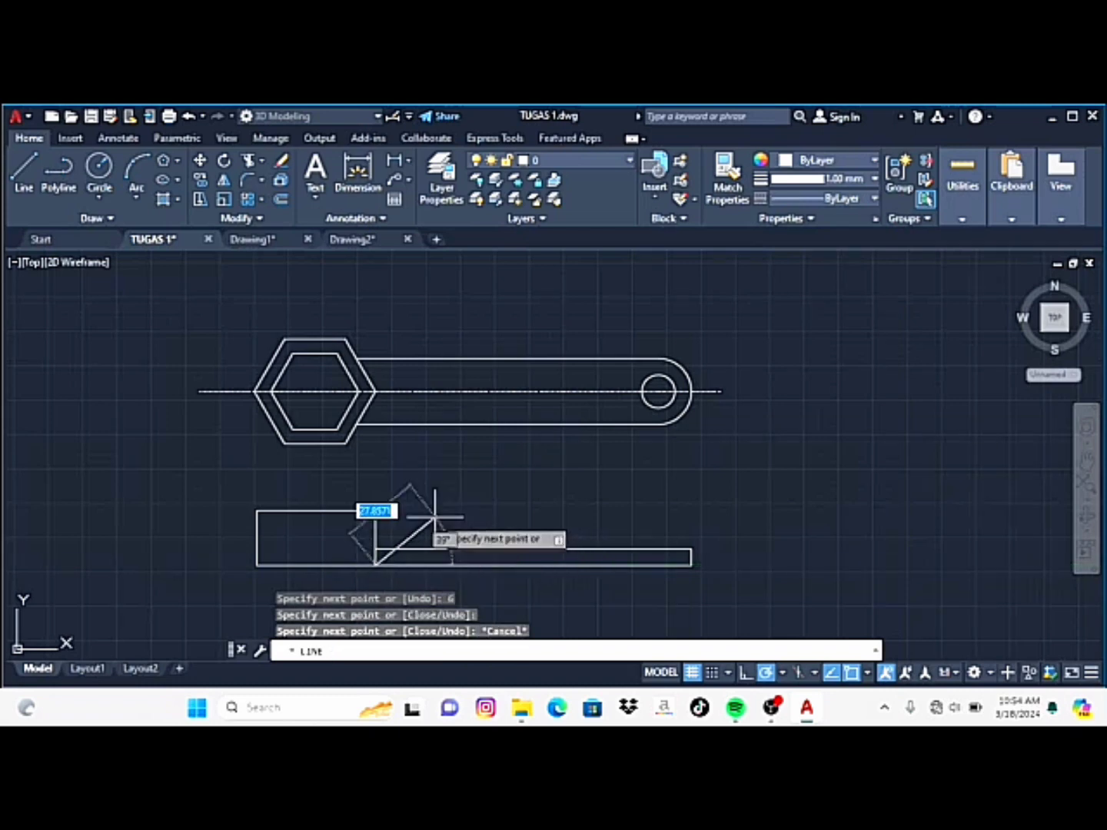
{"action": "scroll", "coordinate": [415, 535], "scroll_direction": "up", "scroll_amount": 2}
{"action": "key", "text": "Return"}
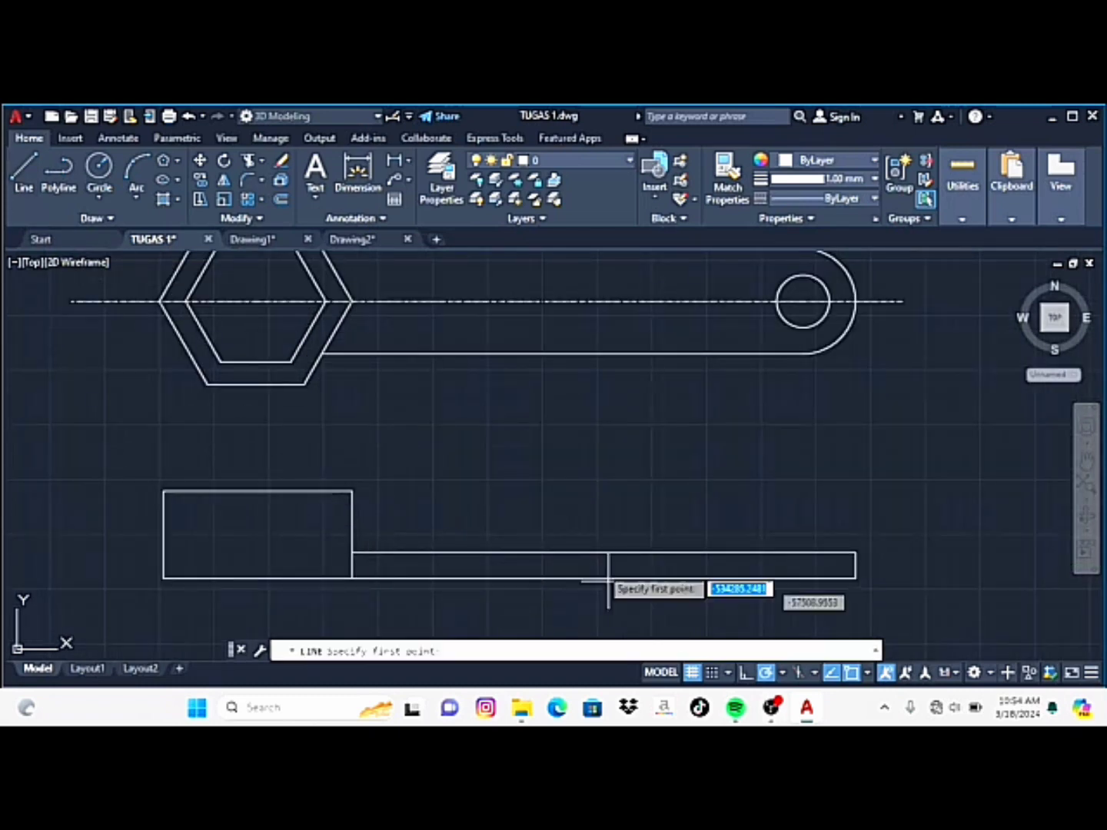
{"action": "left_click", "coordinate": [352, 239]}
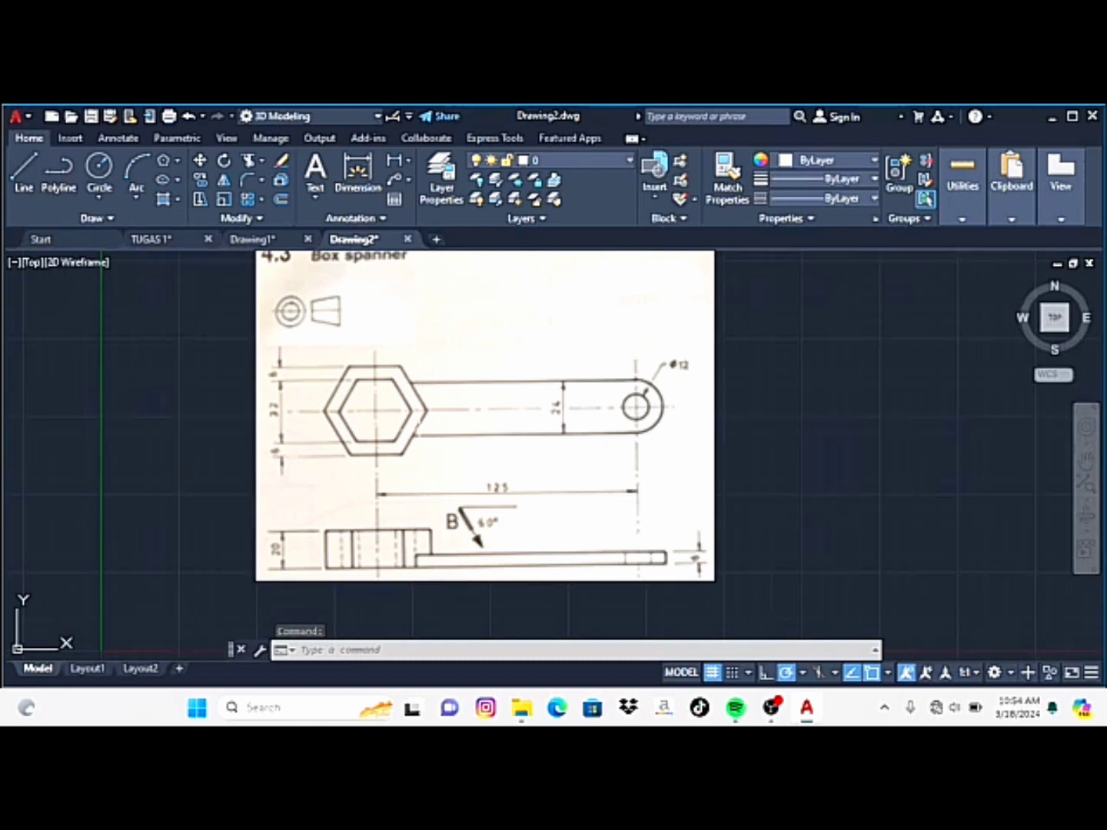
Extend the bar's top edge into the rectangle and step it down to the bottom edge
{"action": "left_click", "coordinate": [155, 245]}
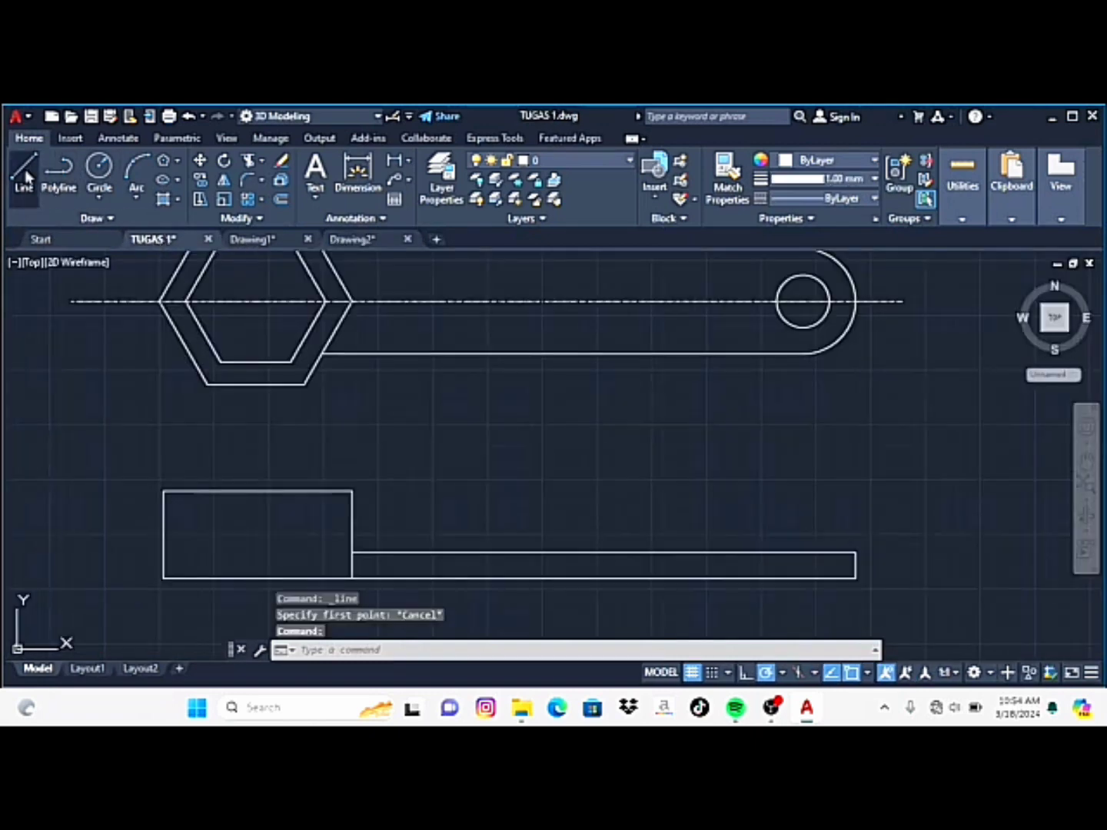
{"action": "key", "text": "Return"}
{"action": "left_click", "coordinate": [352, 551]}
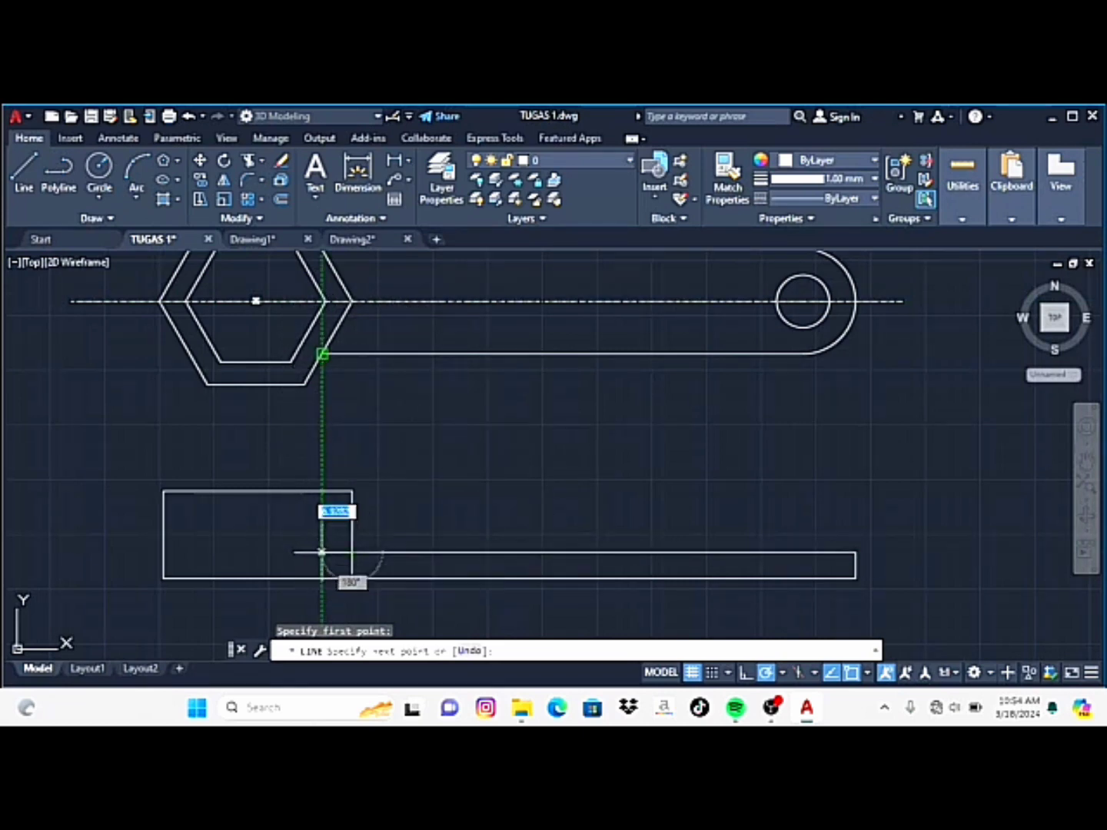
{"action": "left_click", "coordinate": [322, 552]}
{"action": "left_click", "coordinate": [322, 577]}
{"action": "key", "text": "Return"}
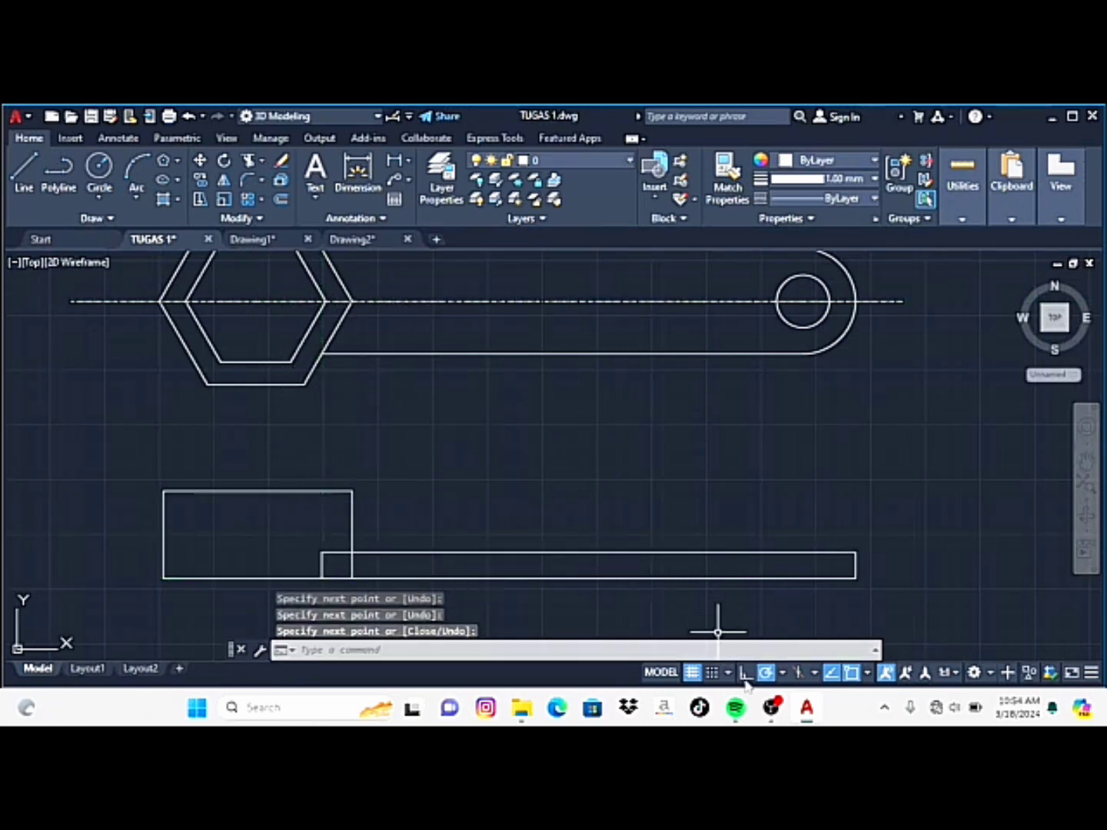
Draw two vertical lines across the side-view rectangle, projected from the hexagon corners
{"action": "left_click", "coordinate": [343, 242]}
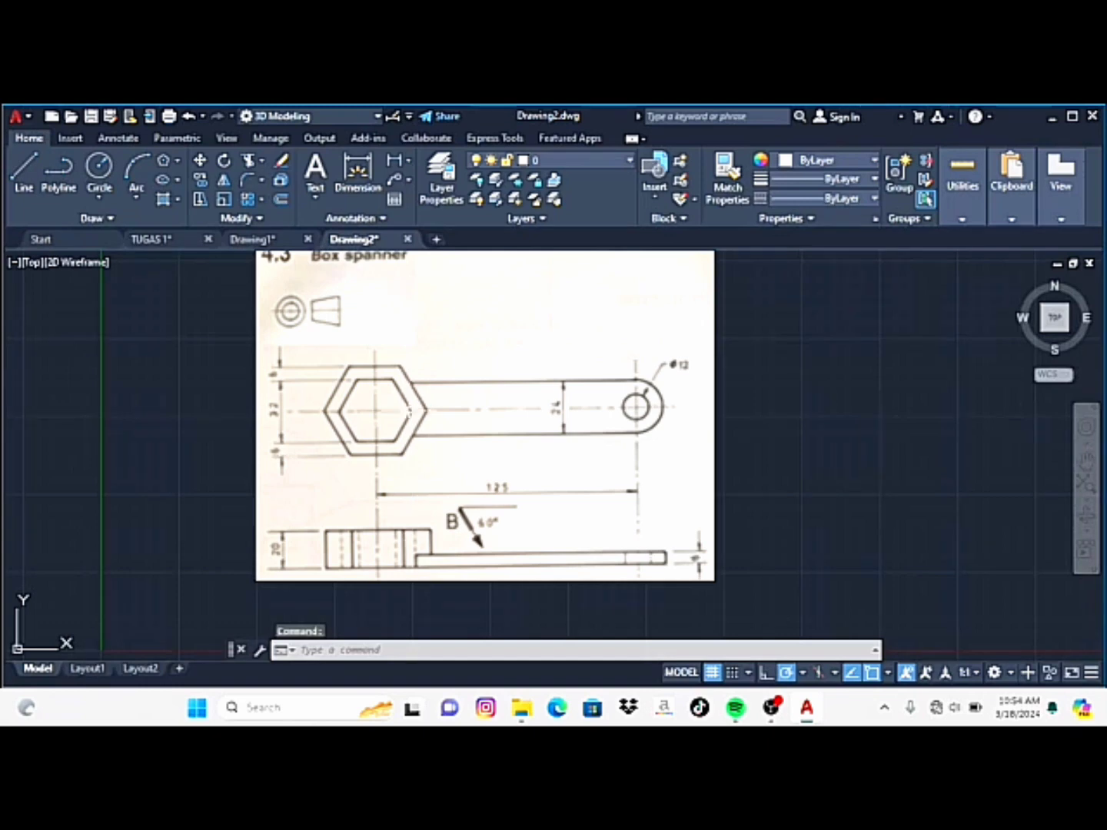
{"action": "left_click", "coordinate": [165, 239]}
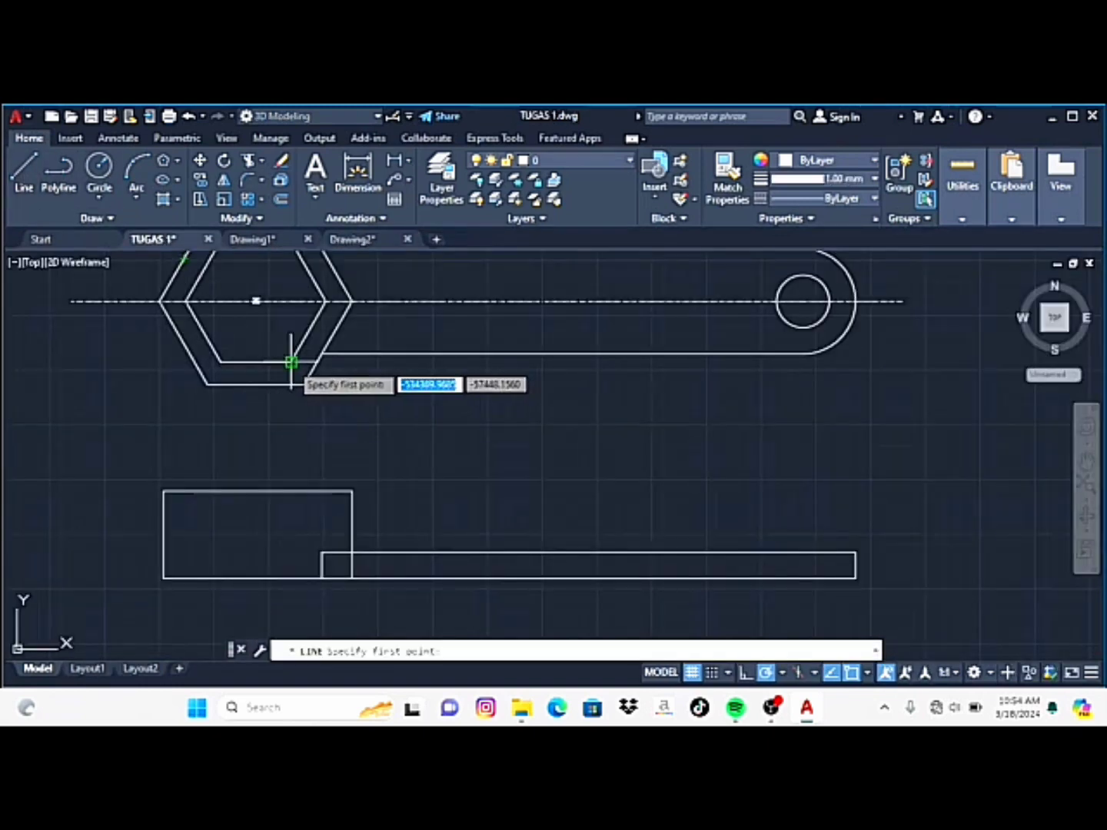
{"action": "left_click", "coordinate": [303, 490]}
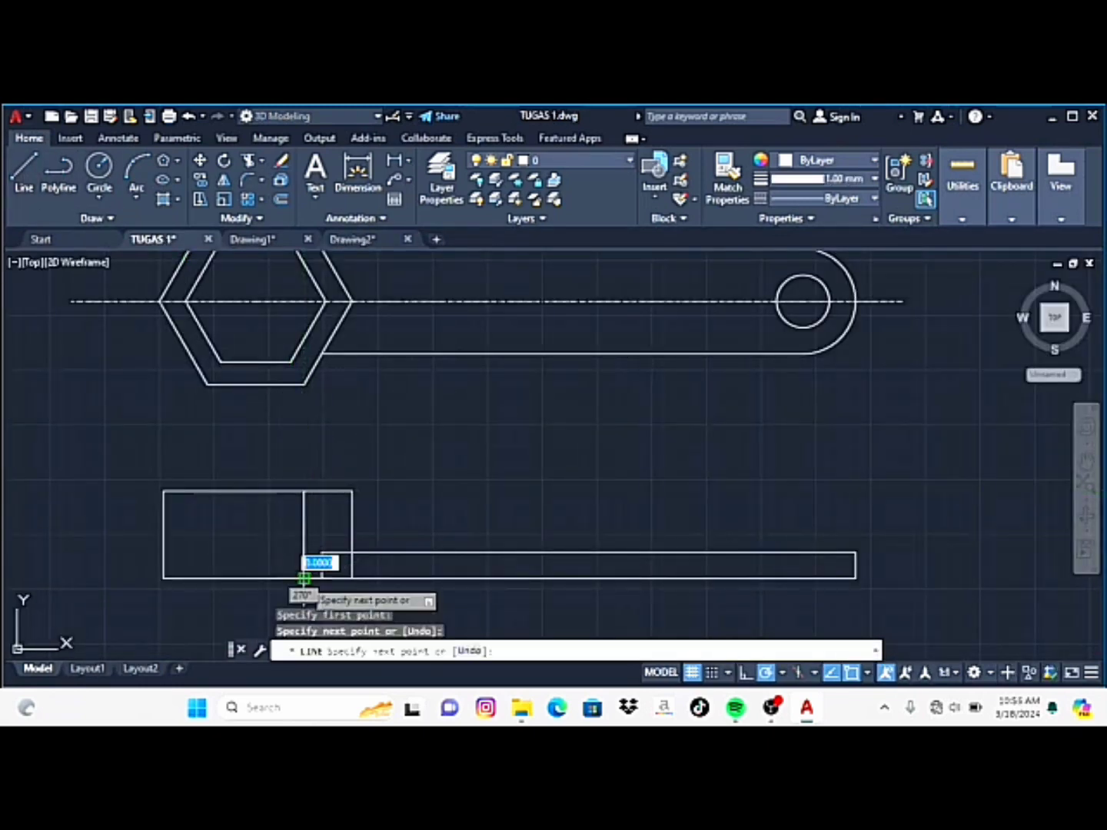
{"action": "left_click", "coordinate": [304, 578]}
{"action": "key", "text": "Return"}
{"action": "key", "text": "Return"}
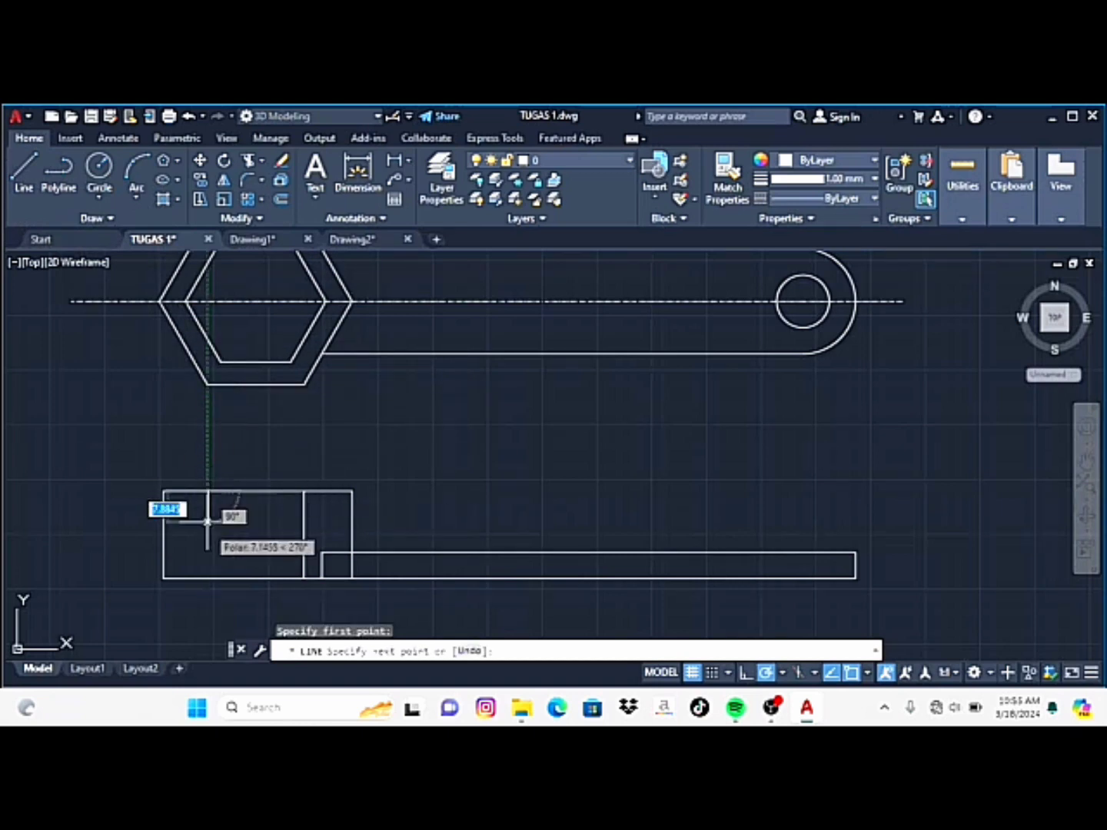
{"action": "left_click", "coordinate": [207, 578]}
{"action": "key", "text": "Return"}
Make ACAD_ISO02W100 the current linetype via the LINETYPE dialog
{"action": "type", "text": "line"}
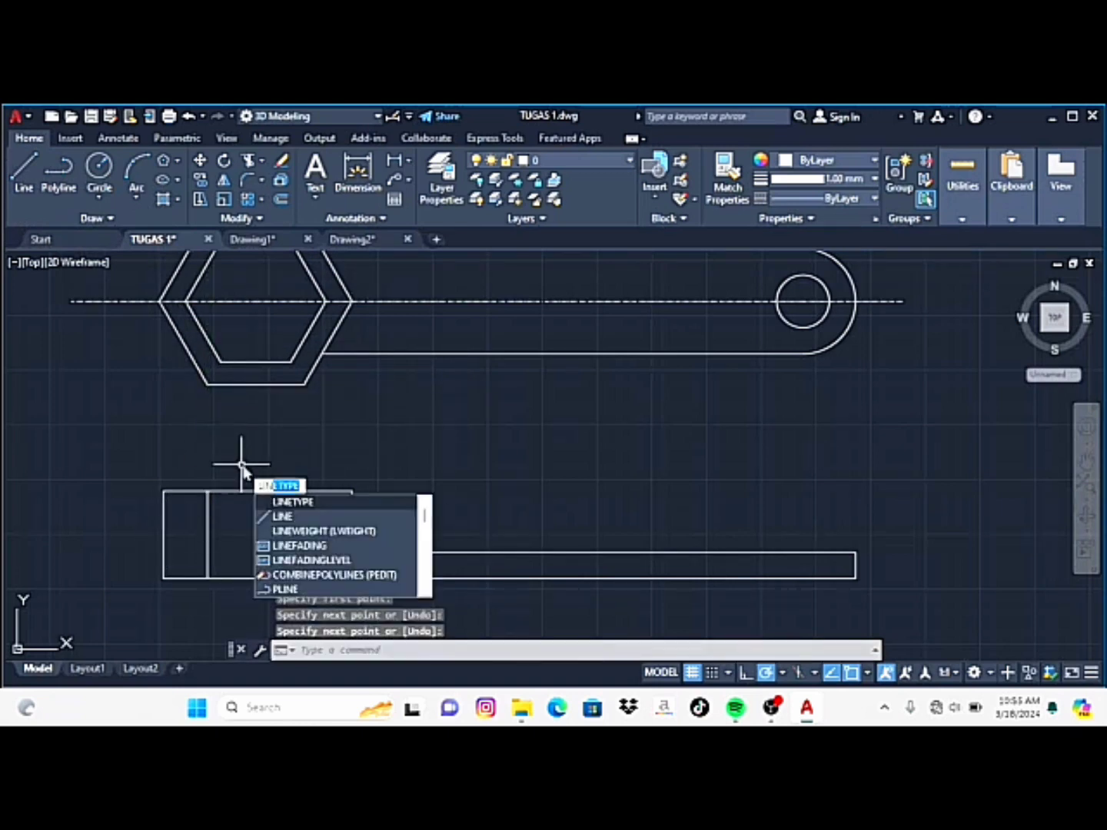
{"action": "key", "text": "Return"}
{"action": "left_click", "coordinate": [520, 381]}
{"action": "left_click", "coordinate": [680, 287]}
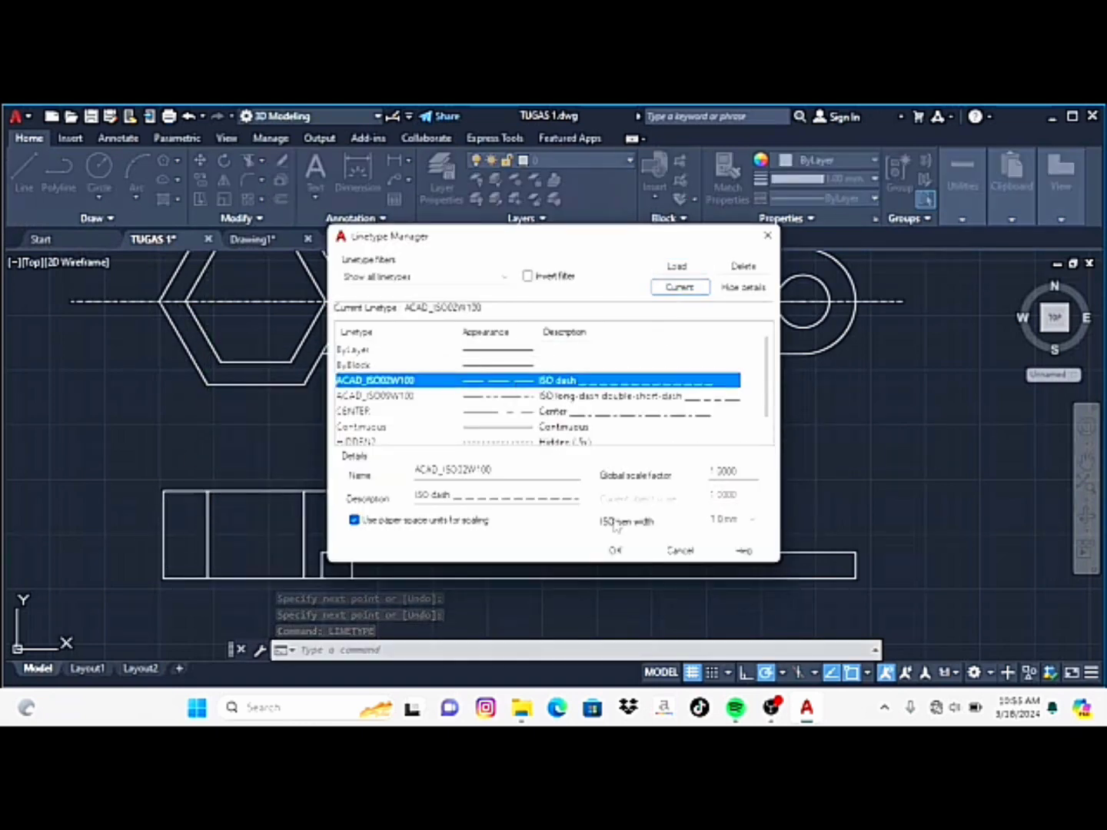
{"action": "left_click", "coordinate": [615, 550]}
Draw a dashed vertical hidden line from the rectangle's top edge near the handle step
{"action": "left_click", "coordinate": [24, 173]}
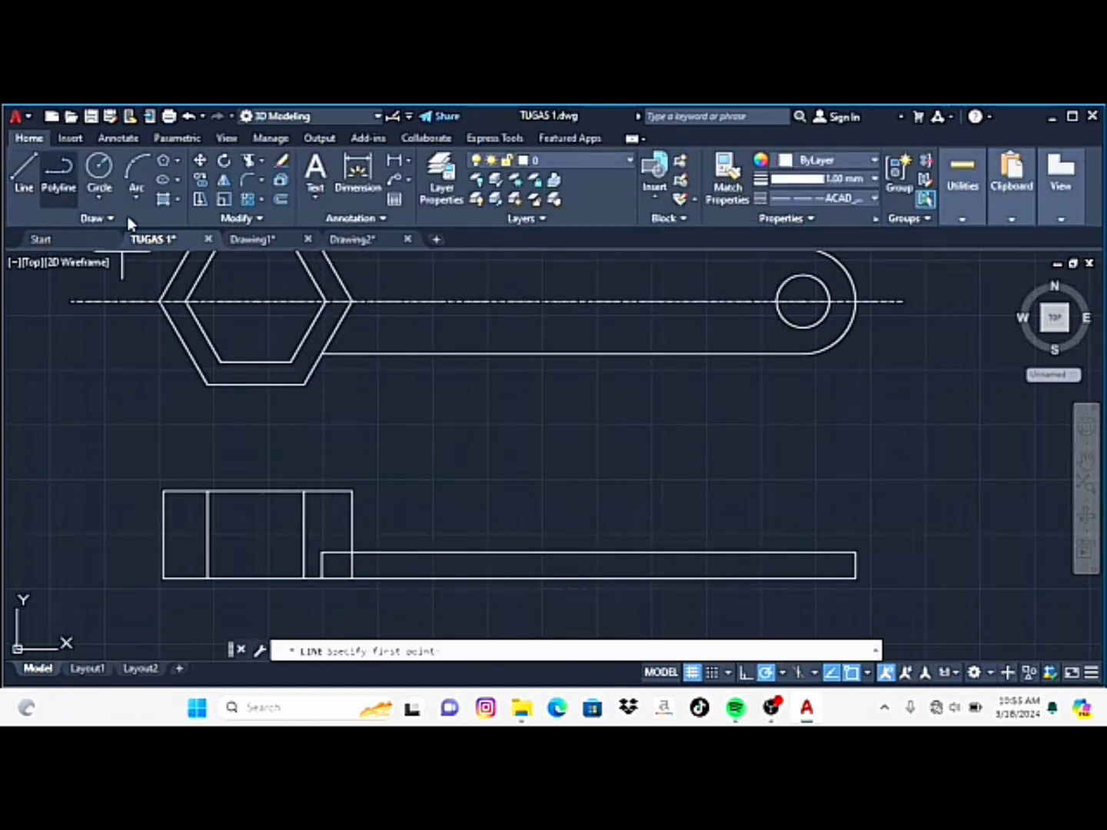
{"action": "left_click", "coordinate": [326, 490]}
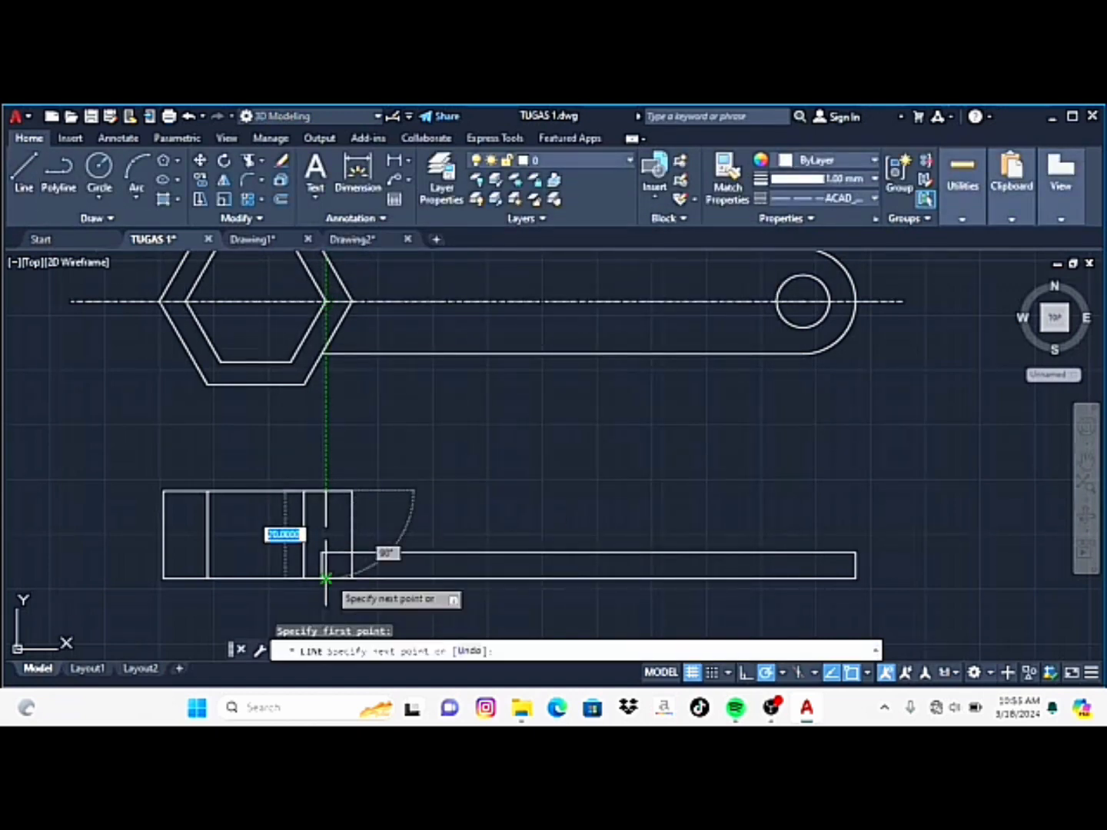
{"action": "left_click", "coordinate": [327, 529]}
{"action": "key", "text": "Return"}
Draw a dashed hidden line across the rectangle's left part, then check the reference
{"action": "left_click", "coordinate": [25, 174]}
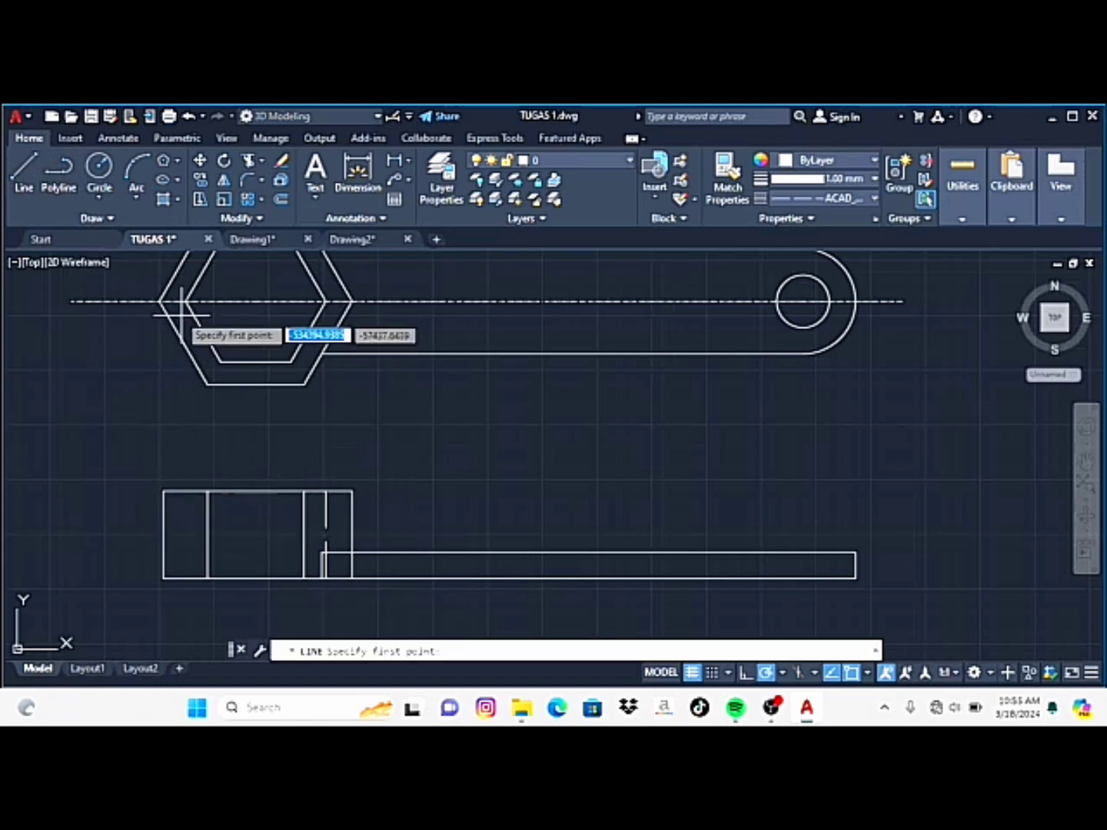
{"action": "left_click", "coordinate": [186, 490]}
{"action": "left_click", "coordinate": [186, 577]}
{"action": "key", "text": "Return"}
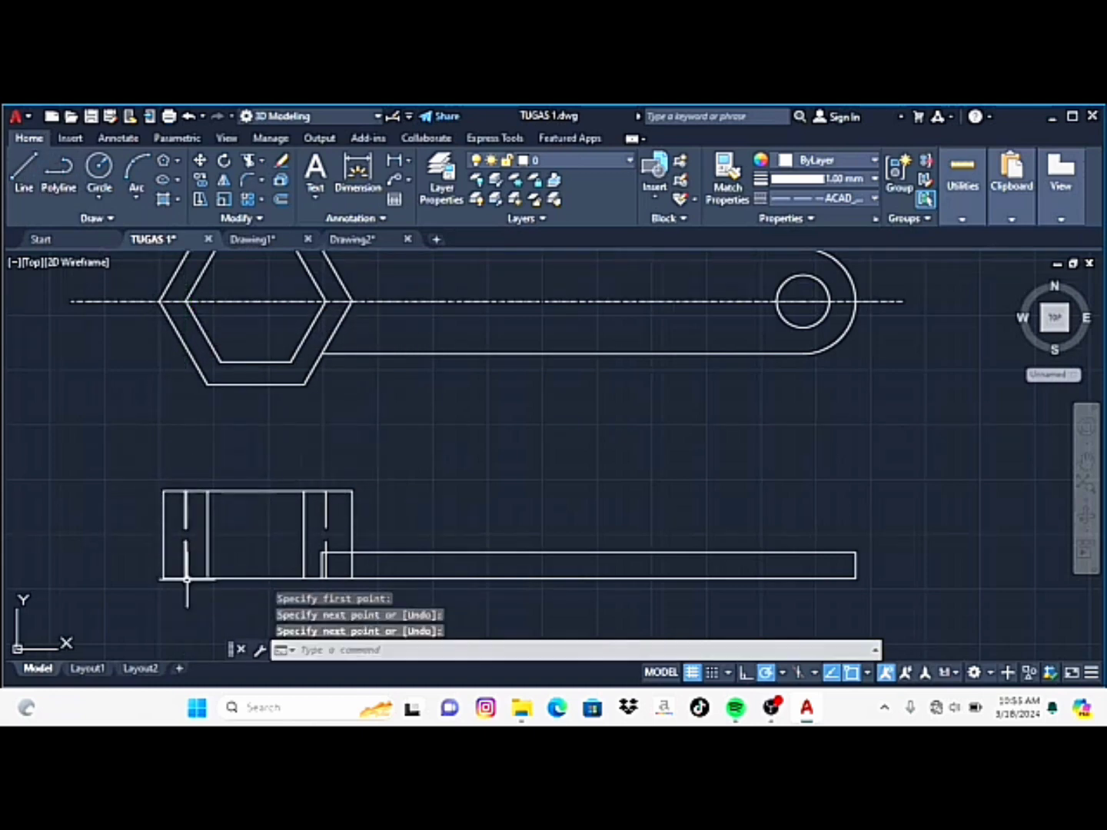
{"action": "left_click", "coordinate": [383, 240]}
{"action": "left_click", "coordinate": [169, 240]}
Add two more dashed vertical hidden lines across the head rectangle
{"action": "left_click", "coordinate": [27, 175]}
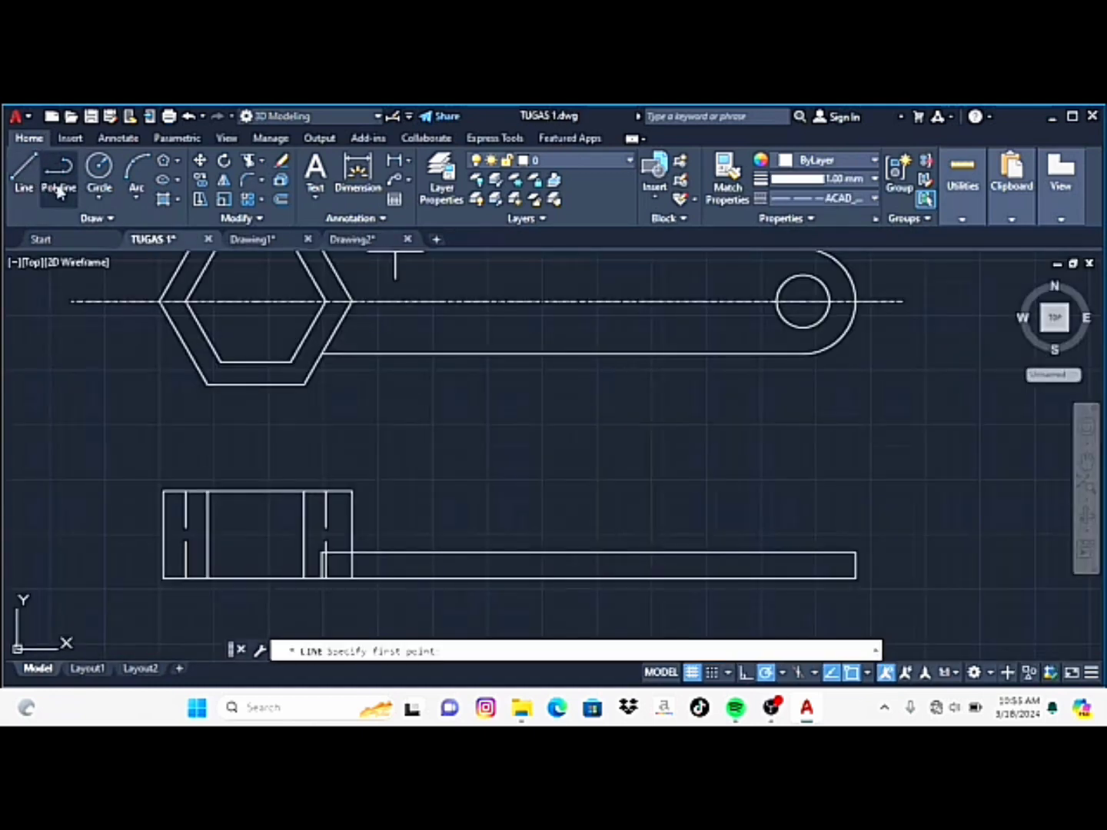
{"action": "left_click", "coordinate": [290, 577]}
{"action": "key", "text": "Return"}
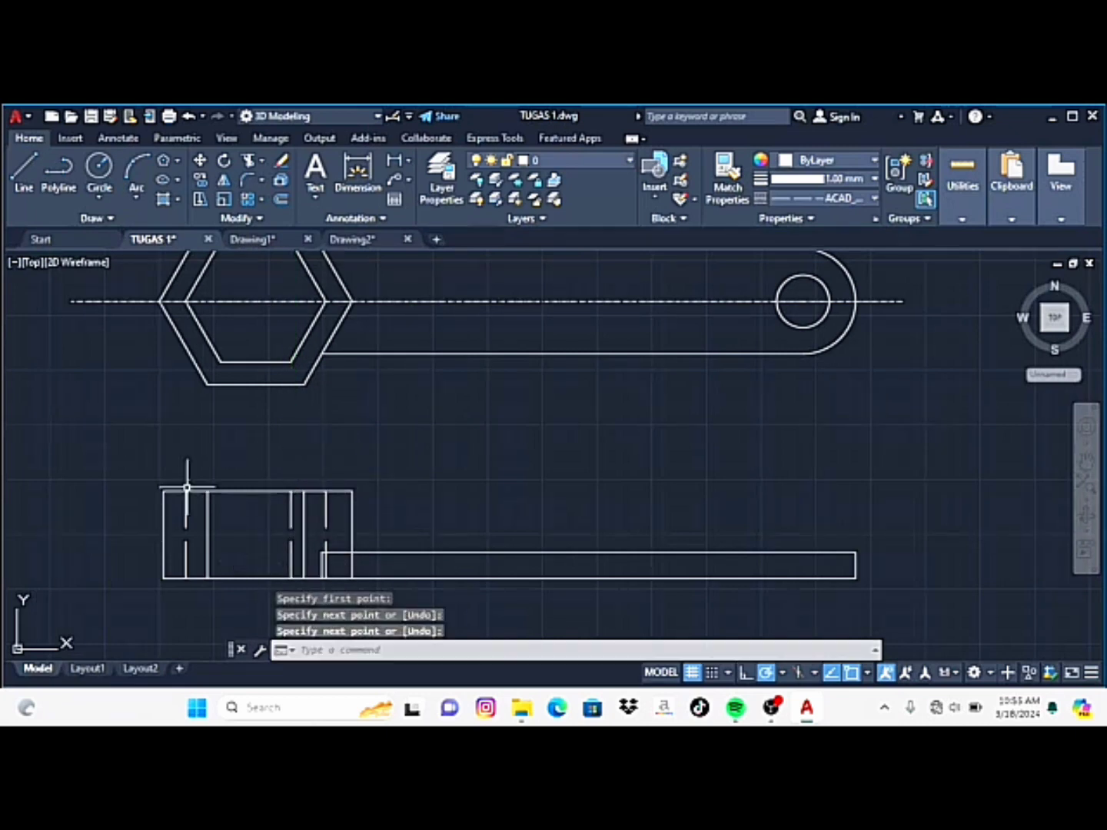
{"action": "left_click", "coordinate": [27, 191]}
{"action": "left_click", "coordinate": [221, 490]}
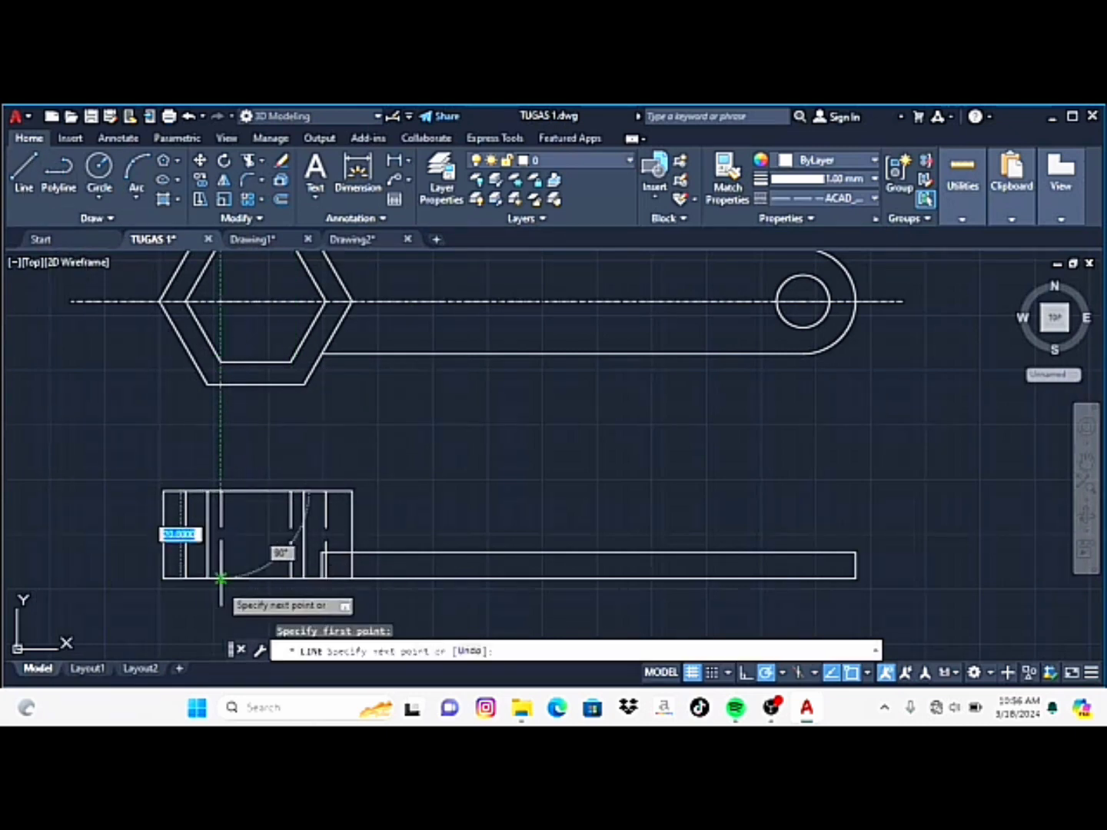
{"action": "left_click", "coordinate": [221, 578]}
{"action": "key", "text": "Return"}
Draw two vertical lines on the bar beneath the hole's right and left edges
{"action": "key", "text": "Return"}
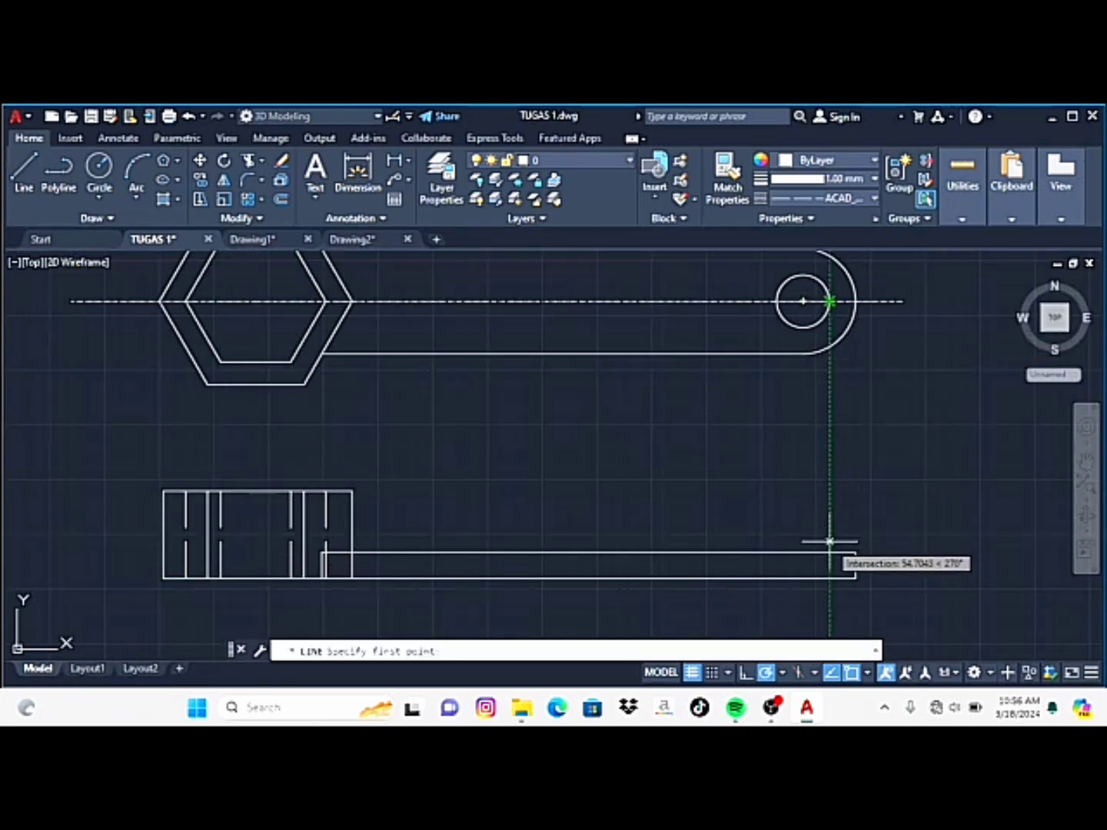
{"action": "left_click", "coordinate": [829, 552]}
{"action": "left_click", "coordinate": [829, 578]}
{"action": "key", "text": "Return"}
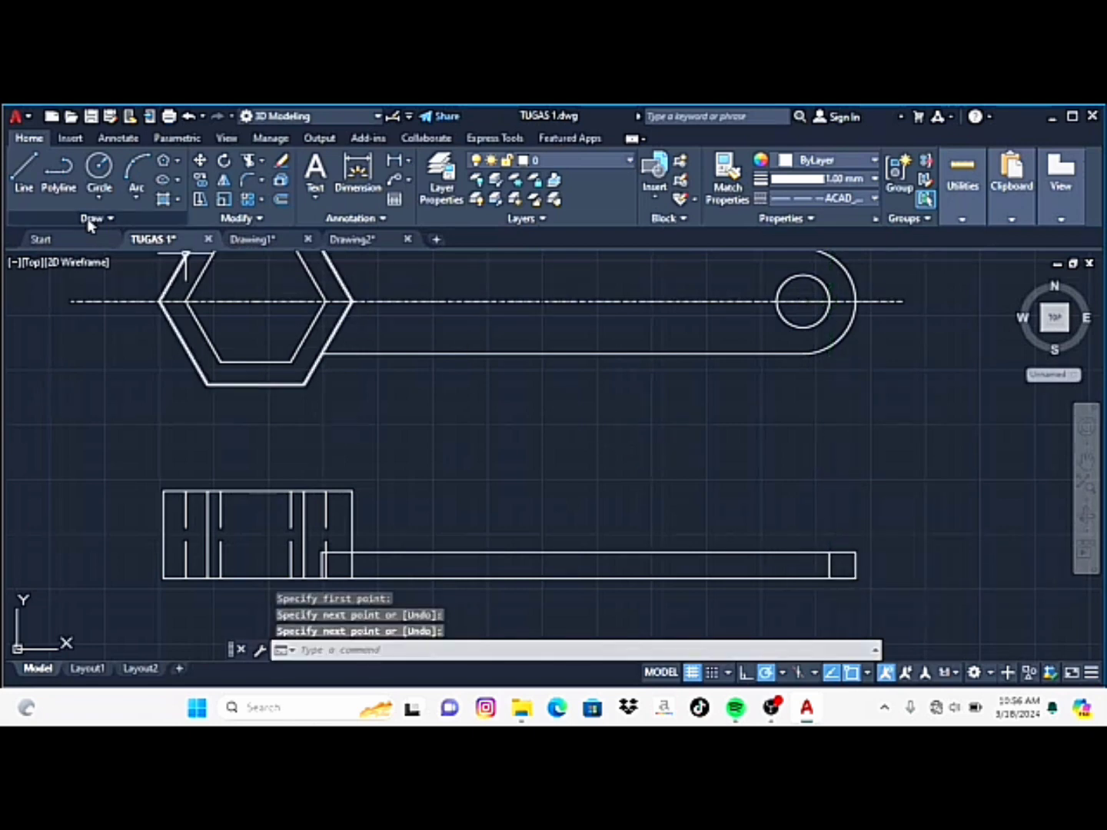
{"action": "left_click", "coordinate": [25, 165]}
{"action": "left_click", "coordinate": [802, 301]}
{"action": "key", "text": "Escape"}
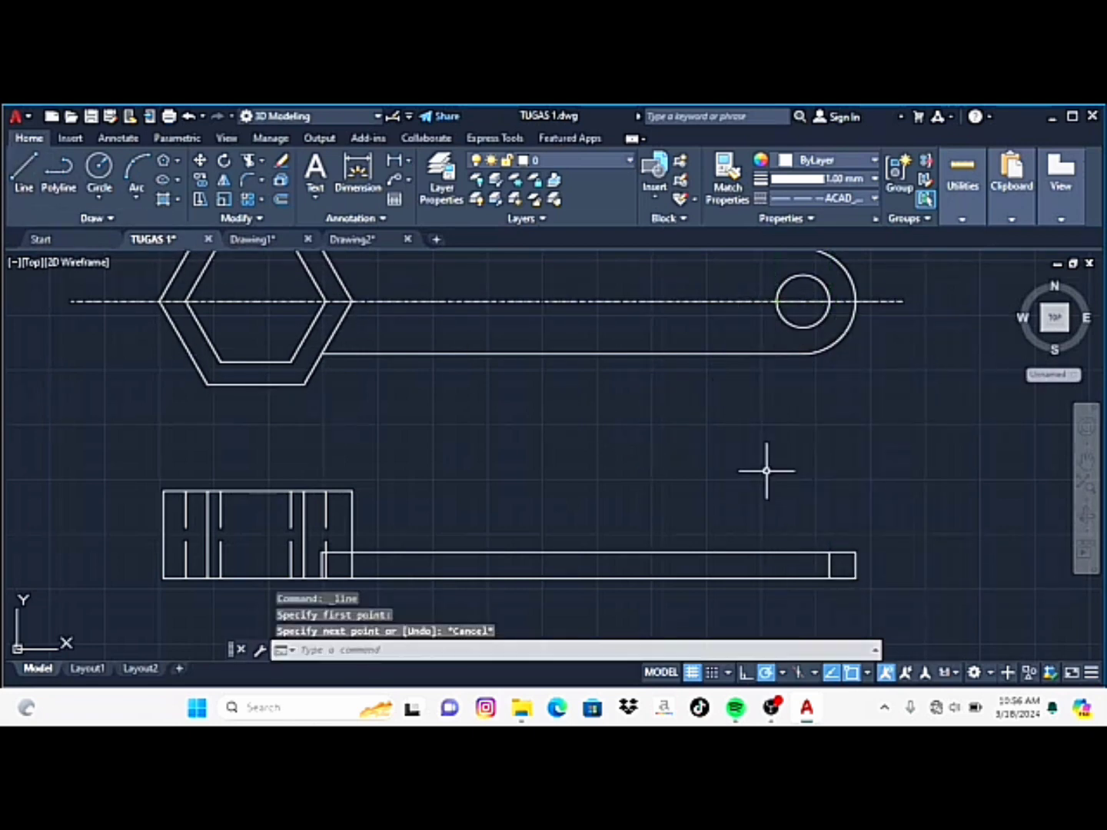
{"action": "key", "text": "Return"}
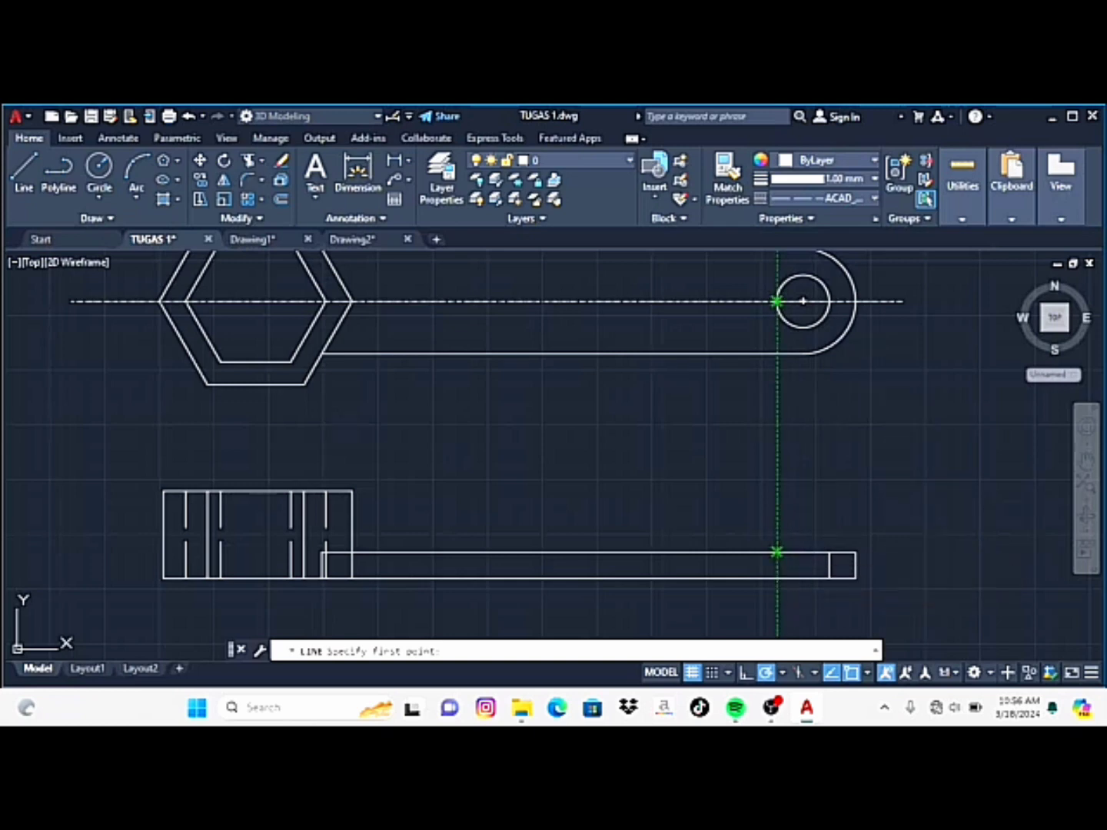
{"action": "left_click", "coordinate": [777, 552]}
{"action": "left_click", "coordinate": [778, 578]}
{"action": "key", "text": "Return"}
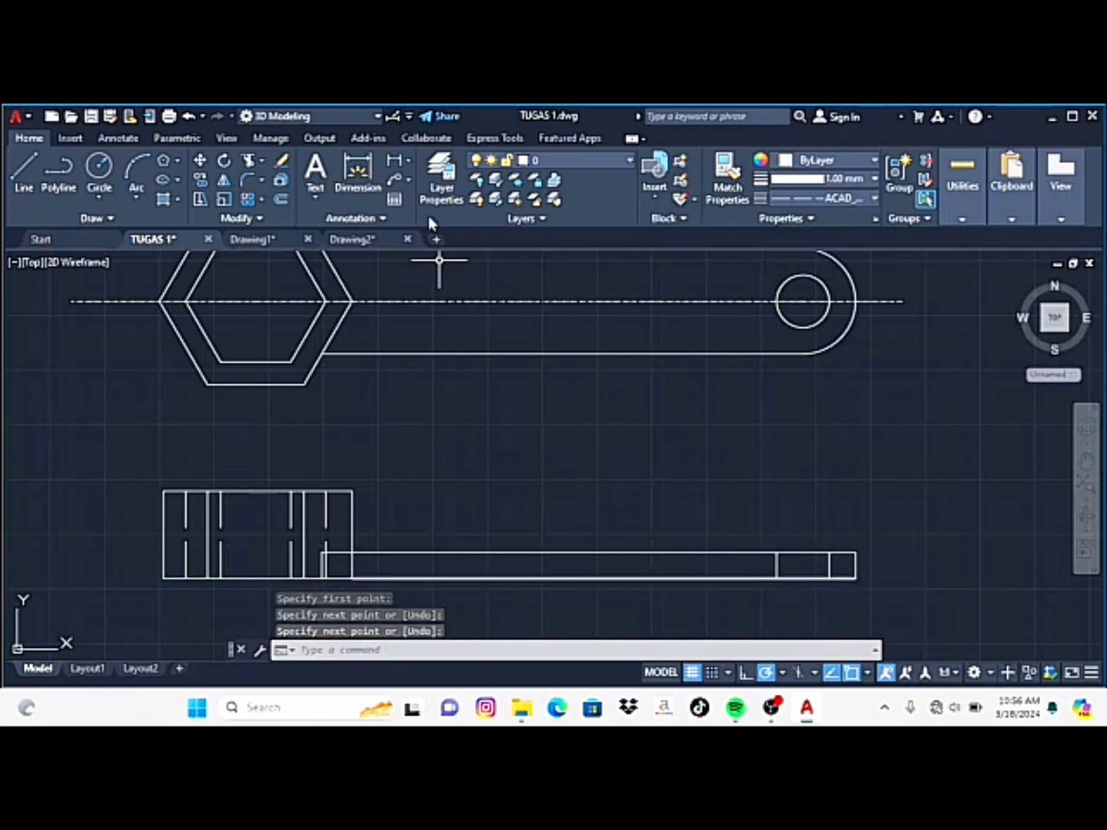
{"action": "left_click", "coordinate": [367, 239]}
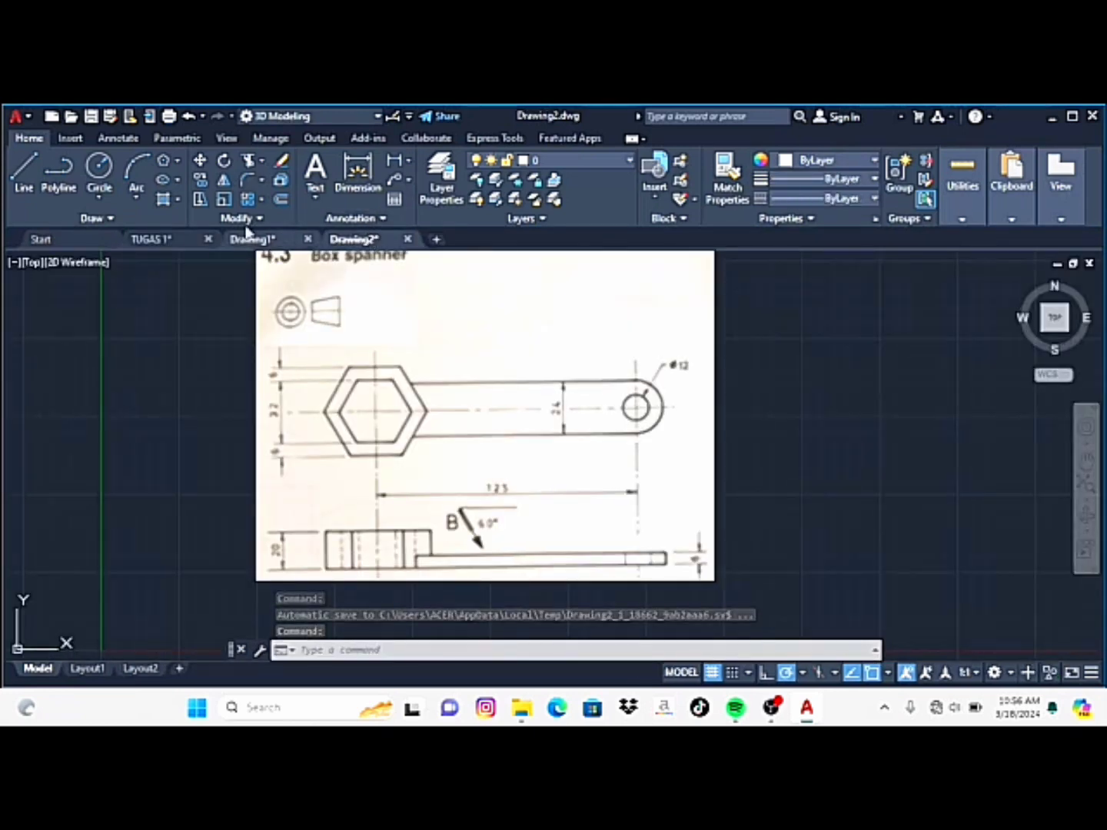
Trim away the short leftover bar segment inside the head rectangle and start a linear dimension
{"action": "left_click", "coordinate": [149, 239]}
{"action": "left_click", "coordinate": [248, 159]}
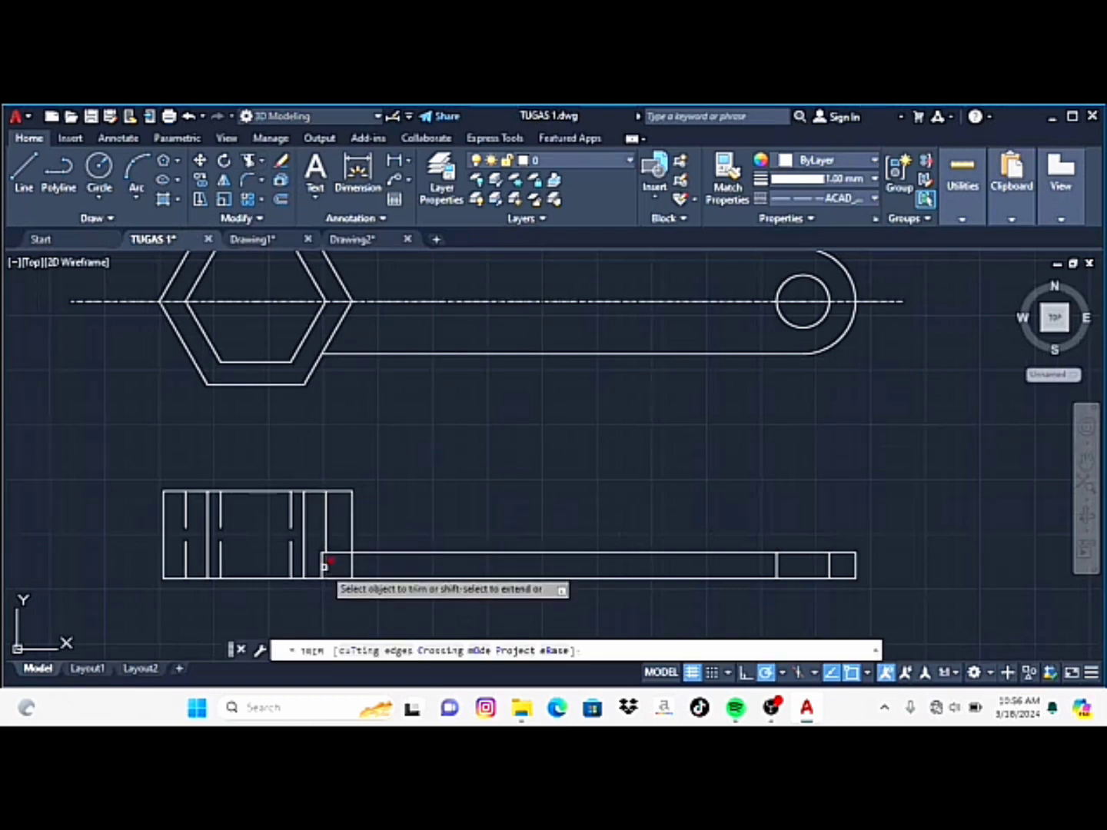
{"action": "left_click", "coordinate": [324, 565]}
{"action": "key", "text": "Return"}
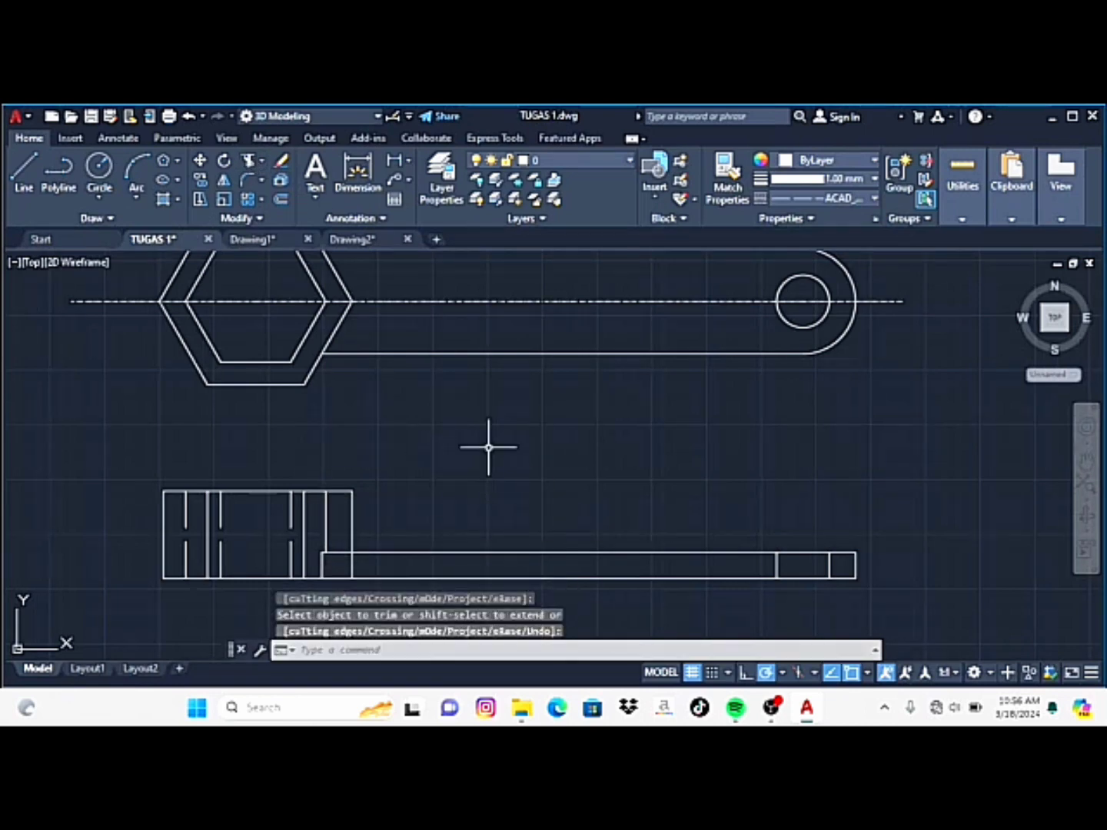
{"action": "scroll", "coordinate": [488, 447], "scroll_direction": "down", "scroll_amount": 2}
{"action": "scroll", "coordinate": [486, 450], "scroll_direction": "up", "scroll_amount": 2}
{"action": "scroll", "coordinate": [483, 442], "scroll_direction": "down", "scroll_amount": 2}
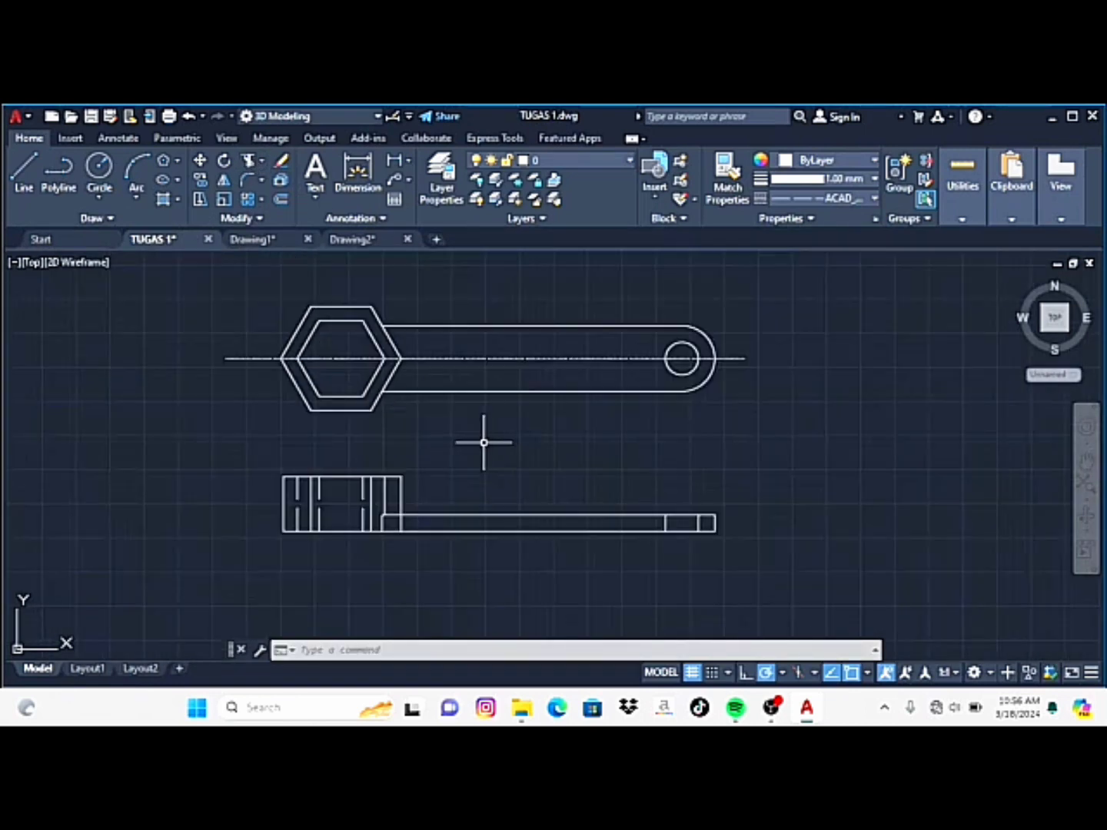
{"action": "left_click", "coordinate": [395, 160]}
Add a vertical 27.71 dimension between the hexagon's corners, left of the hexagon
{"action": "left_click", "coordinate": [322, 320]}
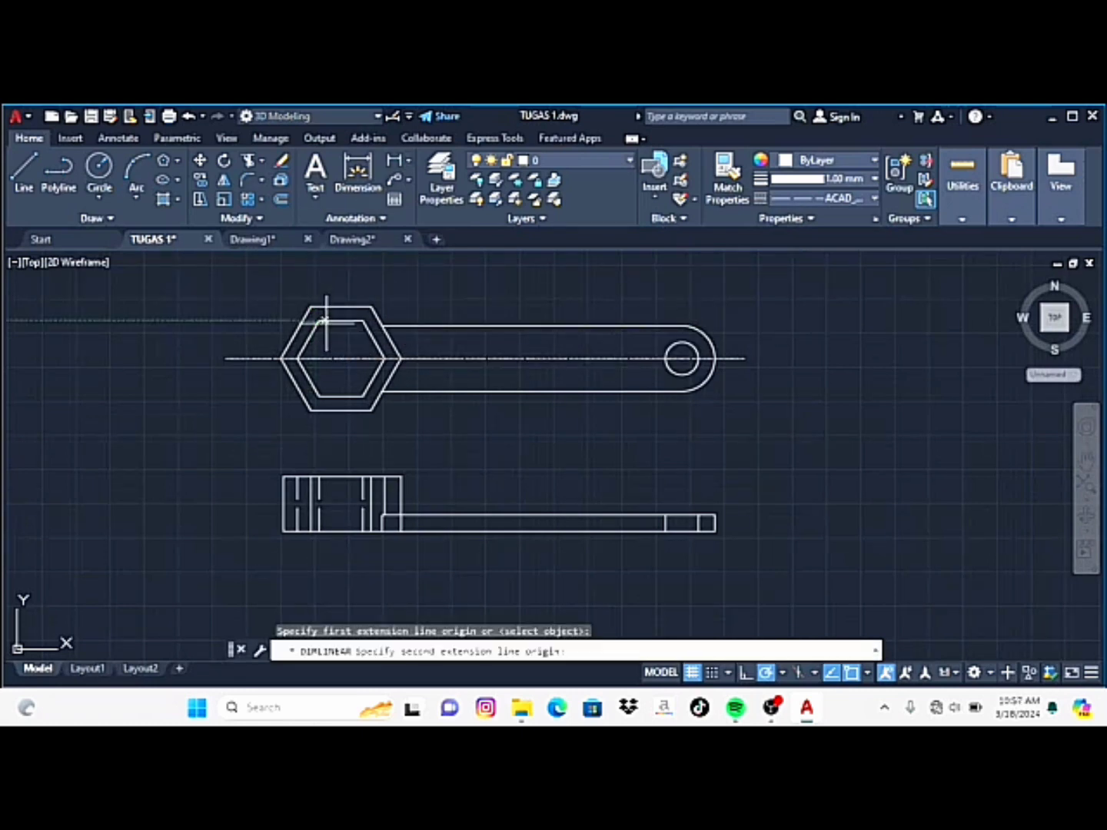
{"action": "left_click", "coordinate": [319, 397]}
{"action": "left_click", "coordinate": [208, 360]}
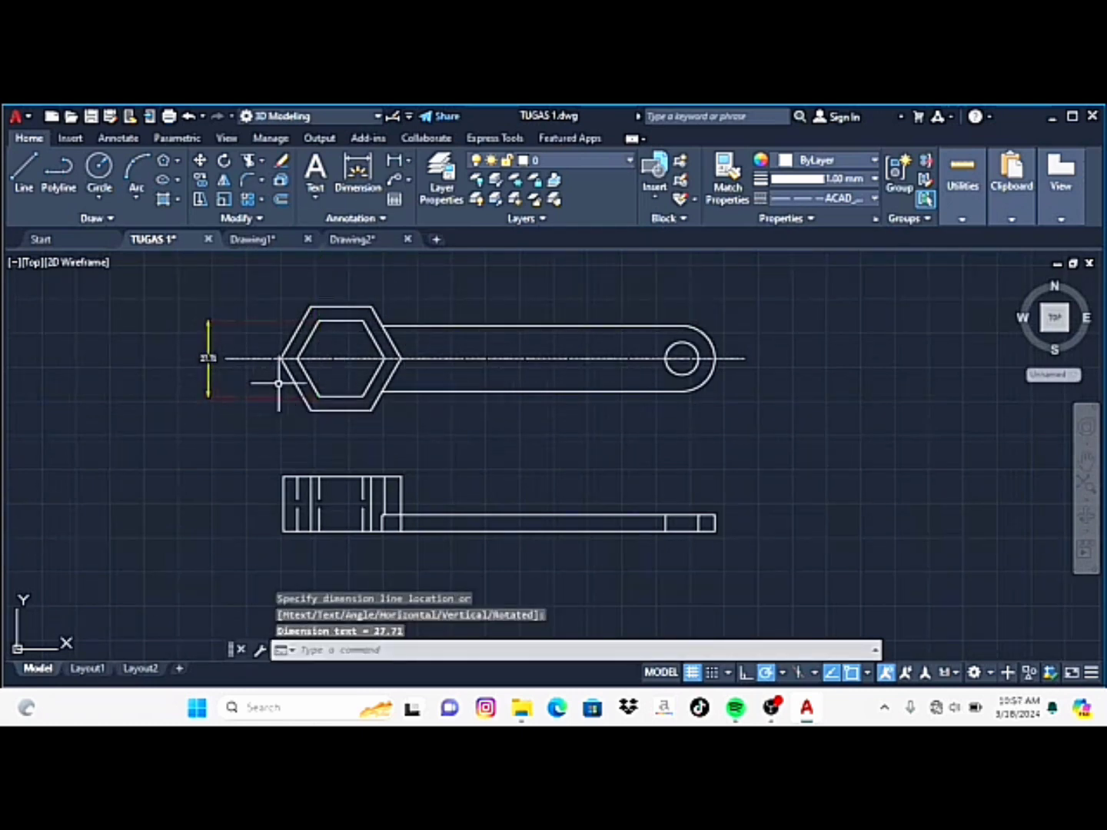
{"action": "left_click", "coordinate": [352, 239]}
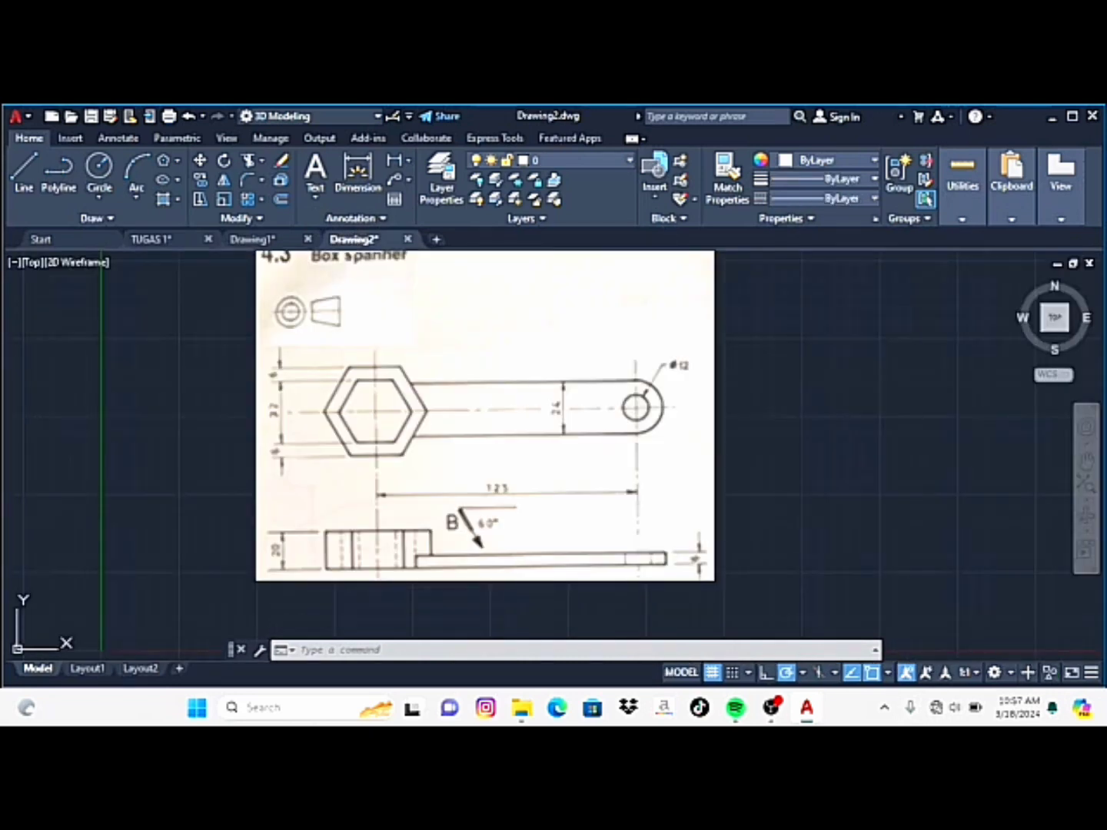
{"action": "left_click", "coordinate": [165, 238]}
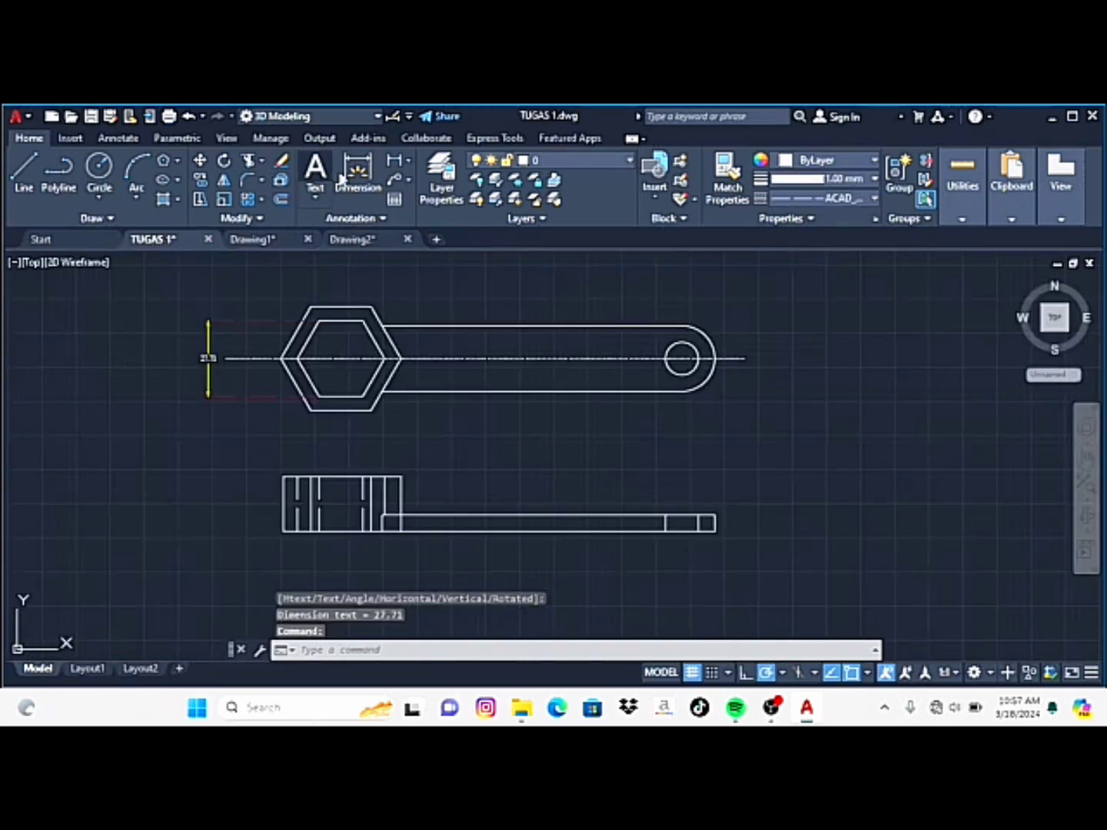
Add a vertical 38.11 dimension across the hexagon's full height, further left
{"action": "left_click", "coordinate": [397, 161]}
{"action": "left_click", "coordinate": [340, 307]}
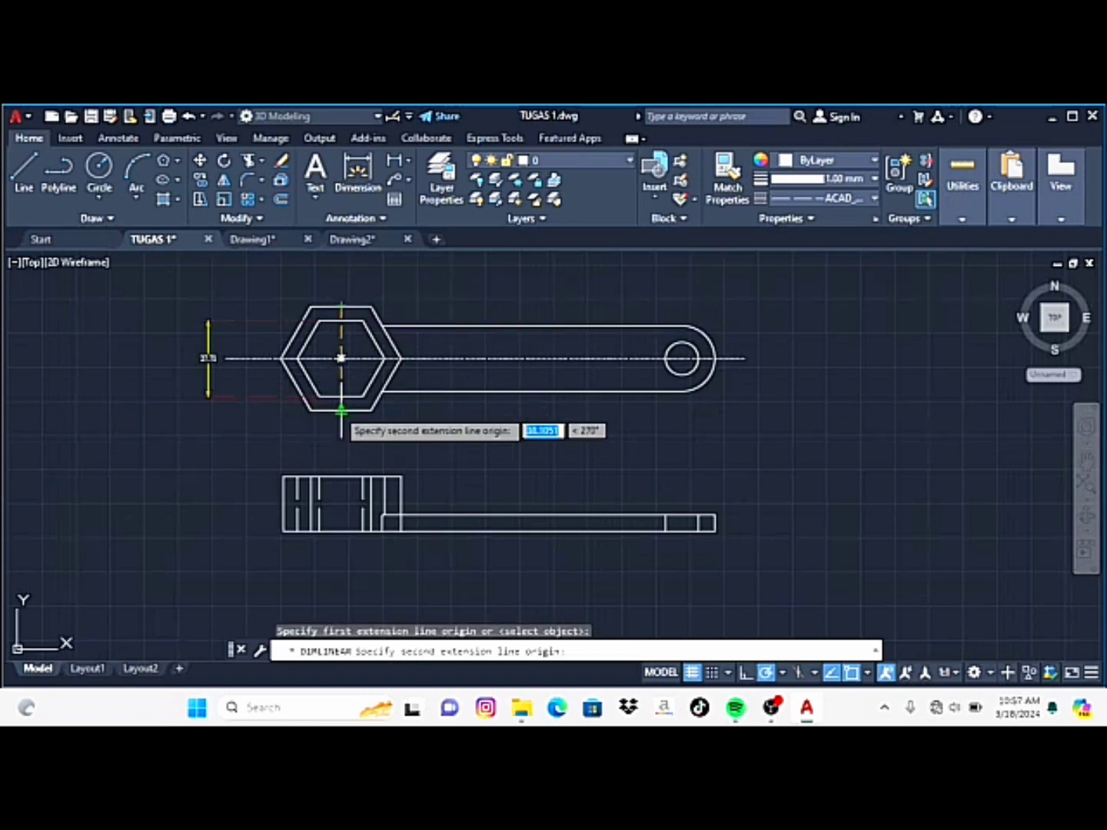
{"action": "left_click", "coordinate": [342, 411]}
{"action": "left_click", "coordinate": [174, 386]}
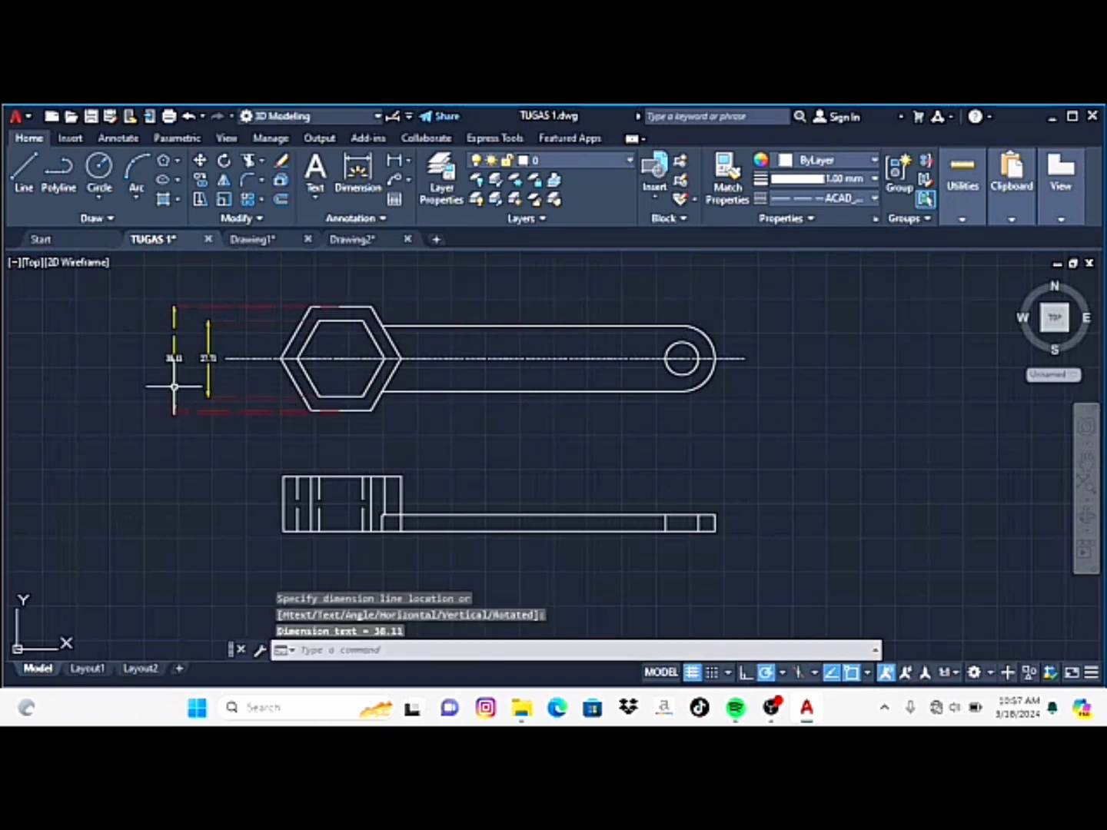
{"action": "scroll", "coordinate": [238, 382], "scroll_direction": "up", "scroll_amount": 2}
{"action": "scroll", "coordinate": [241, 369], "scroll_direction": "down", "scroll_amount": 2}
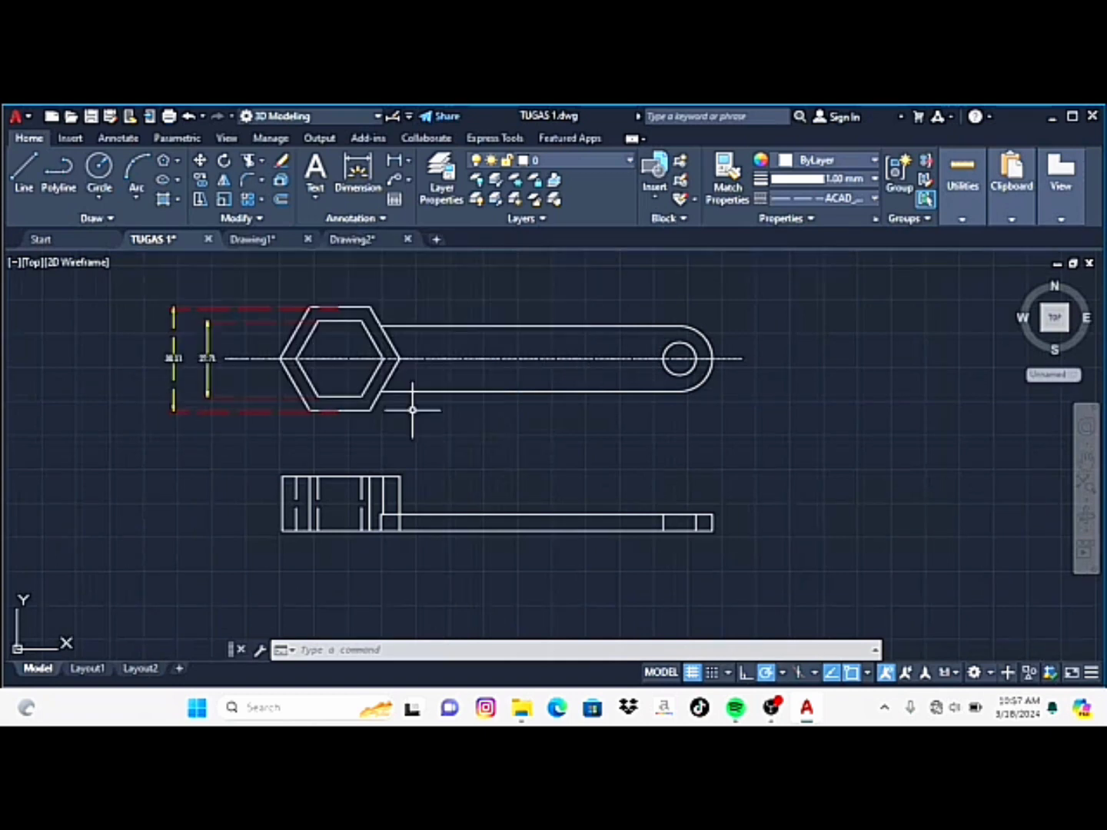
{"action": "left_click", "coordinate": [371, 243]}
{"action": "left_click", "coordinate": [174, 240]}
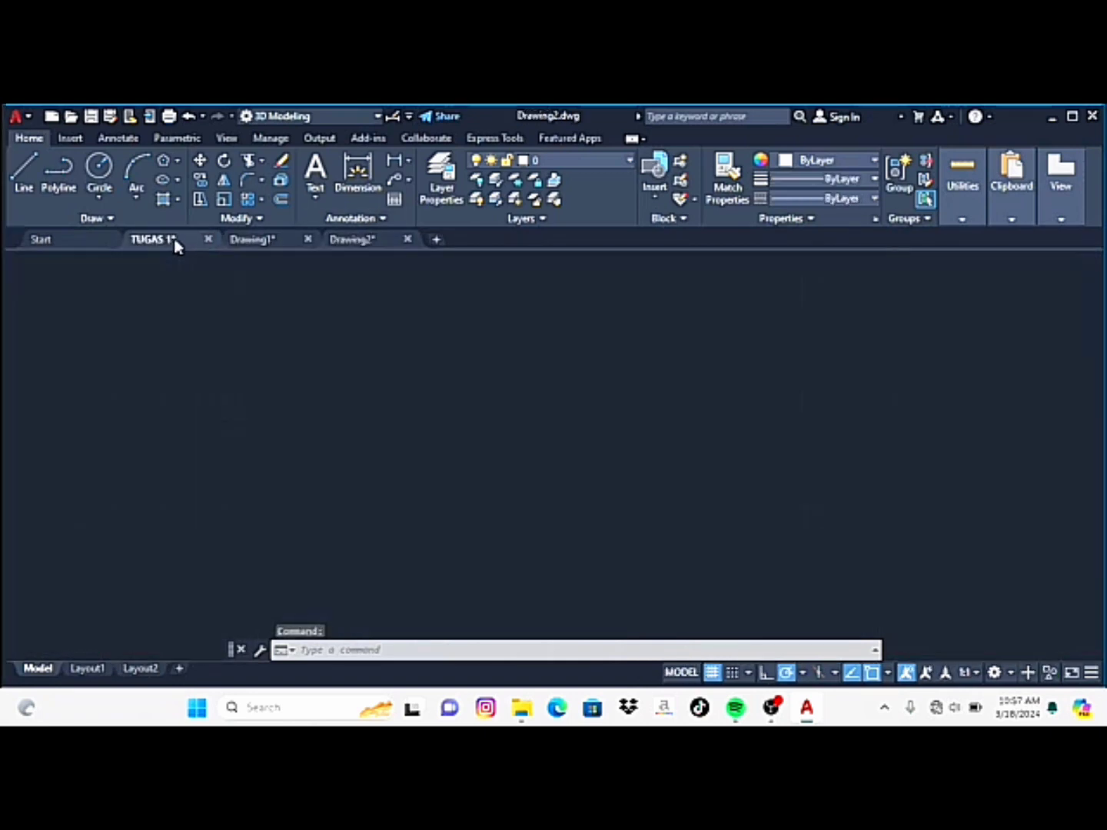
Dimension the handle width as 24.00 between its top and bottom edges
{"action": "left_click", "coordinate": [408, 162]}
{"action": "left_click", "coordinate": [428, 185]}
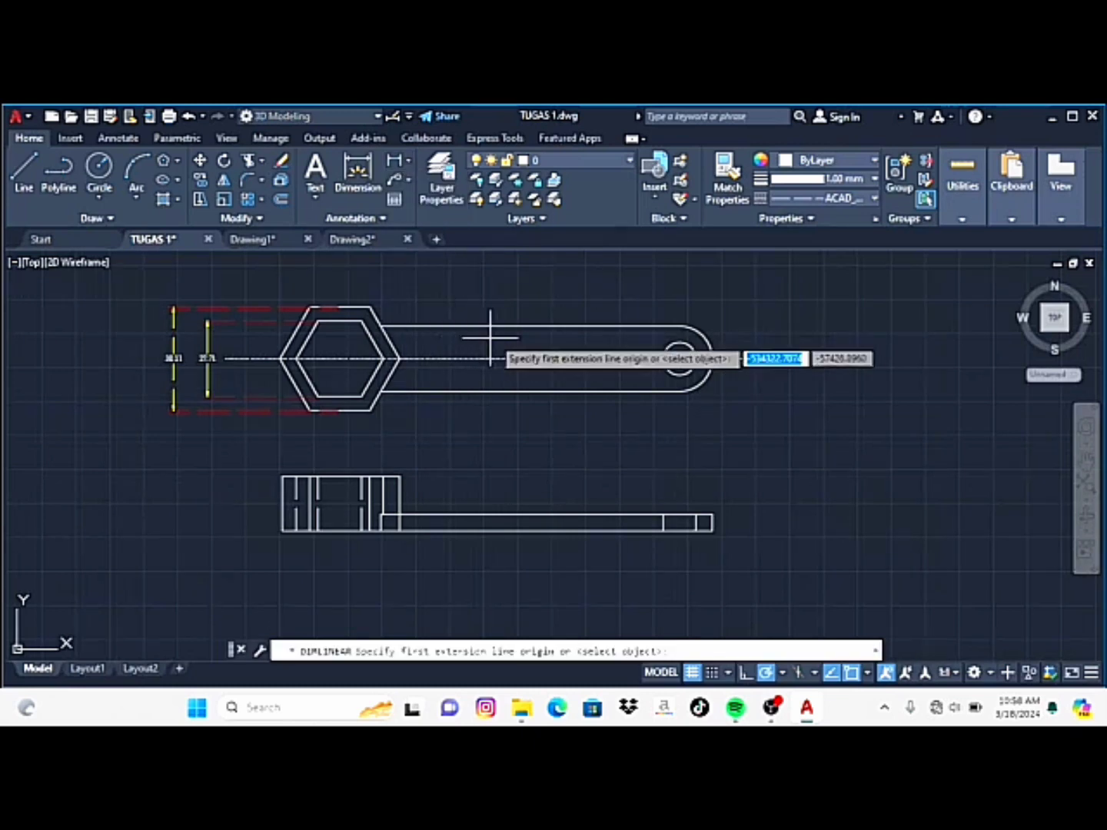
{"action": "left_click", "coordinate": [535, 326]}
{"action": "left_click", "coordinate": [530, 392]}
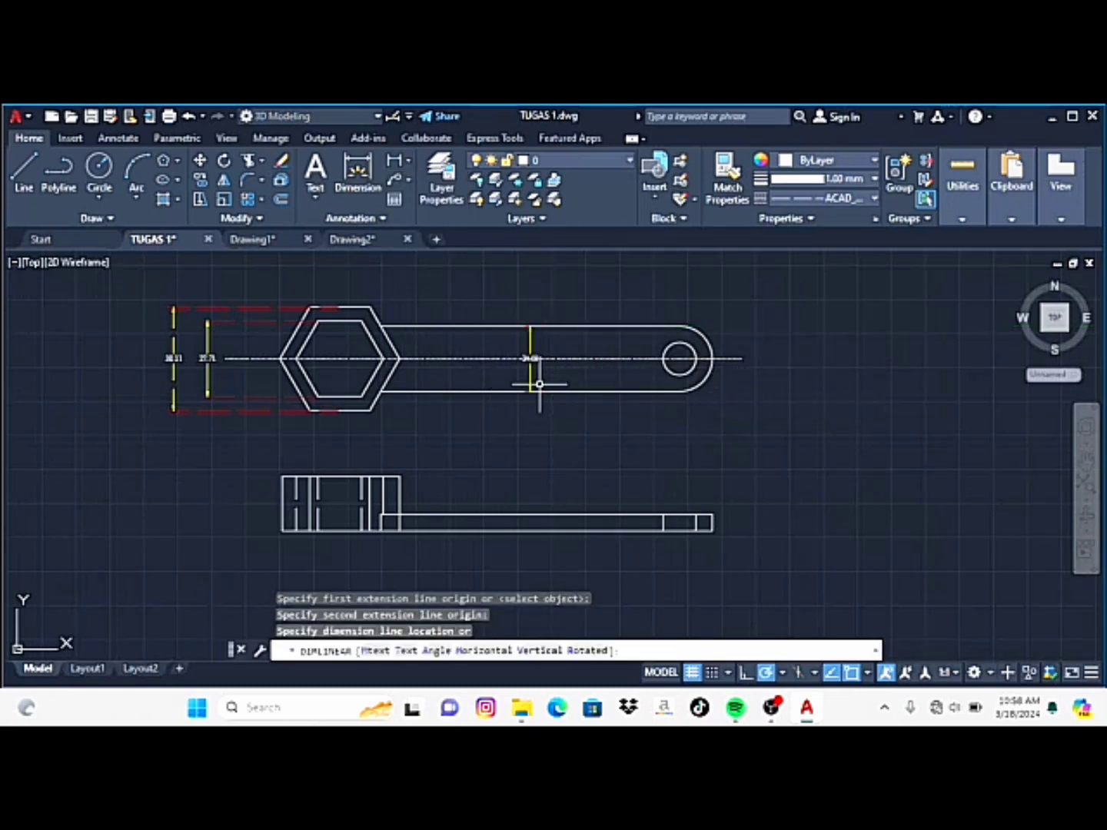
{"action": "left_click", "coordinate": [530, 382]}
Add ø12.00 and ø24.00 diameter dimensions to the hole and outer arc of the ring end
{"action": "left_click", "coordinate": [408, 162]}
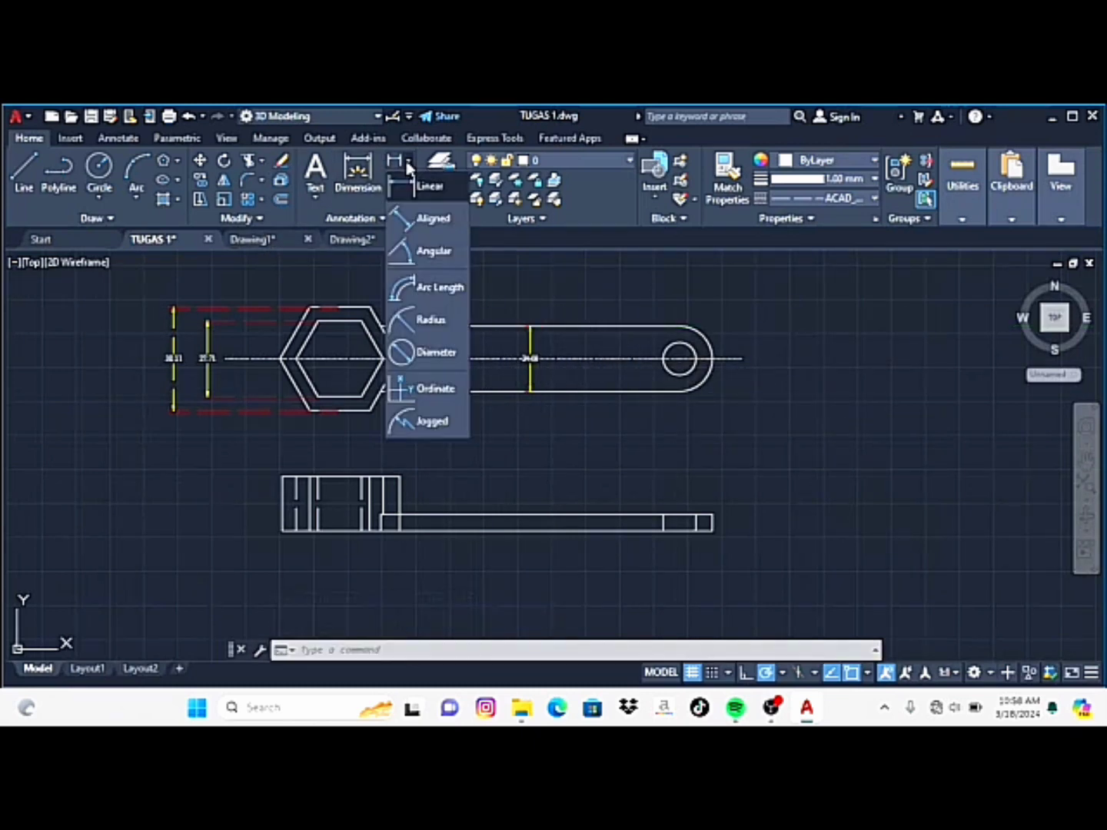
{"action": "left_click", "coordinate": [428, 351]}
{"action": "left_click", "coordinate": [696, 359]}
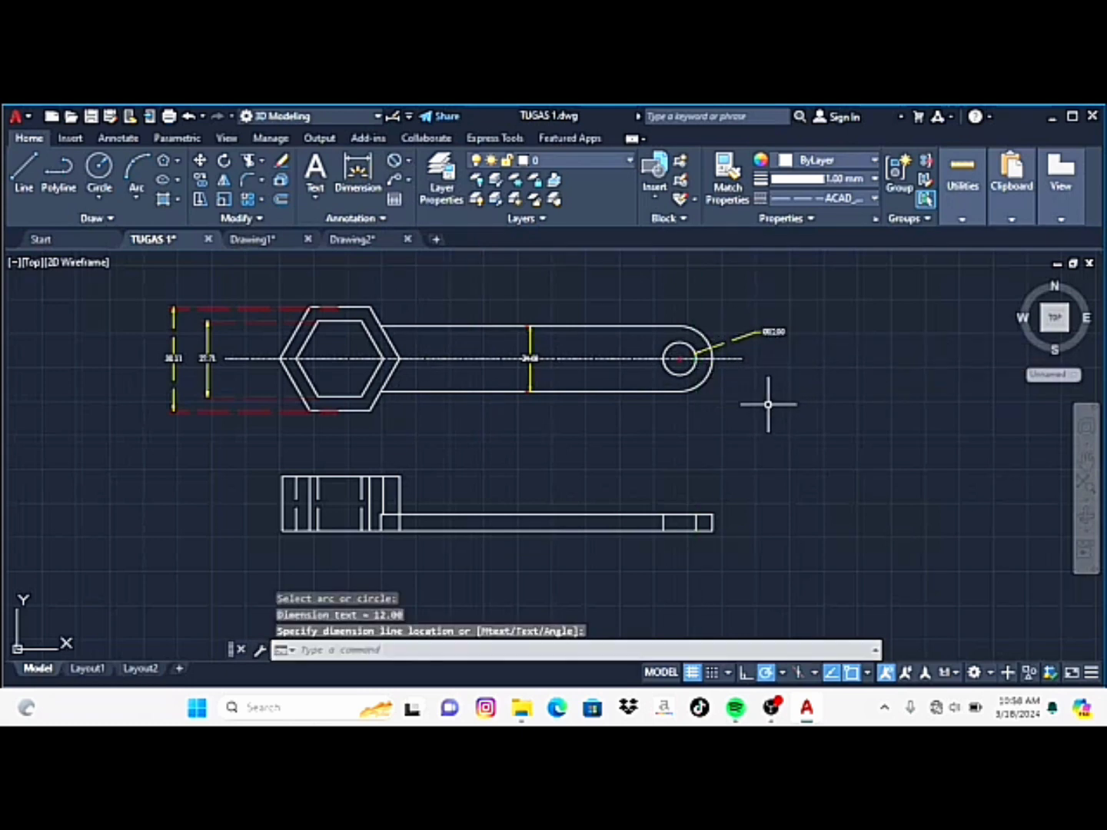
{"action": "key", "text": "Return"}
{"action": "left_click", "coordinate": [704, 383]}
{"action": "left_click", "coordinate": [749, 389]}
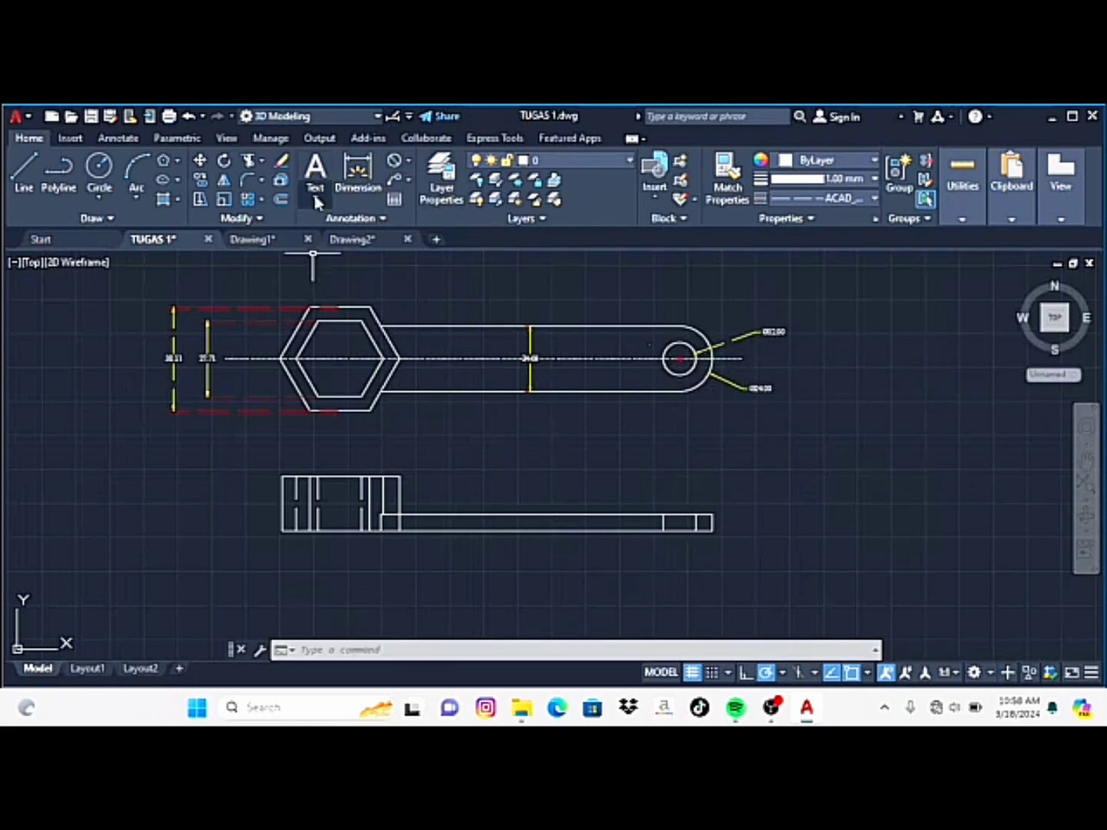
Dimension the side view with a 20.00 head height and a 6.00 bar thickness
{"action": "left_click", "coordinate": [403, 162]}
{"action": "left_click", "coordinate": [421, 185]}
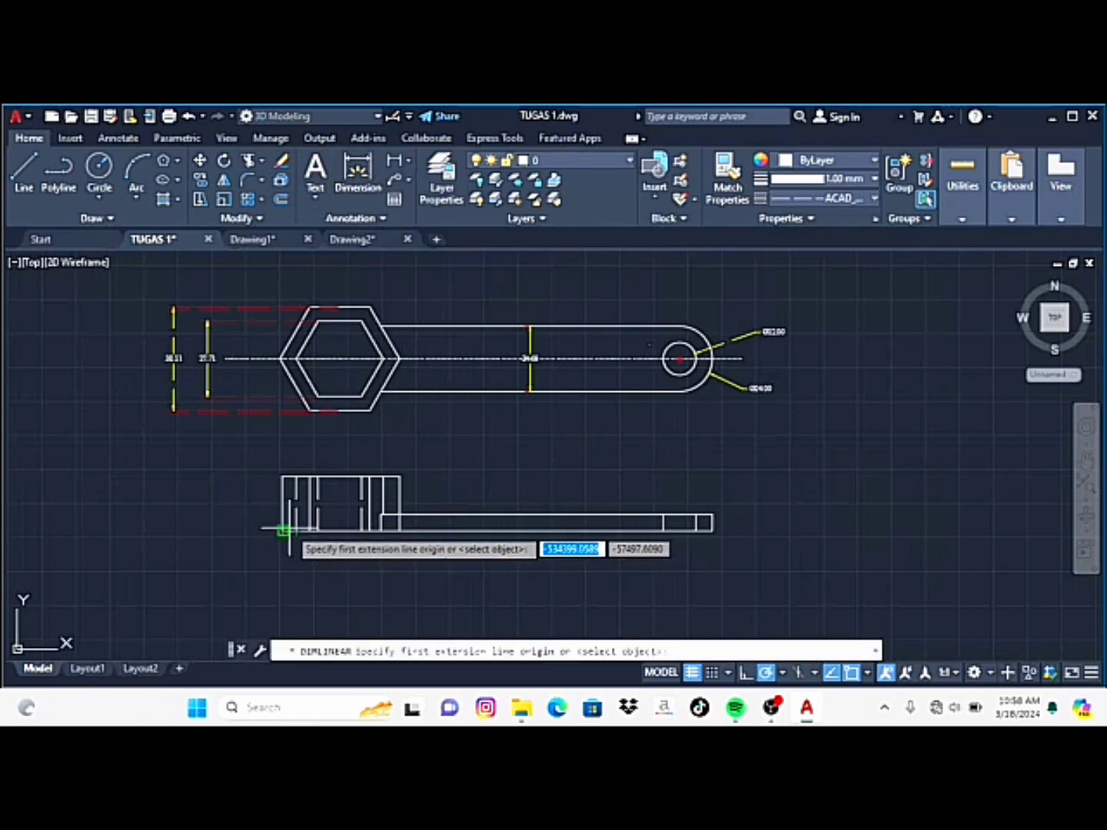
{"action": "left_click", "coordinate": [283, 530]}
{"action": "left_click", "coordinate": [285, 477]}
{"action": "left_click", "coordinate": [212, 503]}
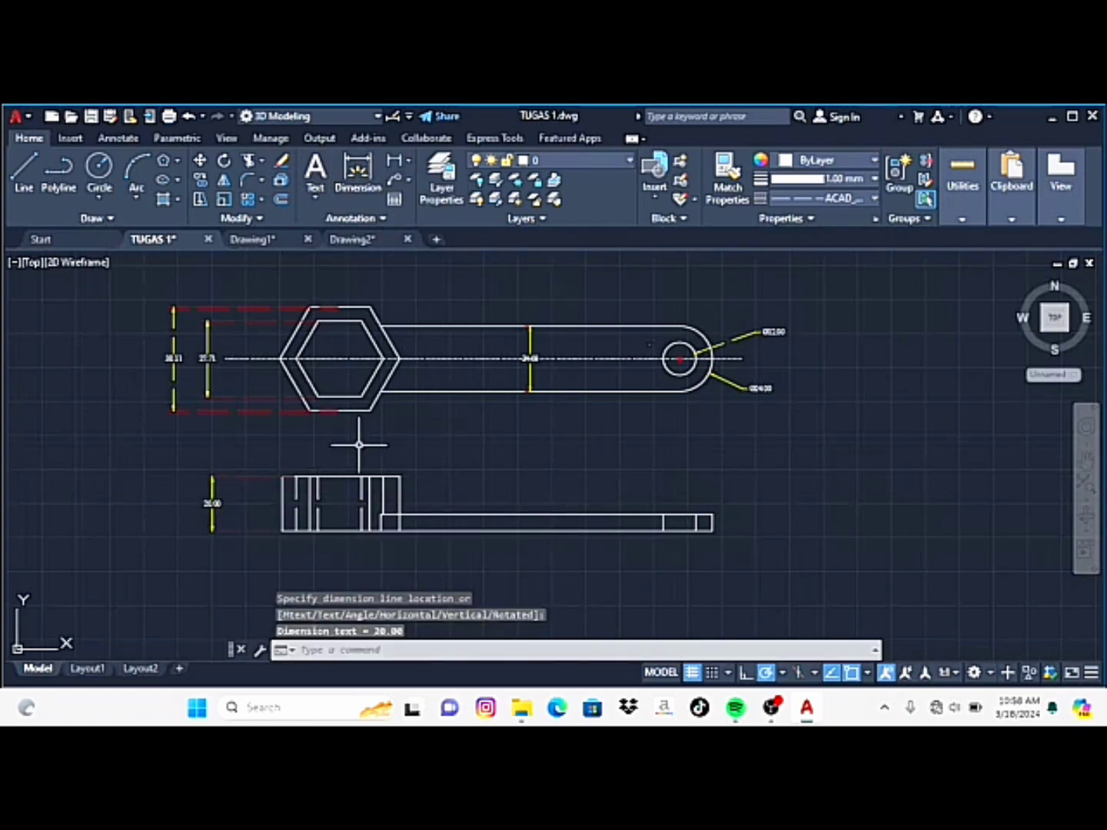
{"action": "key", "text": "Return"}
{"action": "left_click", "coordinate": [713, 515]}
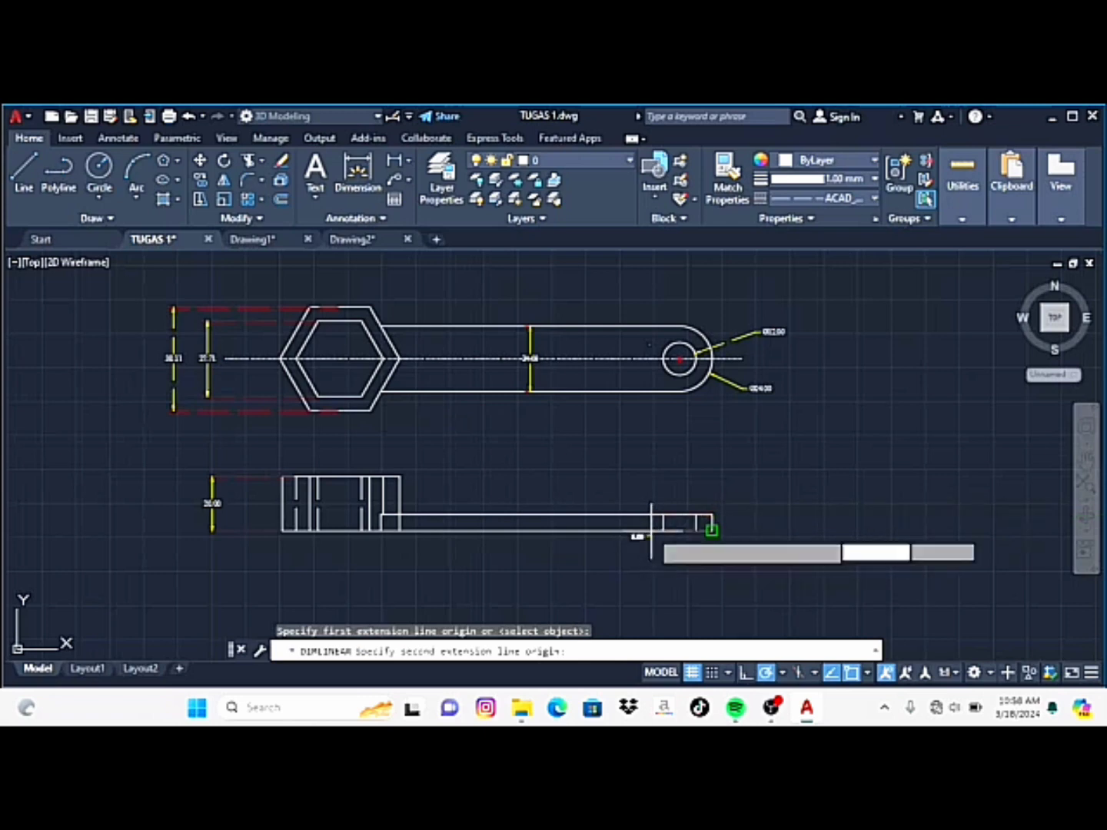
{"action": "left_click", "coordinate": [714, 532]}
{"action": "left_click", "coordinate": [780, 530]}
Add a horizontal hexagon-to-hole centre distance dimension below the plan view
{"action": "left_click", "coordinate": [355, 239]}
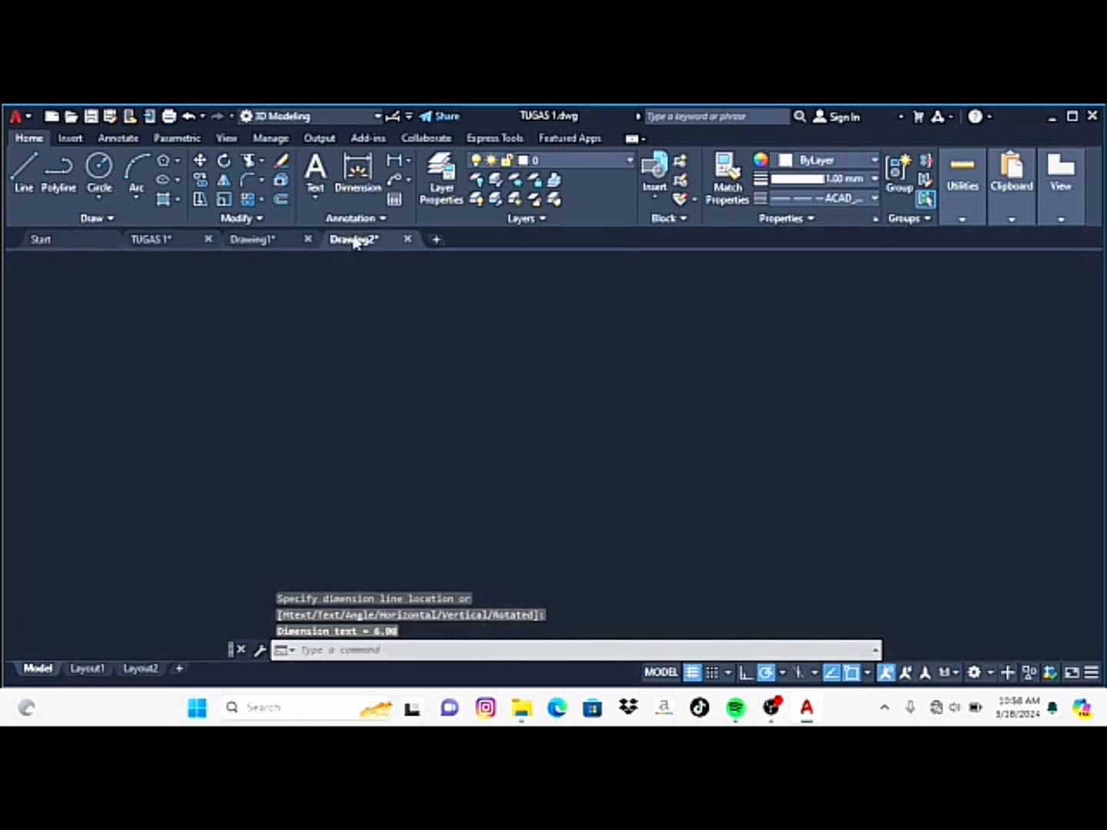
{"action": "left_click", "coordinate": [197, 235]}
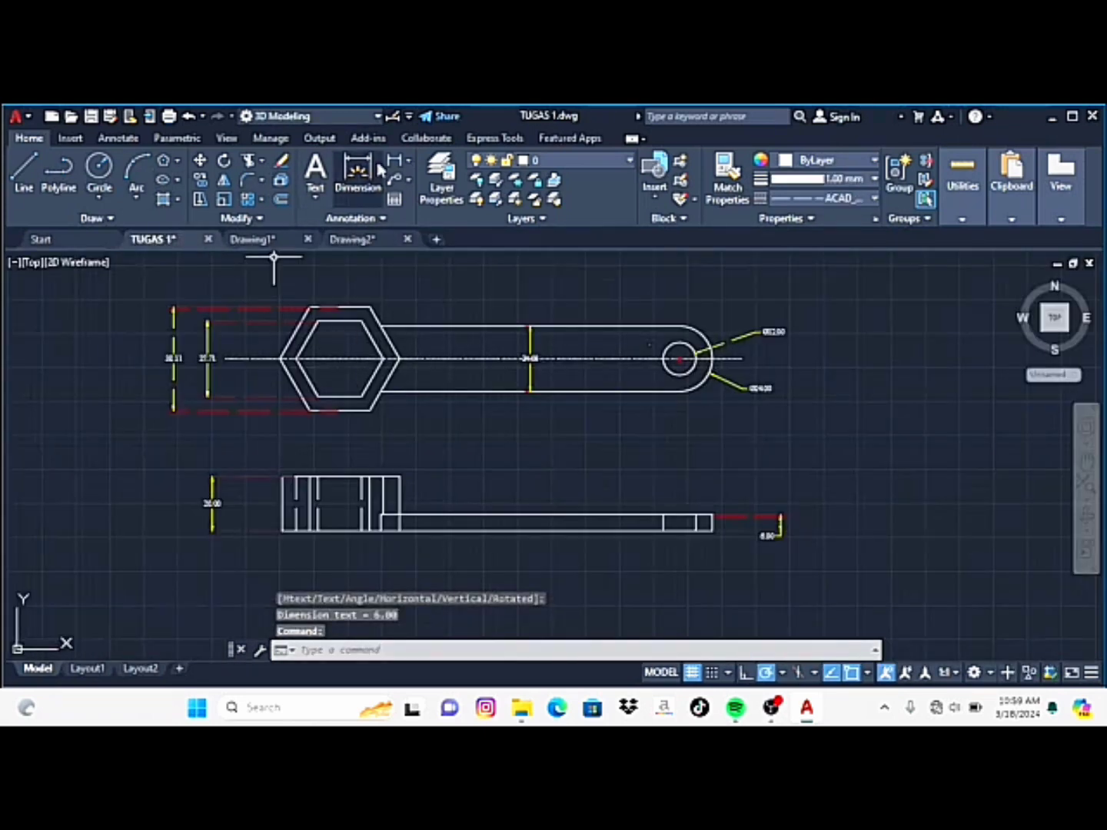
{"action": "left_click", "coordinate": [357, 173]}
{"action": "left_click", "coordinate": [339, 358]}
{"action": "left_click", "coordinate": [679, 358]}
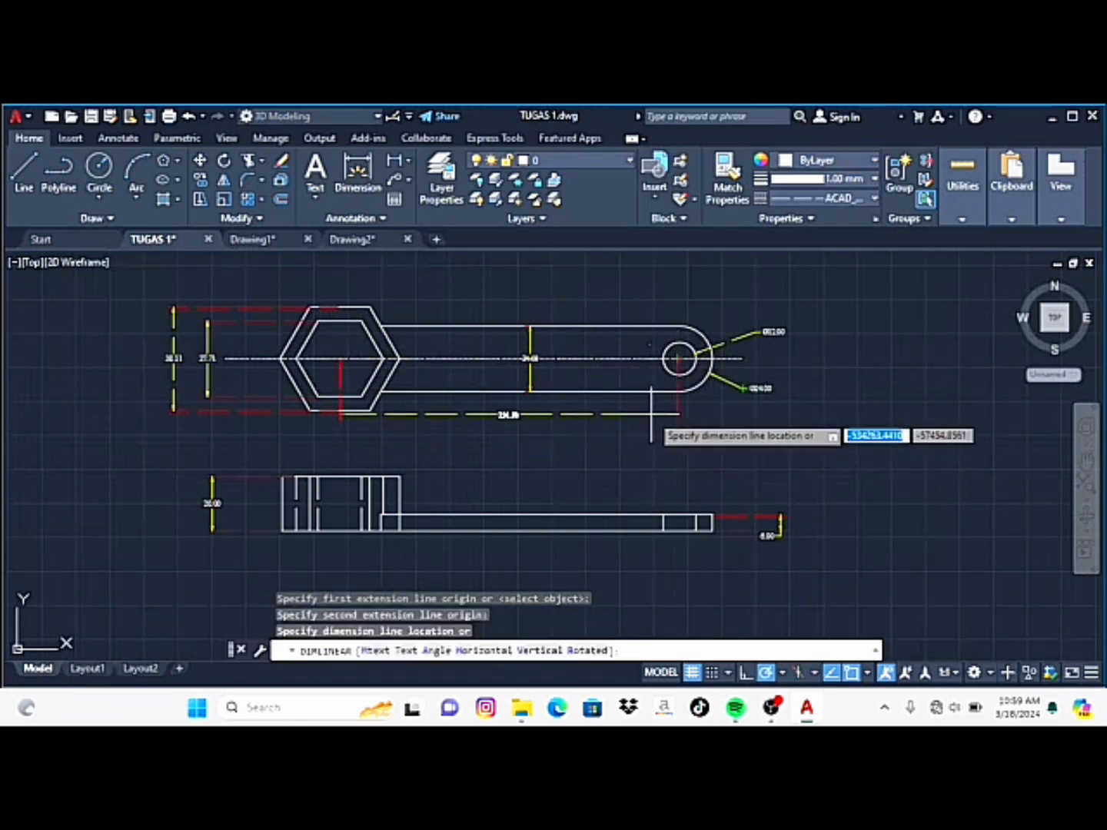
{"action": "left_click", "coordinate": [638, 436]}
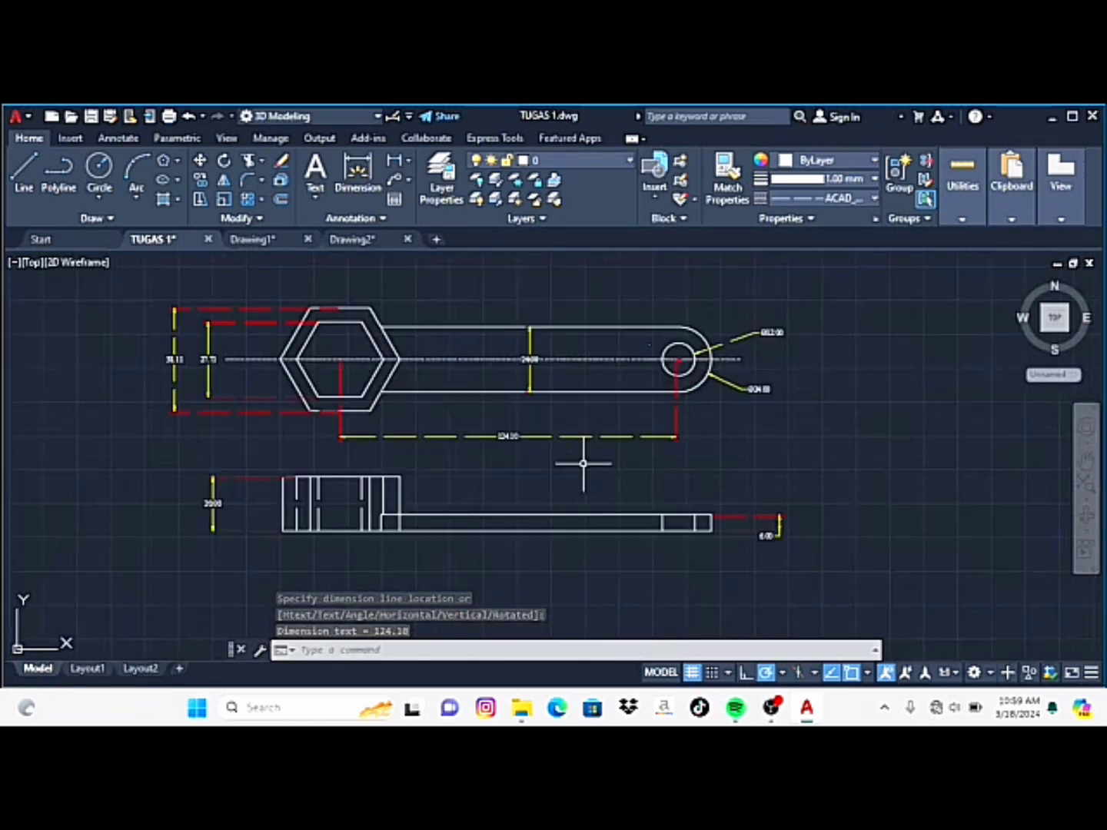
Make CENTER the current linetype via the LINETYPE manager
{"action": "left_click", "coordinate": [356, 241]}
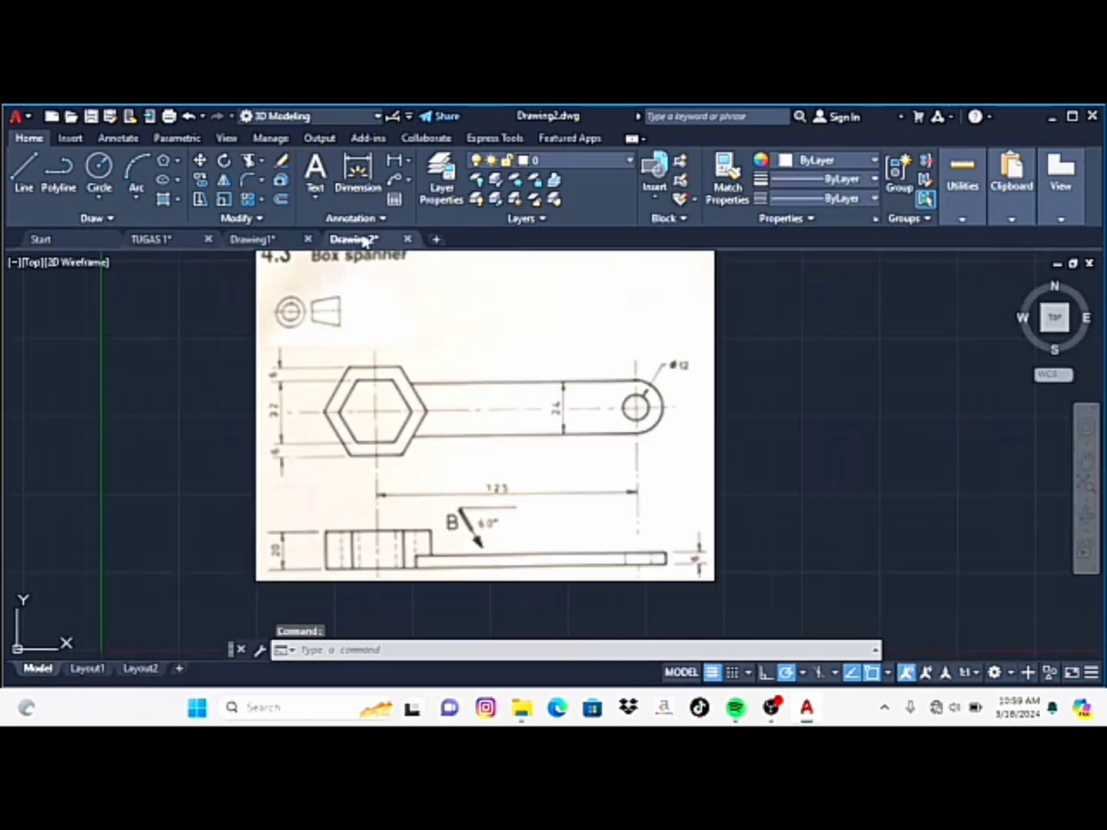
{"action": "left_click", "coordinate": [144, 243]}
{"action": "type", "text": "li"}
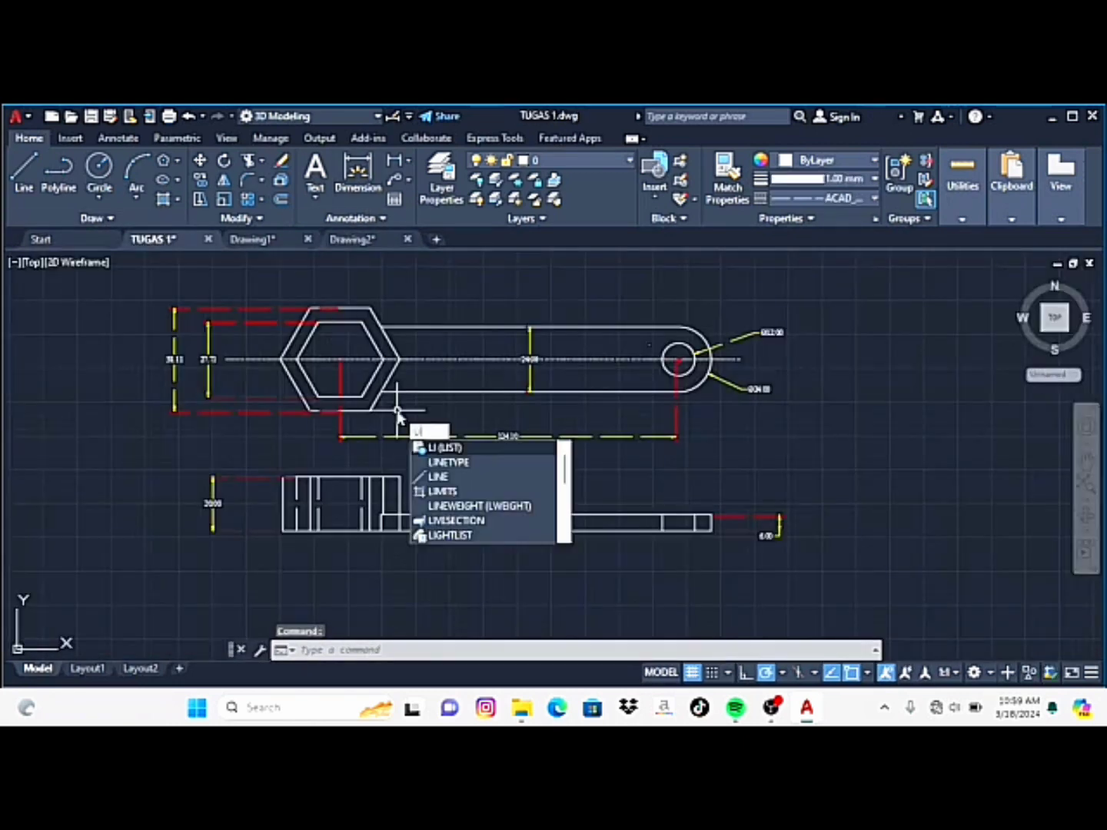
{"action": "left_click", "coordinate": [444, 462]}
{"action": "left_click", "coordinate": [428, 414]}
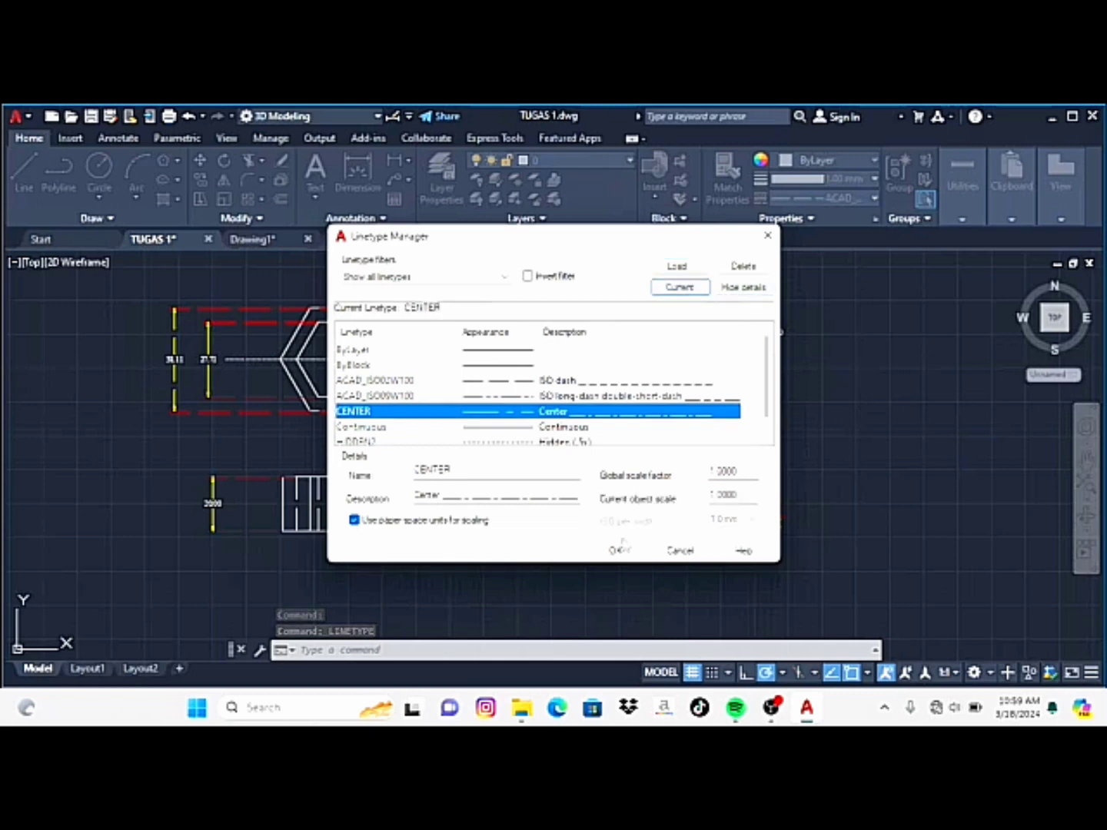
{"action": "left_click", "coordinate": [619, 549]}
Draw vertical centre lines through the hole and hexagon centres, extending below the side view
{"action": "left_click", "coordinate": [18, 190]}
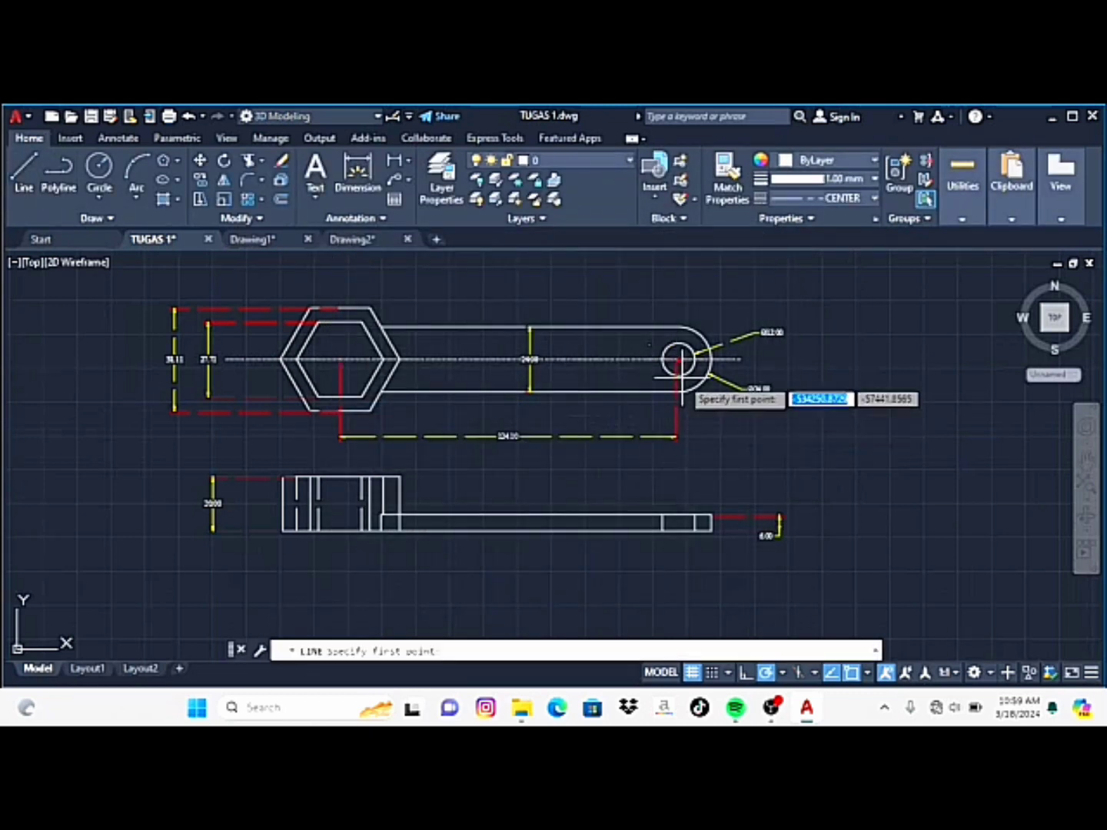
{"action": "left_click", "coordinate": [679, 294]}
{"action": "left_click", "coordinate": [679, 558]}
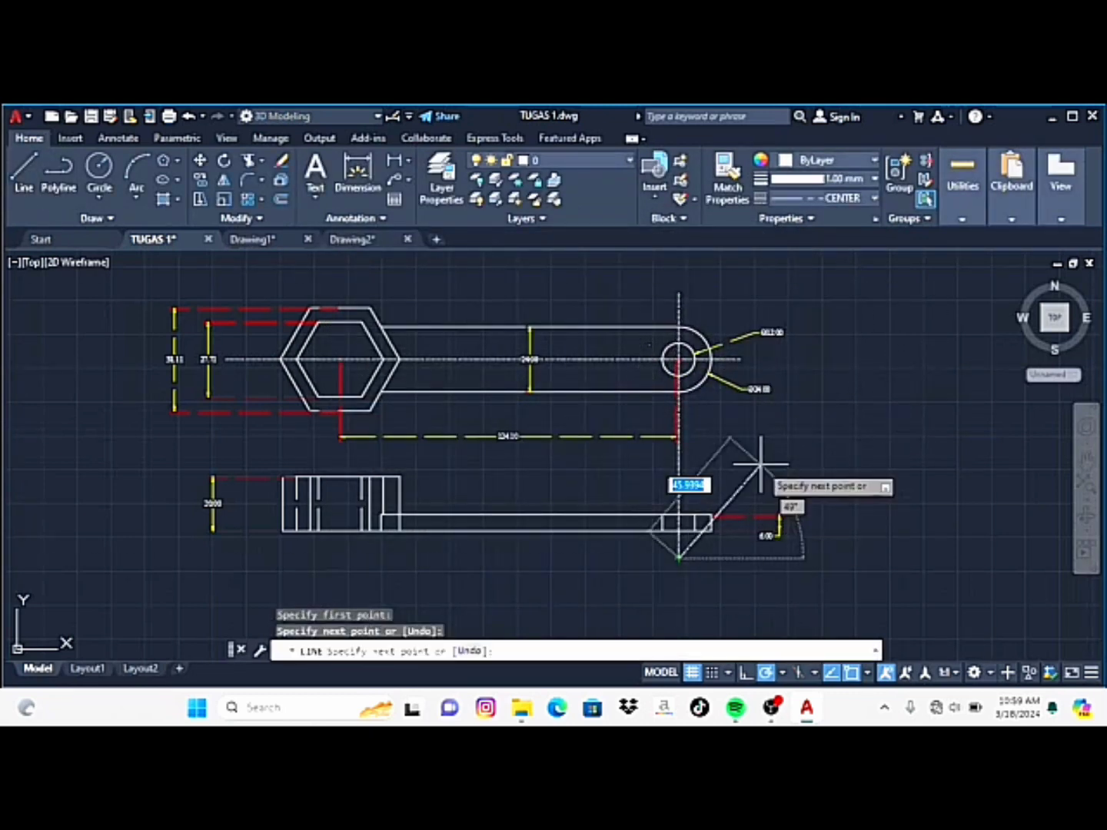
{"action": "key", "text": "Return"}
{"action": "key", "text": "Return"}
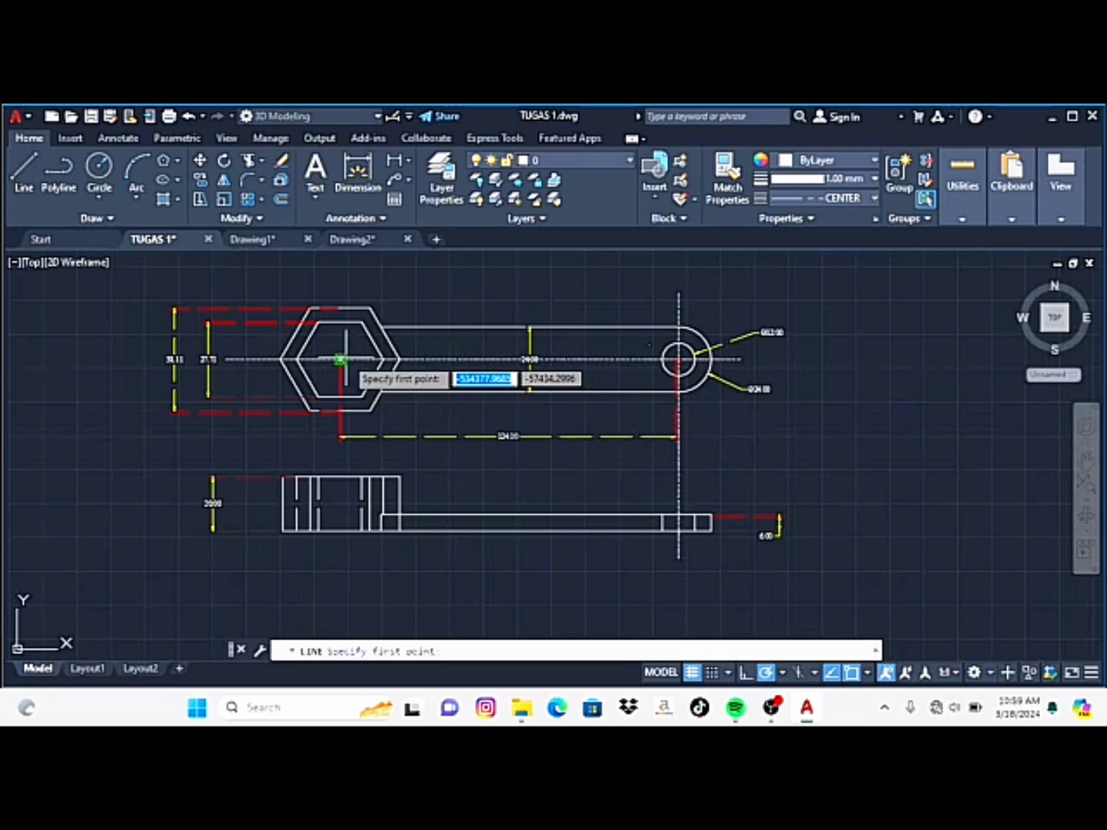
{"action": "left_click", "coordinate": [342, 269]}
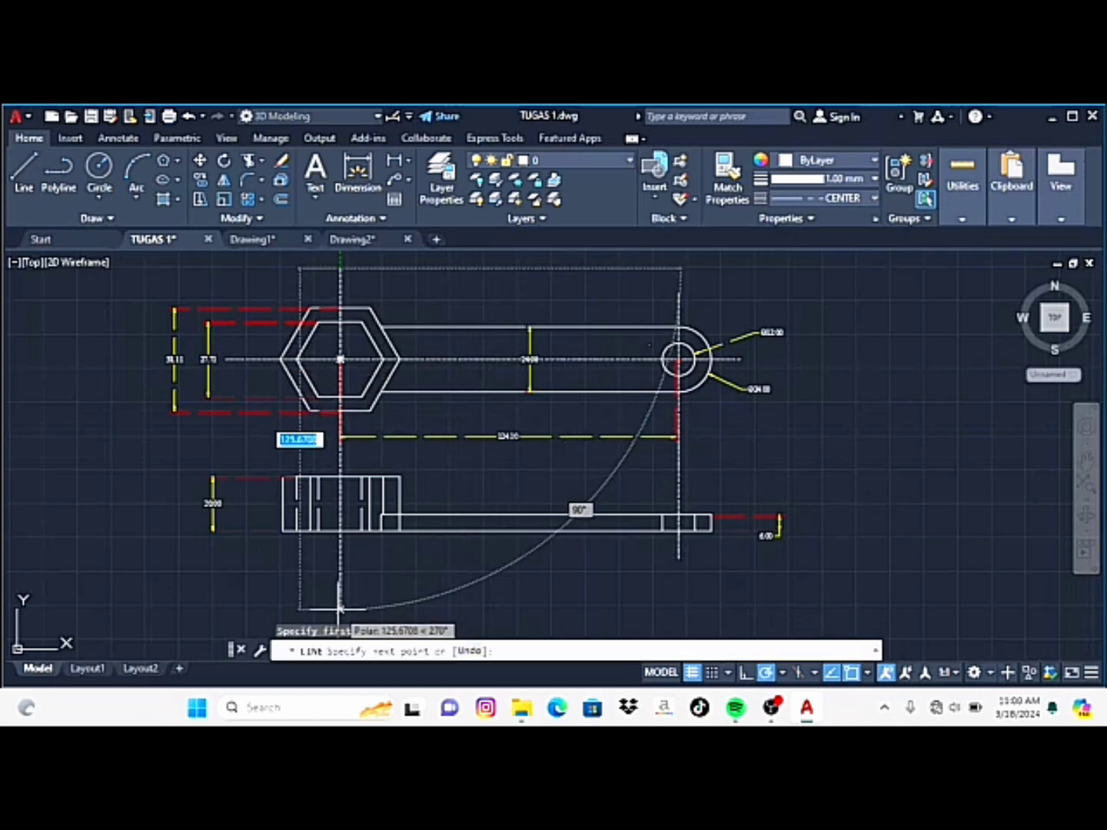
{"action": "left_click", "coordinate": [342, 560]}
{"action": "key", "text": "Return"}
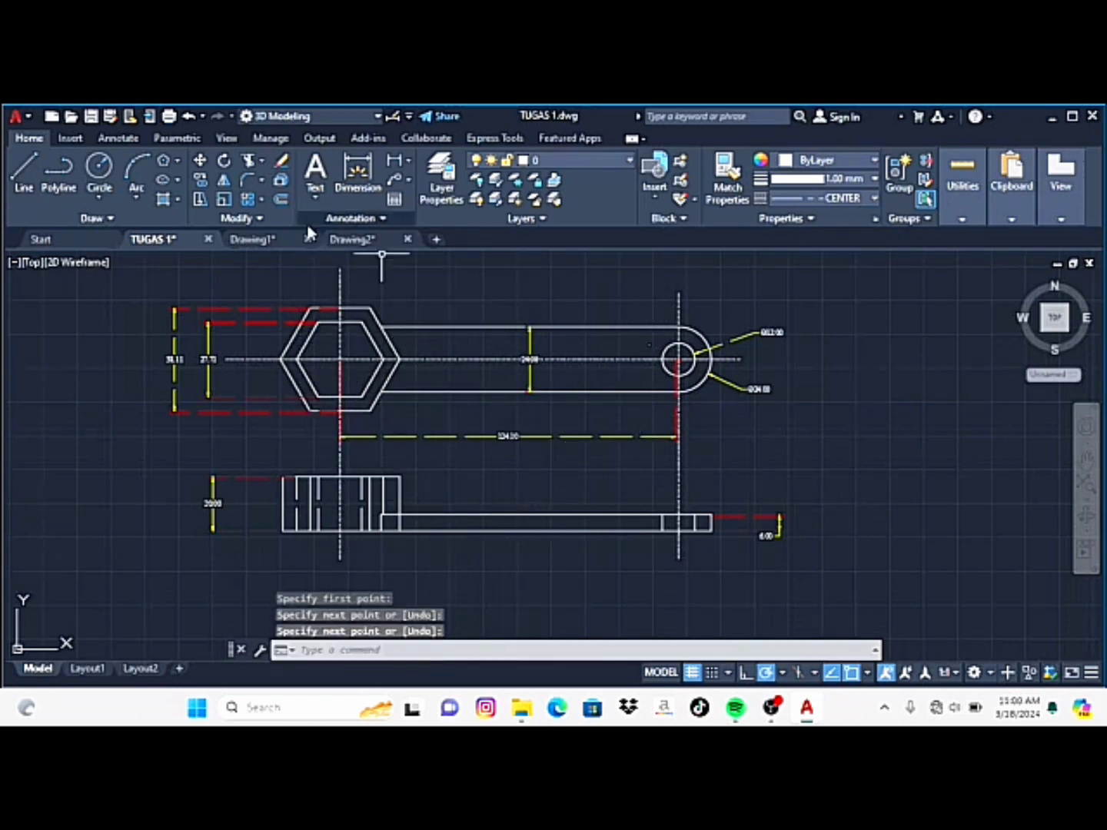
Switch to the Drawing2 box spanner reference to compare it with the drawing
{"action": "left_click", "coordinate": [349, 238]}
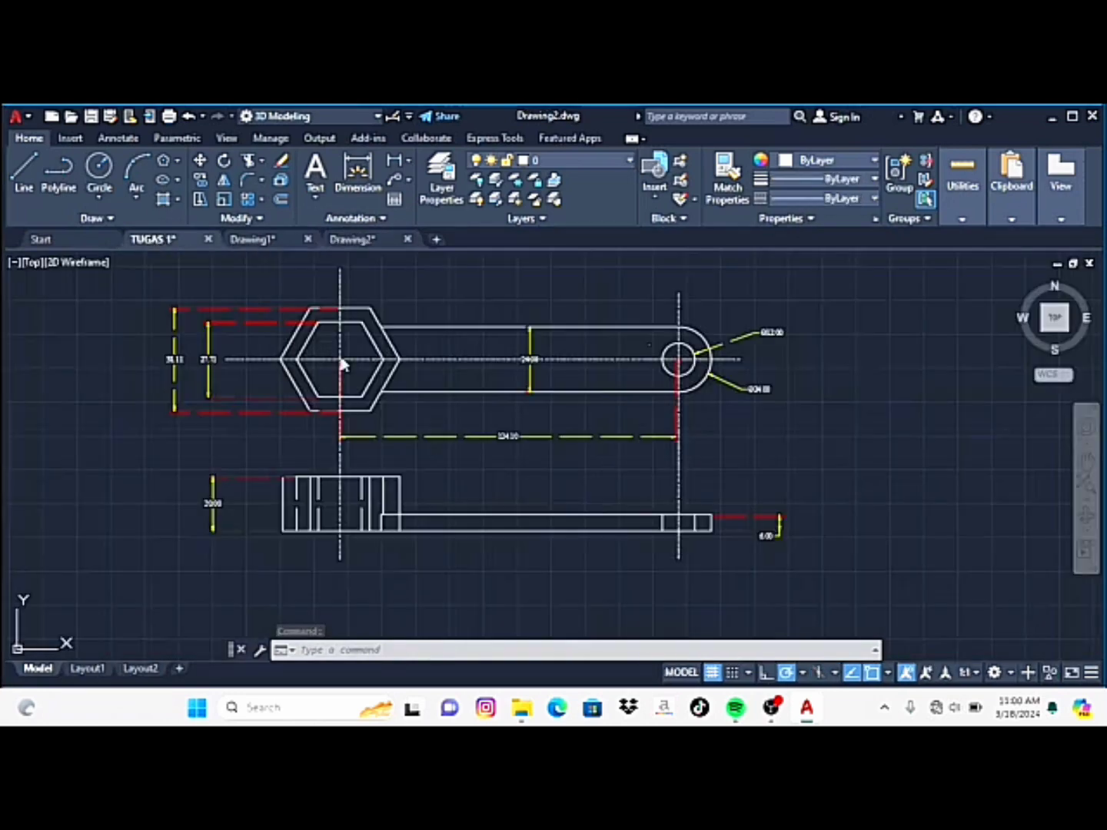